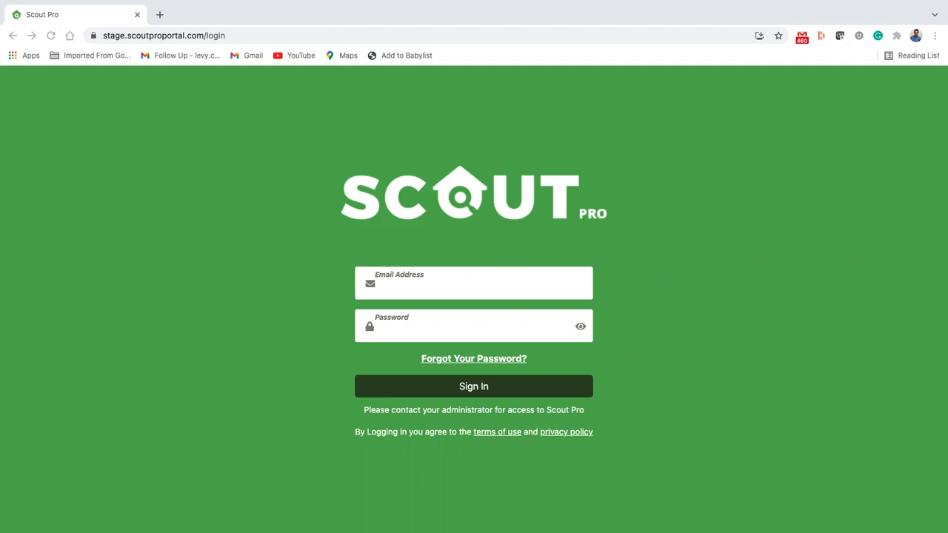
# Sign in to Scout Pro with the saved company e-mail address and account password
pyautogui.click(486, 280)
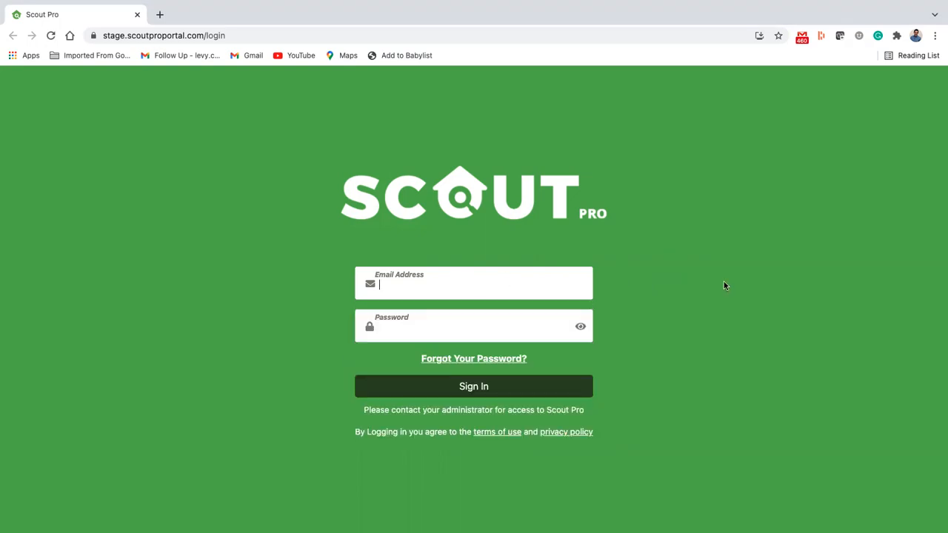
pyautogui.press('super+v')
pyautogui.press('super+Tab')
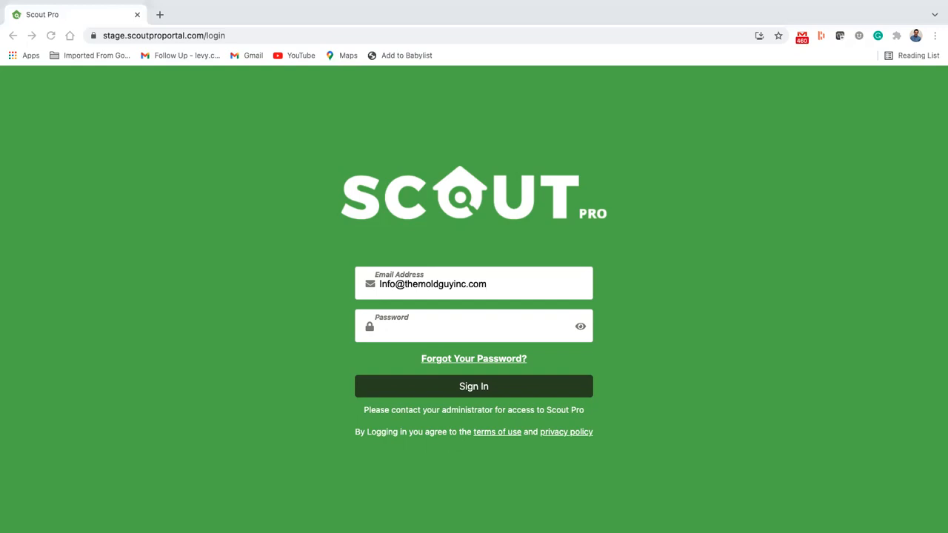
pyautogui.click(474, 333)
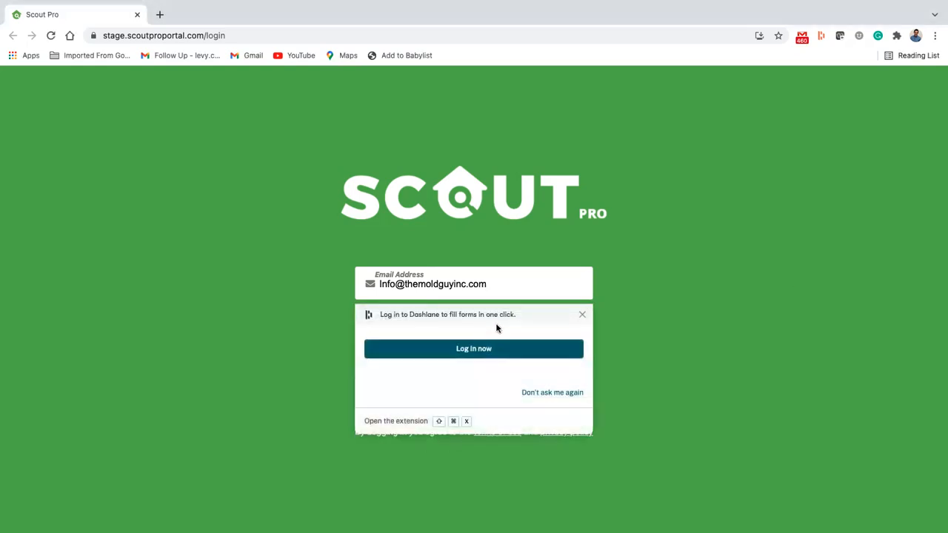
pyautogui.click(582, 315)
pyautogui.press('super+v')
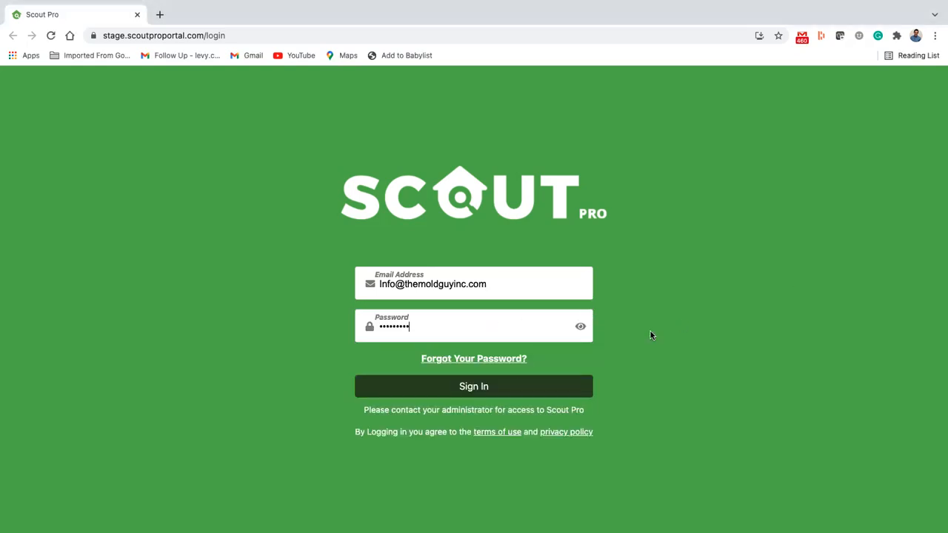
pyautogui.click(504, 385)
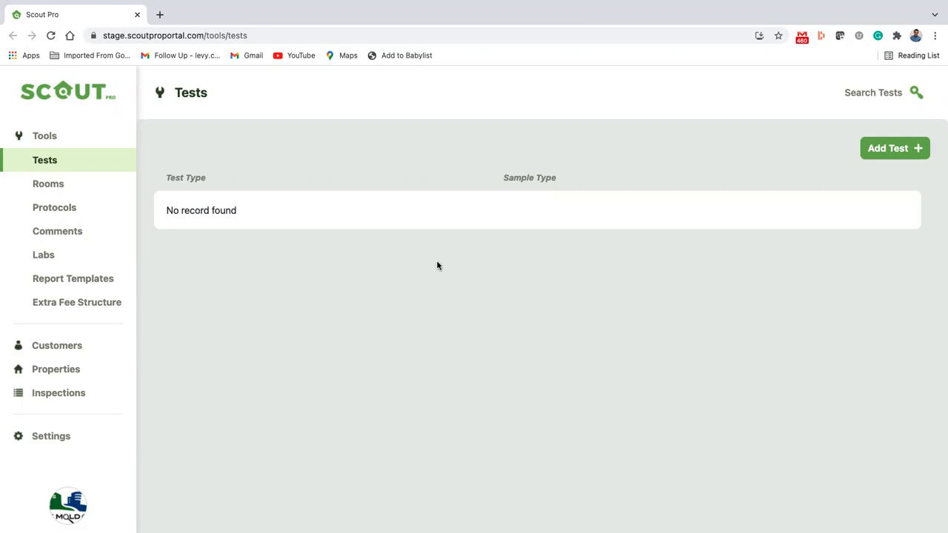
# Open Settings from the left sidebar to reach the Manage User list
pyautogui.scroll(-2, 65, 288)
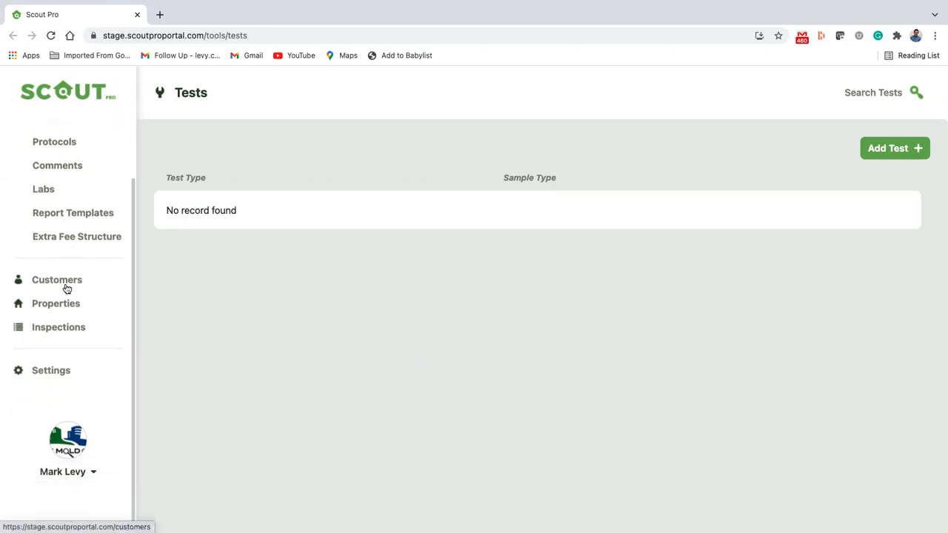
pyautogui.scroll(2, 82, 262)
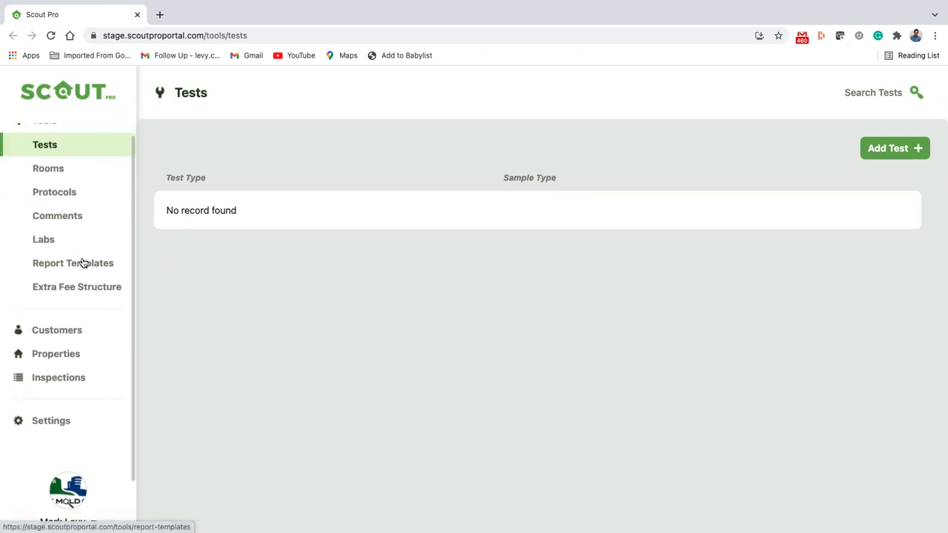
pyautogui.click(54, 437)
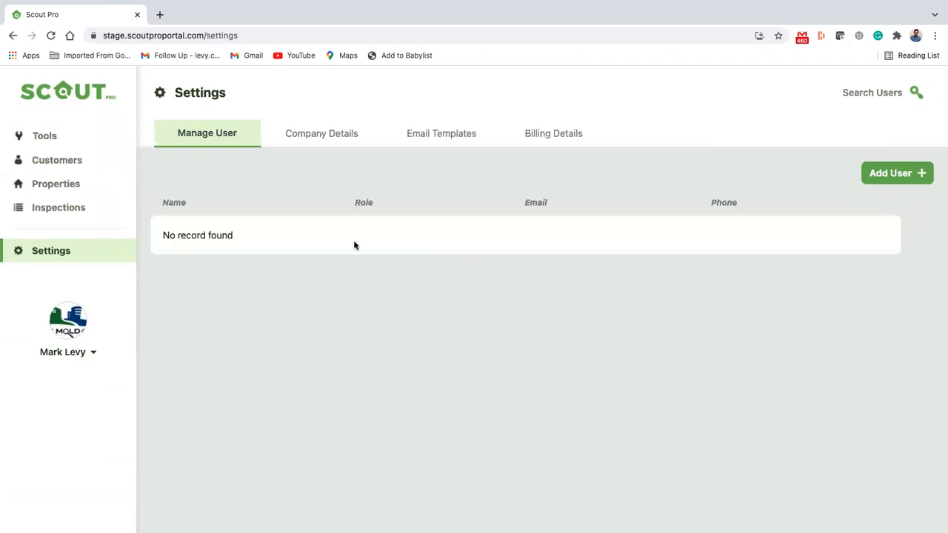
# Review the Company Details form, then show the Email Templates with the COC template
pyautogui.click(368, 133)
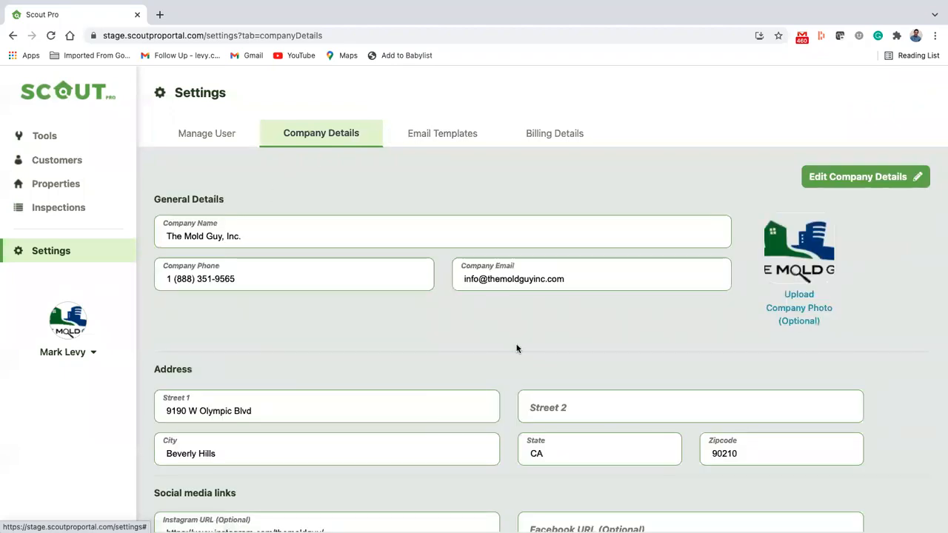
pyautogui.scroll(-2, 516, 346)
pyautogui.scroll(-6, 397, 429)
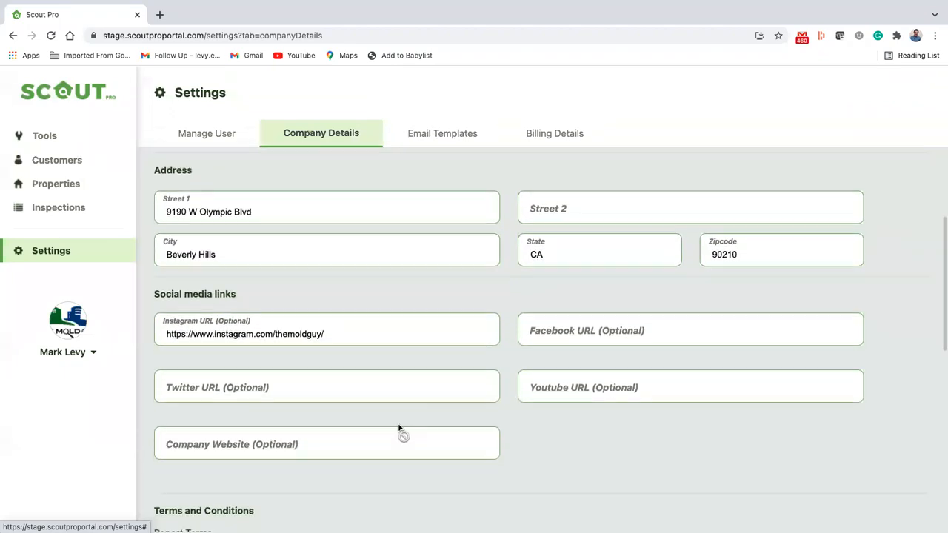
pyautogui.scroll(-1, 398, 429)
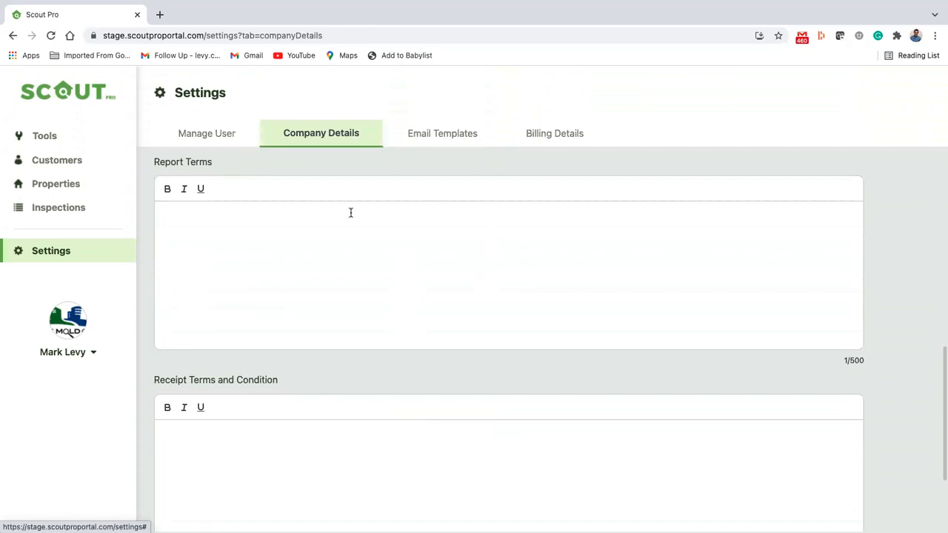
pyautogui.scroll(-2, 379, 388)
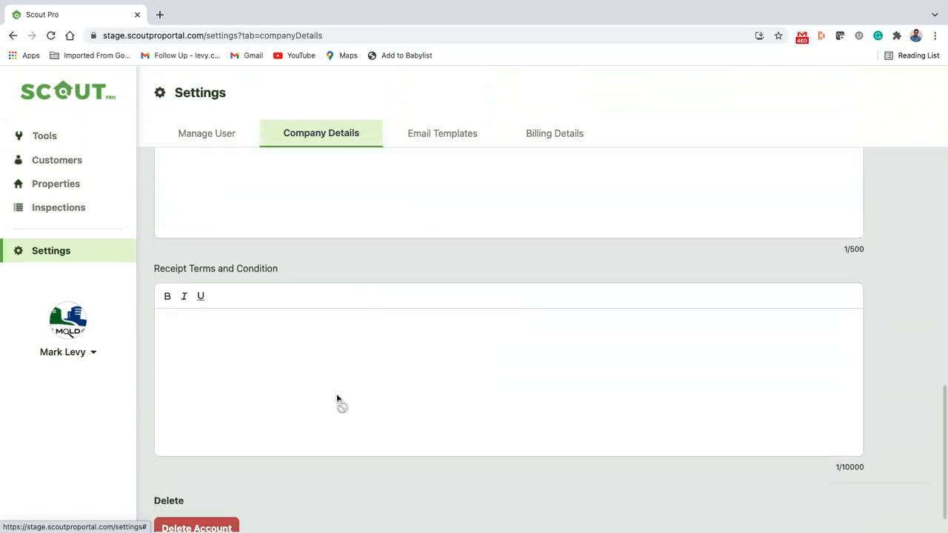
pyautogui.scroll(2, 336, 400)
pyautogui.scroll(-1, 228, 345)
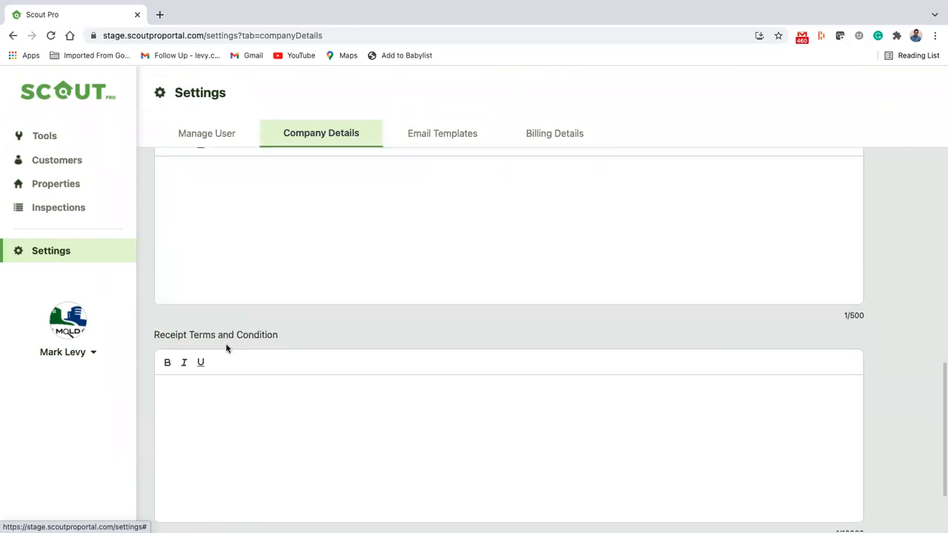
pyautogui.scroll(1, 226, 403)
pyautogui.scroll(2, 226, 406)
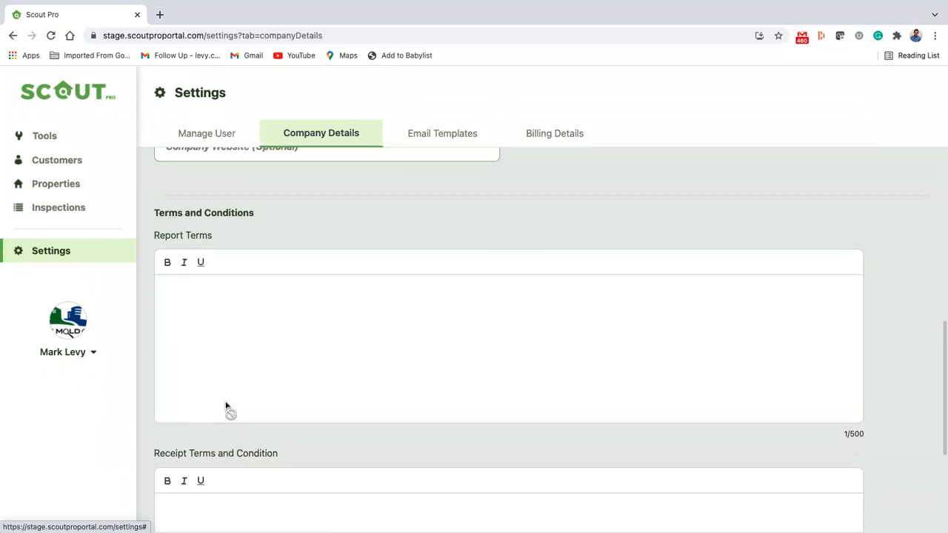
pyautogui.click(427, 136)
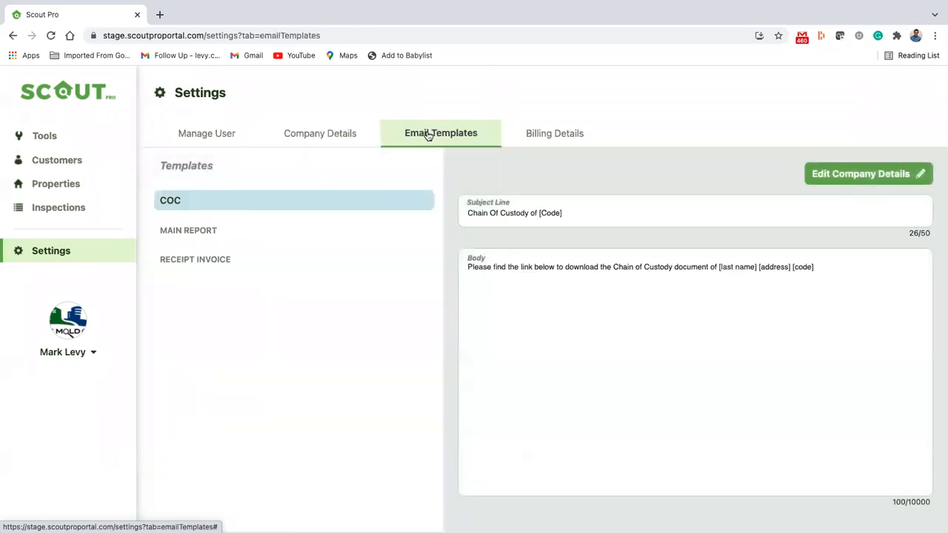
# Preview the MAIN REPORT, RECEIPT INVOICE and COC templates, then view Billing Details
pyautogui.click(209, 225)
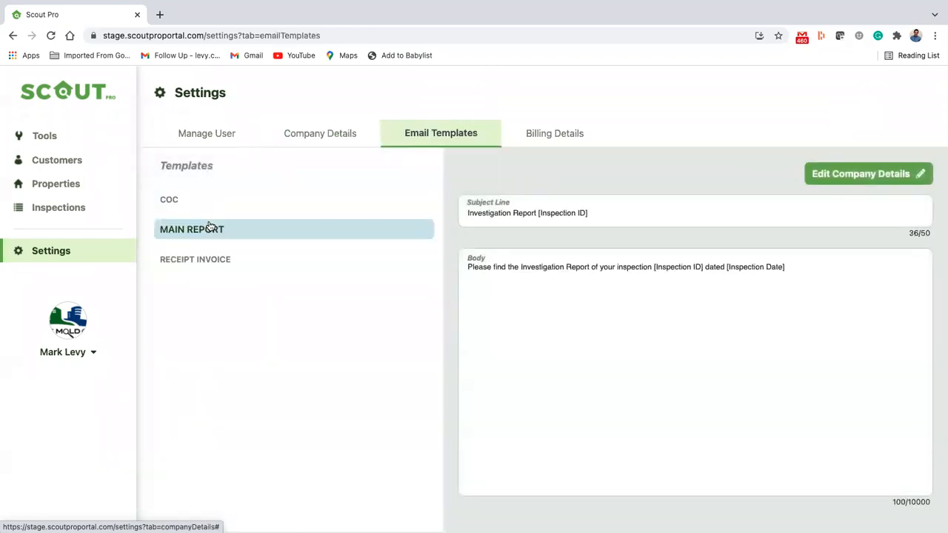
pyautogui.click(200, 261)
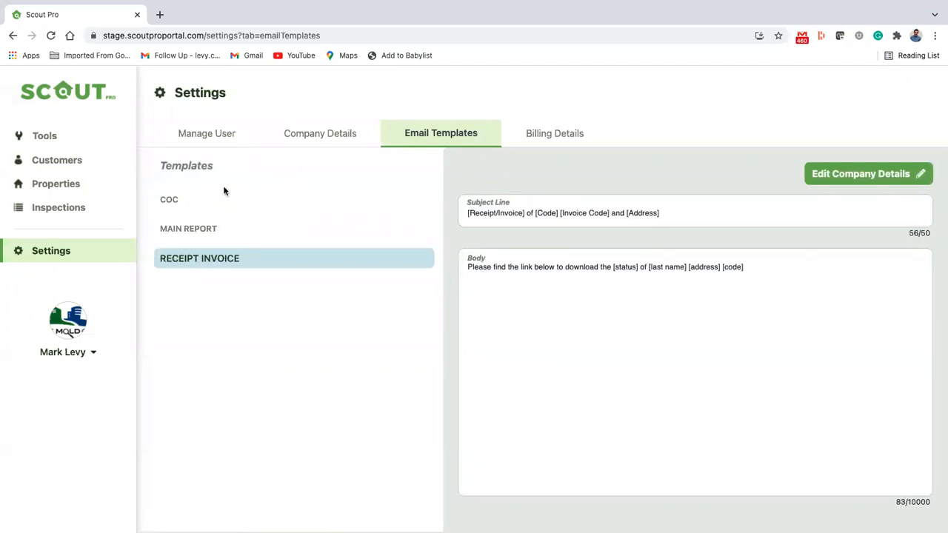
pyautogui.click(170, 200)
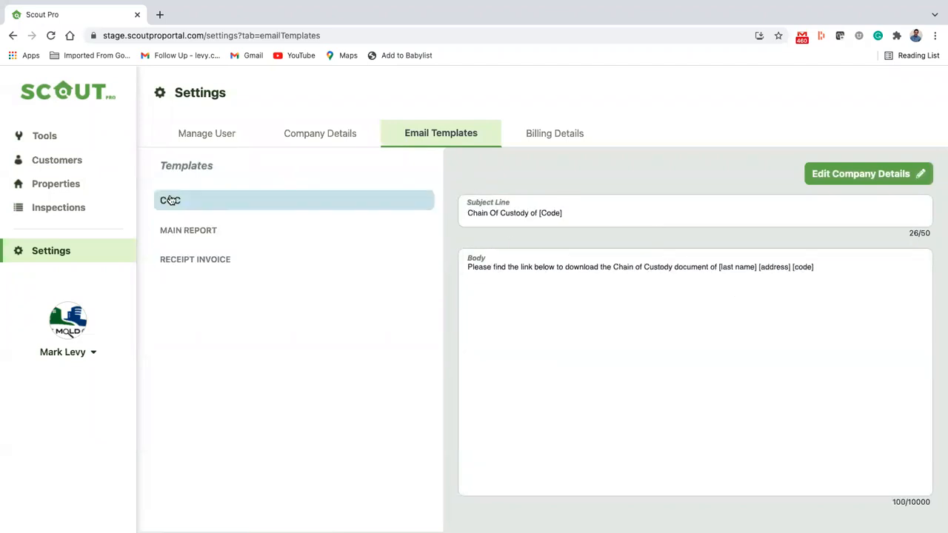
pyautogui.click(557, 133)
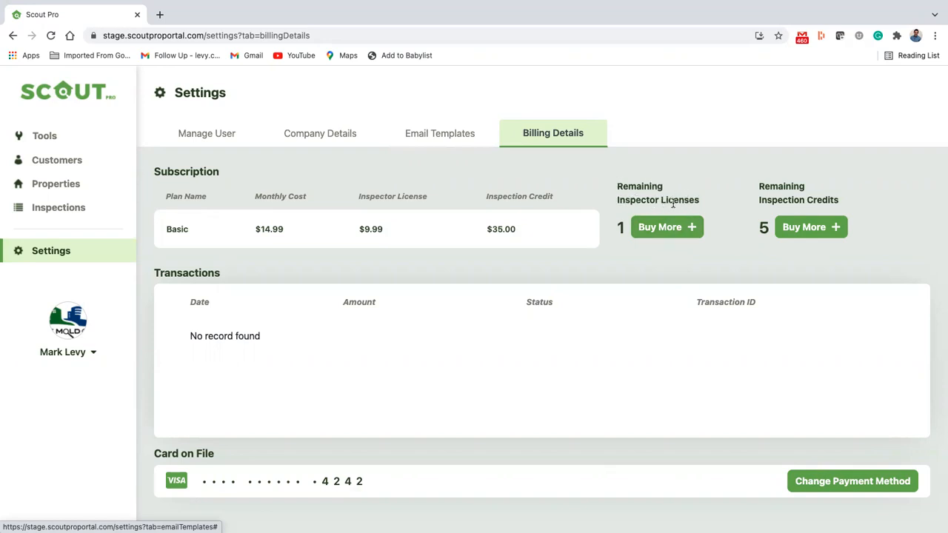
pyautogui.click(664, 230)
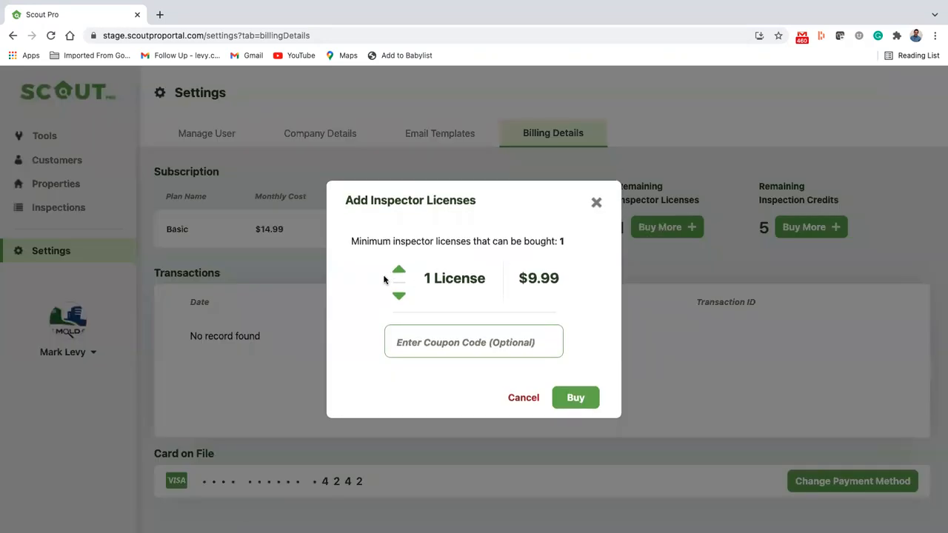
pyautogui.click(397, 272)
pyautogui.click(398, 271)
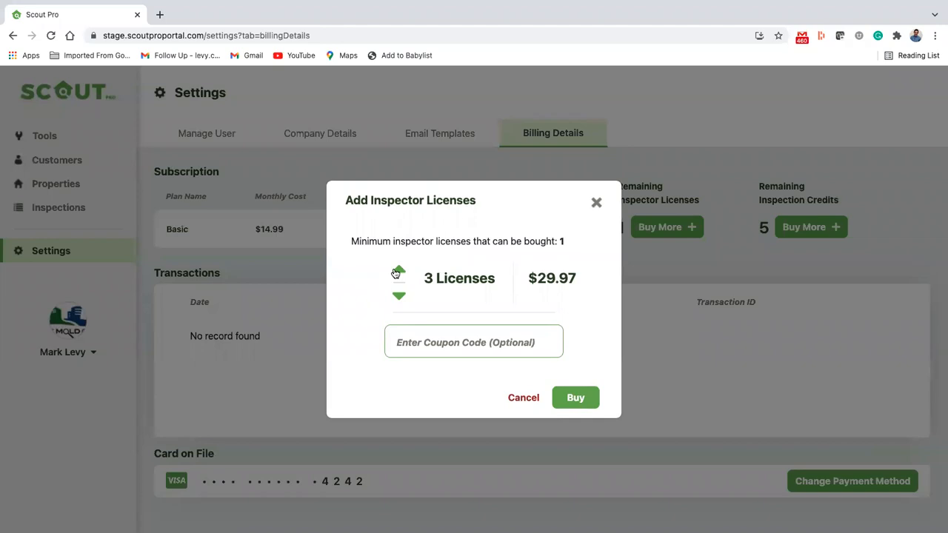
pyautogui.click(397, 271)
pyautogui.click(596, 203)
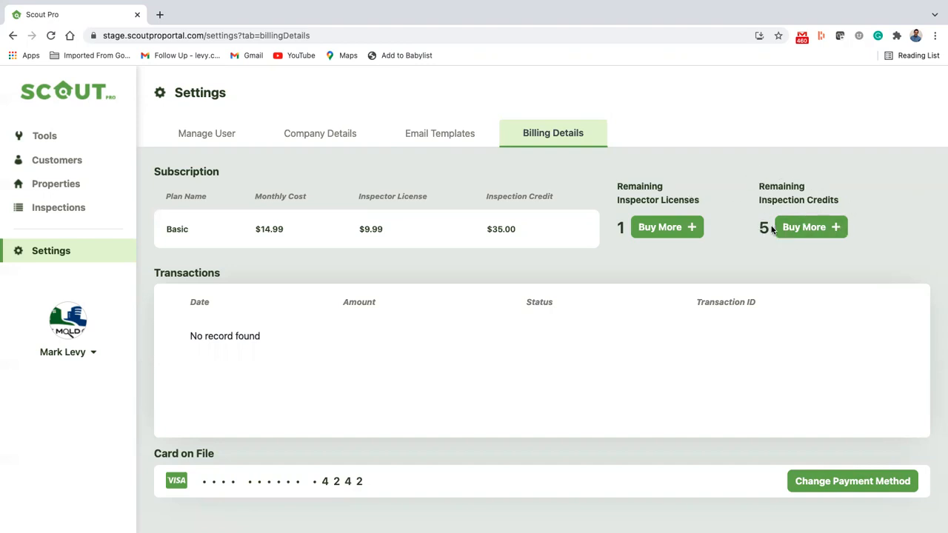
# Raise the inspection credits purchase to 10, cancel without buying, and go to Manage User
pyautogui.click(804, 229)
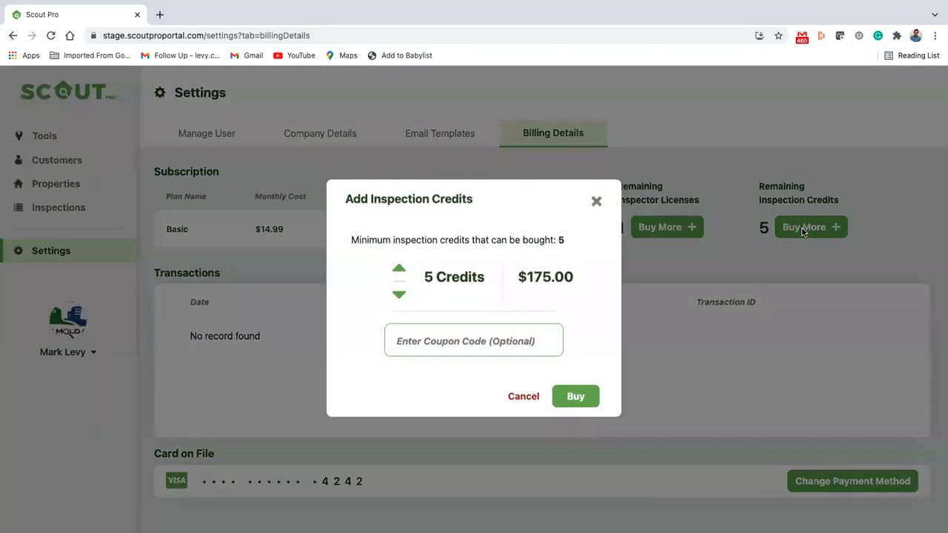
pyautogui.click(400, 270)
pyautogui.click(400, 270)
pyautogui.click(400, 270)
pyautogui.click(400, 270)
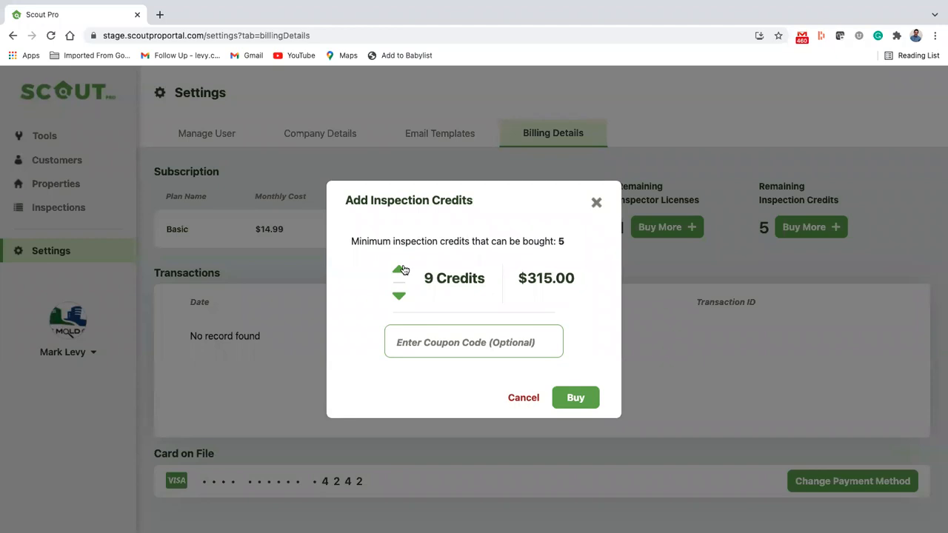
pyautogui.click(400, 271)
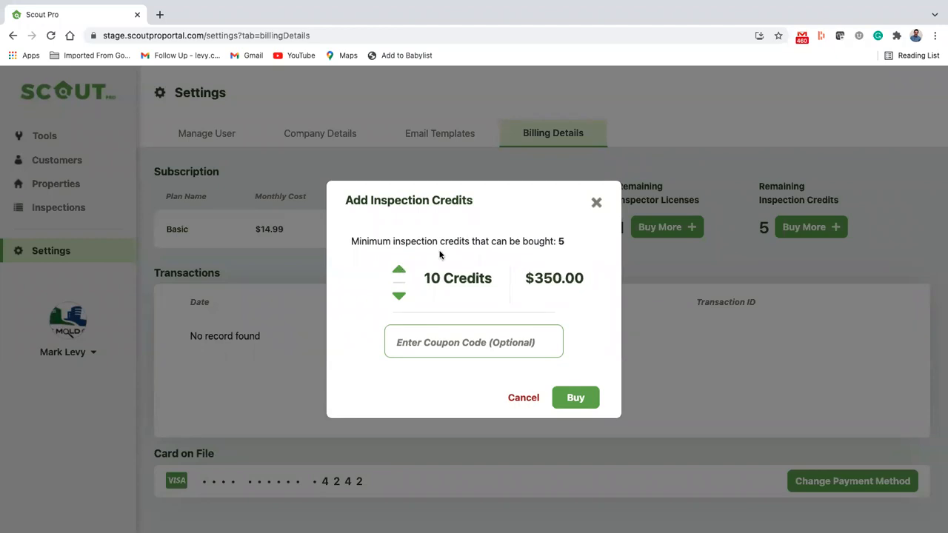
pyautogui.click(597, 203)
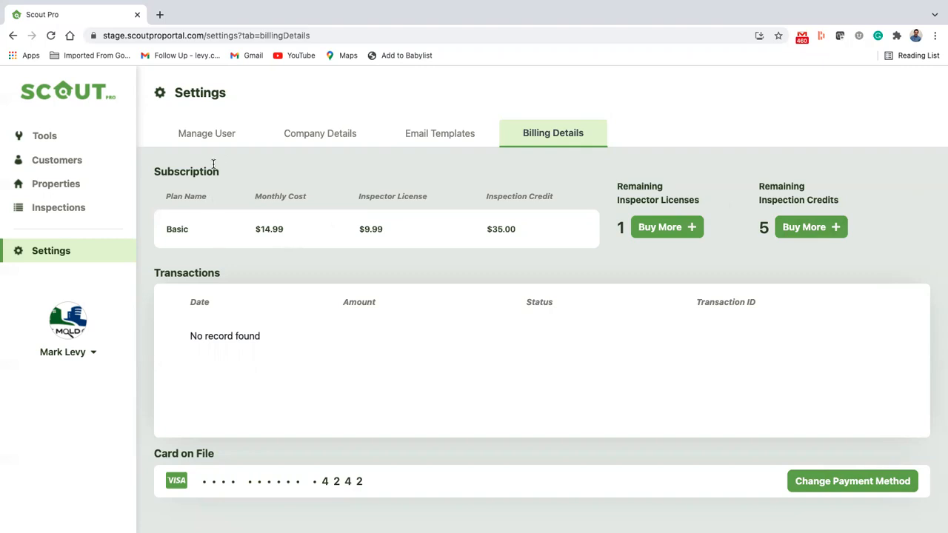
pyautogui.click(222, 139)
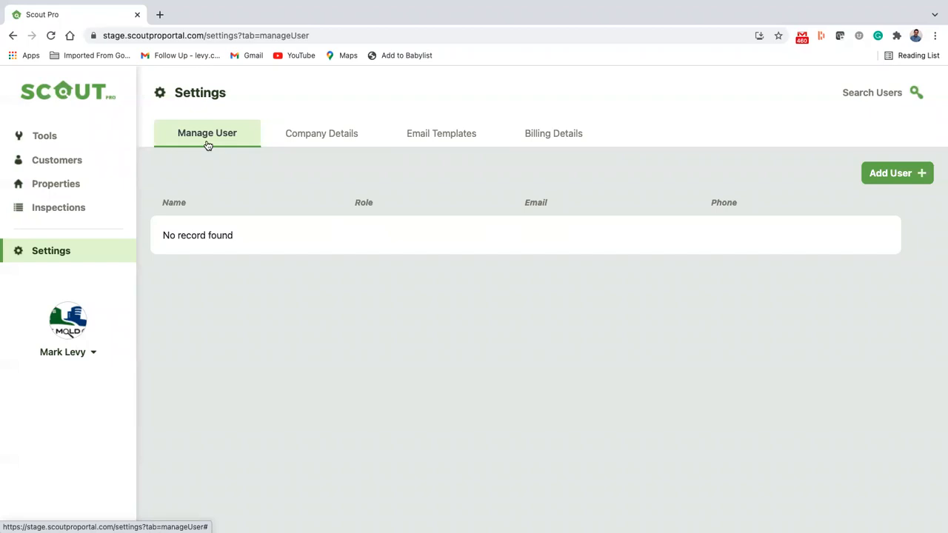
# Start a new user and fill in their first name, last name and e-mail address
pyautogui.click(903, 177)
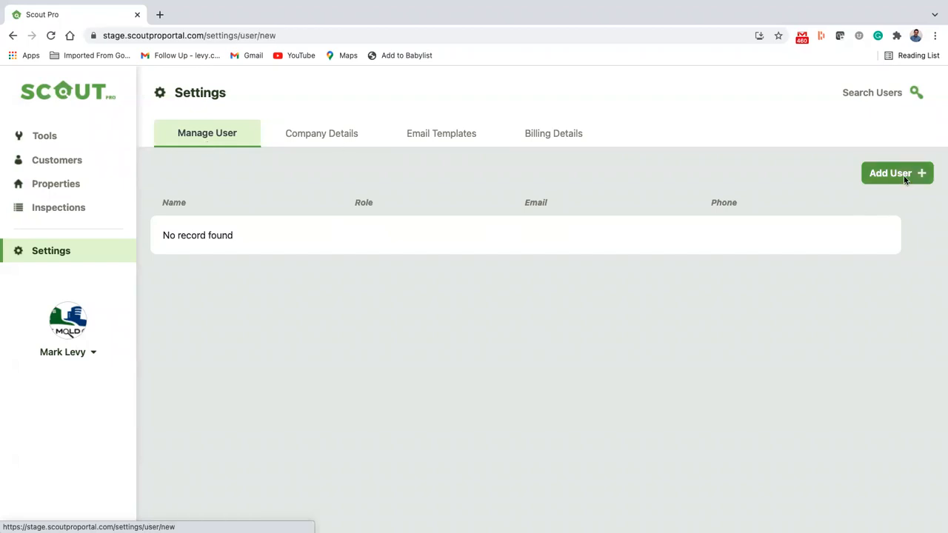
pyautogui.click(358, 190)
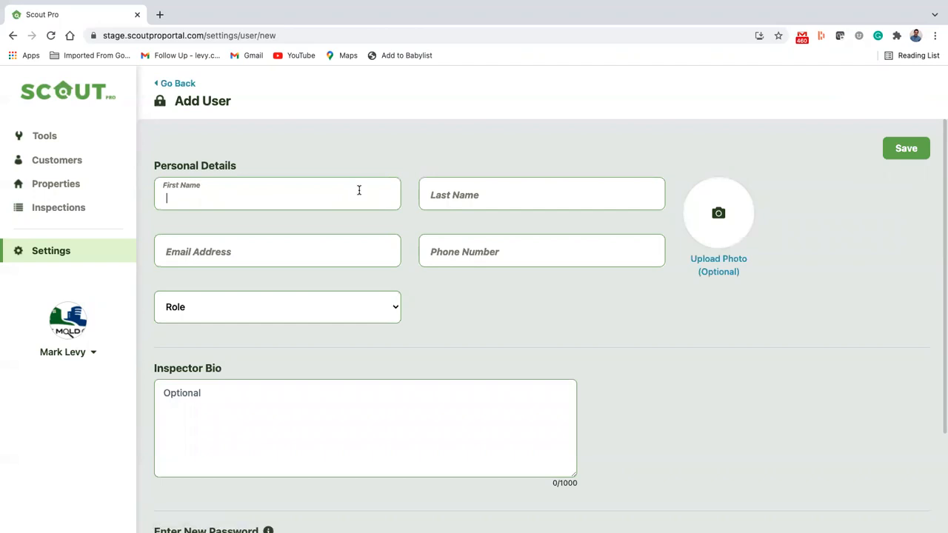
pyautogui.press('Tab')
pyautogui.click(237, 247)
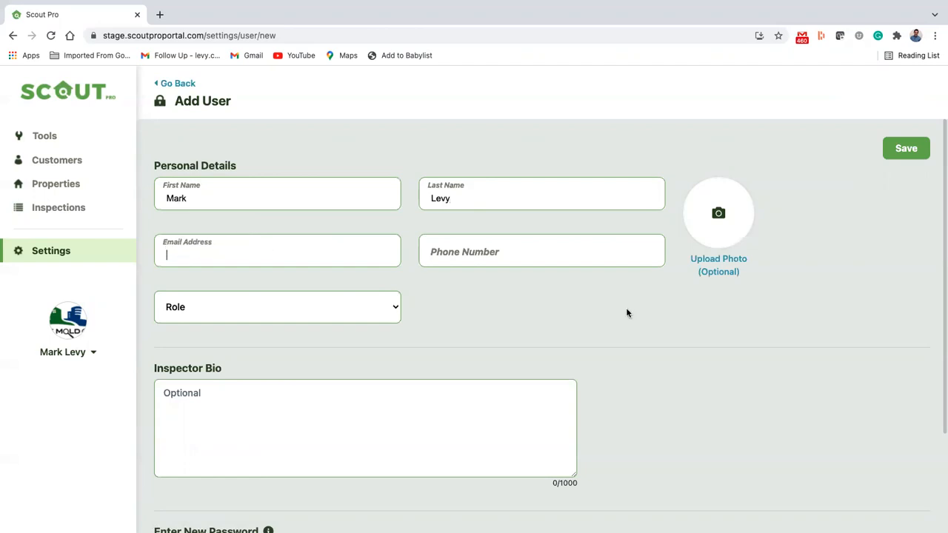
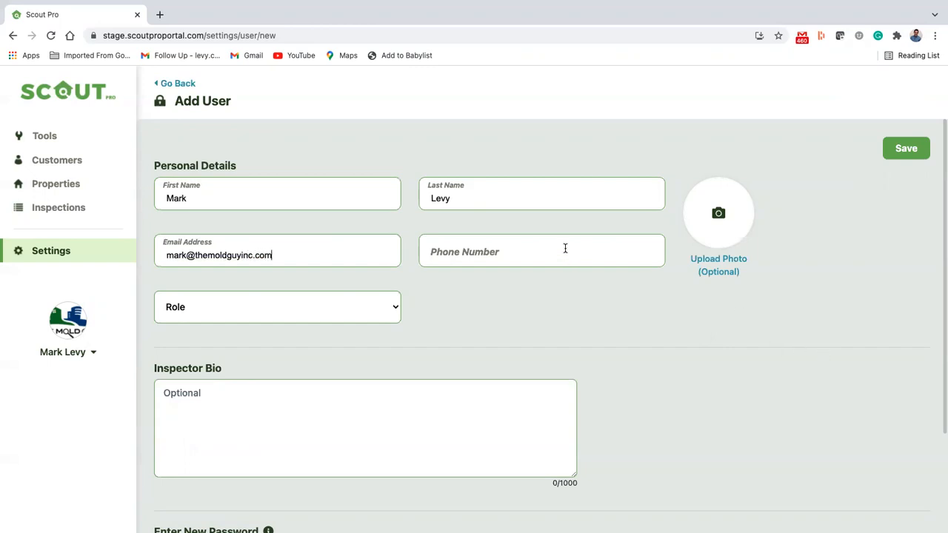
# Enter the new user's phone number, correcting its mistyped last digit
pyautogui.click(565, 248)
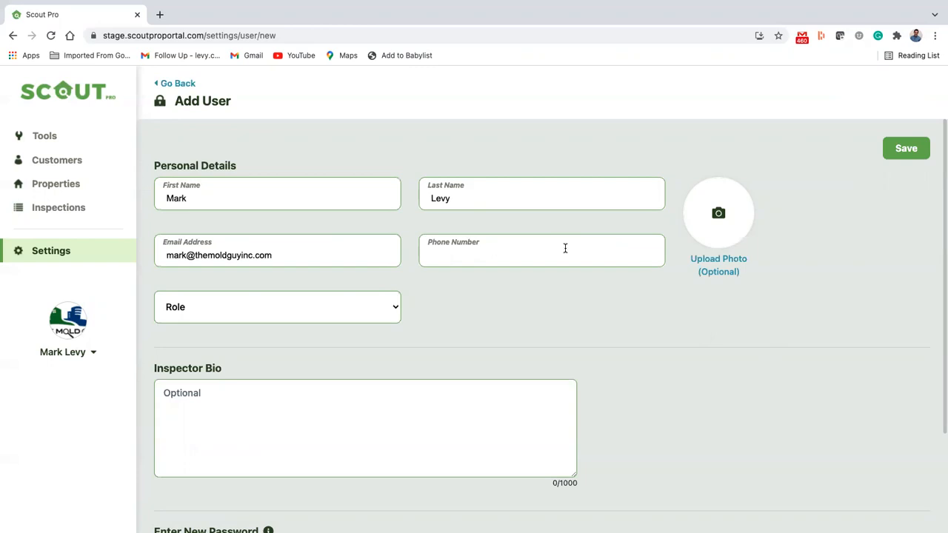
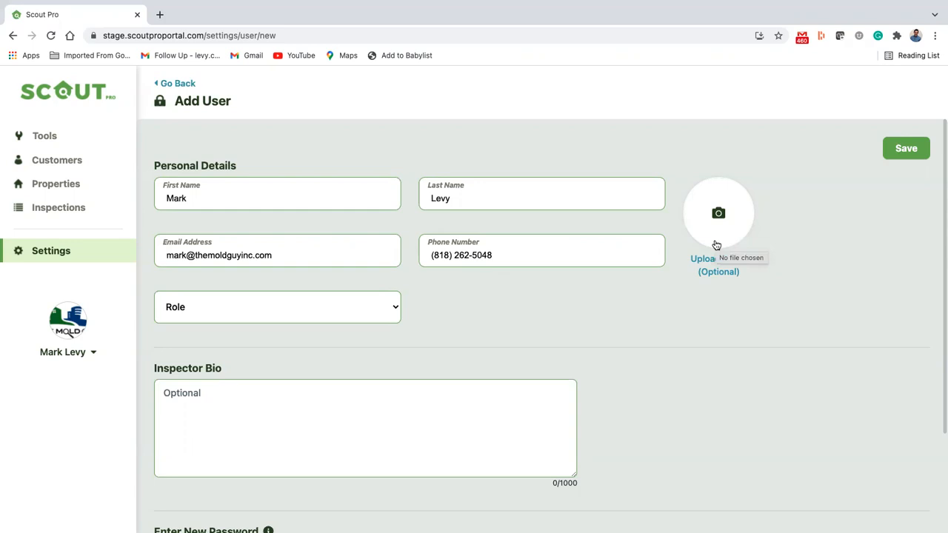
pyautogui.click(389, 308)
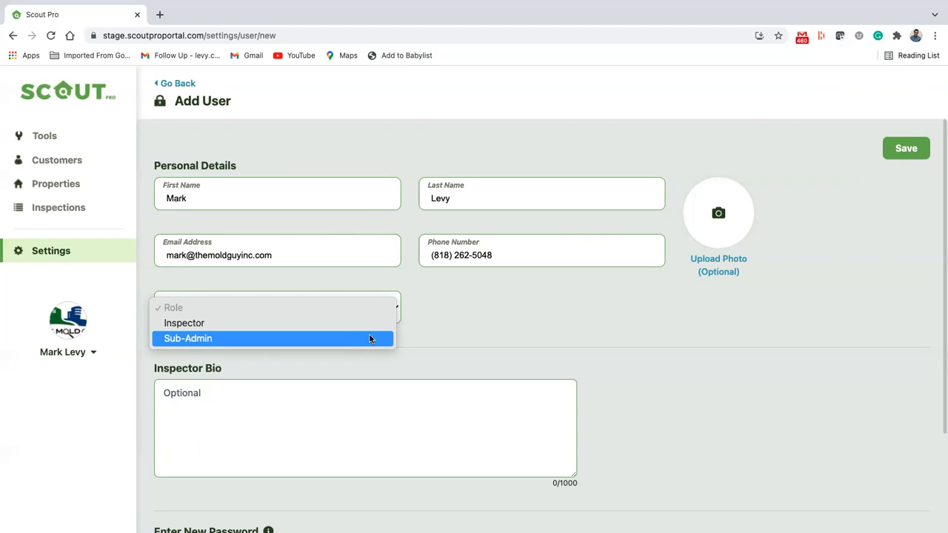
# Set the role to Inspector and write a bio stating the user is ACAC Certified
pyautogui.click(369, 323)
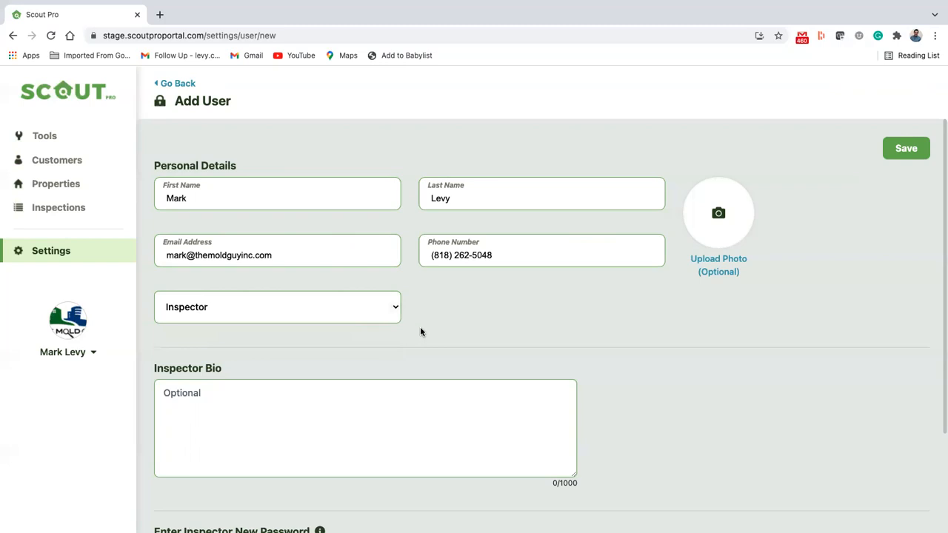
pyautogui.scroll(-1, 420, 327)
pyautogui.scroll(-2, 420, 331)
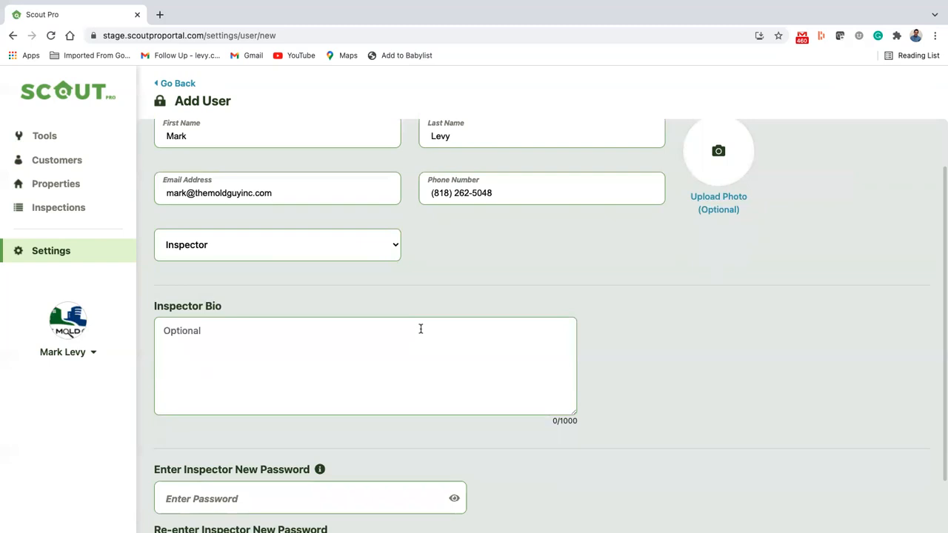
pyautogui.click(392, 333)
pyautogui.scroll(-2, 419, 333)
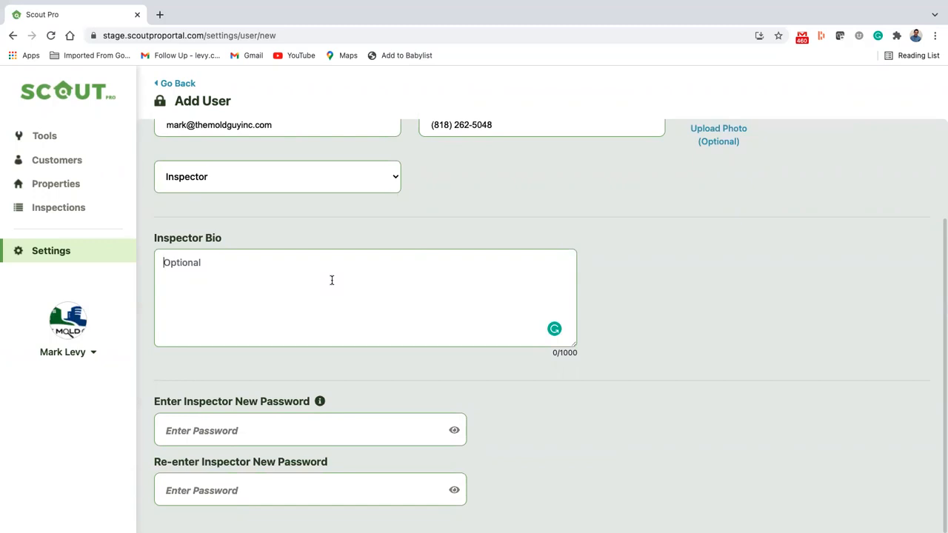
pyautogui.write('Mark is ACAC Ce')
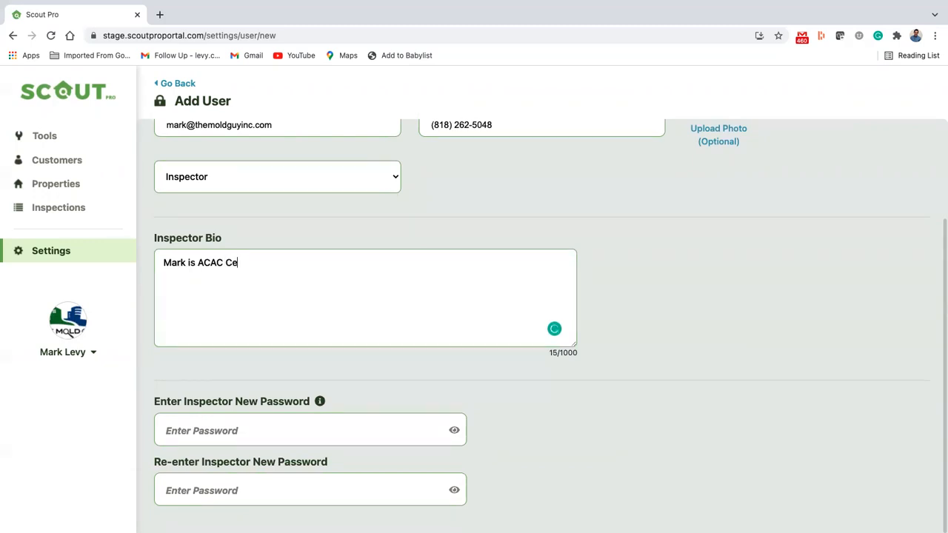
pyautogui.write('rtified.')
pyautogui.moveTo(552, 353); pyautogui.dragTo(577, 356)
pyautogui.click(569, 355)
pyautogui.moveTo(573, 345); pyautogui.dragTo(567, 307)
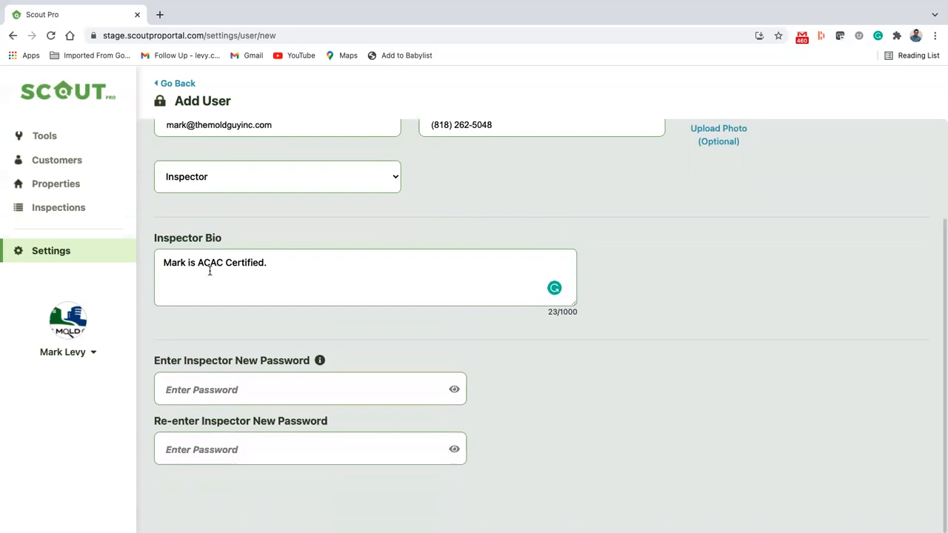
# Paste and confirm the new password, check it with the eye icon, and save the user
pyautogui.moveTo(322, 363)
pyautogui.click(294, 384)
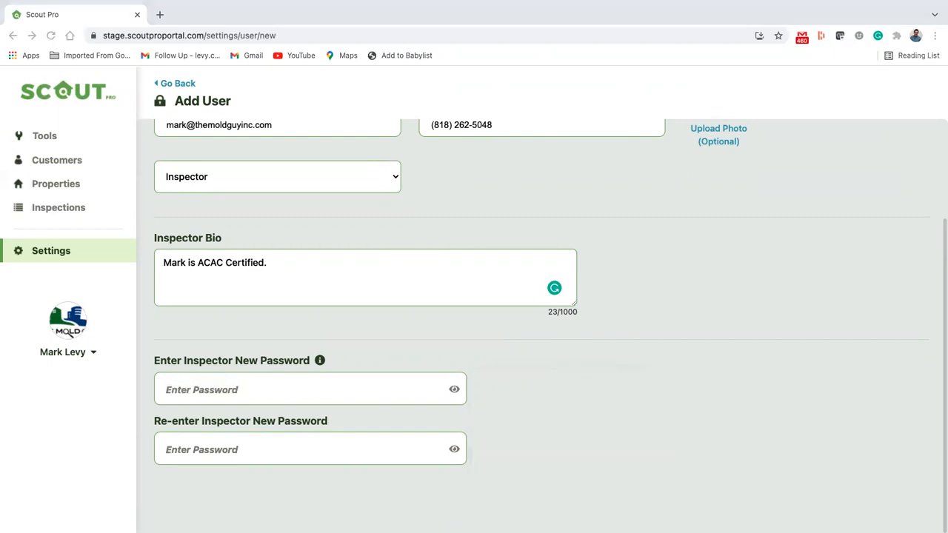
pyautogui.click(291, 391)
pyautogui.press('super+v')
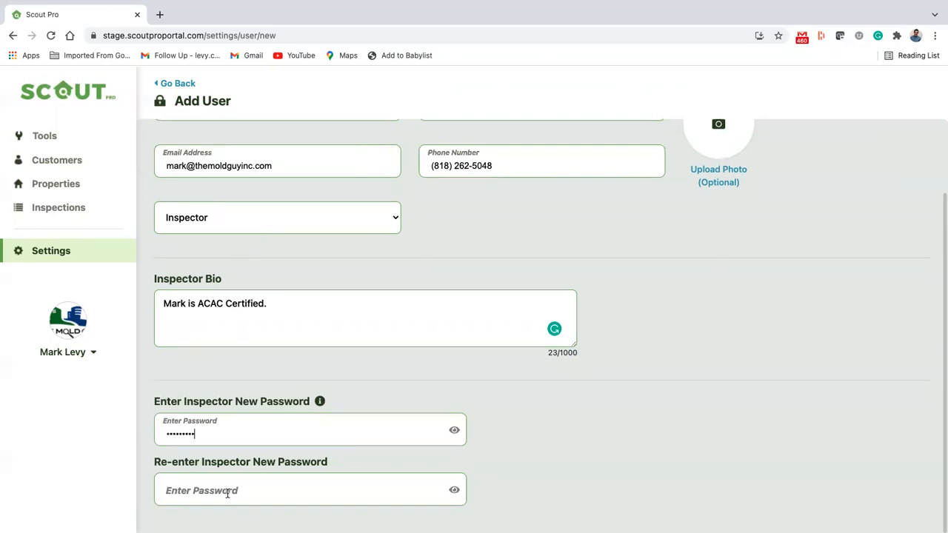
pyautogui.click(228, 493)
pyautogui.press('super+v')
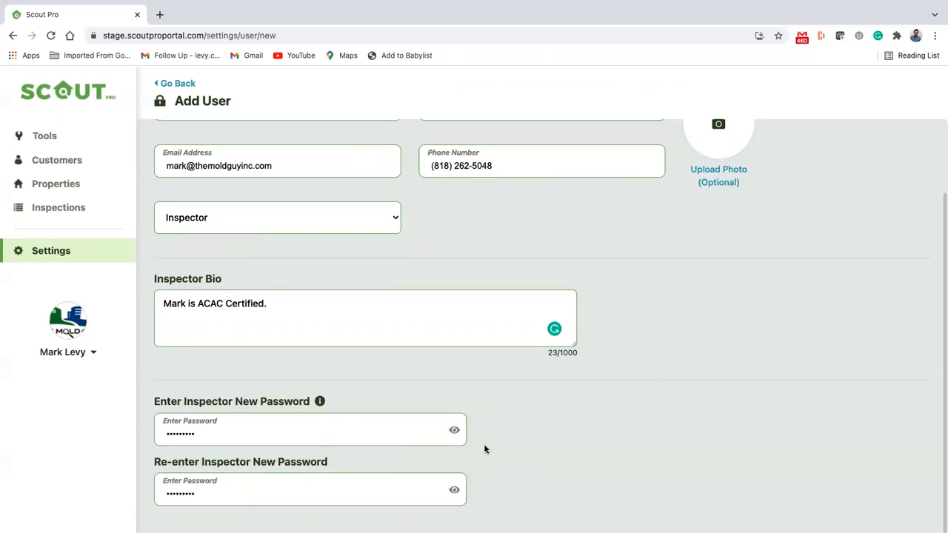
pyautogui.click(454, 430)
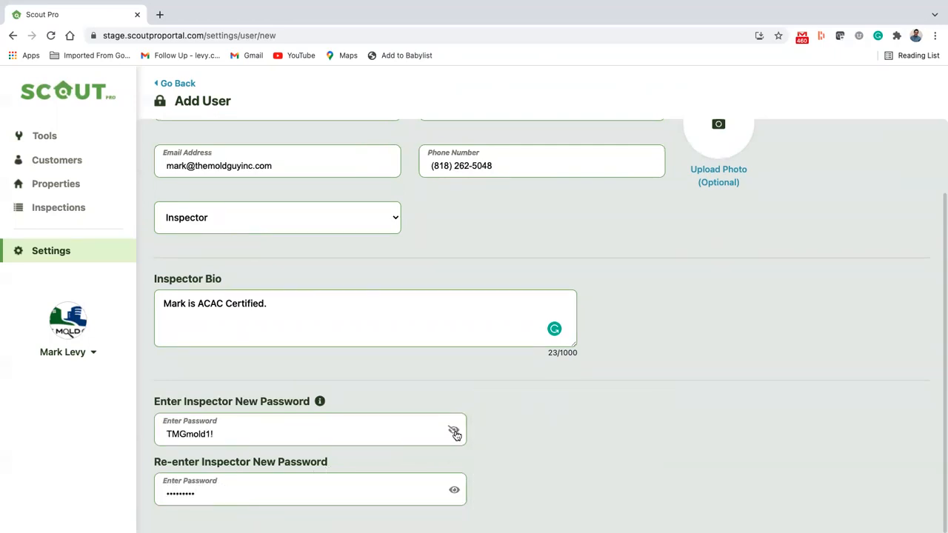
pyautogui.click(454, 432)
pyautogui.moveTo(320, 402)
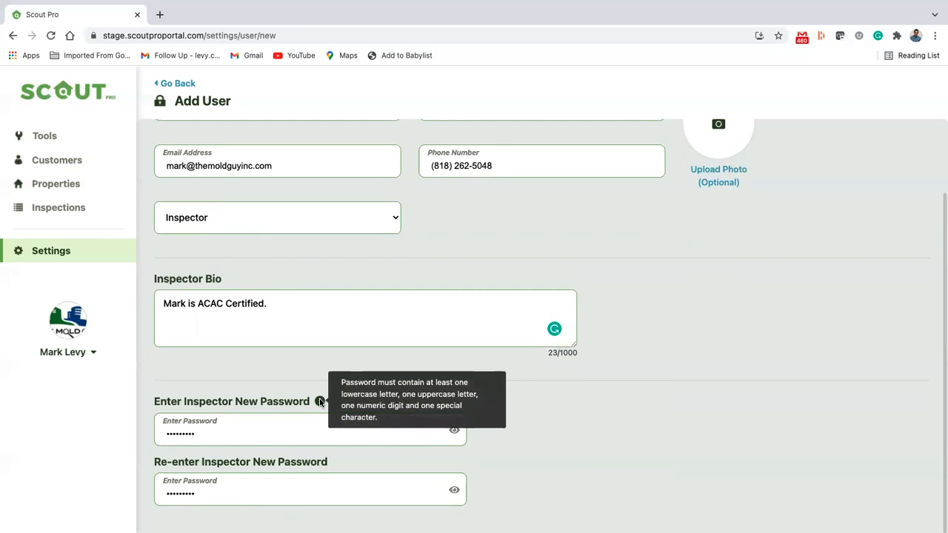
pyautogui.scroll(2, 320, 401)
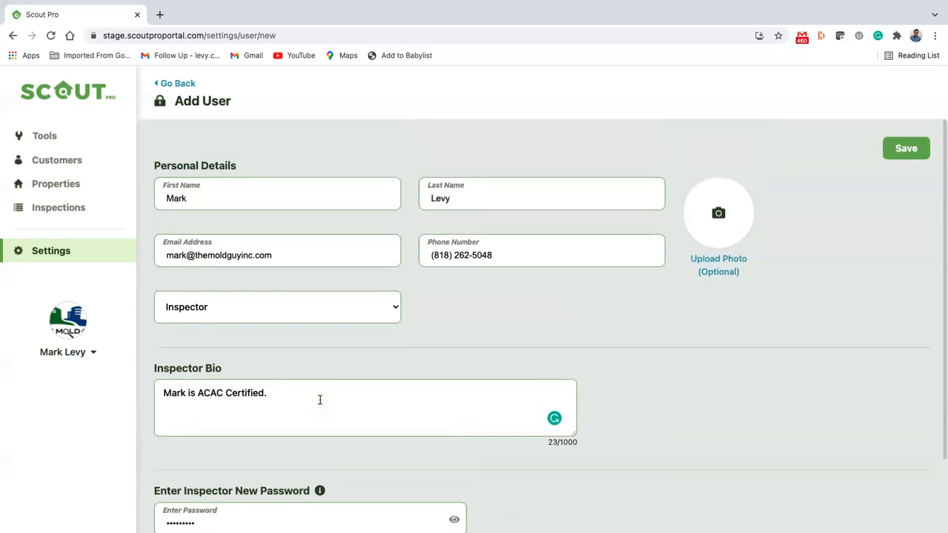
pyautogui.click(905, 149)
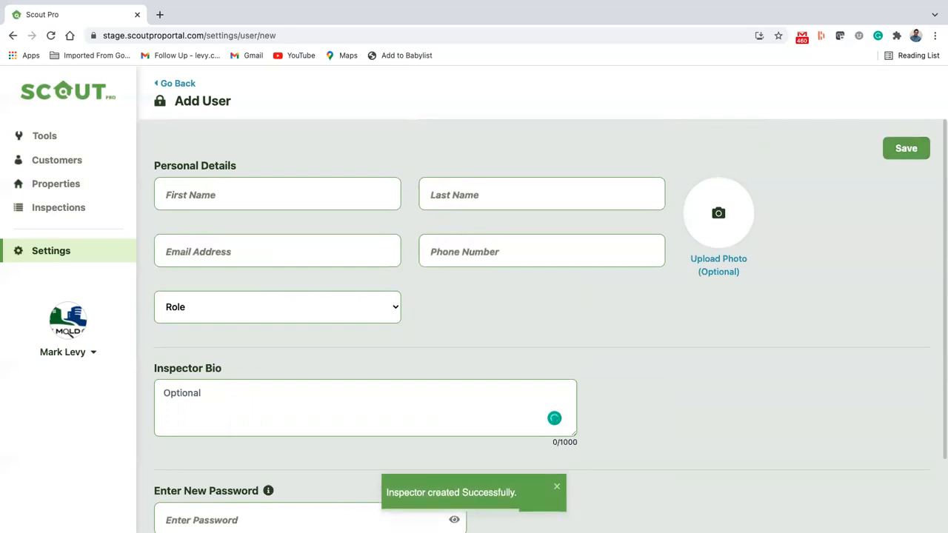
# Return to the user list, review the new inspector's saved details, then go back
pyautogui.click(178, 84)
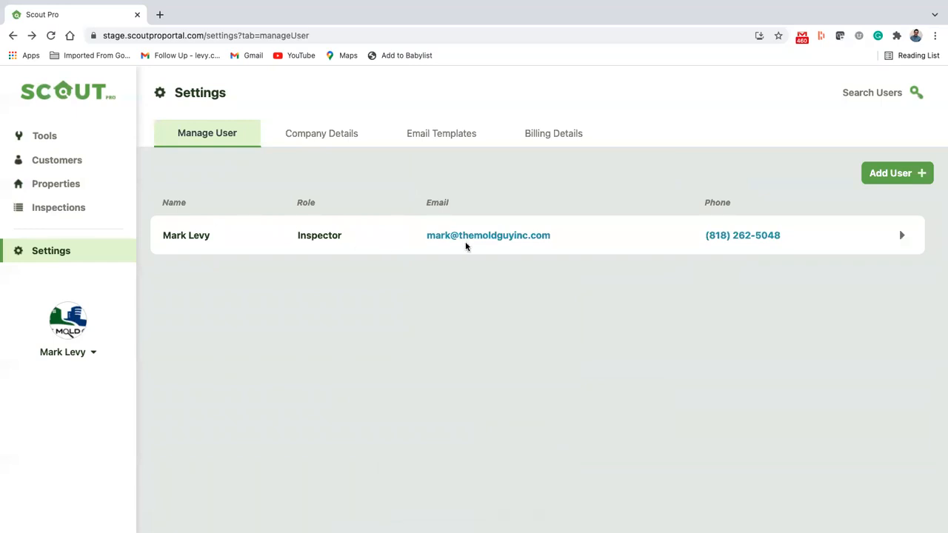
pyautogui.click(901, 237)
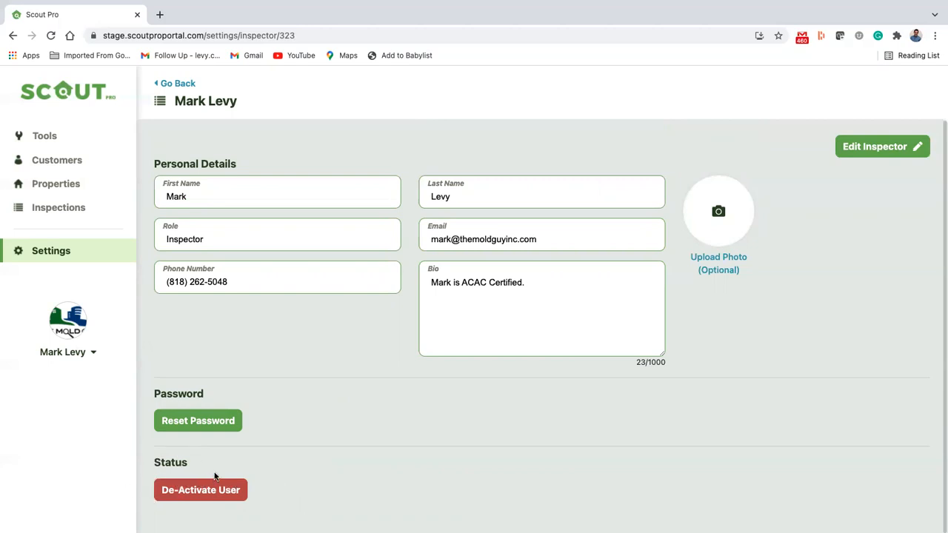
pyautogui.doubleClick(164, 465)
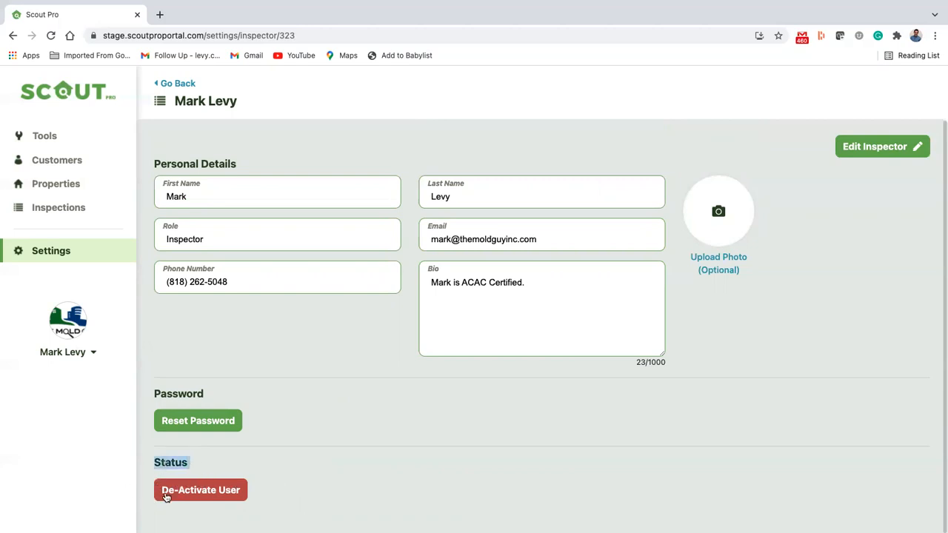
pyautogui.click(165, 83)
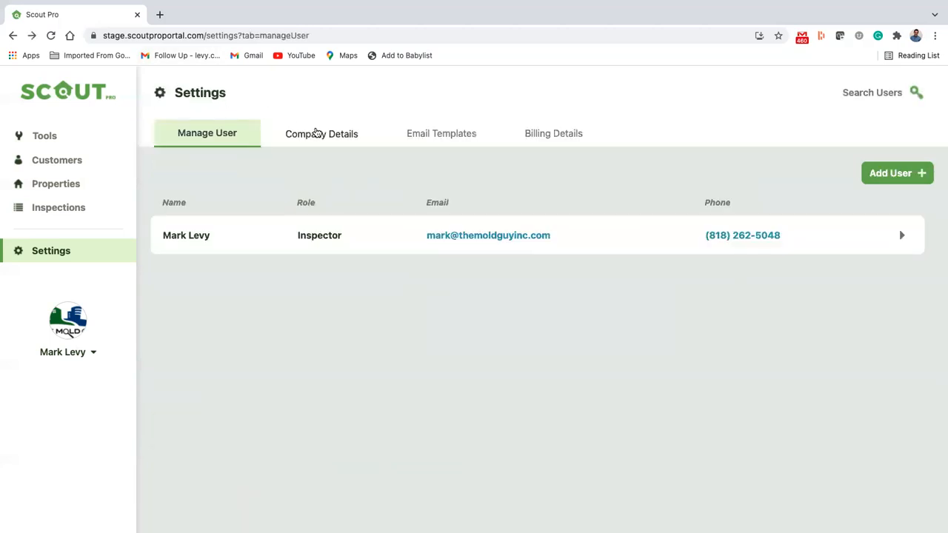
# Scroll through the Company Details settings and switch them into edit mode
pyautogui.click(329, 135)
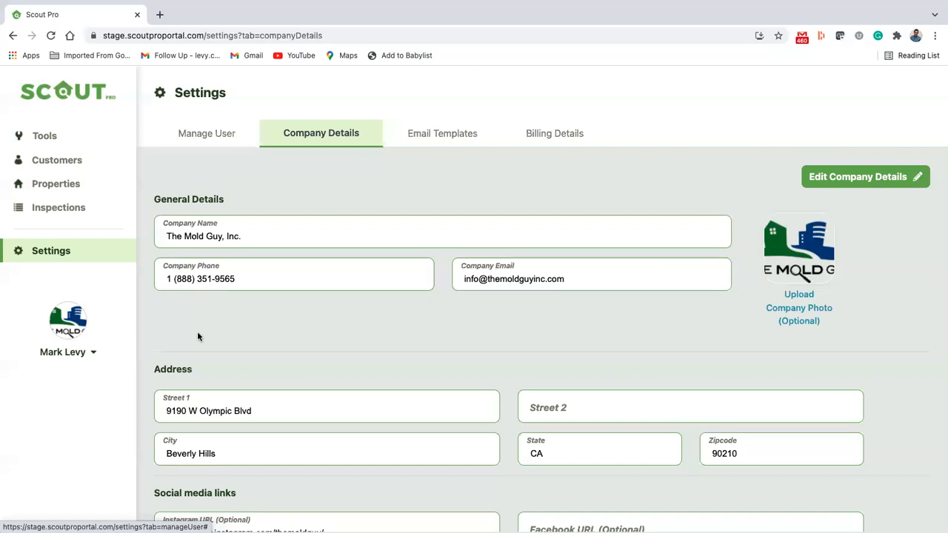
pyautogui.scroll(-3, 200, 338)
pyautogui.scroll(3, 268, 368)
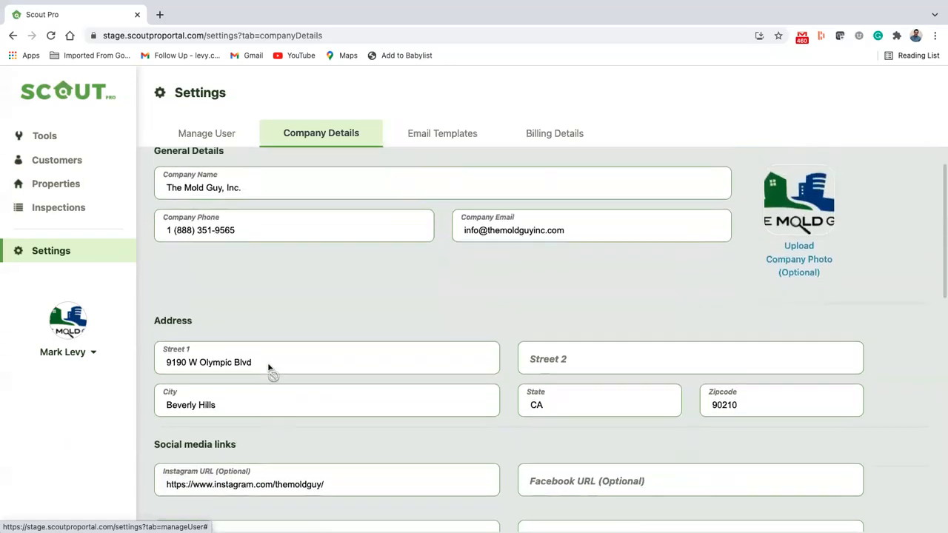
pyautogui.scroll(-5, 274, 234)
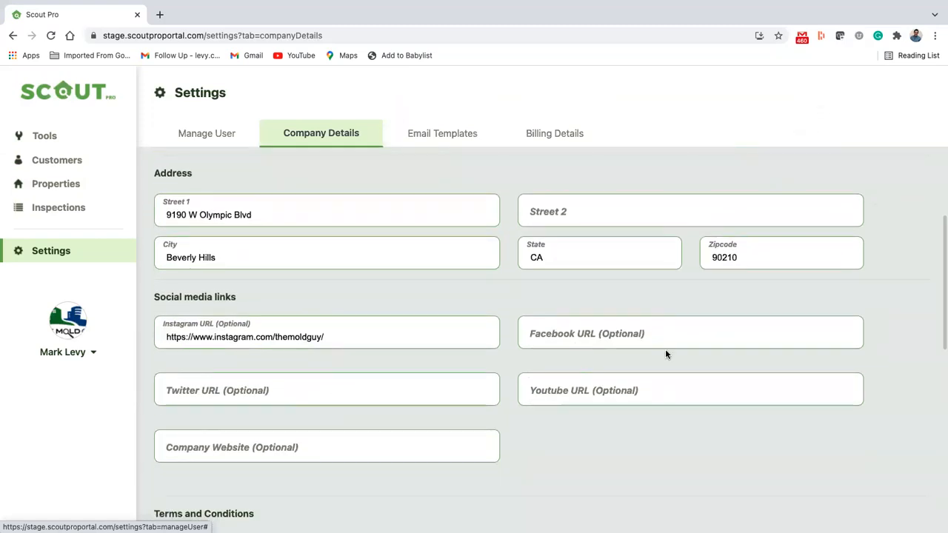
pyautogui.scroll(-1, 426, 456)
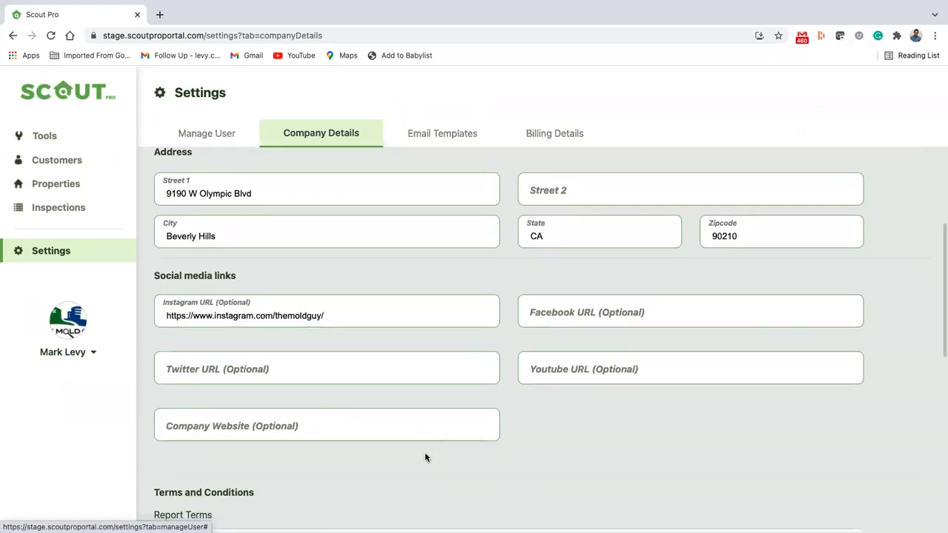
pyautogui.scroll(-1, 455, 437)
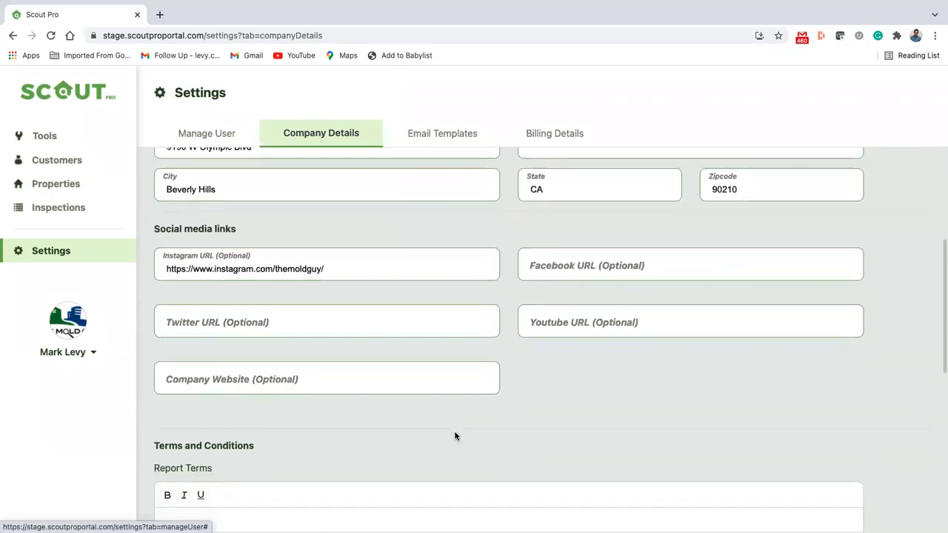
pyautogui.scroll(-4, 455, 436)
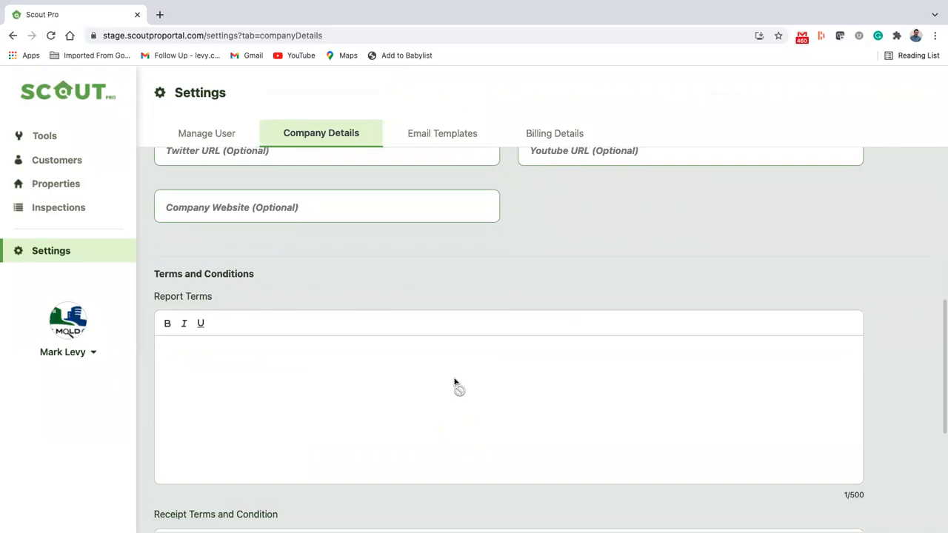
pyautogui.scroll(-1, 454, 382)
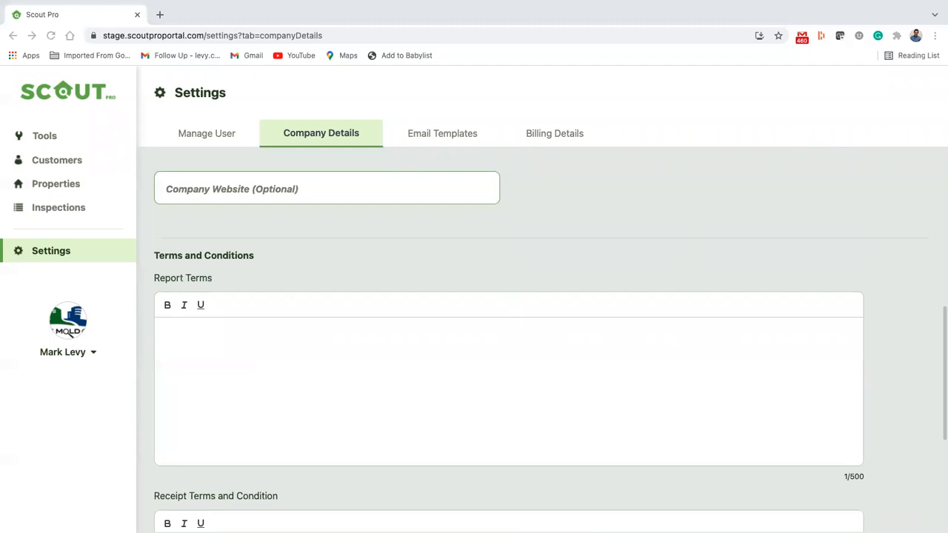
pyautogui.click(354, 351)
pyautogui.scroll(6, 857, 184)
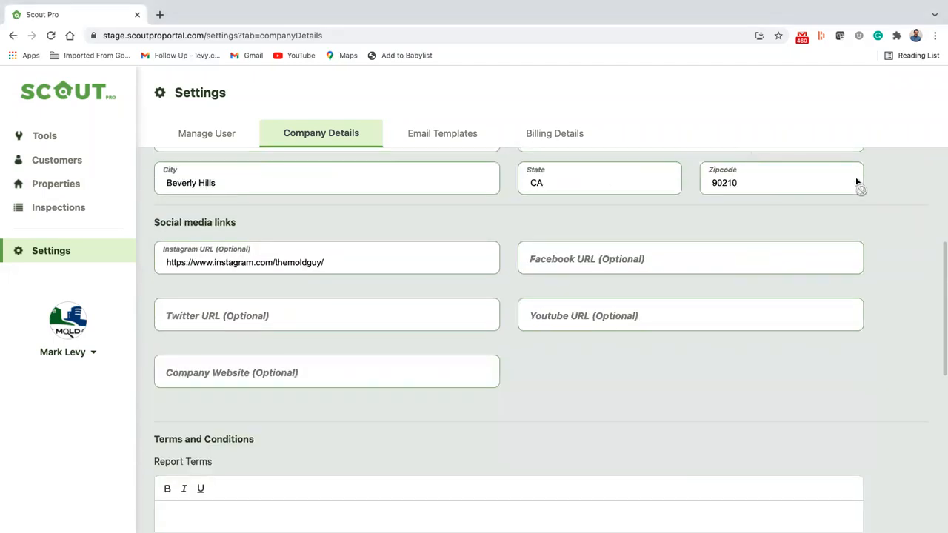
pyautogui.click(865, 182)
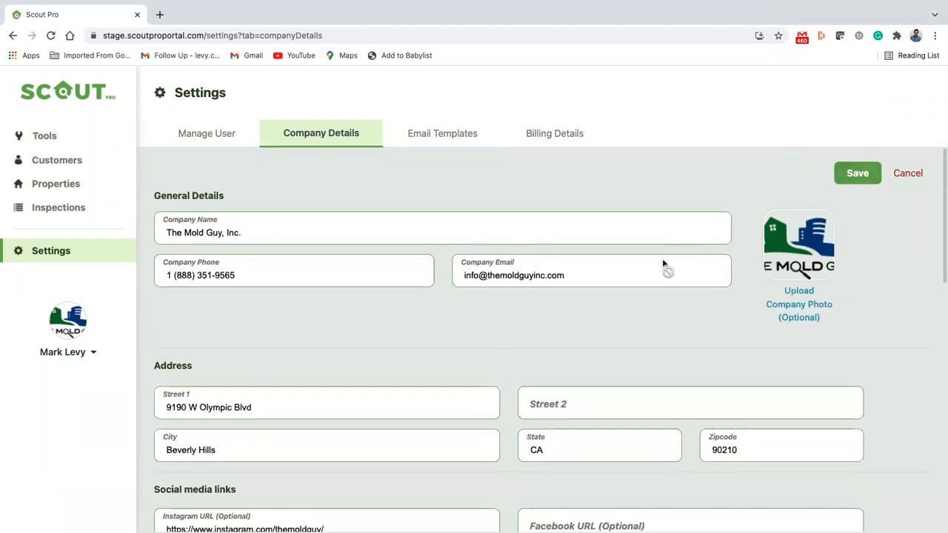
# Rewrite Report Terms starting 'The scope of…limited visual survey of property', accepting spelling fixes
pyautogui.scroll(-6, 663, 259)
pyautogui.click(526, 294)
pyautogui.press('super+v')
pyautogui.moveTo(311, 392); pyautogui.dragTo(150, 248)
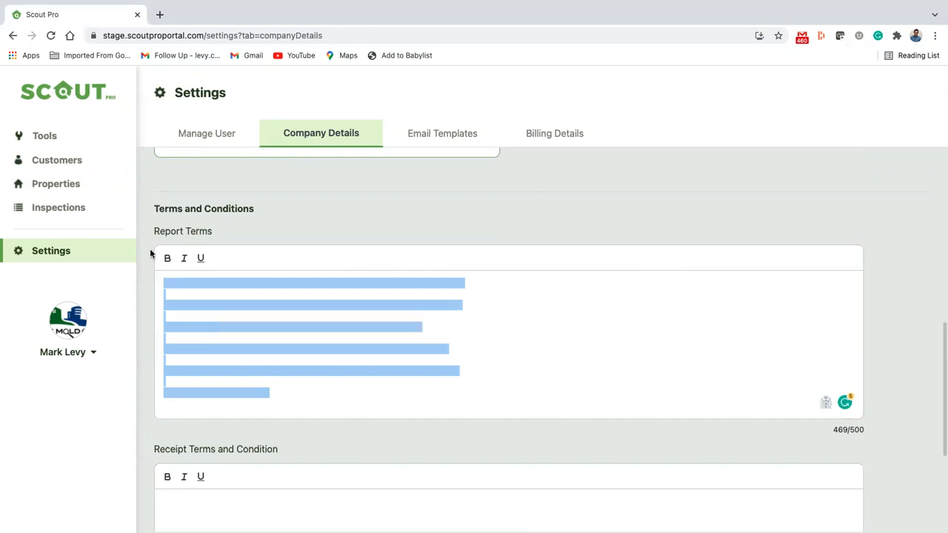
pyautogui.press('BackSpace')
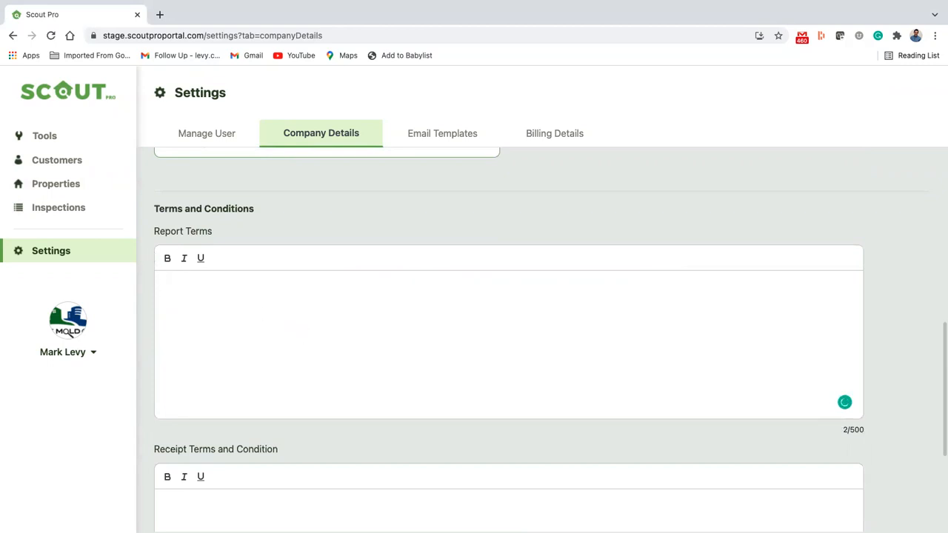
pyautogui.write('The scop')
pyautogui.write('e of')
pyautogui.write('limited v')
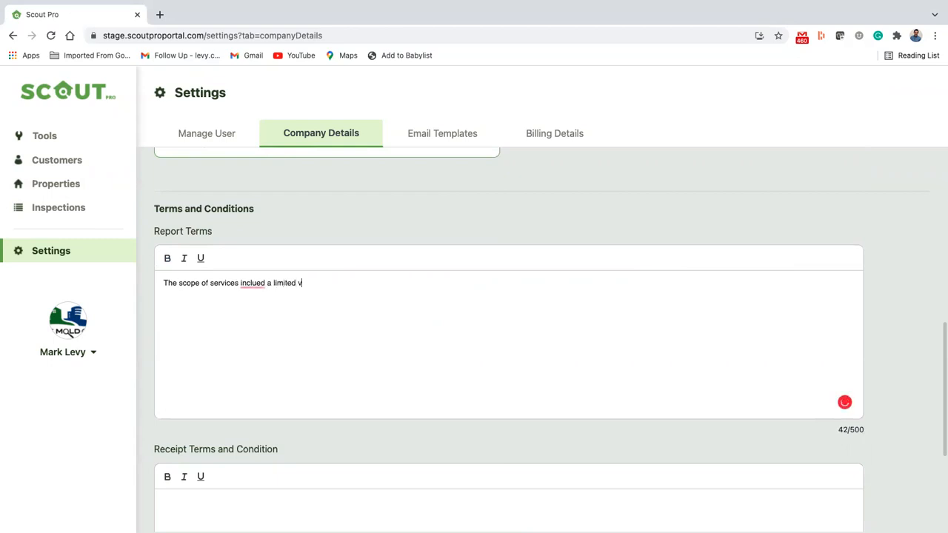
pyautogui.write('isual survey of property.')
pyautogui.moveTo(372, 283)
pyautogui.click(378, 311)
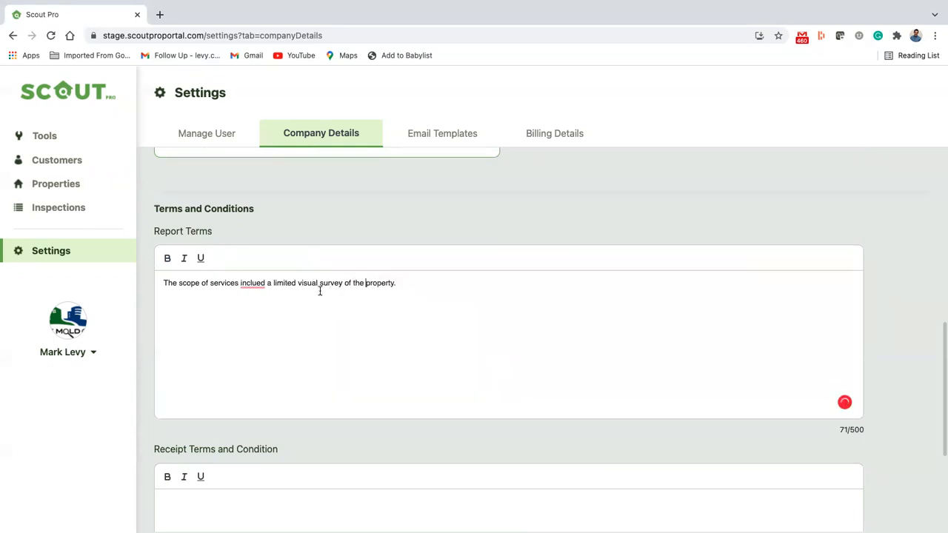
pyautogui.moveTo(256, 283)
pyautogui.click(322, 309)
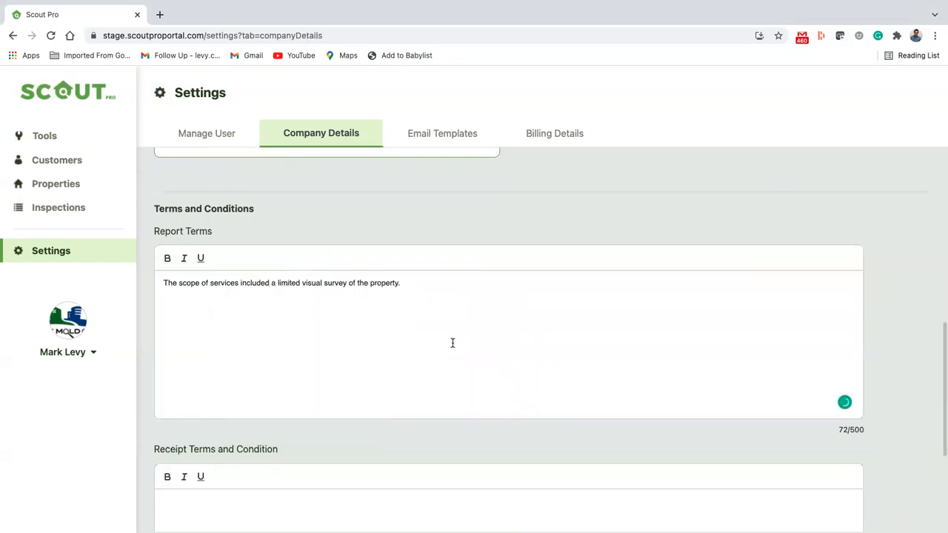
# Make the Report Terms sentence bold and underlined, then save the company details
pyautogui.scroll(-2, 453, 340)
pyautogui.tripleClick(281, 215)
pyautogui.click(168, 186)
pyautogui.click(201, 186)
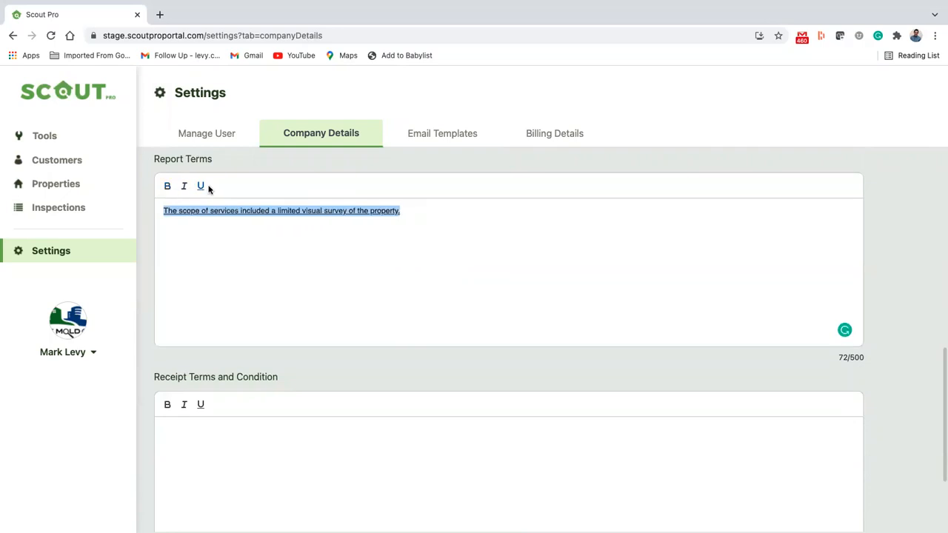
pyautogui.scroll(-4, 222, 273)
pyautogui.click(255, 315)
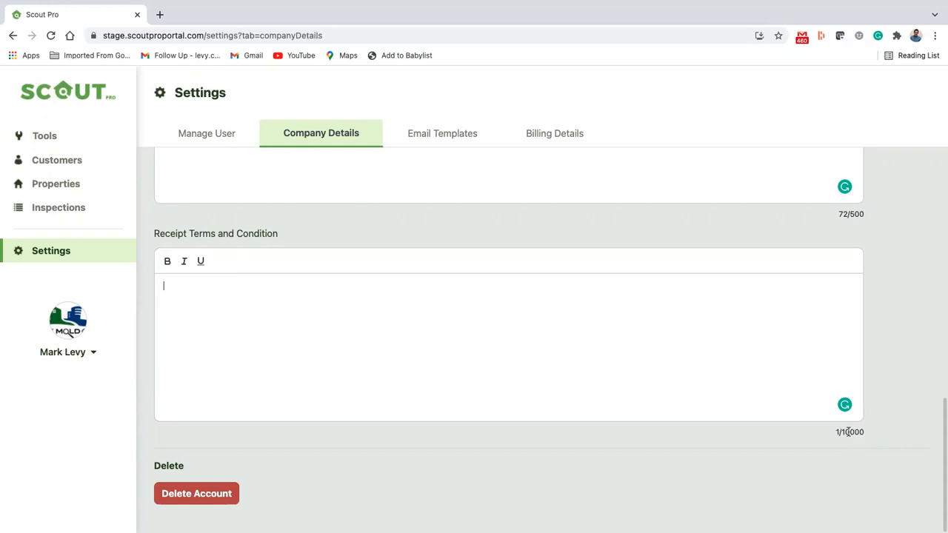
pyautogui.scroll(10, 598, 305)
pyautogui.click(853, 177)
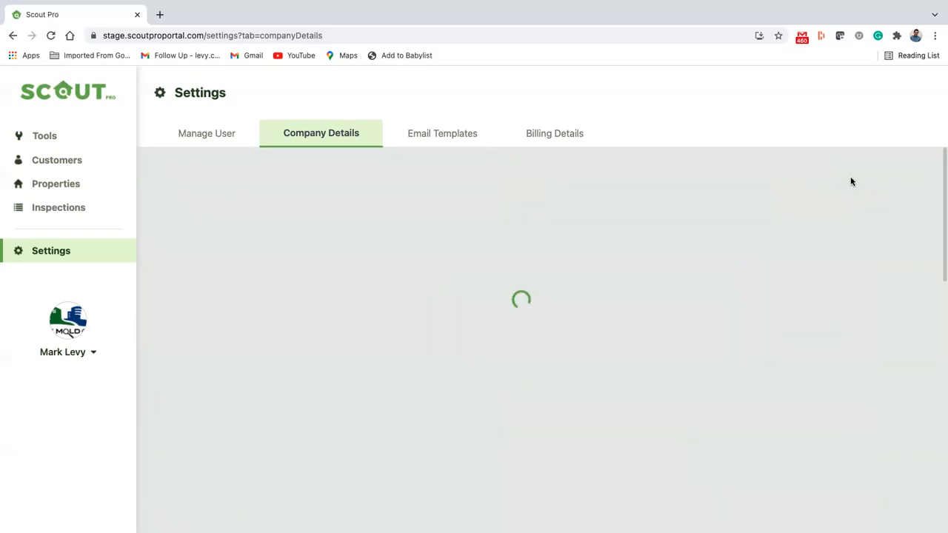
pyautogui.scroll(-10, 403, 265)
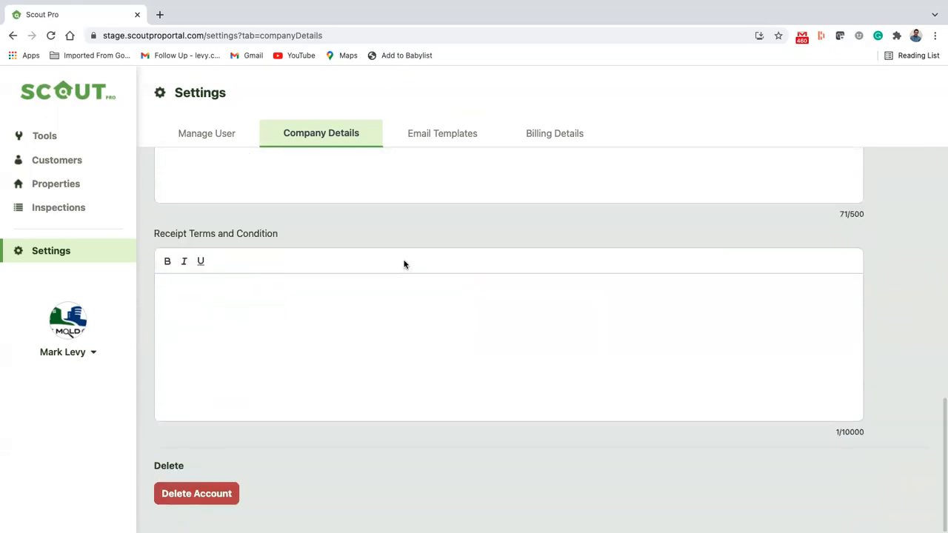
pyautogui.scroll(2, 404, 264)
pyautogui.scroll(-5, 404, 264)
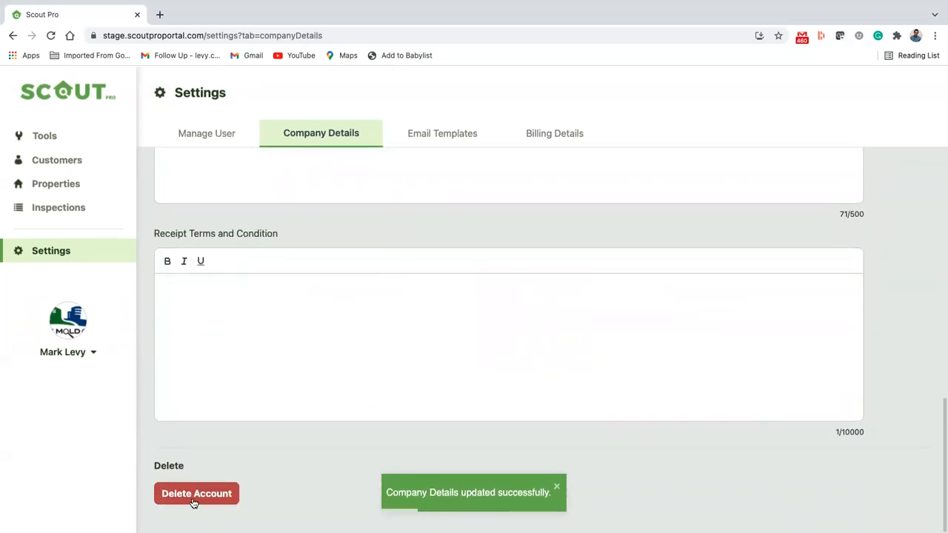
pyautogui.scroll(10, 311, 455)
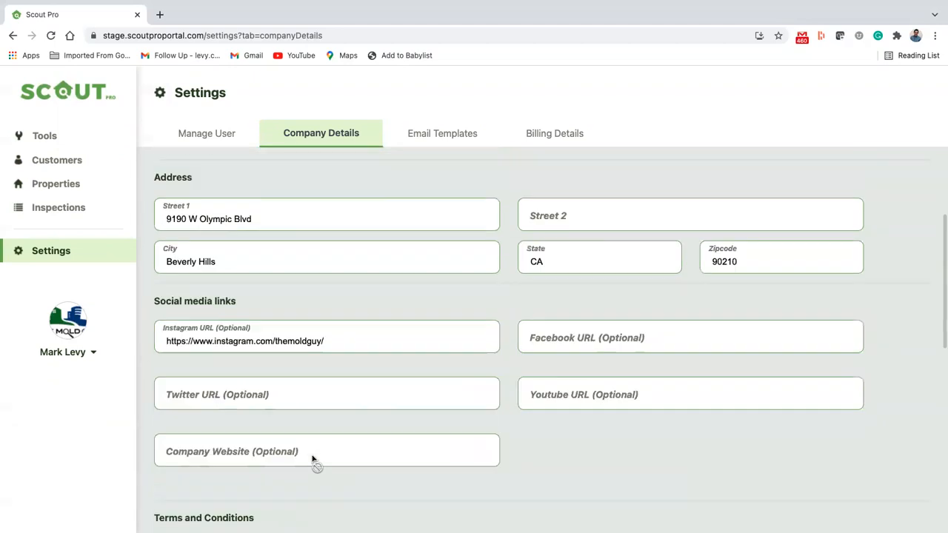
pyautogui.scroll(3, 312, 459)
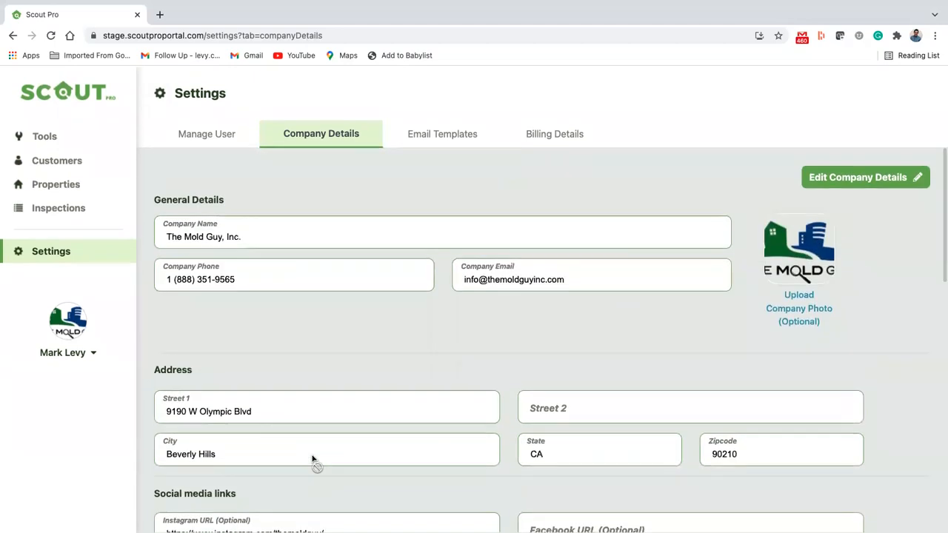
# Browse the MAIN REPORT, RECEIPT INVOICE and COC email templates, ending on COC
pyautogui.click(434, 140)
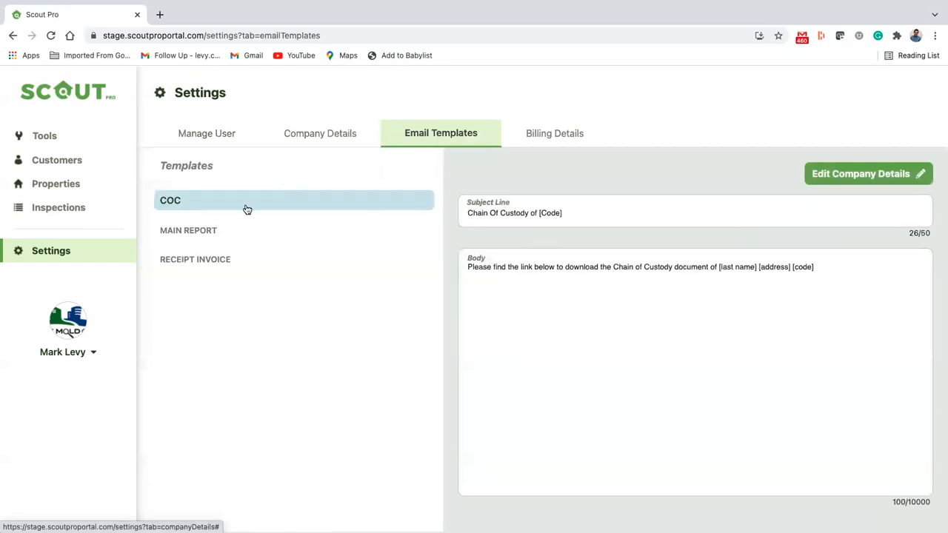
pyautogui.click(229, 228)
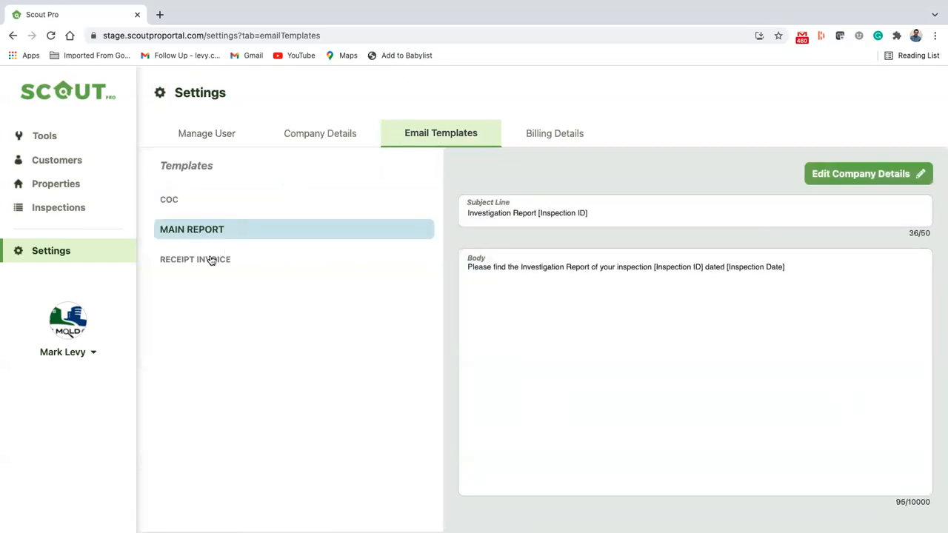
pyautogui.click(212, 259)
pyautogui.click(218, 202)
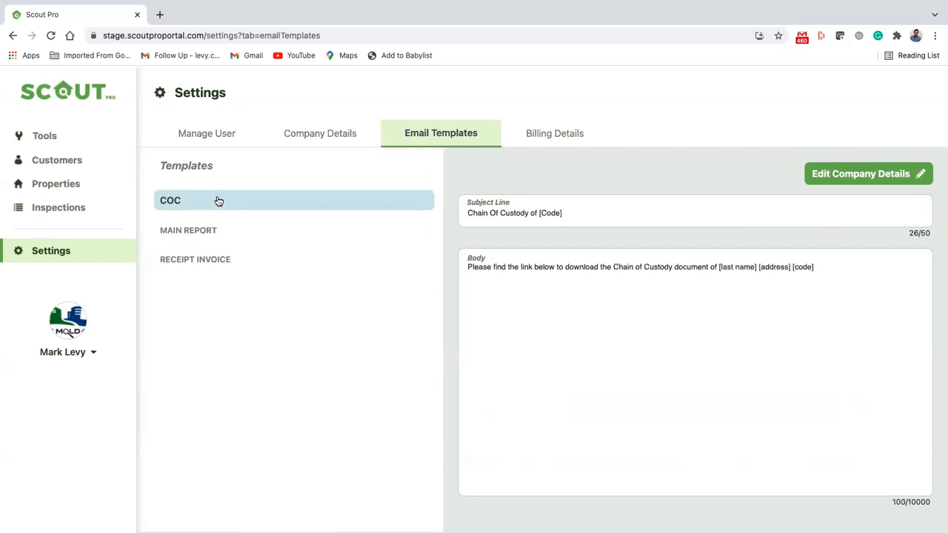
pyautogui.click(241, 231)
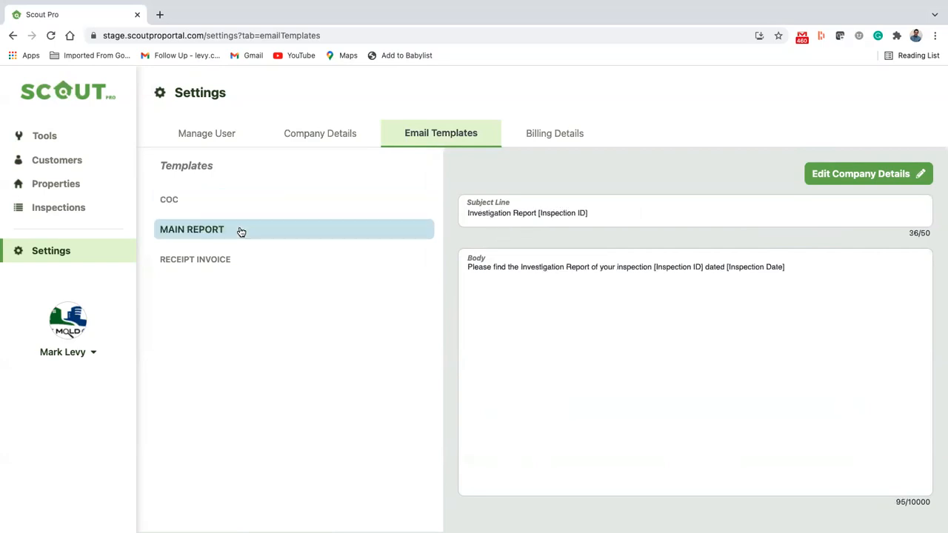
pyautogui.click(213, 262)
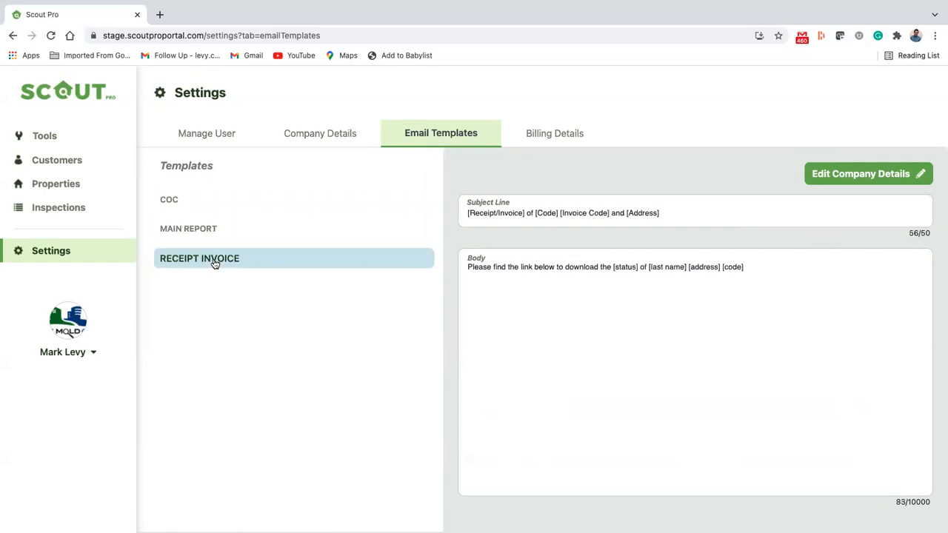
pyautogui.click(212, 209)
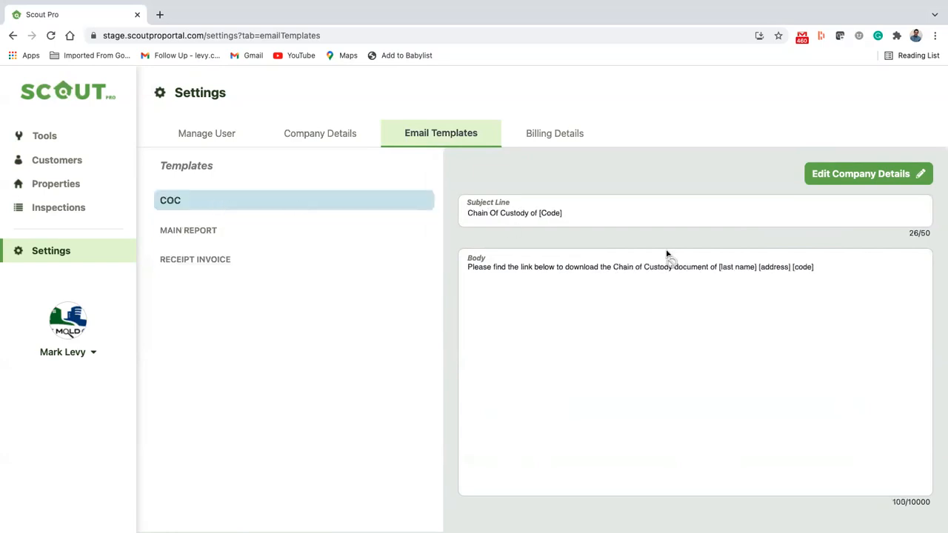
# Rewrite the COC subject line to 'The Mold Guy Chain of Custody - [Code]' and save
pyautogui.click(844, 177)
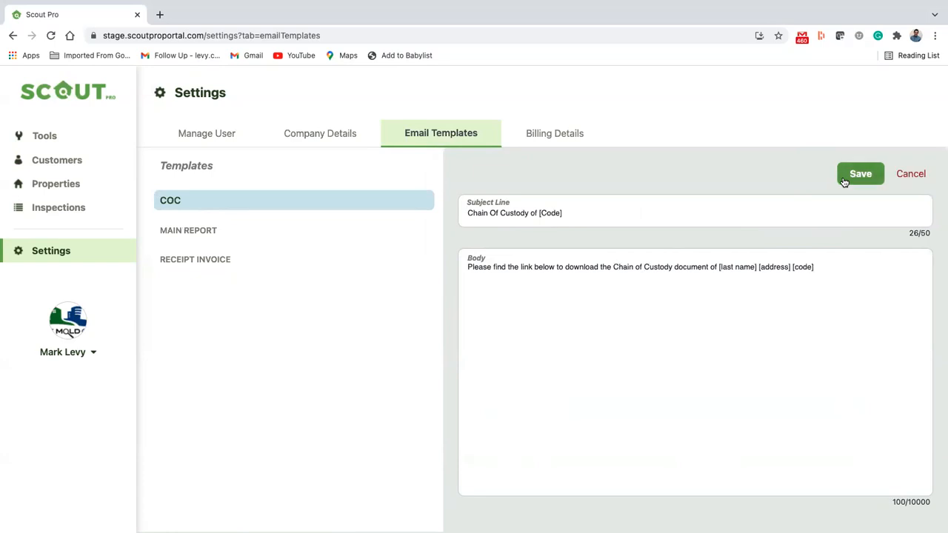
pyautogui.click(845, 183)
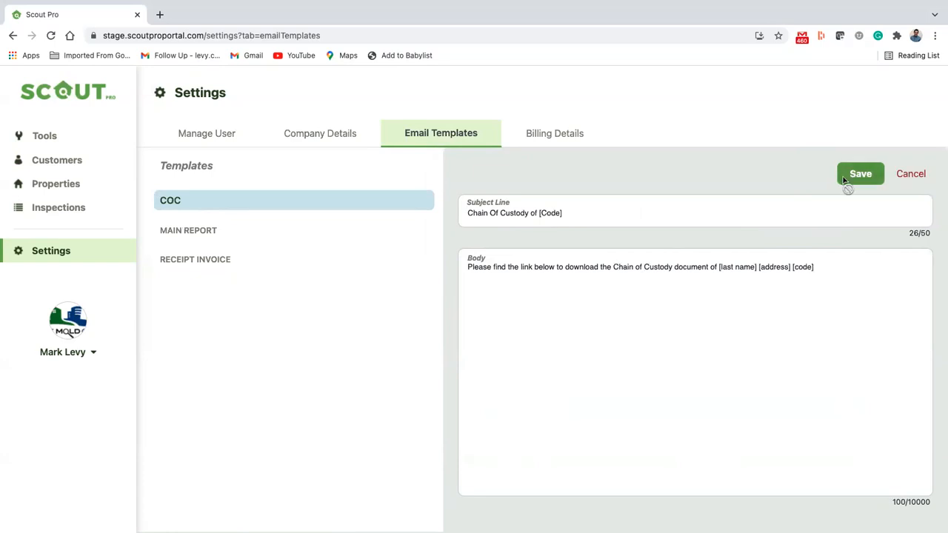
pyautogui.click(893, 182)
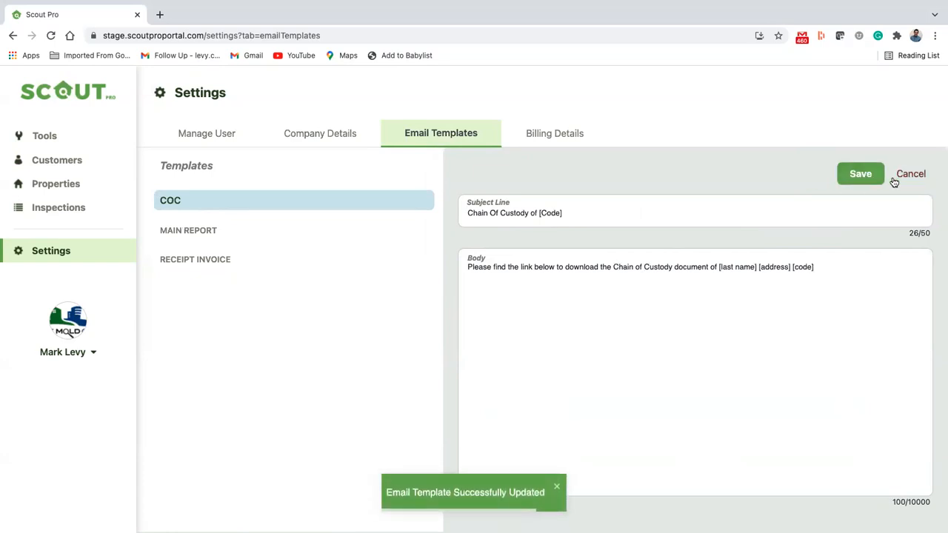
pyautogui.click(537, 212)
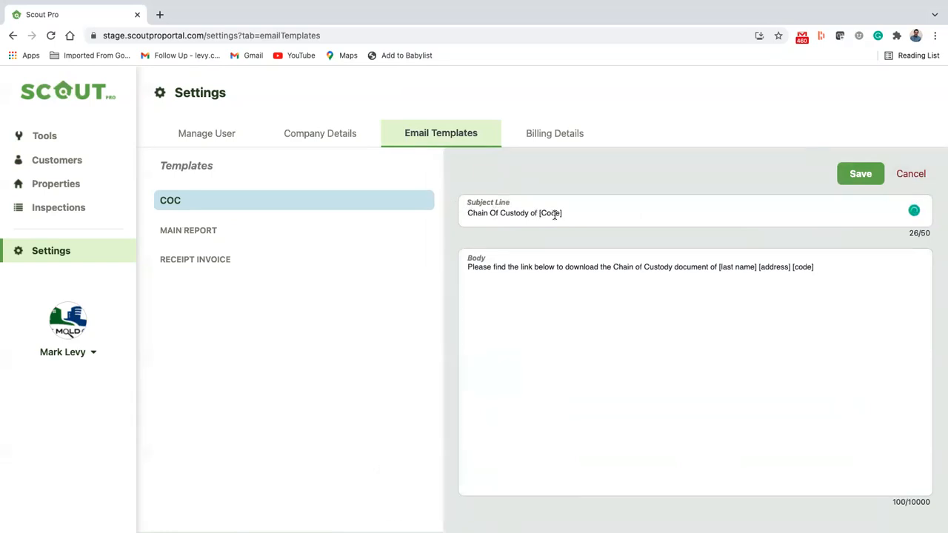
pyautogui.press('BackSpace')
pyautogui.press('BackSpace')
pyautogui.press('BackSpace')
pyautogui.press('BackSpace')
pyautogui.press('BackSpace')
pyautogui.press('BackSpace')
pyautogui.press('BackSpace')
pyautogui.press('BackSpace')
pyautogui.press('BackSpace')
pyautogui.press('BackSpace')
pyautogui.press('BackSpace')
pyautogui.press('BackSpace')
pyautogui.press('BackSpace')
pyautogui.press('BackSpace')
pyautogui.press('BackSpace')
pyautogui.press('BackSpace')
pyautogui.press('BackSpace')
pyautogui.press('BackSpace')
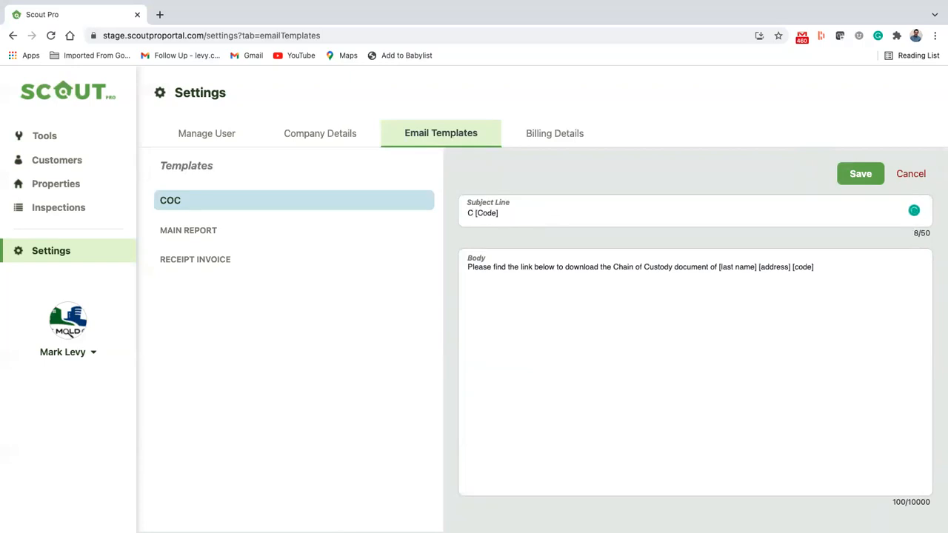
pyautogui.press('BackSpace')
pyautogui.press('BackSpace')
pyautogui.write('The M')
pyautogui.write('old Guy ')
pyautogui.write('Chain of Cus')
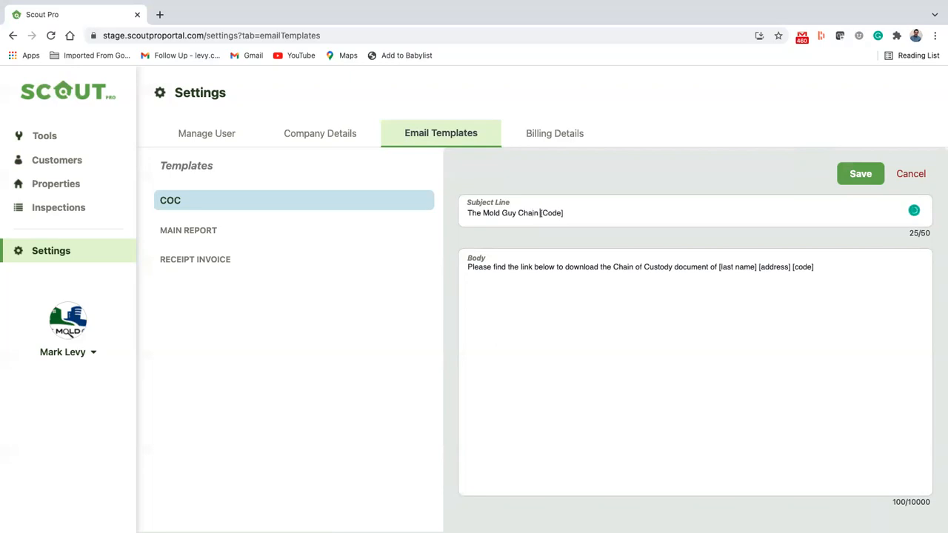
pyautogui.write('tody -')
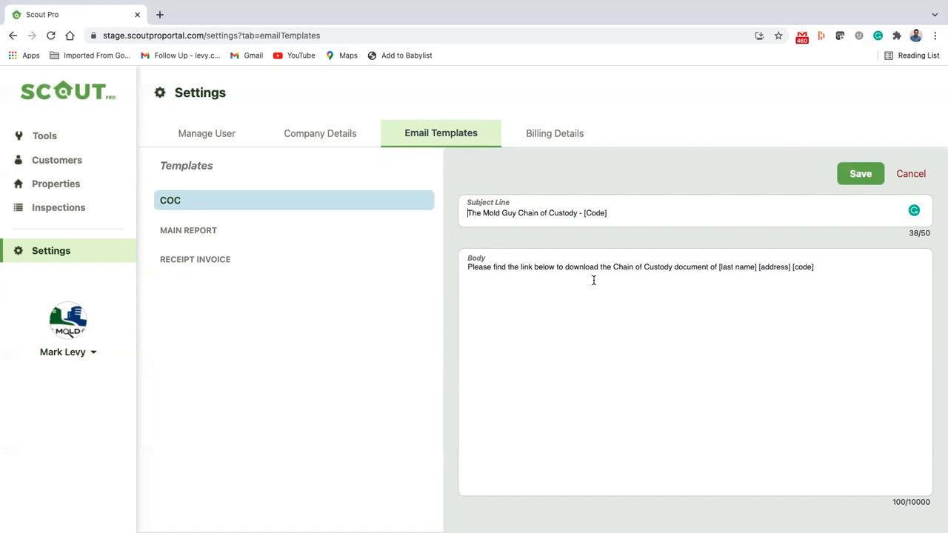
pyautogui.click(627, 271)
pyautogui.click(859, 176)
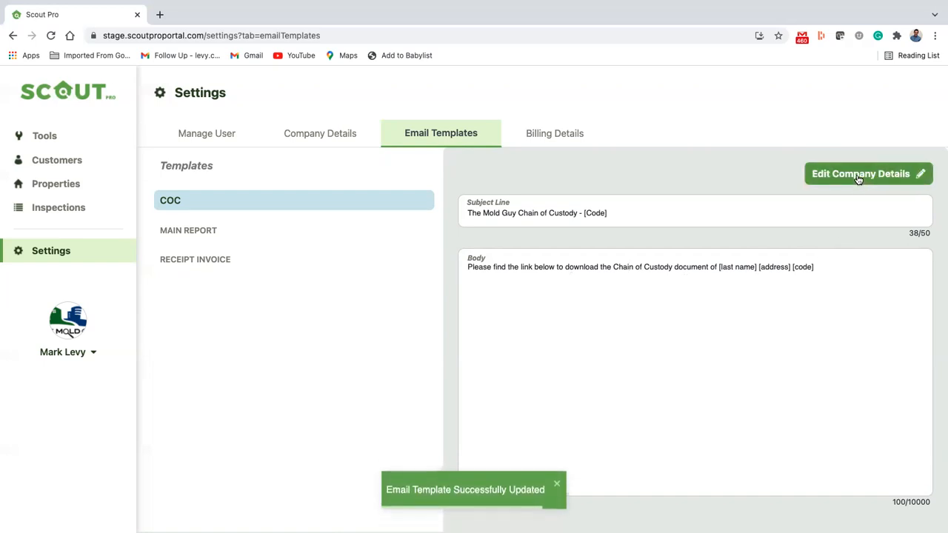
# Replace the MAIN REPORT body opening with 'The Is the report:' on its own line, then save
pyautogui.click(307, 232)
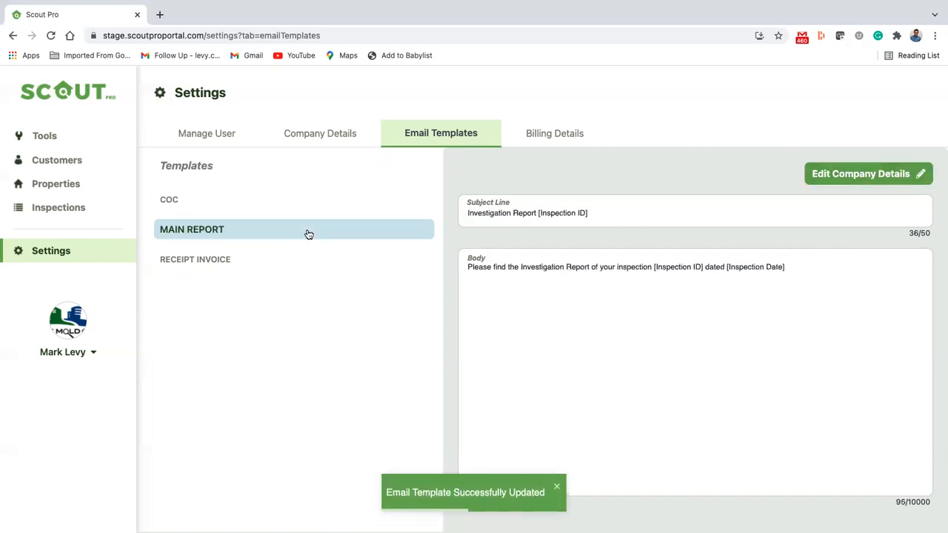
pyautogui.click(875, 182)
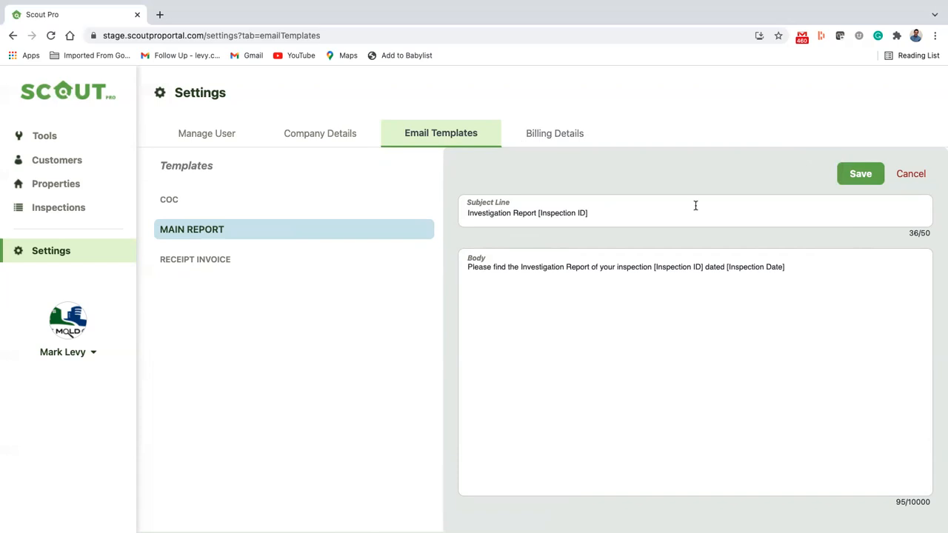
pyautogui.moveTo(649, 268); pyautogui.dragTo(430, 257)
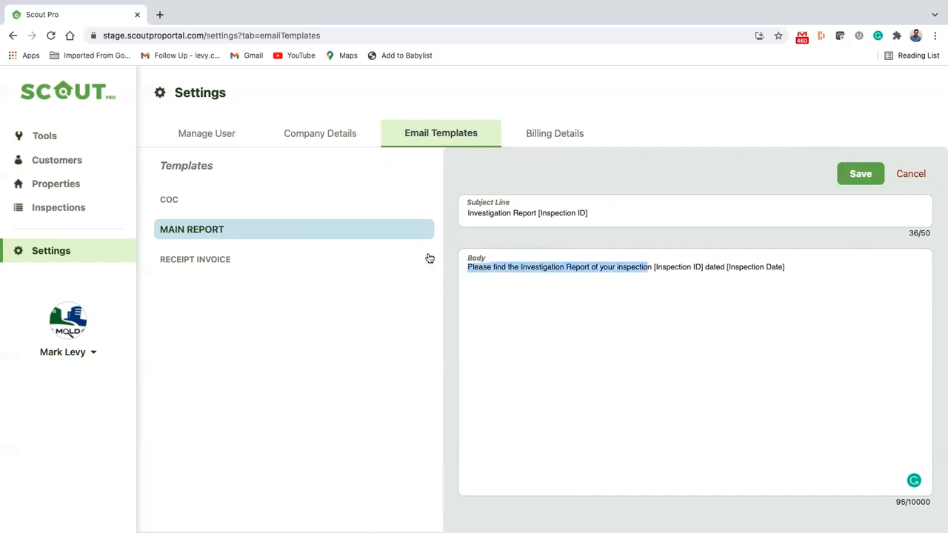
pyautogui.write('The Is the repor')
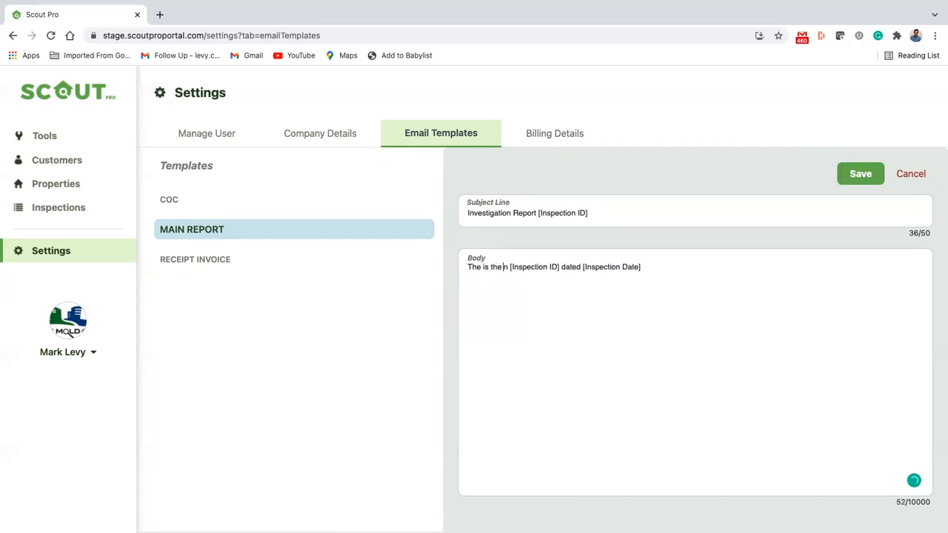
pyautogui.write('t:')
pyautogui.press('Return')
pyautogui.press('Return')
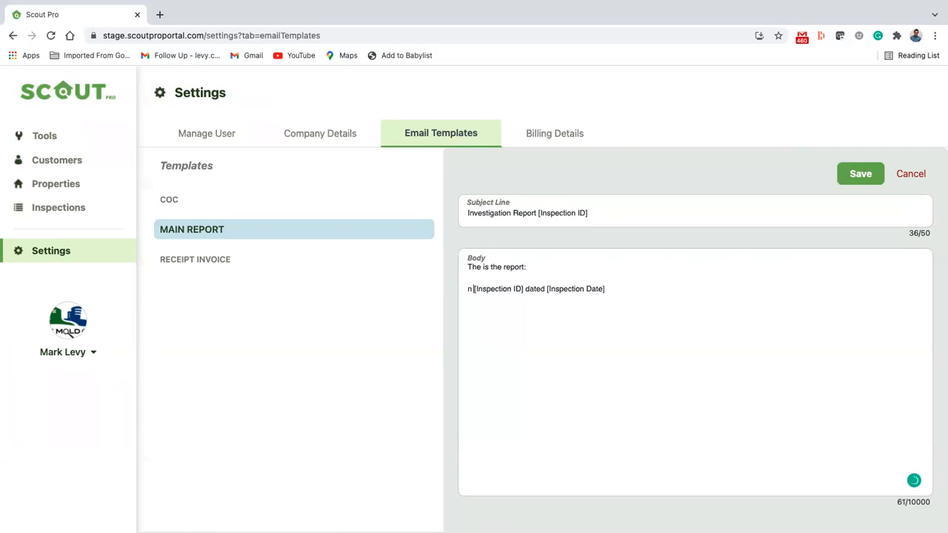
pyautogui.press('BackSpace')
pyautogui.press('BackSpace')
pyautogui.press('BackSpace')
pyautogui.press('Return')
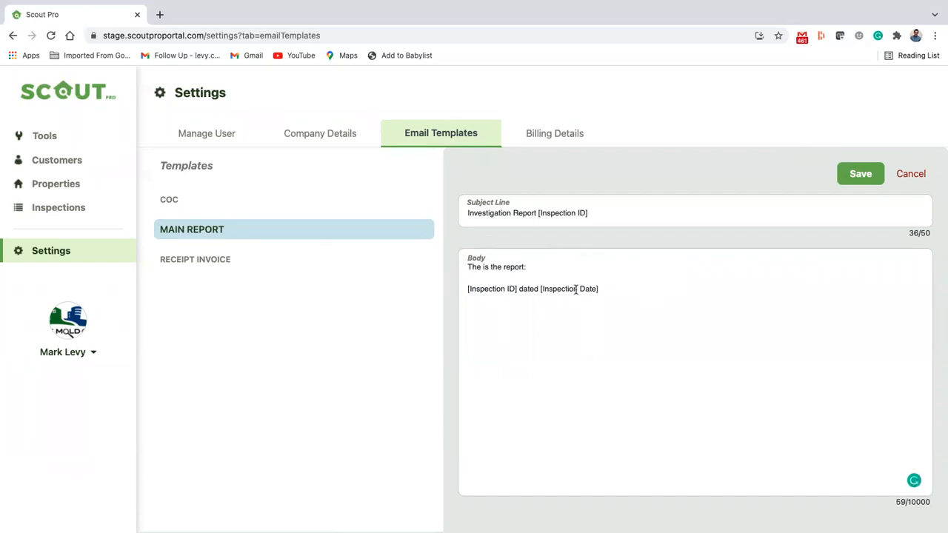
pyautogui.click(860, 174)
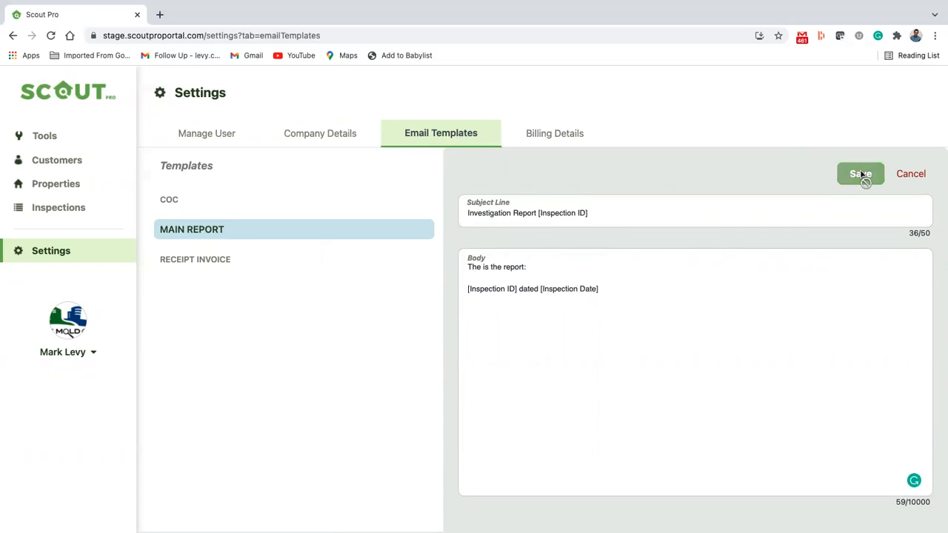
# Move from the RECEIPT INVOICE template through Billing Details to Manage User and start Add User
pyautogui.click(178, 263)
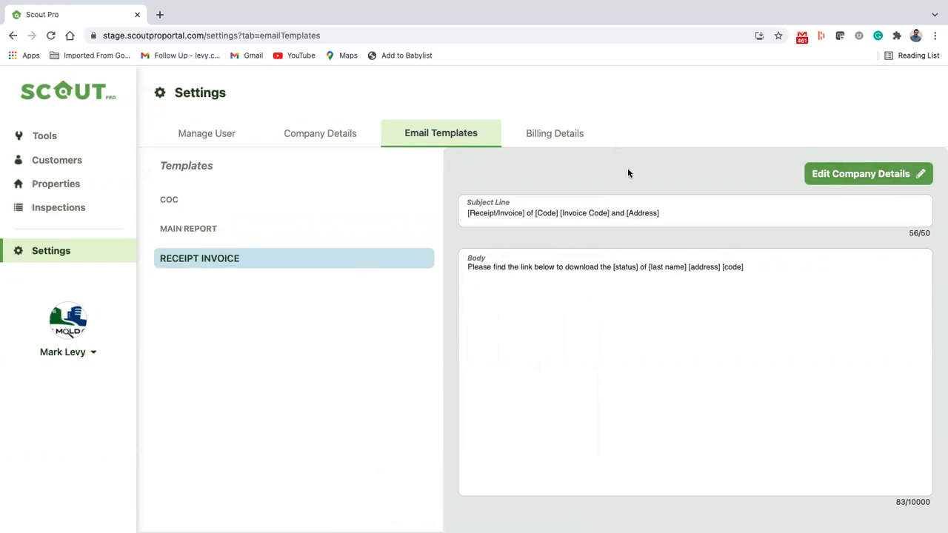
pyautogui.click(563, 124)
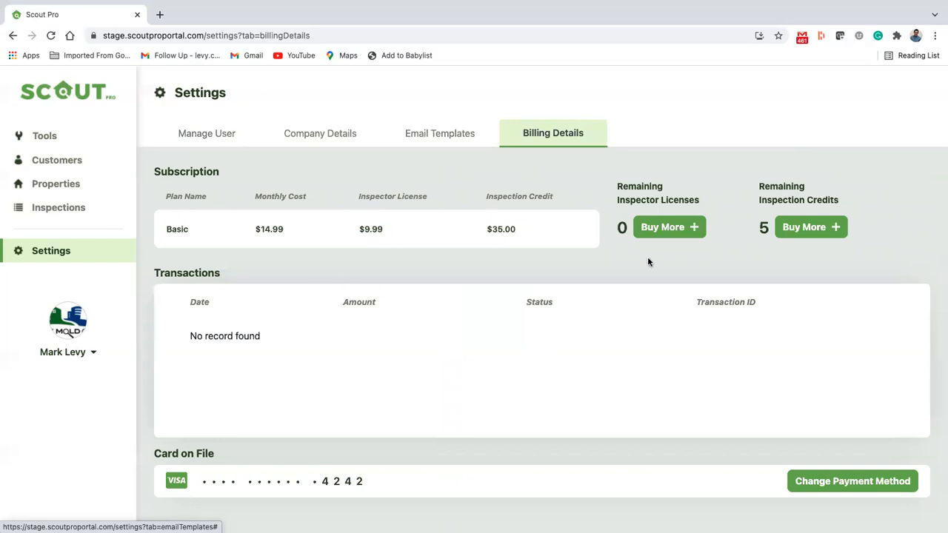
pyautogui.click(237, 134)
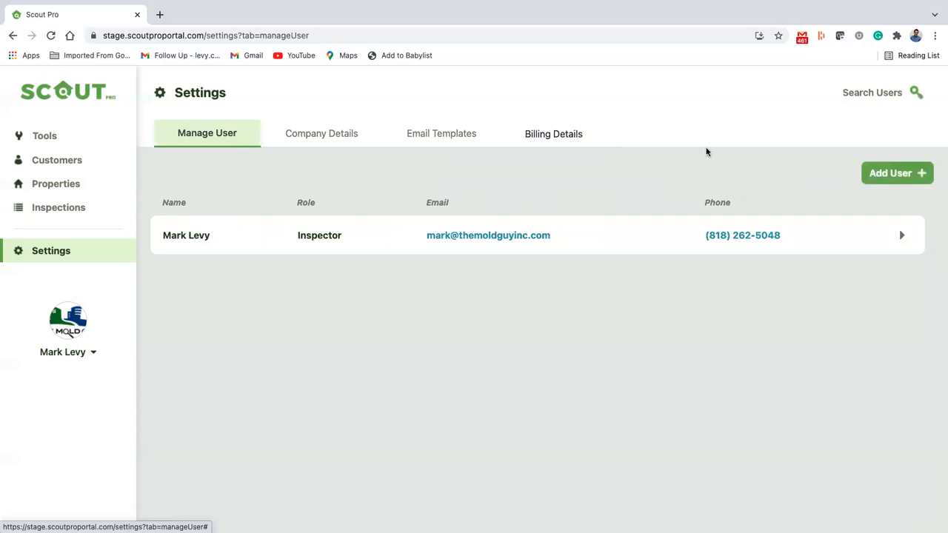
pyautogui.click(896, 176)
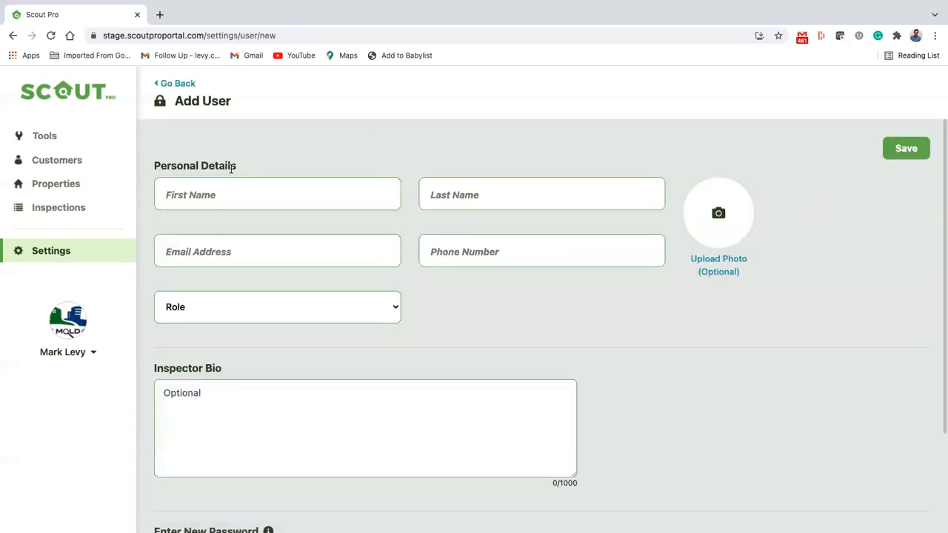
# Enter the new user's first and last name, e-mail address and phone number
pyautogui.click(229, 195)
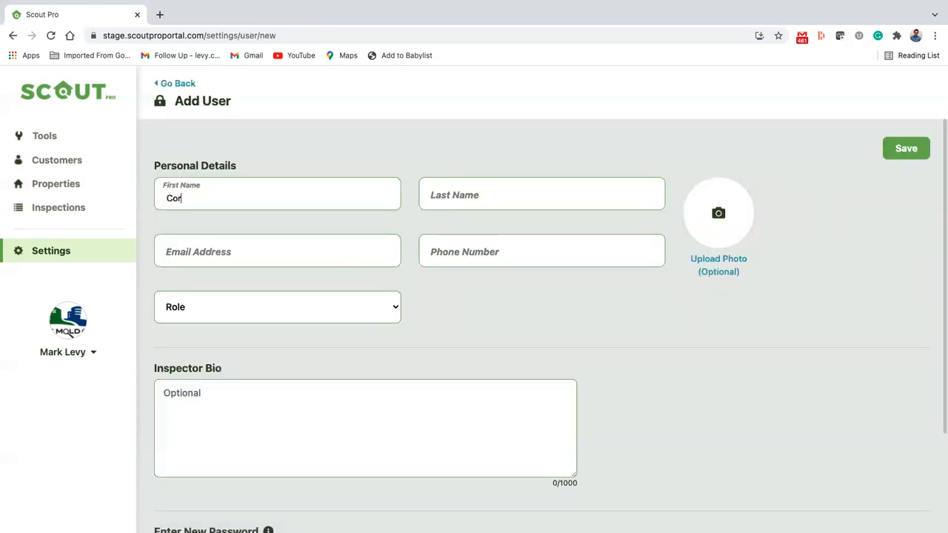
pyautogui.press('Tab')
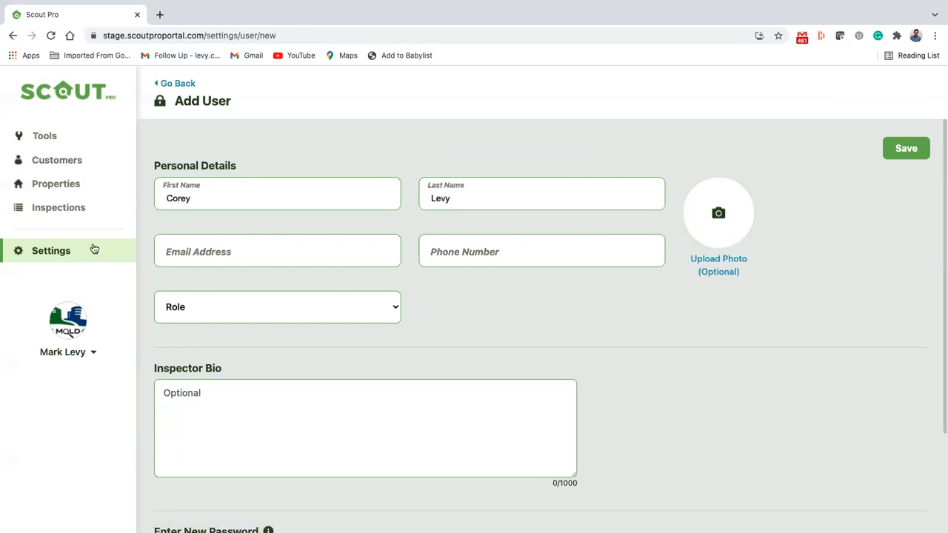
pyautogui.click(237, 260)
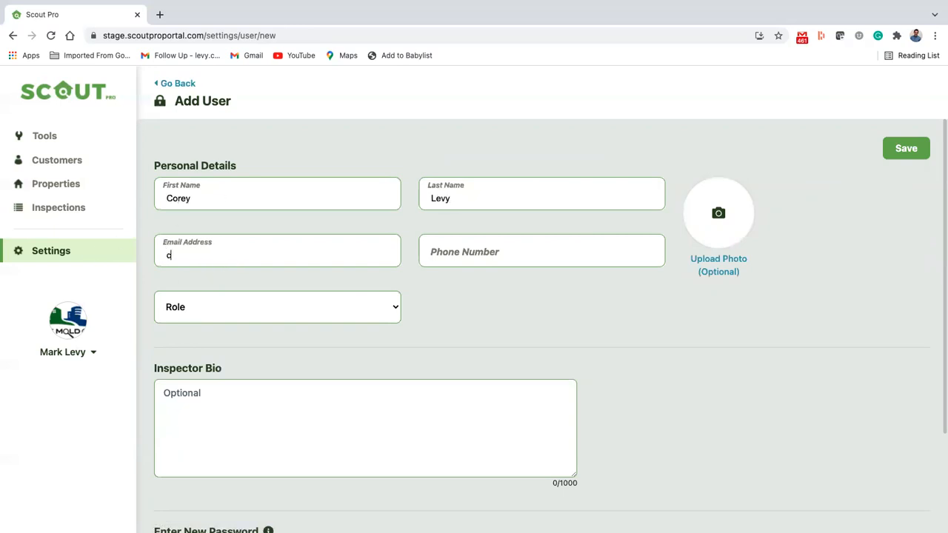
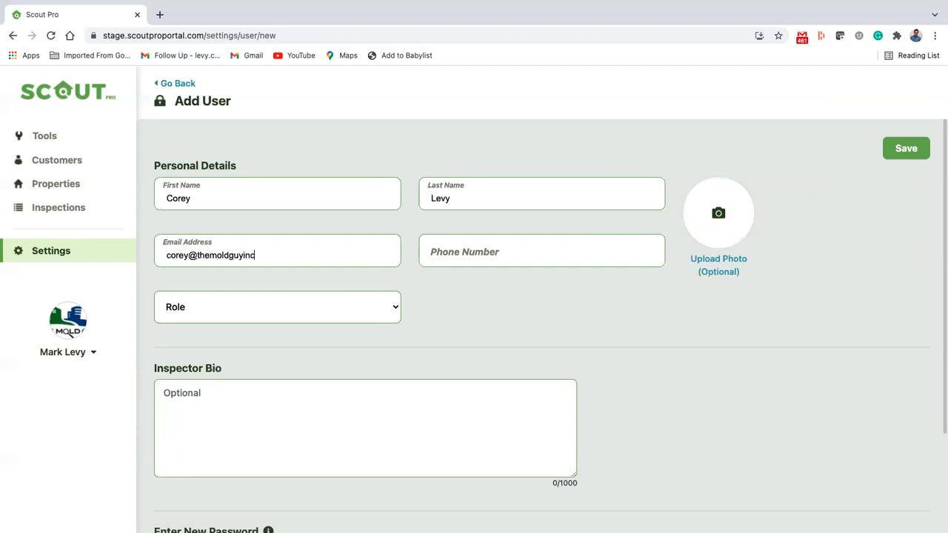
pyautogui.click(439, 255)
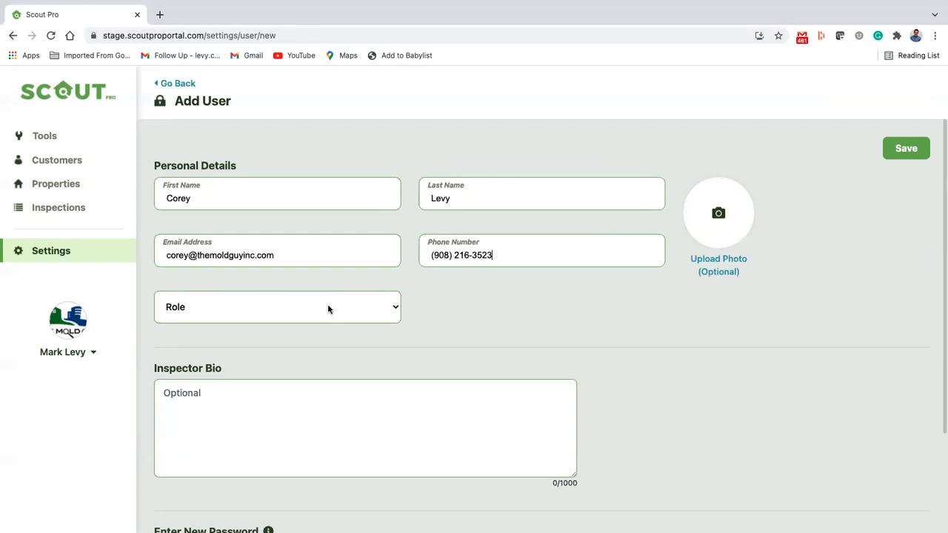
# Give the user the Inspector role and the bio 'Great Inspector.'
pyautogui.click(328, 311)
pyautogui.click(297, 323)
pyautogui.click(279, 419)
pyautogui.write('Great I')
pyautogui.press('BackSpace')
pyautogui.write('Inspector')
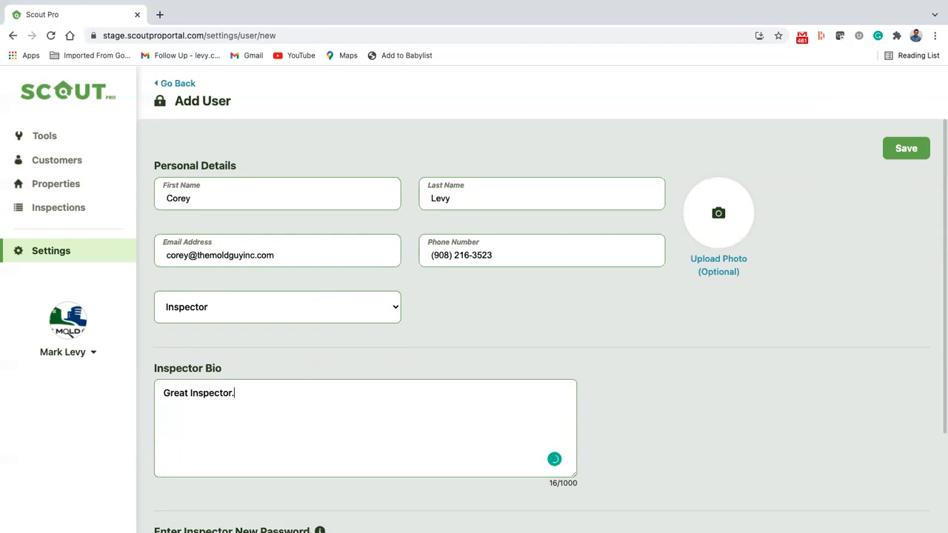
pyautogui.write('.')
# Enter and confirm a password, save, and dismiss the insufficient credits error
pyautogui.scroll(-3, 217, 421)
pyautogui.click(238, 431)
pyautogui.write('••••')
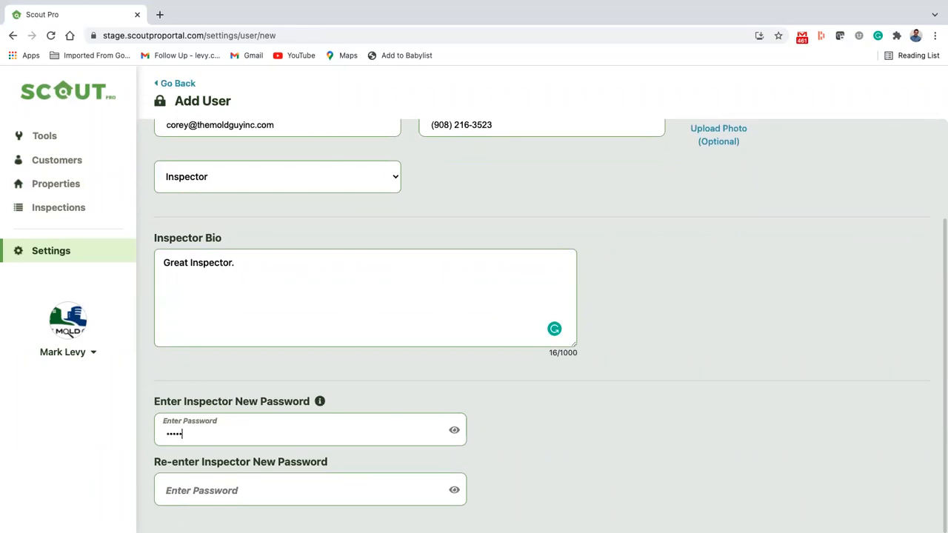
pyautogui.click(204, 485)
pyautogui.write('•••')
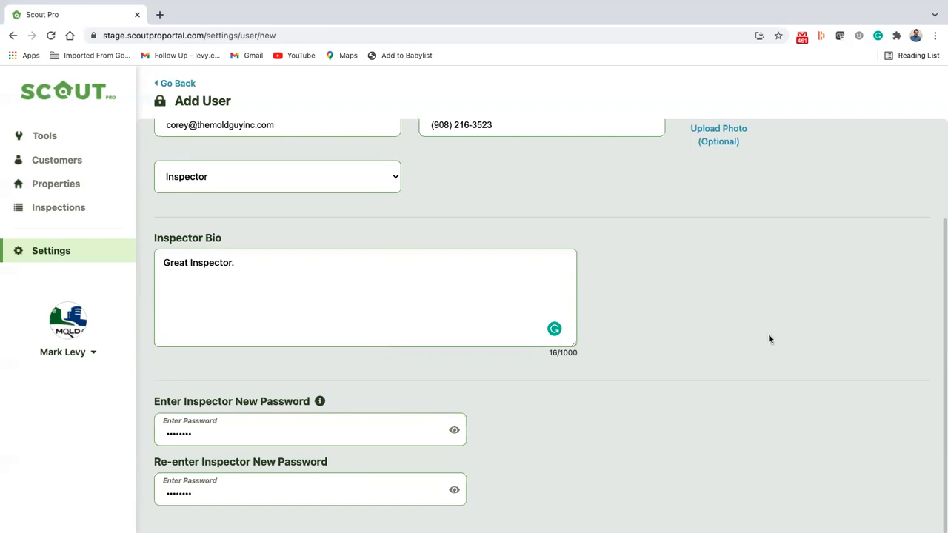
pyautogui.scroll(3, 770, 338)
pyautogui.click(905, 150)
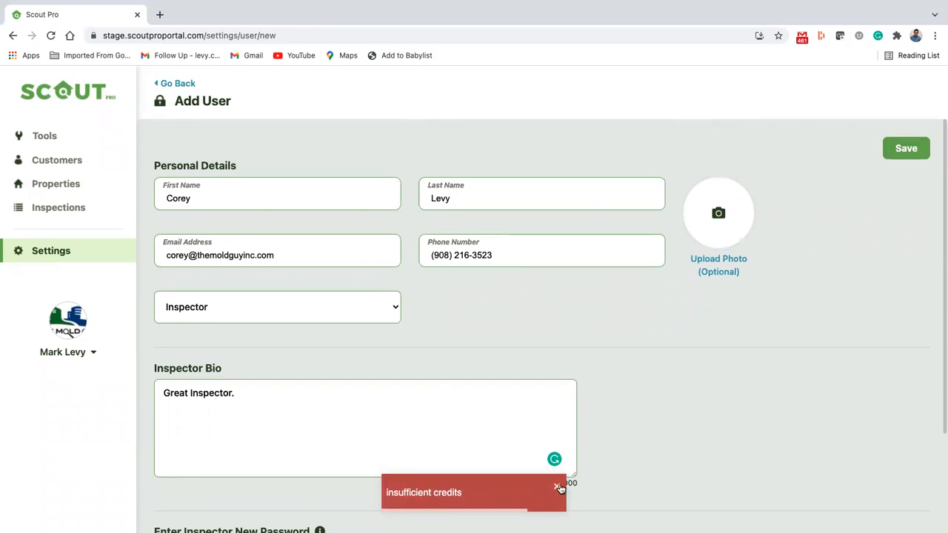
pyautogui.click(559, 488)
# Buy 2 more inspector licenses from the Billing Details page
pyautogui.click(170, 82)
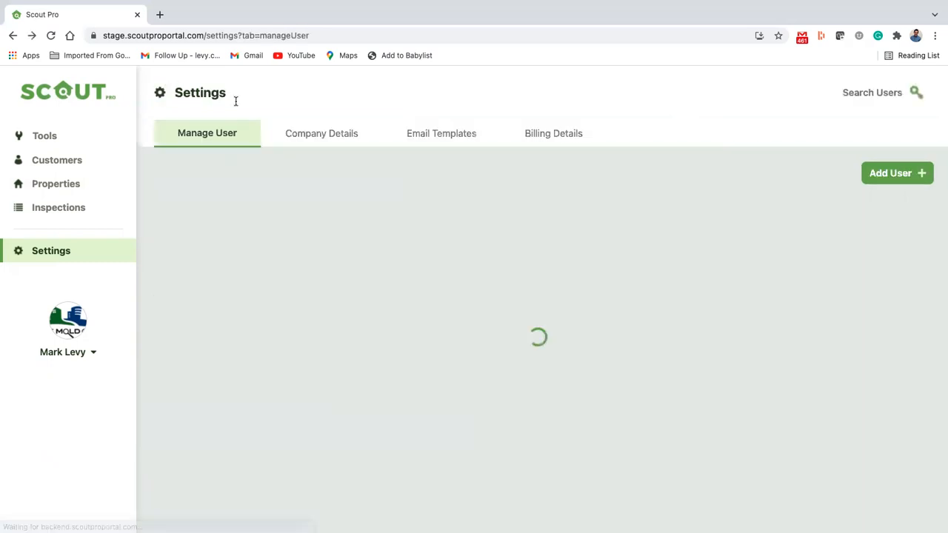
pyautogui.click(541, 141)
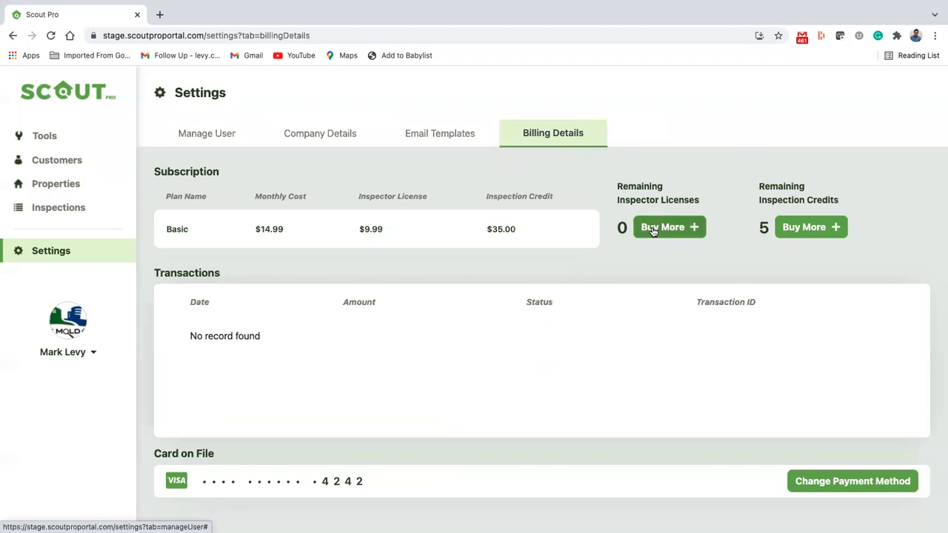
pyautogui.click(654, 230)
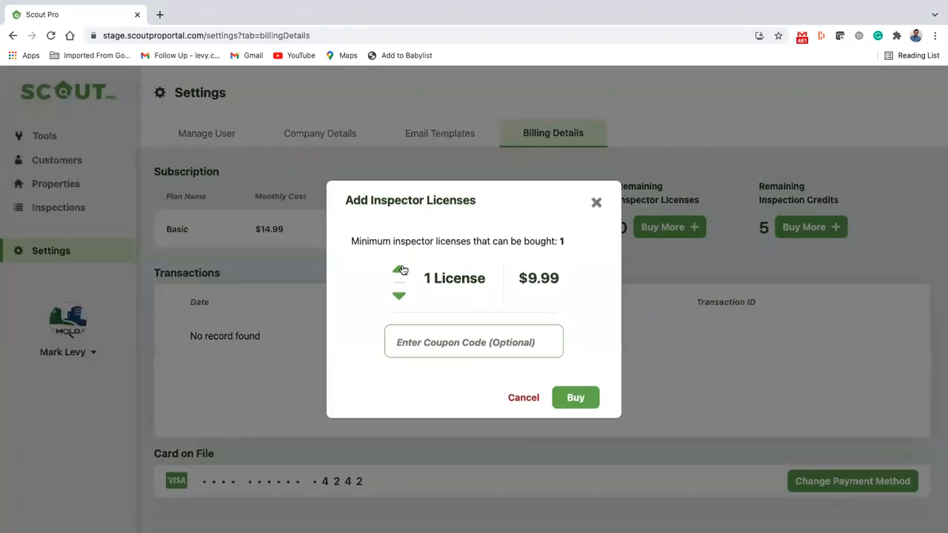
pyautogui.click(399, 271)
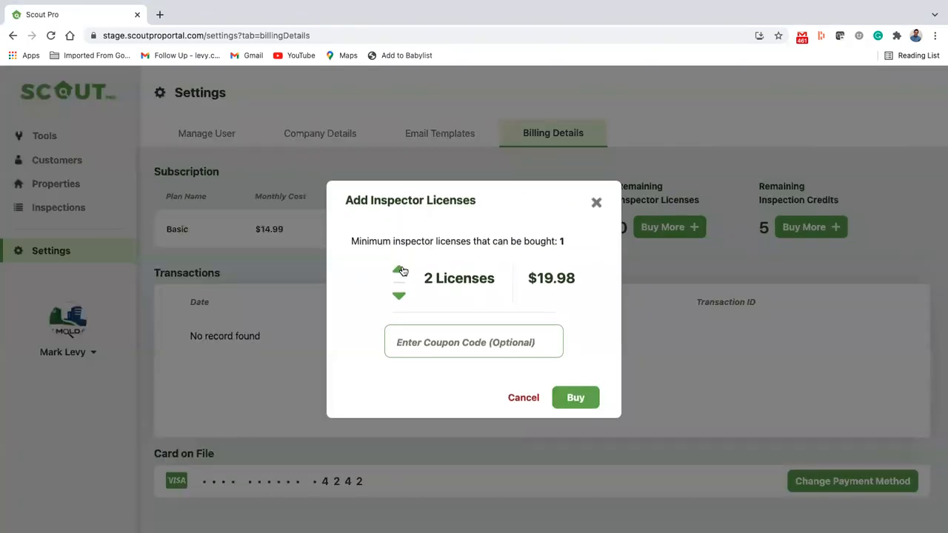
pyautogui.click(569, 400)
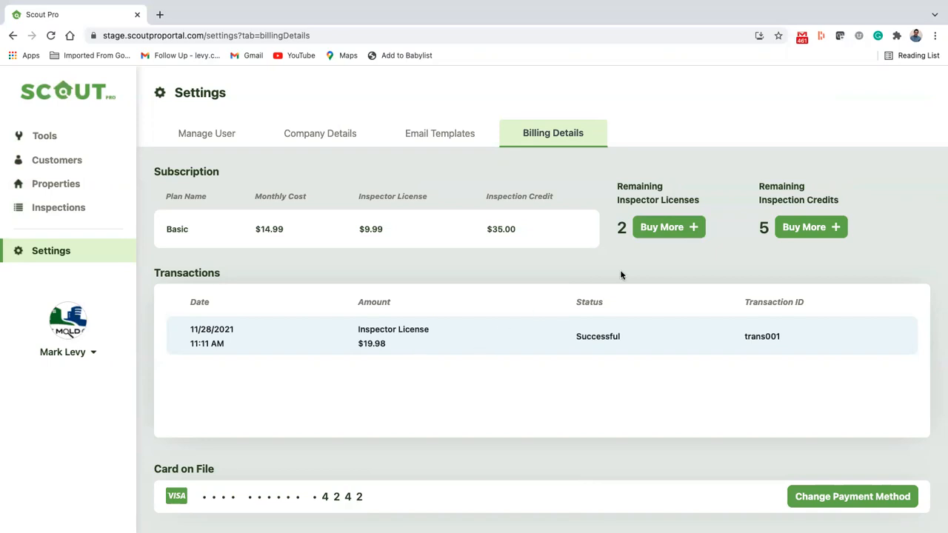
# Check the $14.99 monthly, $9.99 license and $35.00 credit prices, then return to the users list
pyautogui.doubleClick(268, 227)
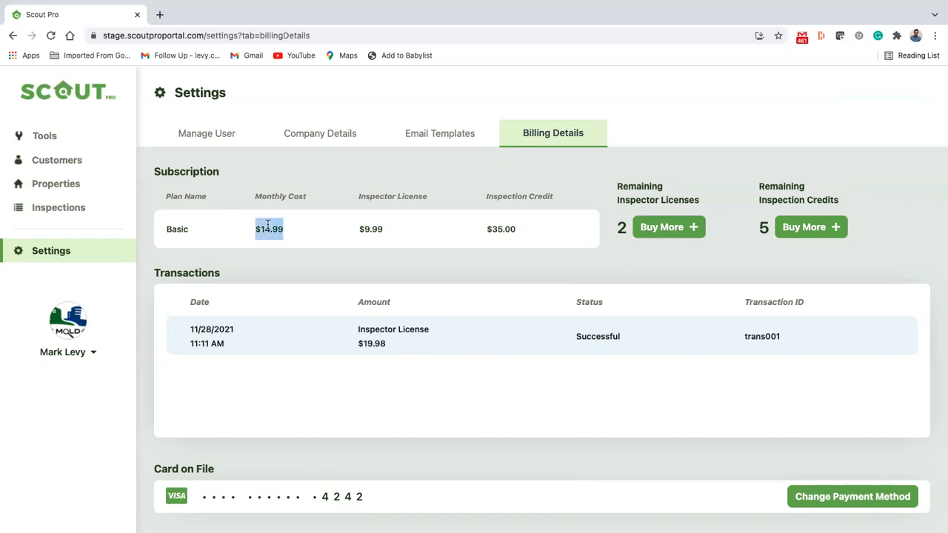
pyautogui.doubleClick(375, 228)
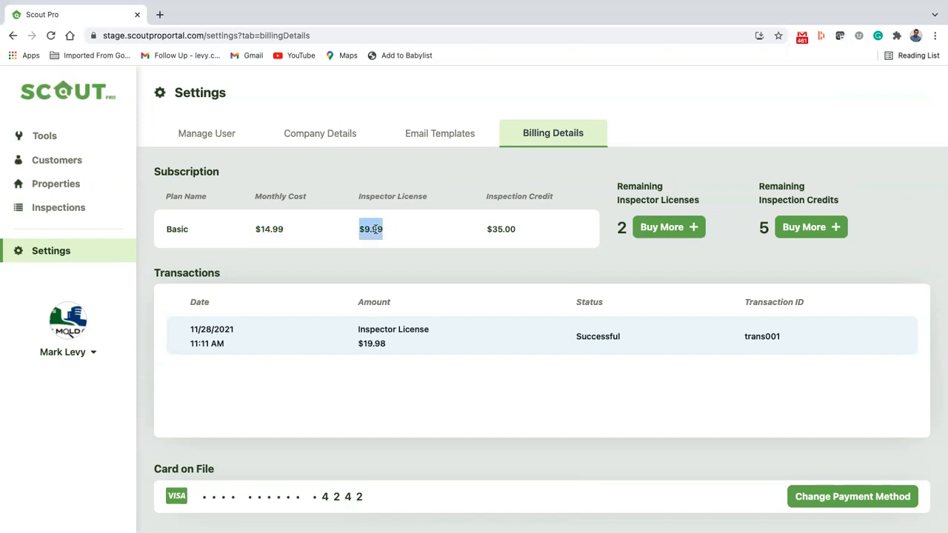
pyautogui.doubleClick(502, 229)
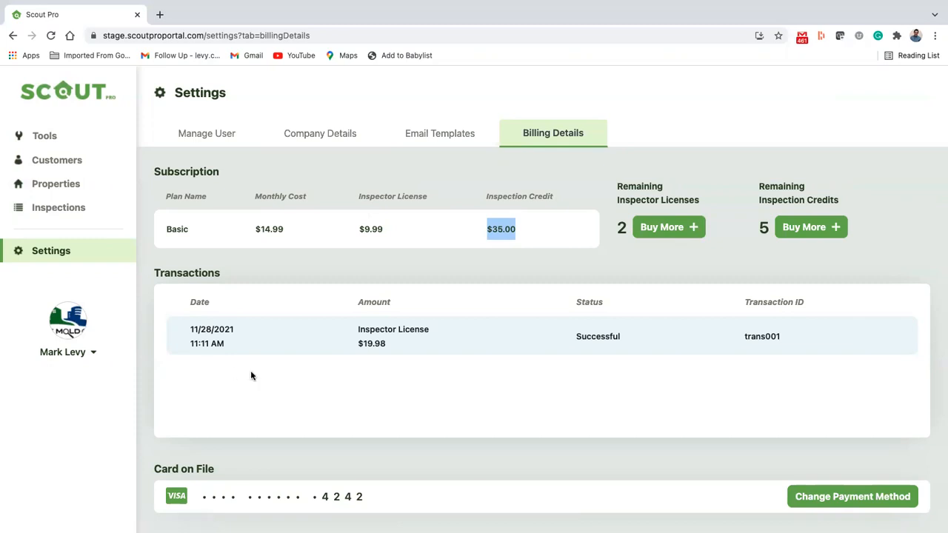
pyautogui.click(245, 132)
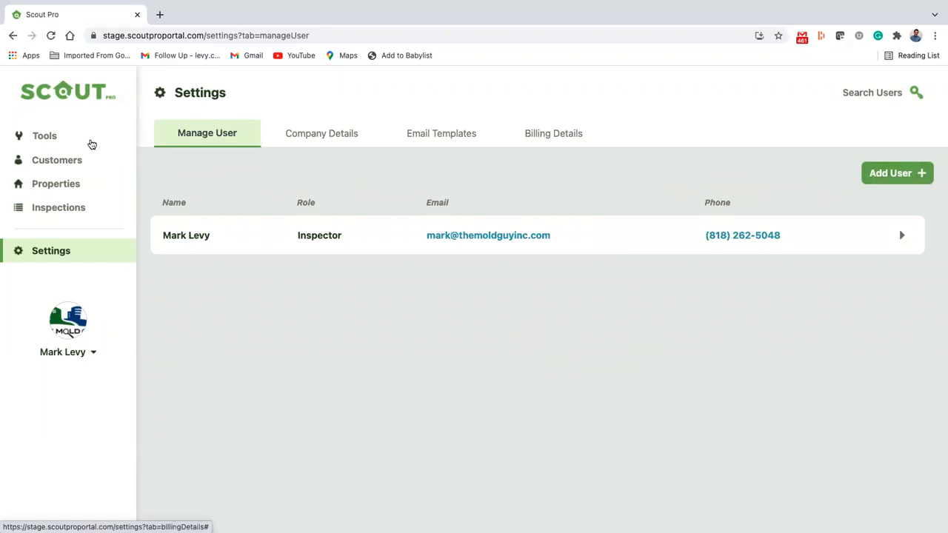
# Go to Tools > Tests and open a new Add Test form
pyautogui.click(92, 143)
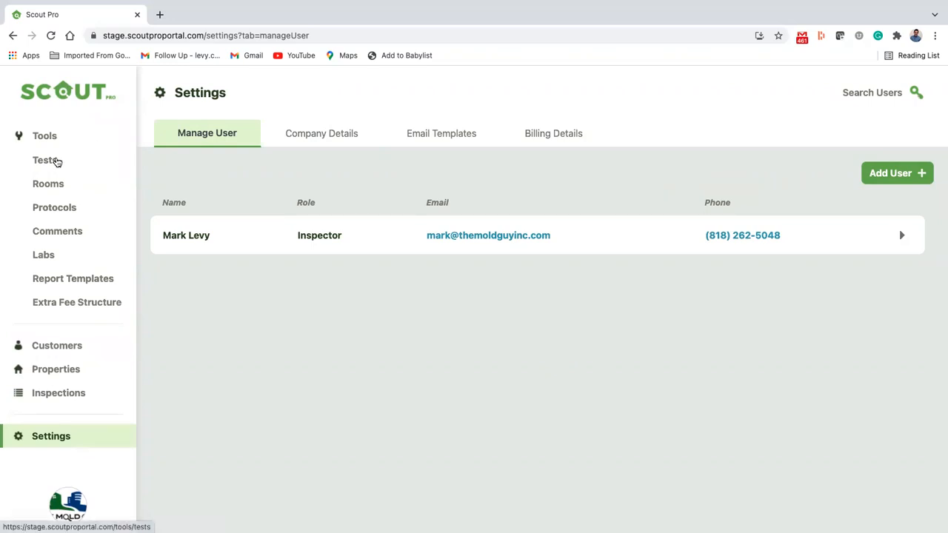
pyautogui.click(57, 162)
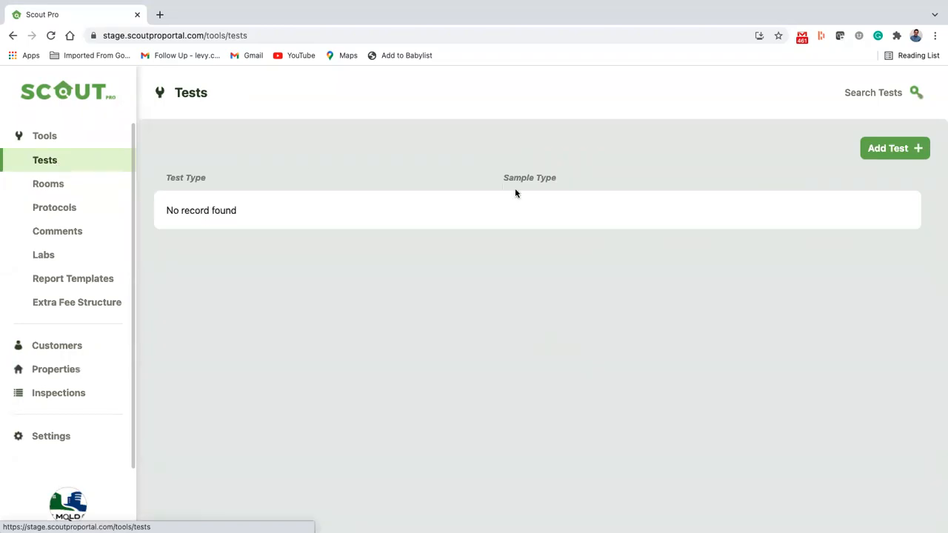
pyautogui.click(41, 137)
pyautogui.click(41, 137)
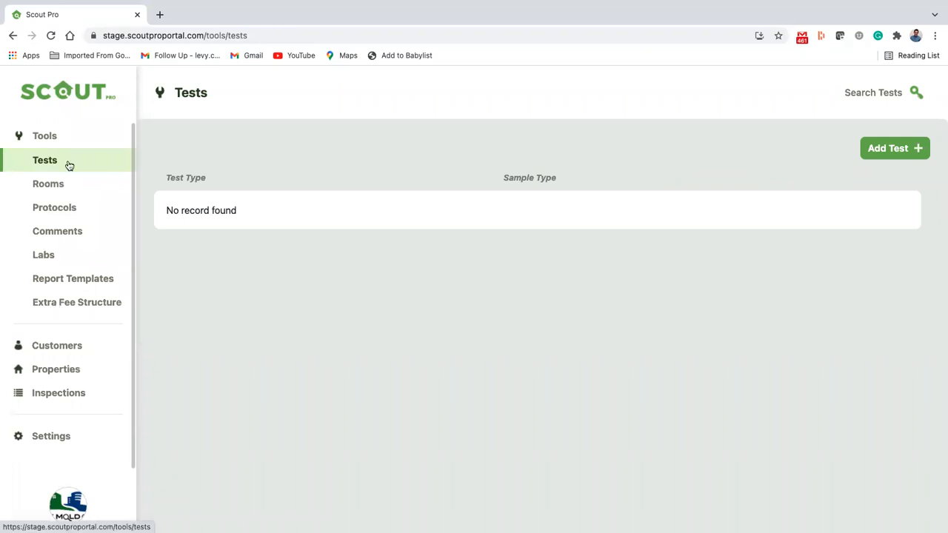
pyautogui.click(876, 154)
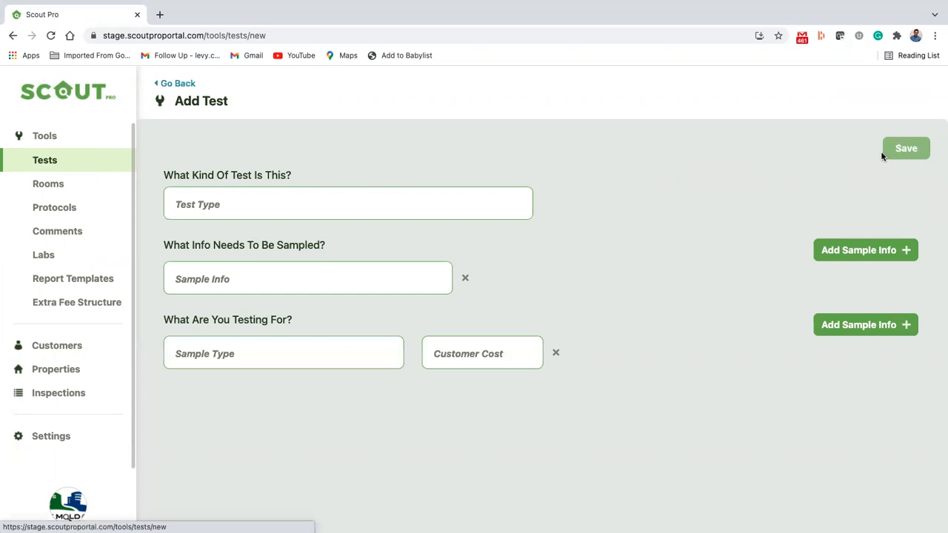
# Set the test type to Air with a first sample info 'Relative Humidy', applying a spelling suggestion
pyautogui.click(318, 201)
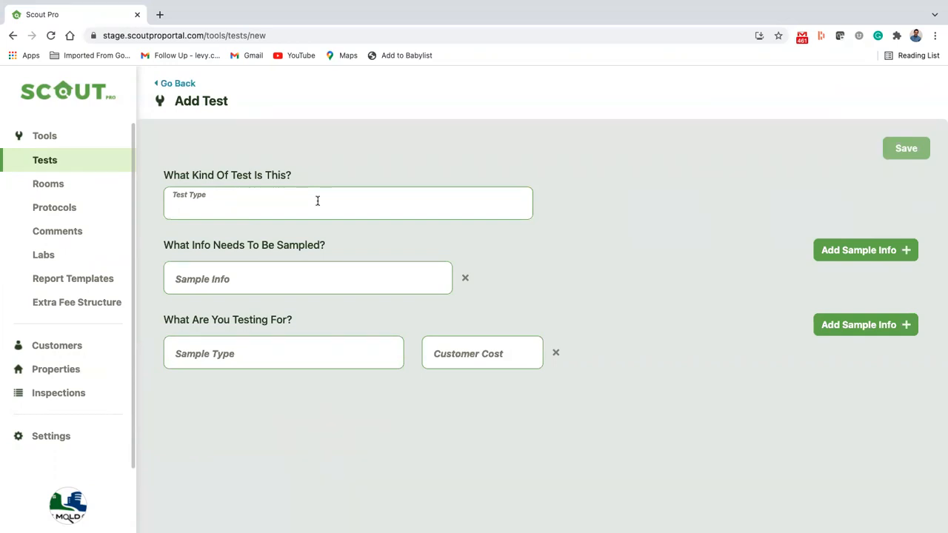
pyautogui.write('Air')
pyautogui.click(254, 274)
pyautogui.write('Relative Hum')
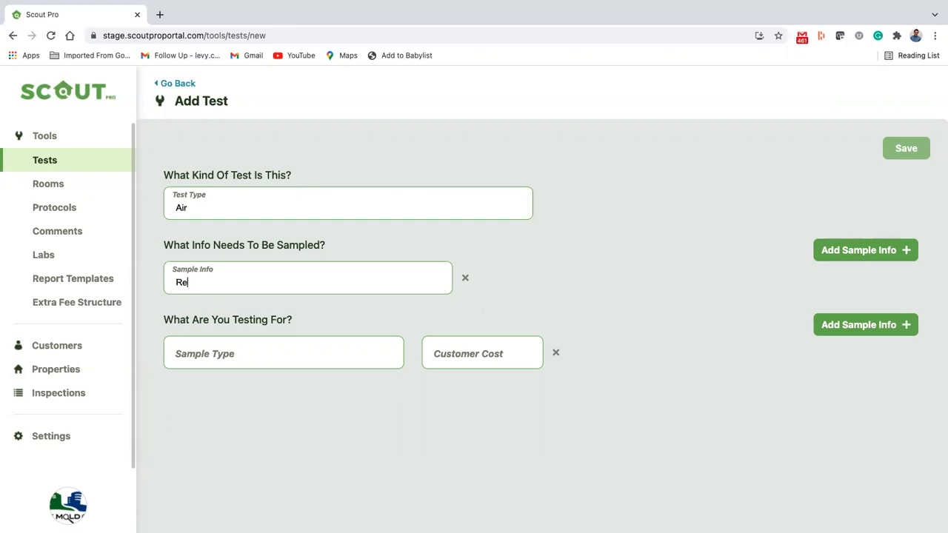
pyautogui.write('idy')
pyautogui.doubleClick(230, 283)
pyautogui.rightClick(236, 284)
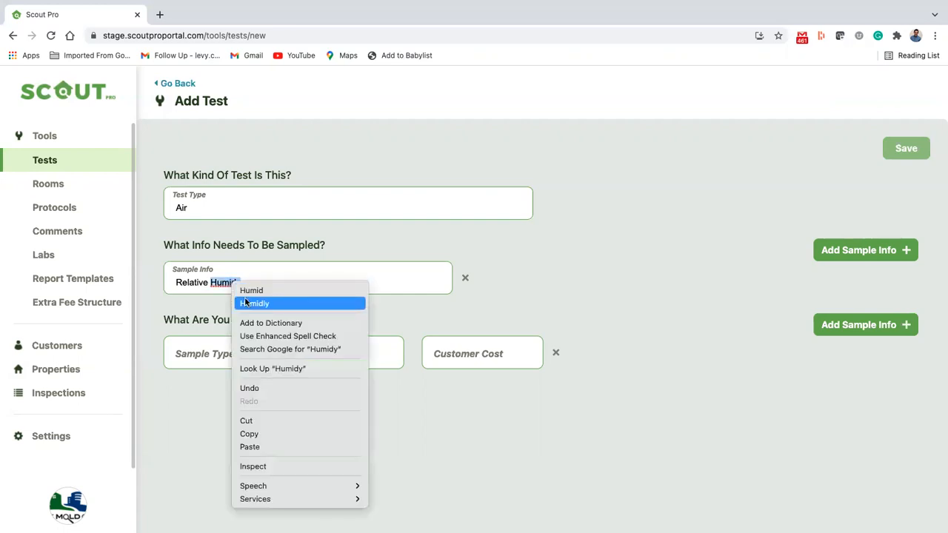
pyautogui.click(252, 303)
# Add sample info fields Temp, Volume and Lab Code, discarding an unfinished 'Time of' entry
pyautogui.click(852, 251)
pyautogui.click(610, 274)
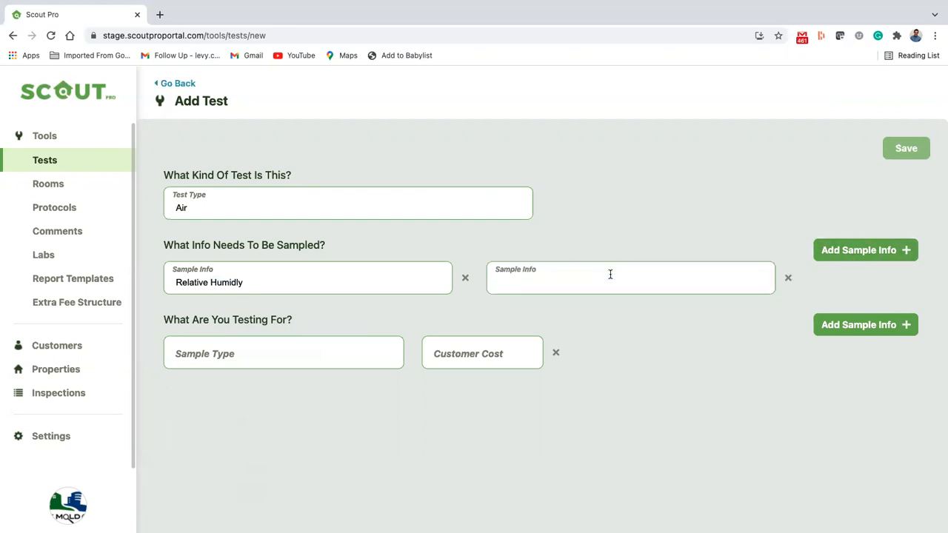
pyautogui.write('Temp')
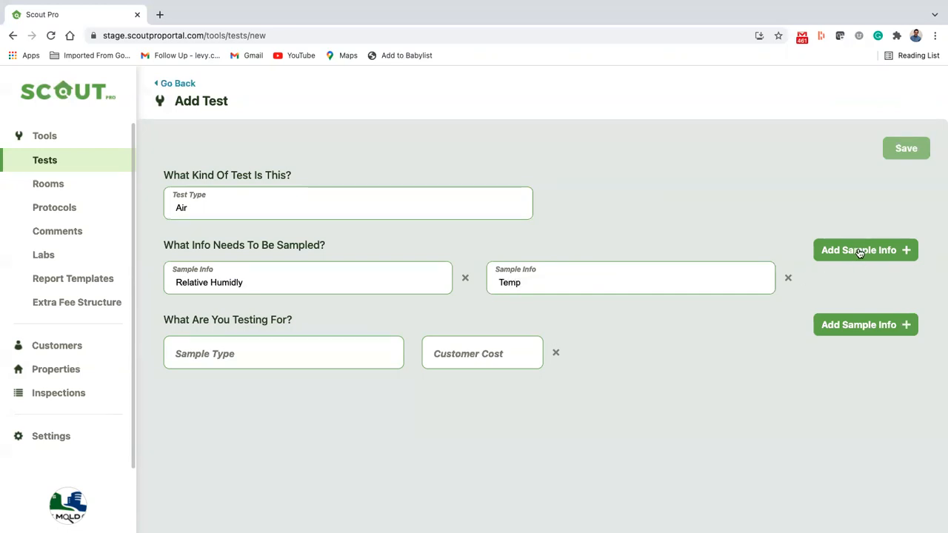
pyautogui.click(859, 253)
pyautogui.click(178, 323)
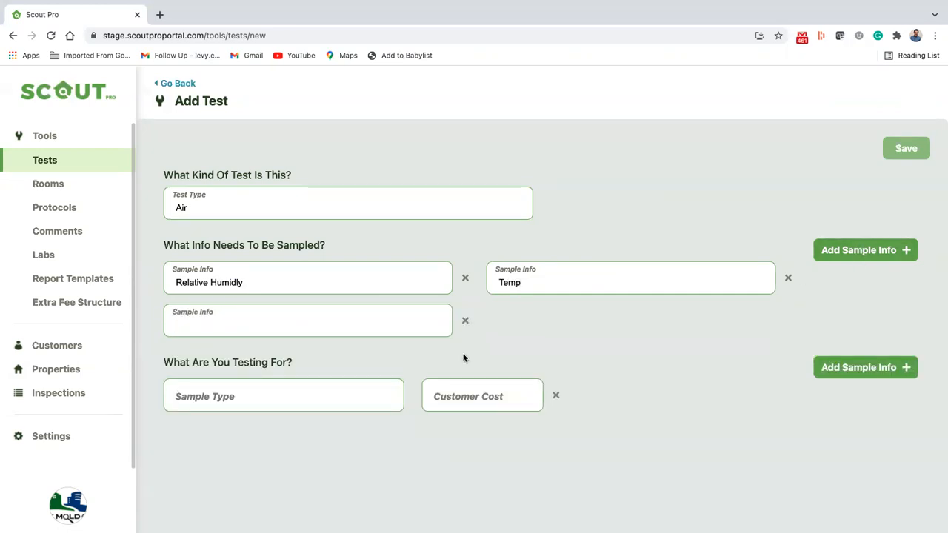
pyautogui.write('Volume')
pyautogui.click(863, 252)
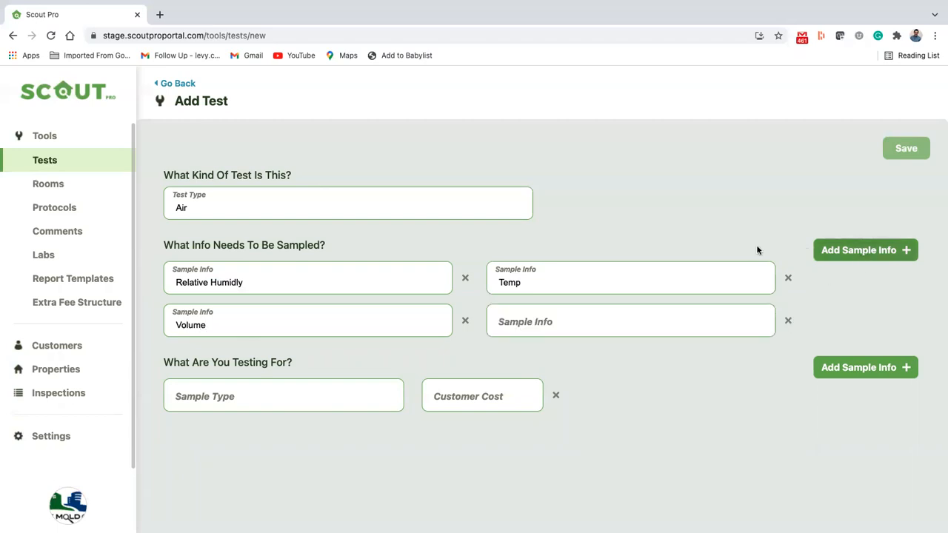
pyautogui.click(603, 321)
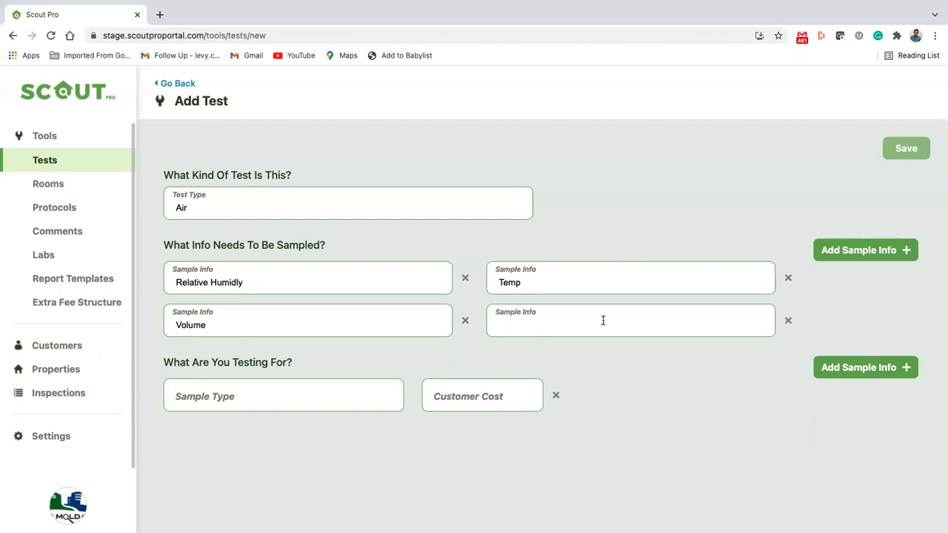
pyautogui.write('Time of')
pyautogui.click(788, 321)
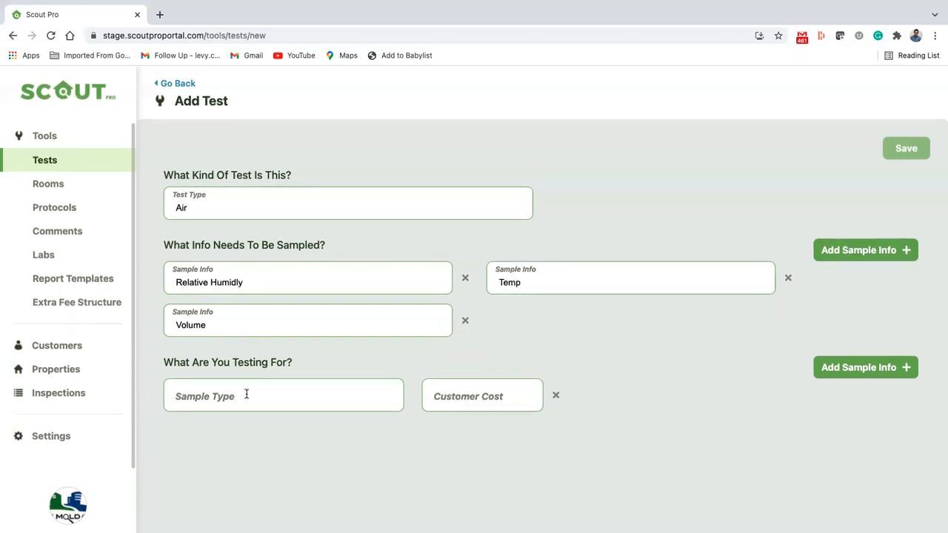
pyautogui.click(874, 250)
pyautogui.click(565, 332)
pyautogui.write('Lab Code')
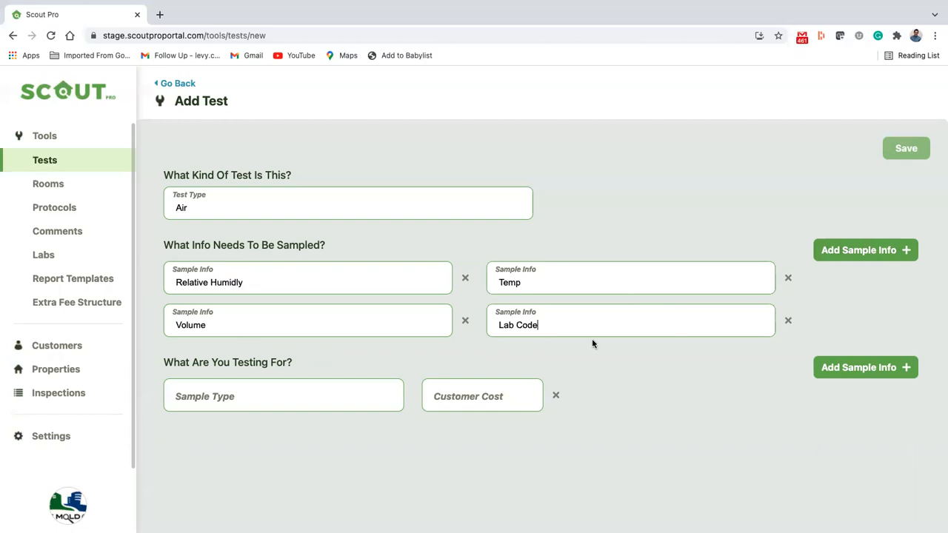
# Add sample types Mold at 135 and Asbestos at $125
pyautogui.click(196, 394)
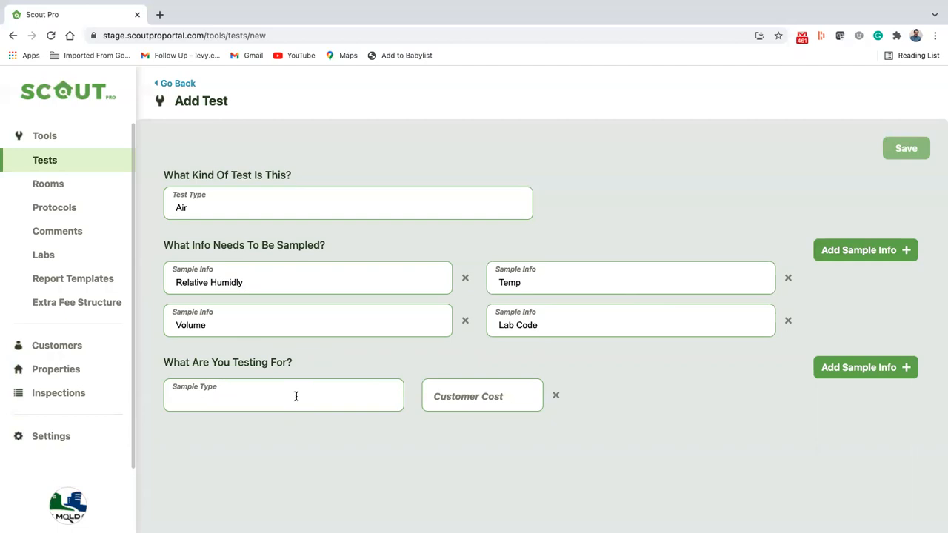
pyautogui.write('Mold')
pyautogui.click(480, 404)
pyautogui.write('1')
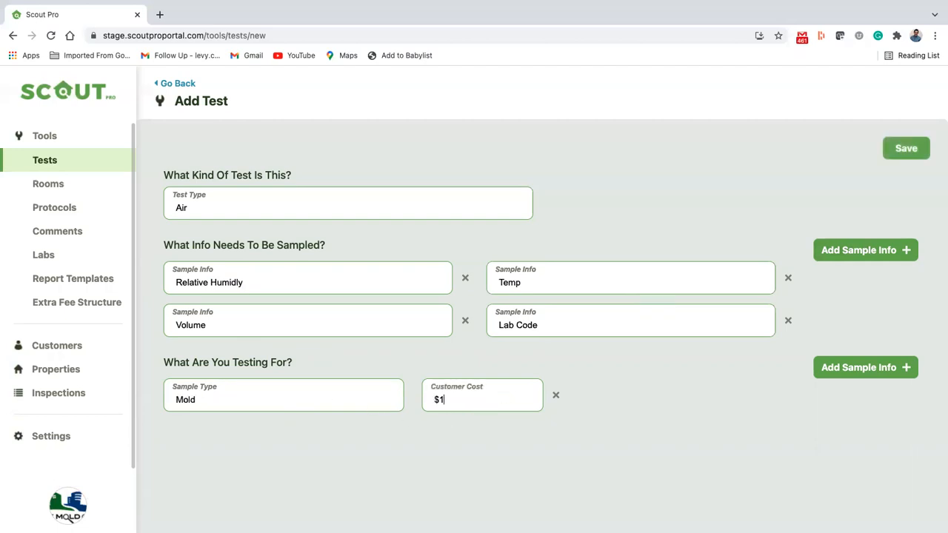
pyautogui.write('35')
pyautogui.click(858, 367)
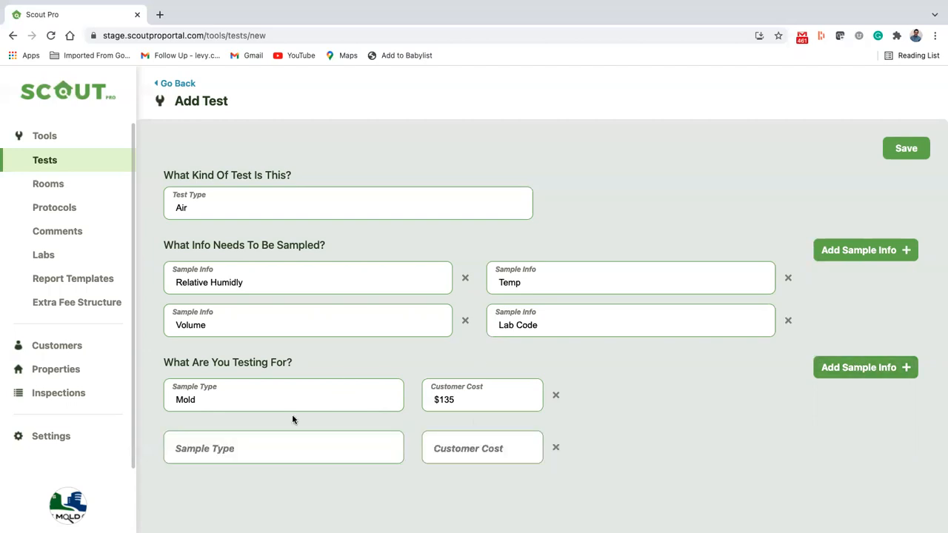
pyautogui.click(288, 444)
pyautogui.write('Asb')
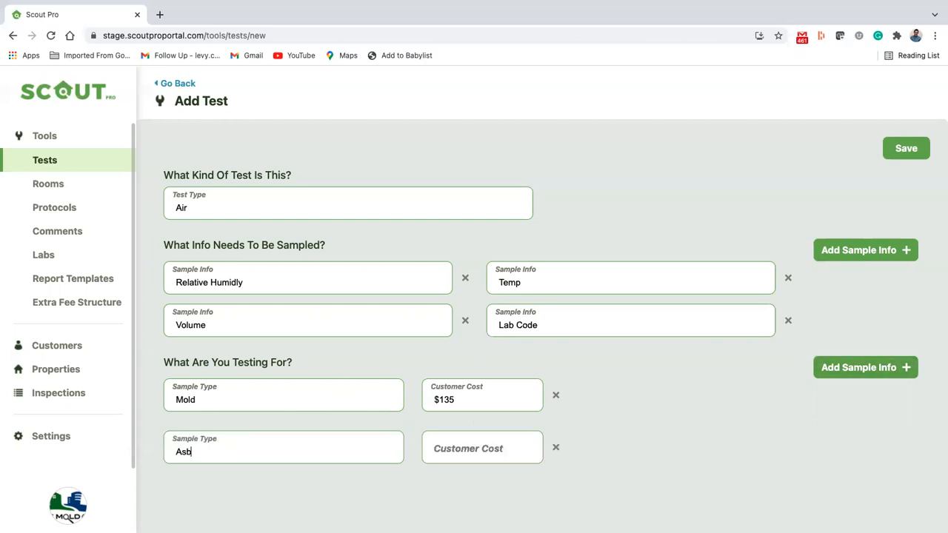
pyautogui.write('estos')
pyautogui.click(461, 457)
pyautogui.write('$125')
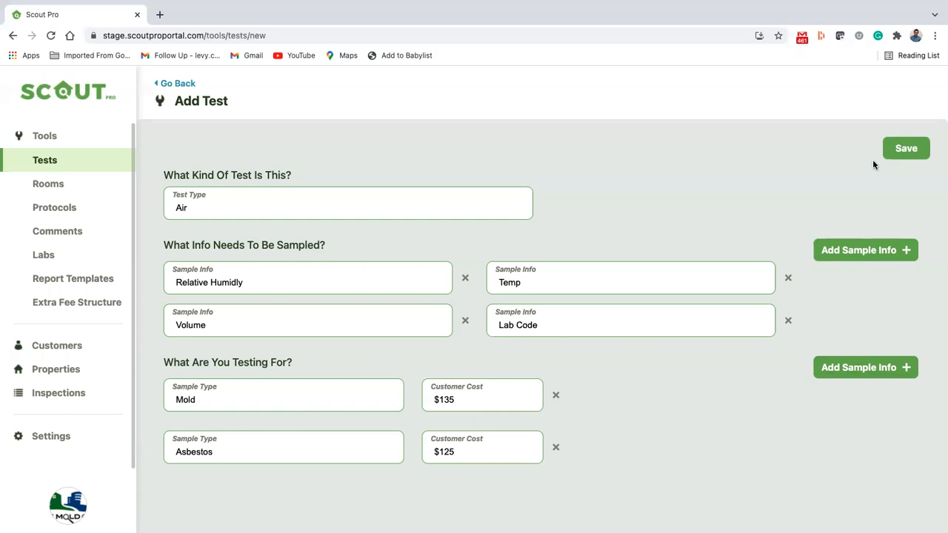
# Save the Air test and go to the Rooms page
pyautogui.click(893, 154)
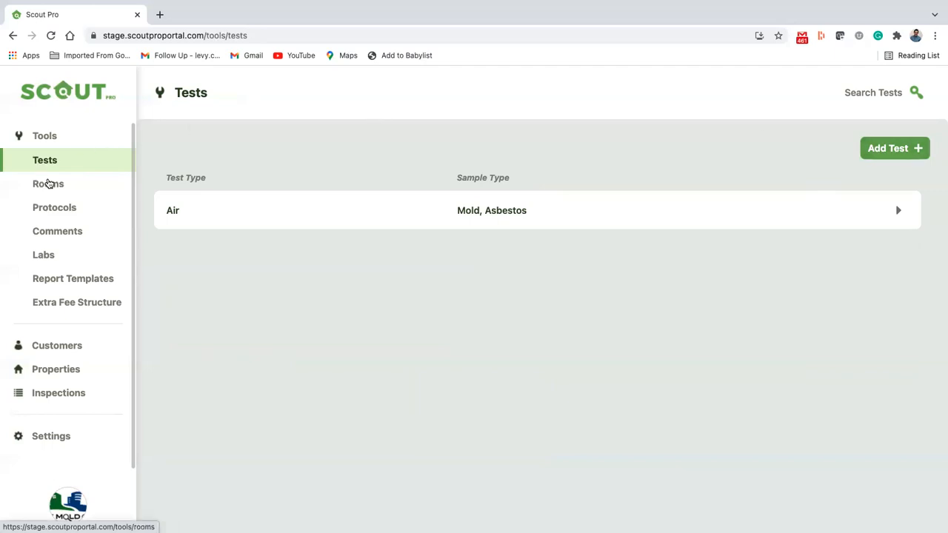
pyautogui.click(48, 183)
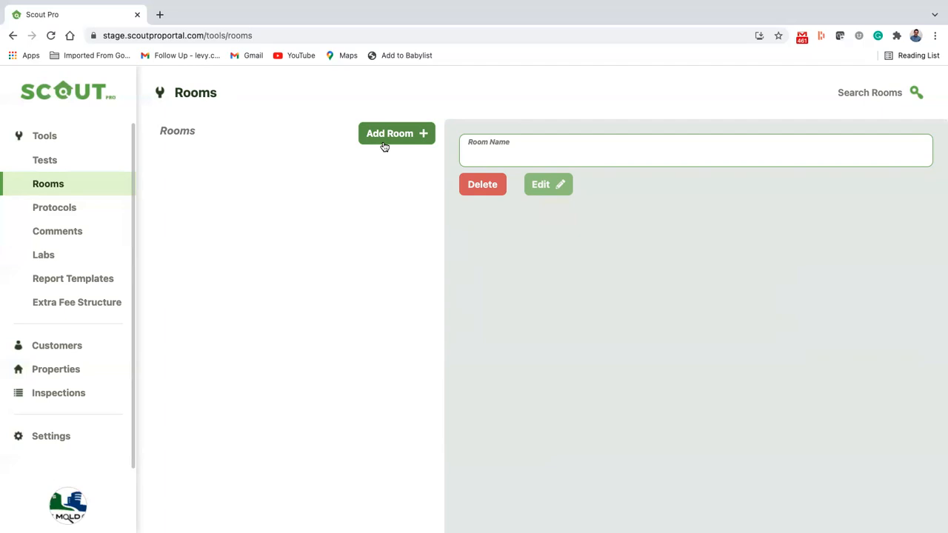
# Add the rooms Crawl Space, Basement and Bathroom
pyautogui.click(384, 141)
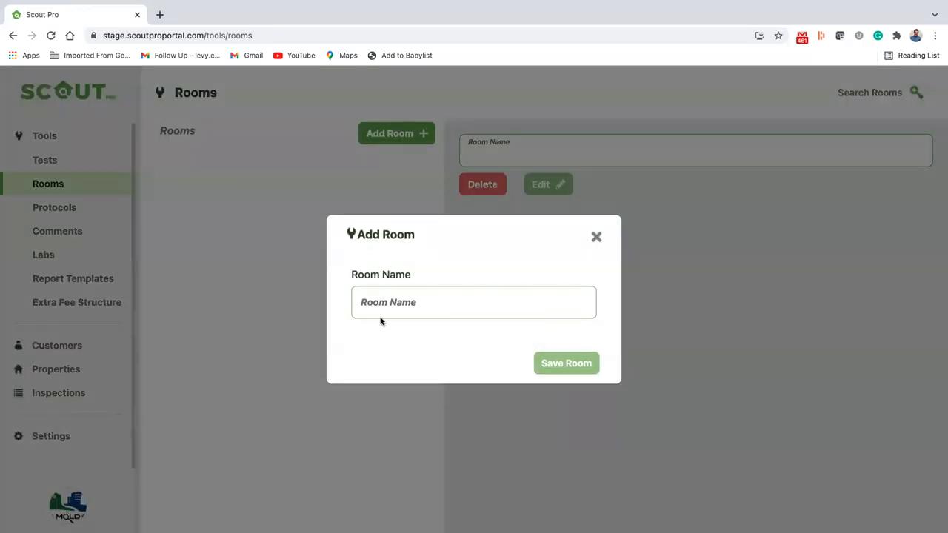
pyautogui.click(398, 312)
pyautogui.write('Crawl')
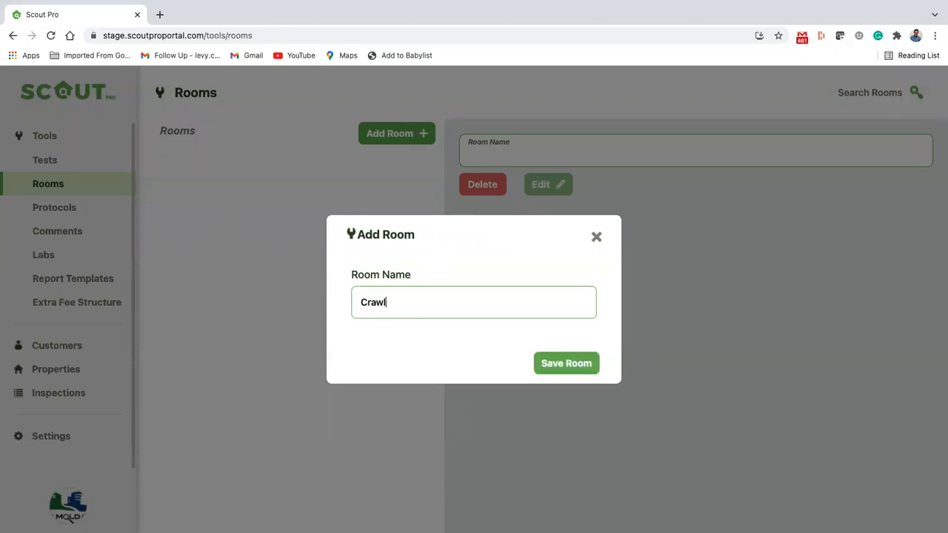
pyautogui.write(' Space')
pyautogui.click(565, 364)
pyautogui.click(416, 133)
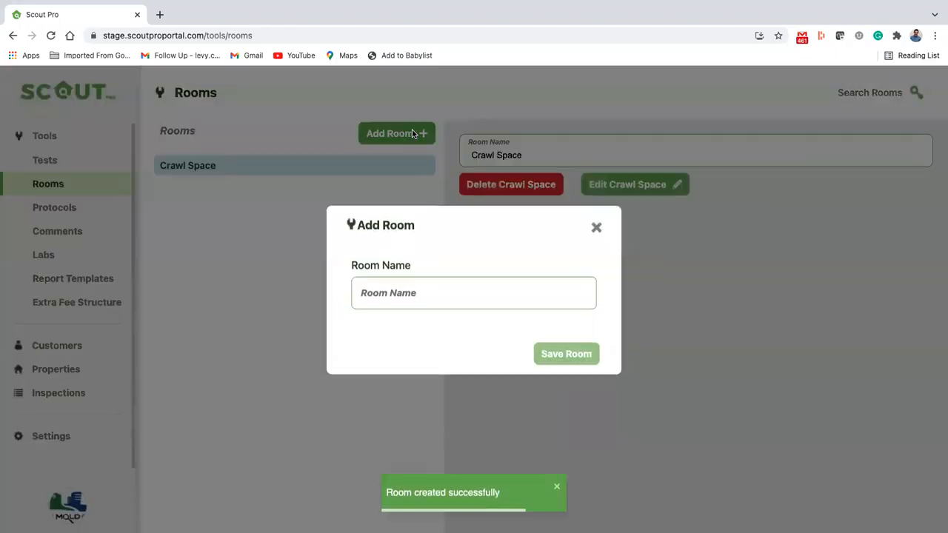
pyautogui.write('Basement')
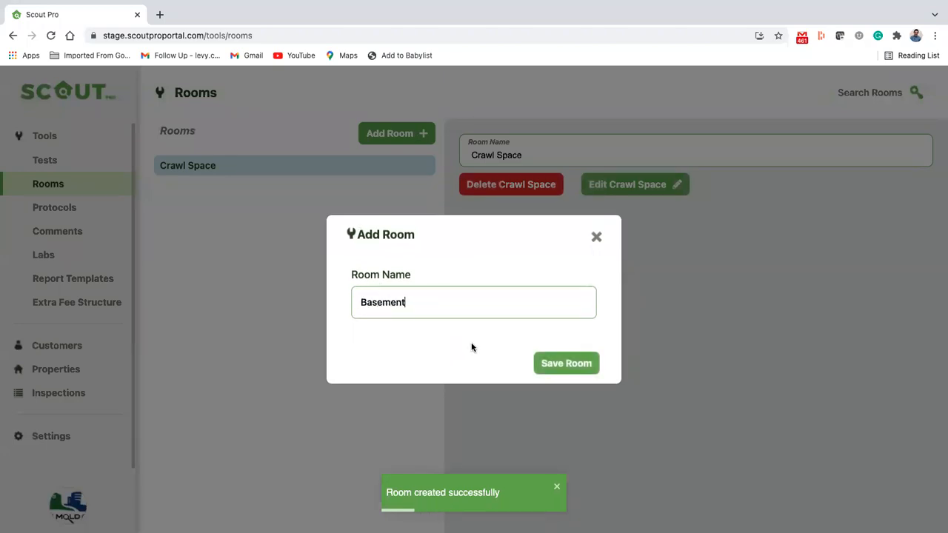
pyautogui.click(560, 366)
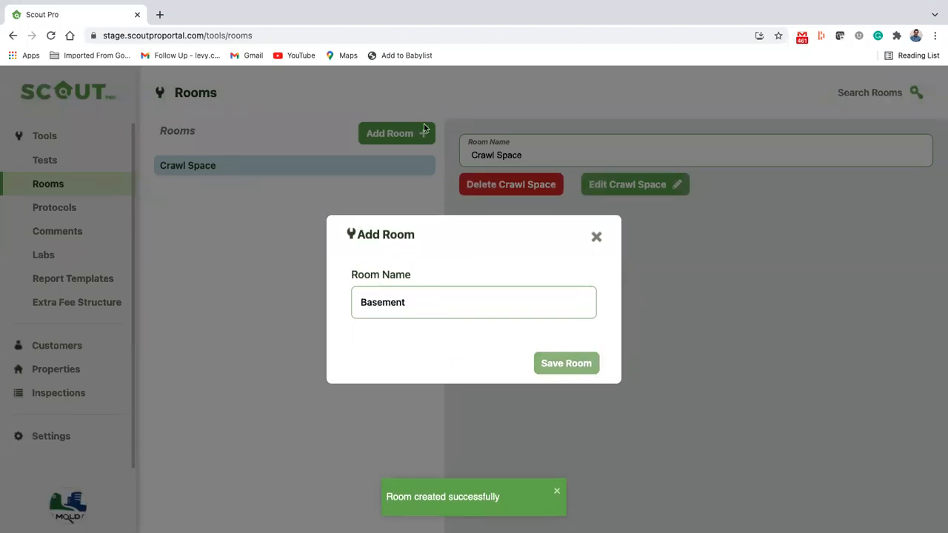
pyautogui.click(393, 134)
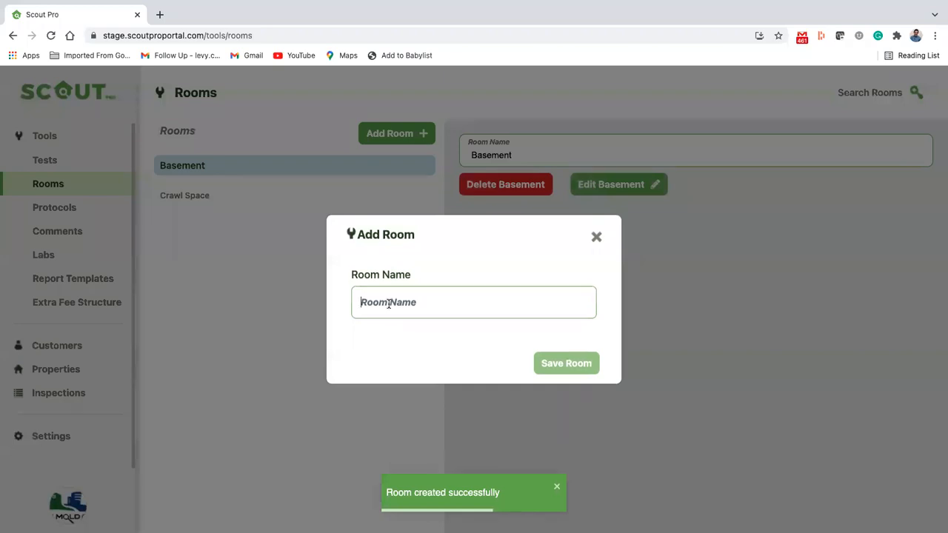
pyautogui.write('Bathroom')
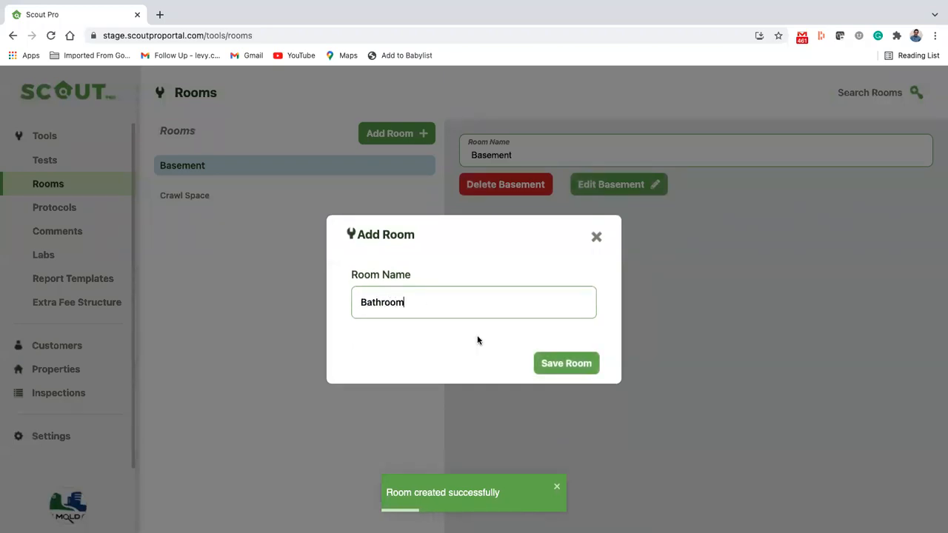
pyautogui.click(564, 365)
# Add the rooms Kitchen, Bedroom and Garage, then view the Bathroom room's details
pyautogui.click(394, 134)
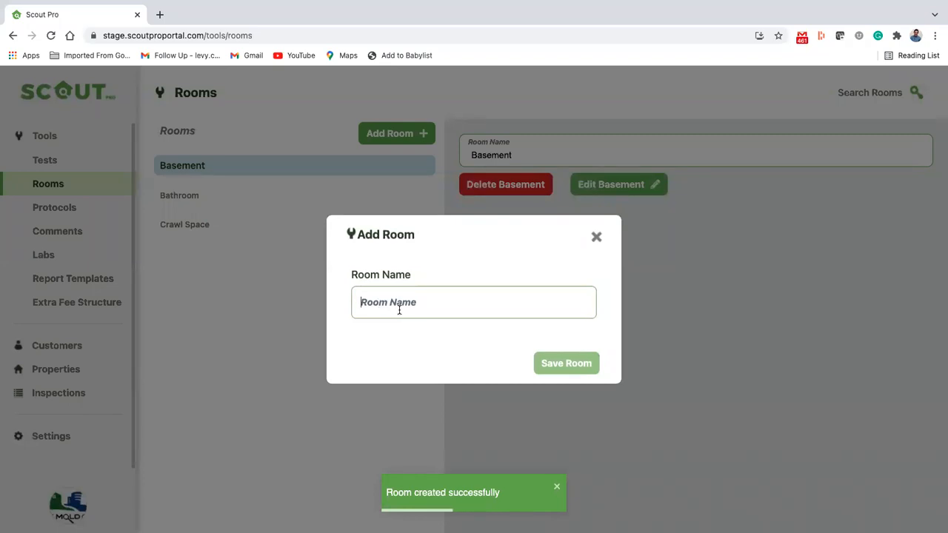
pyautogui.write('Kitchen')
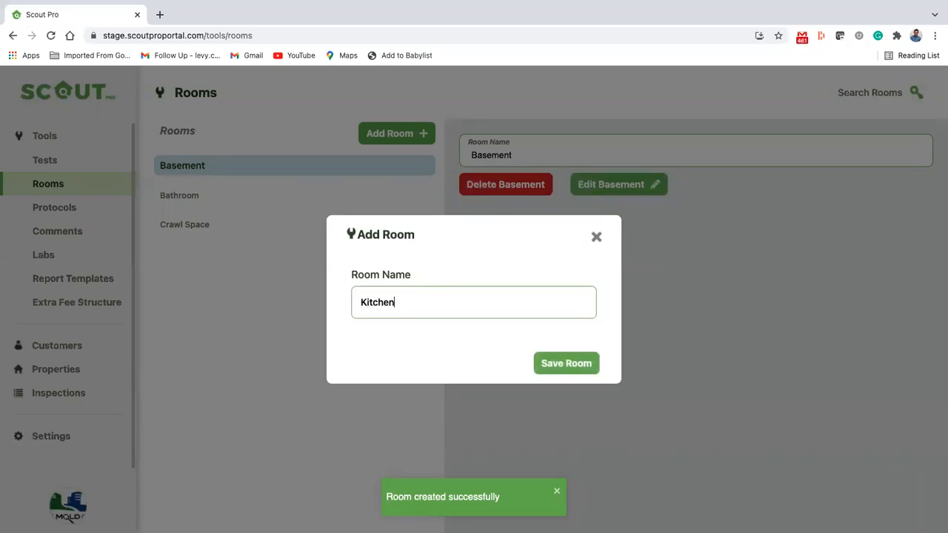
pyautogui.click(554, 365)
pyautogui.click(392, 132)
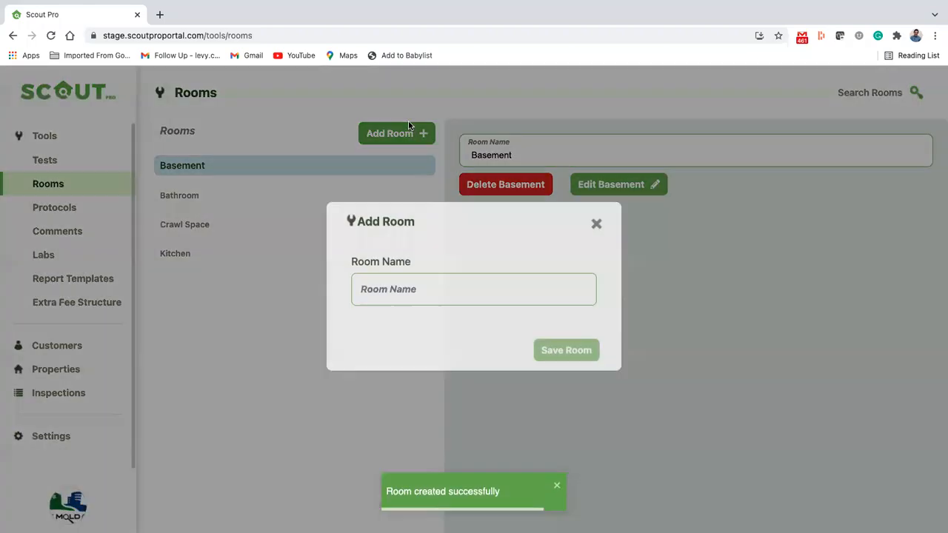
pyautogui.write('Bedroom')
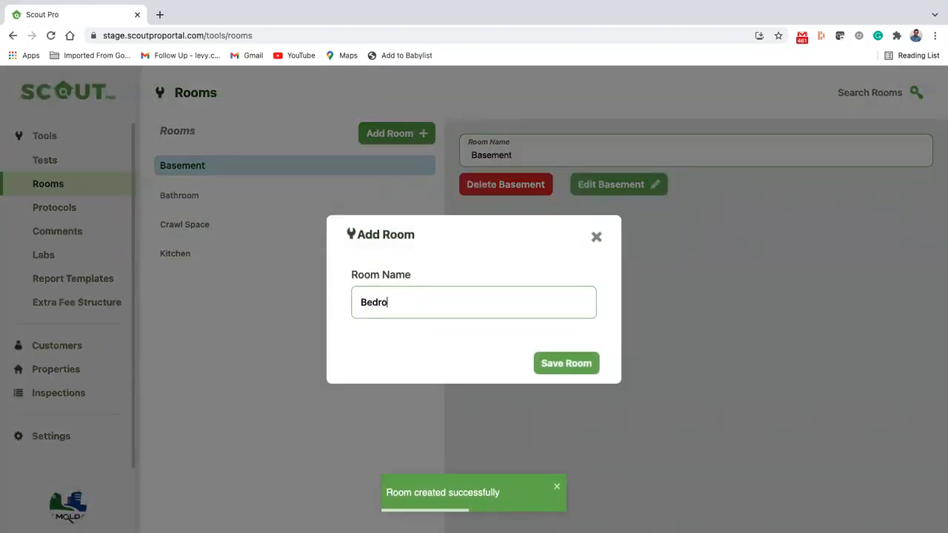
pyautogui.click(545, 366)
pyautogui.click(400, 133)
pyautogui.write('Garage')
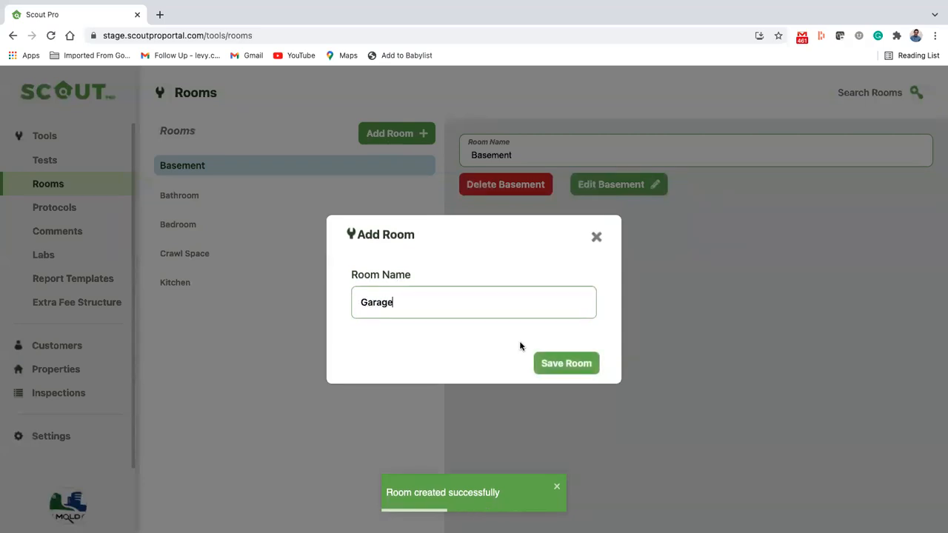
pyautogui.click(574, 363)
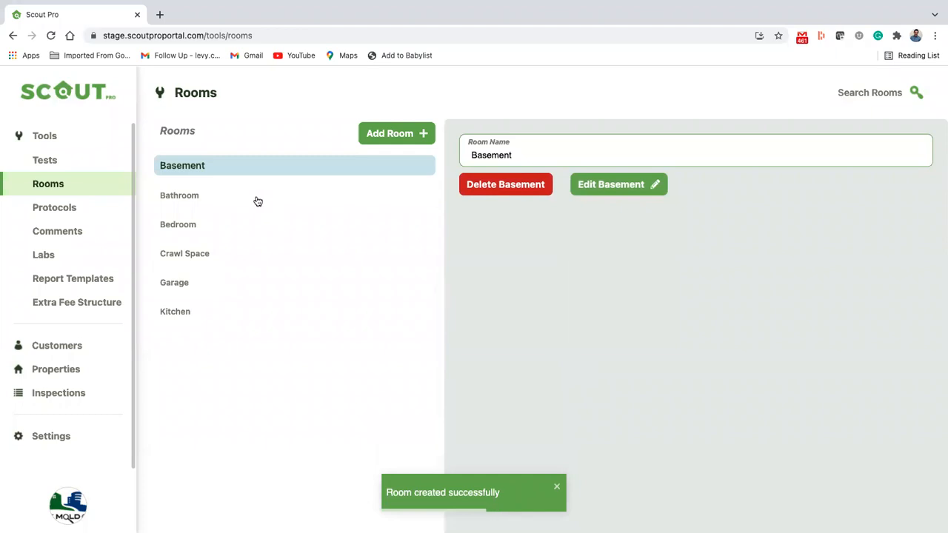
pyautogui.click(252, 196)
# Rename the Basement room to 'Finished Basement', correcting the spelling, and save it
pyautogui.click(296, 172)
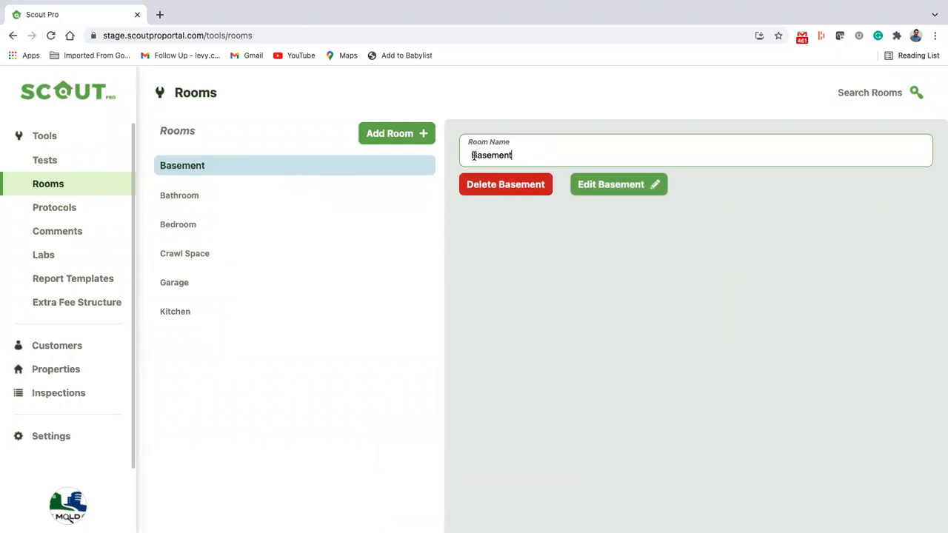
pyautogui.write('Finsihed')
pyautogui.rightClick(498, 156)
pyautogui.click(516, 161)
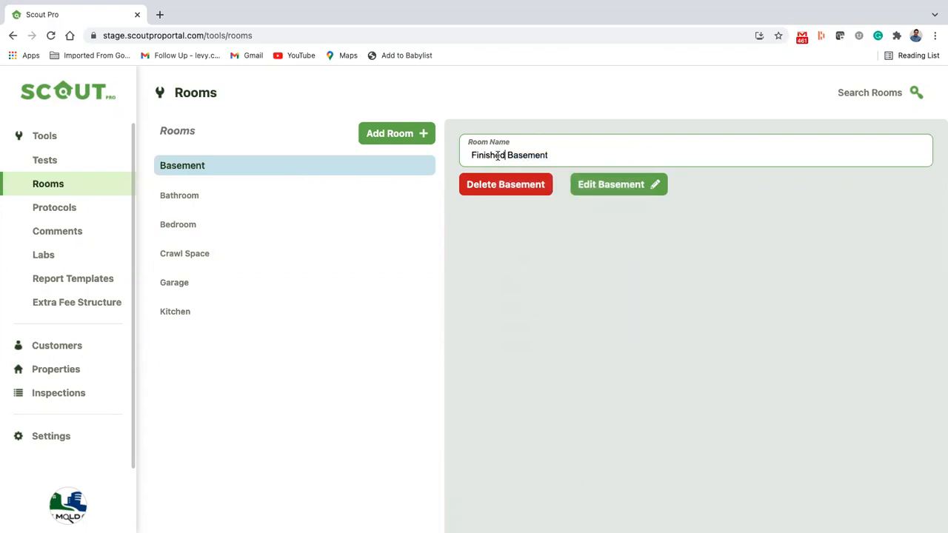
pyautogui.click(637, 192)
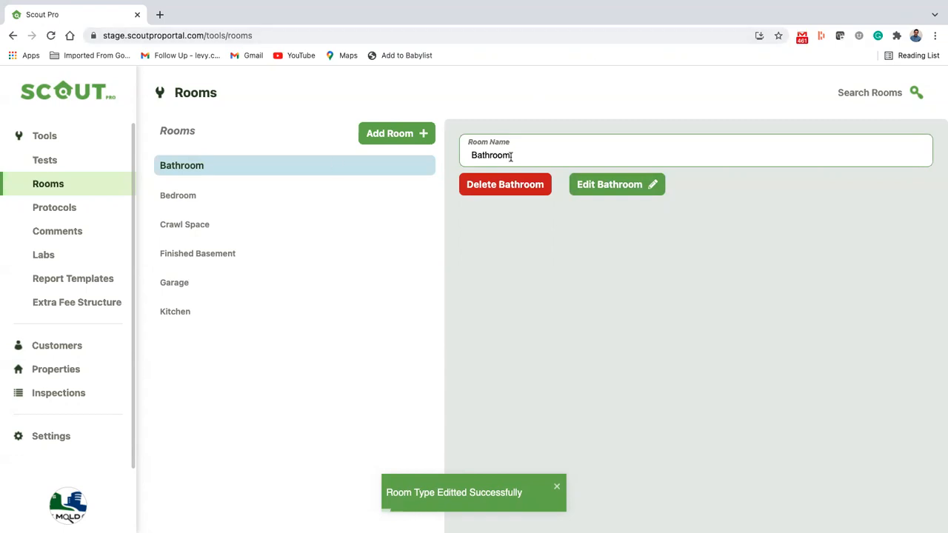
# Delete the Bathroom room, then add a new room named 'Bathroom' and save it
pyautogui.click(513, 182)
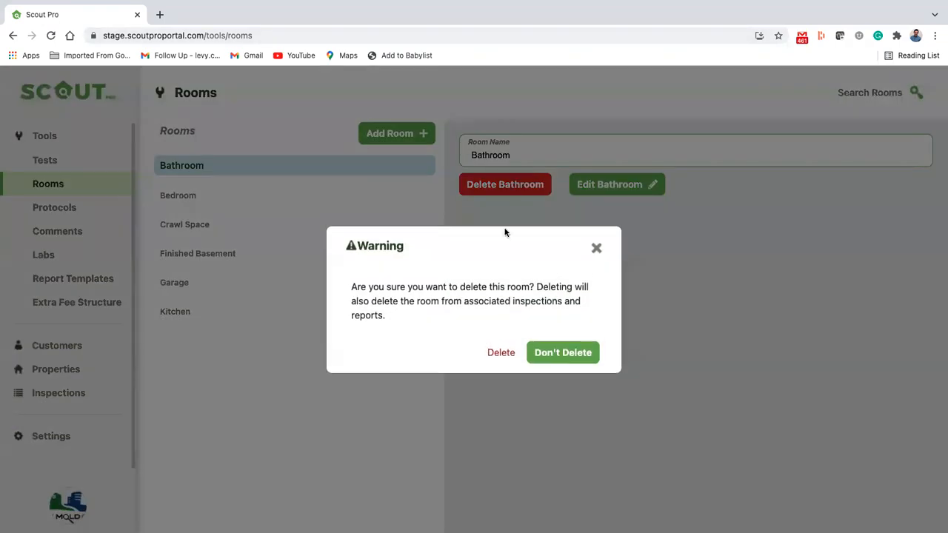
pyautogui.click(495, 353)
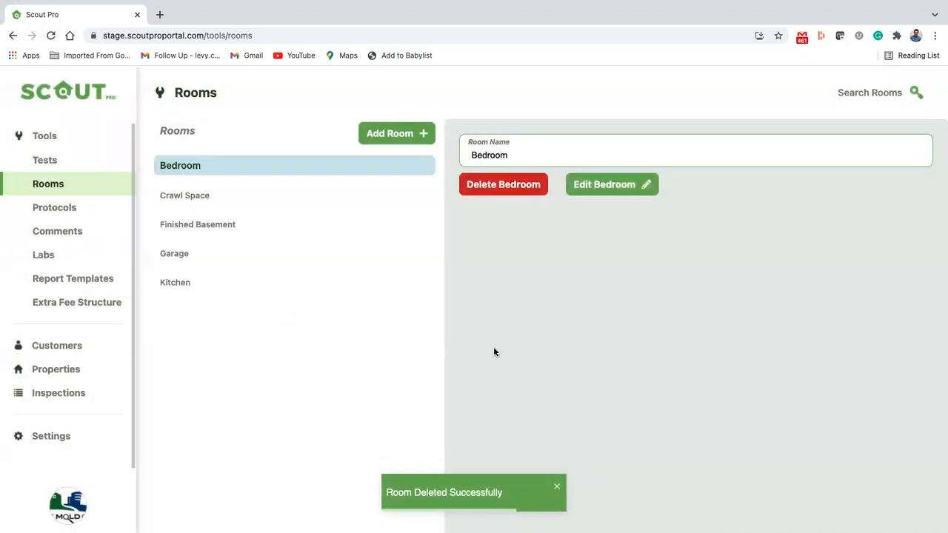
pyautogui.click(420, 137)
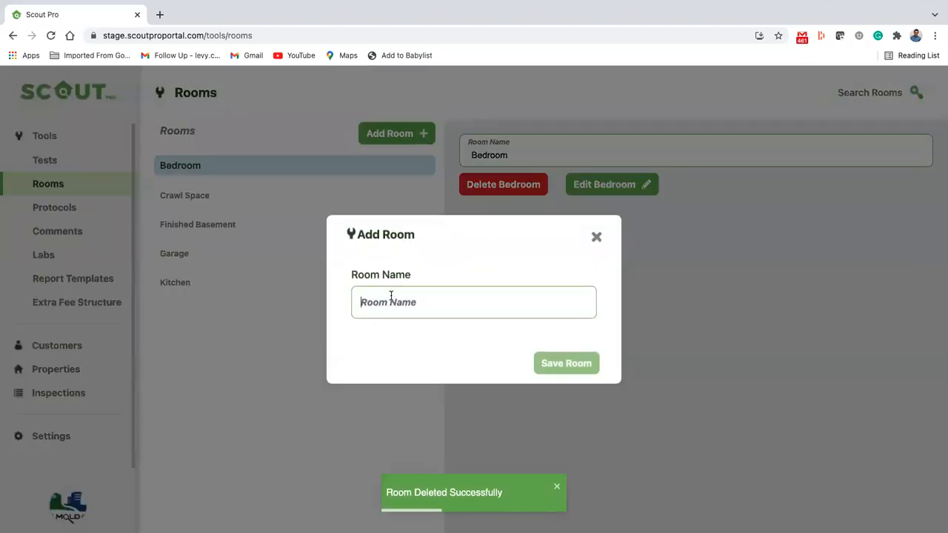
pyautogui.write('Bathroom')
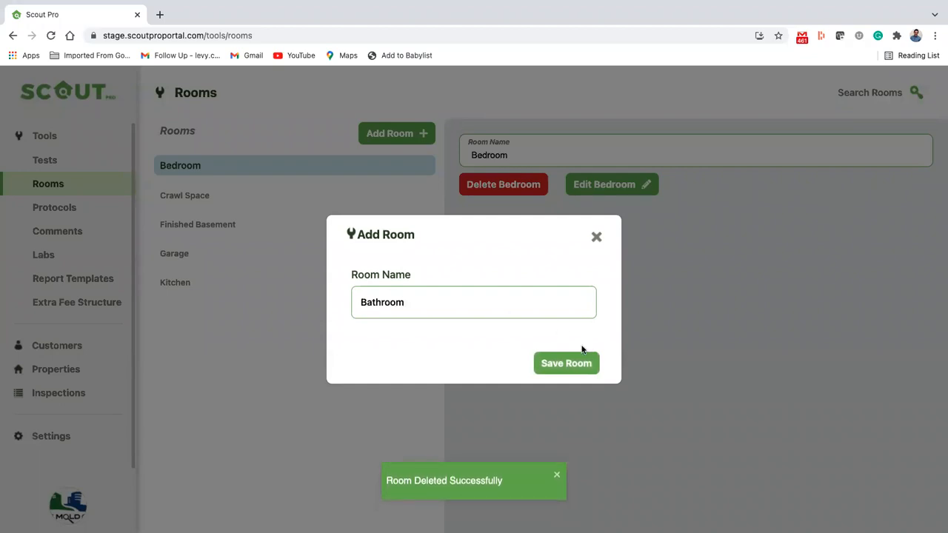
pyautogui.click(567, 362)
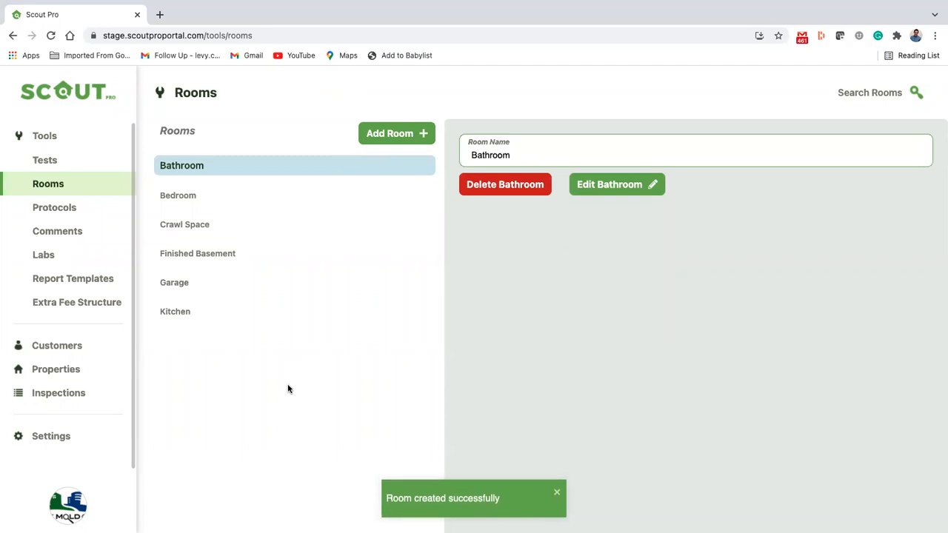
# View Bedroom and Crawl Space details, filter rooms by 'bath', then empty the search box
pyautogui.click(233, 195)
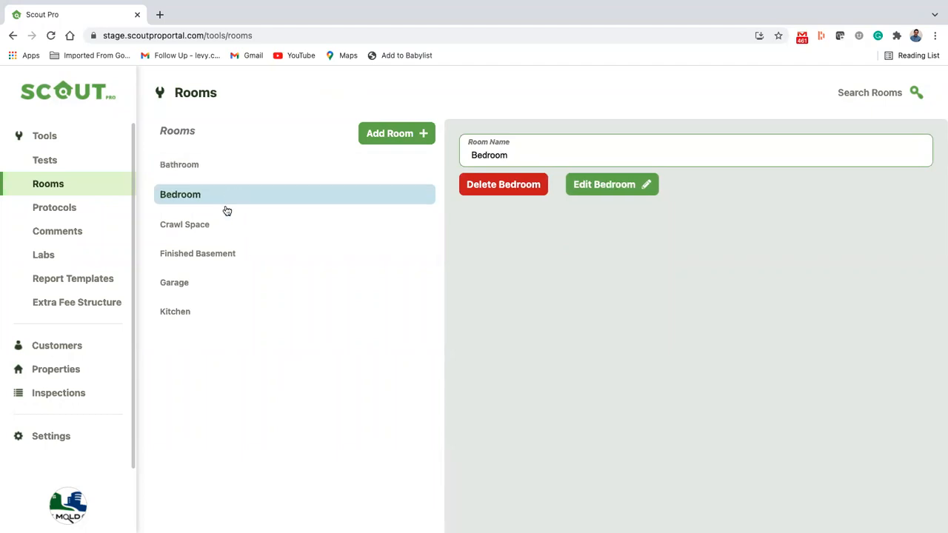
pyautogui.click(216, 231)
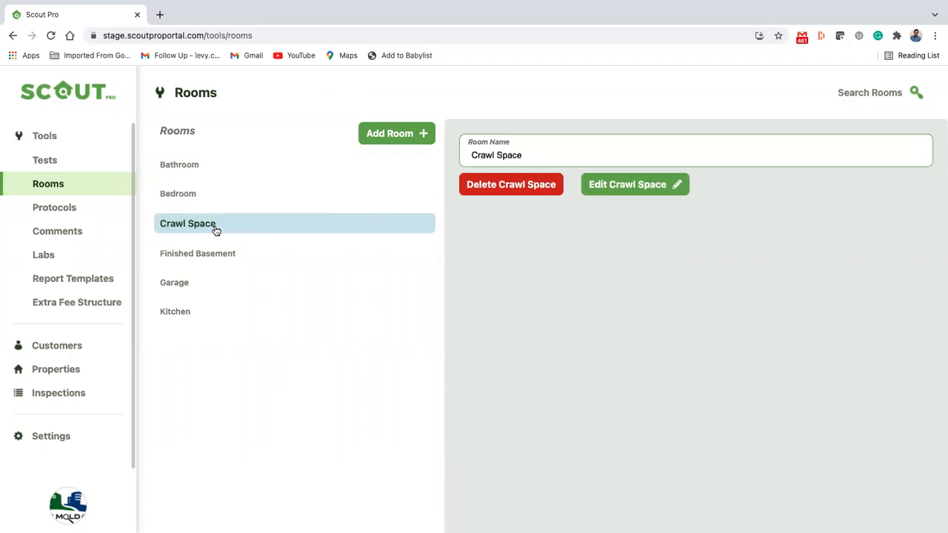
pyautogui.click(863, 96)
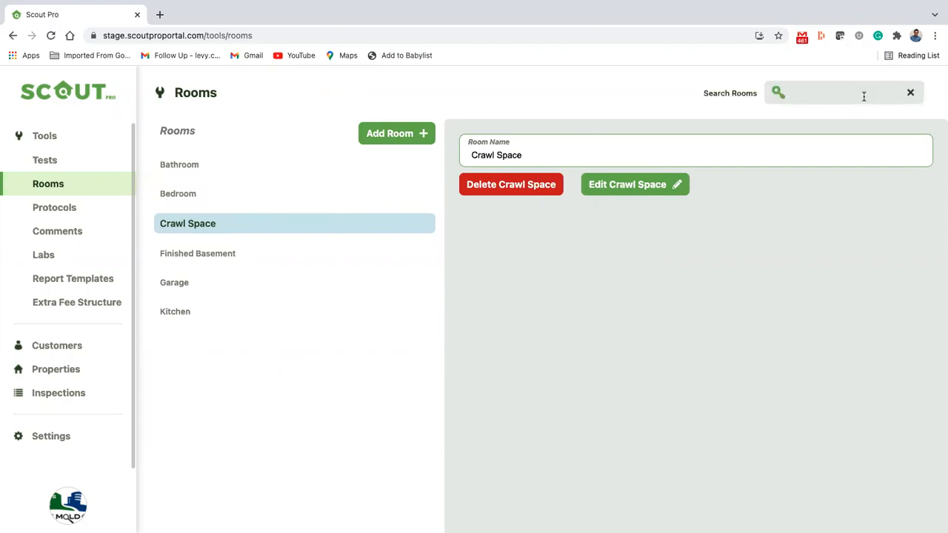
pyautogui.write('ba')
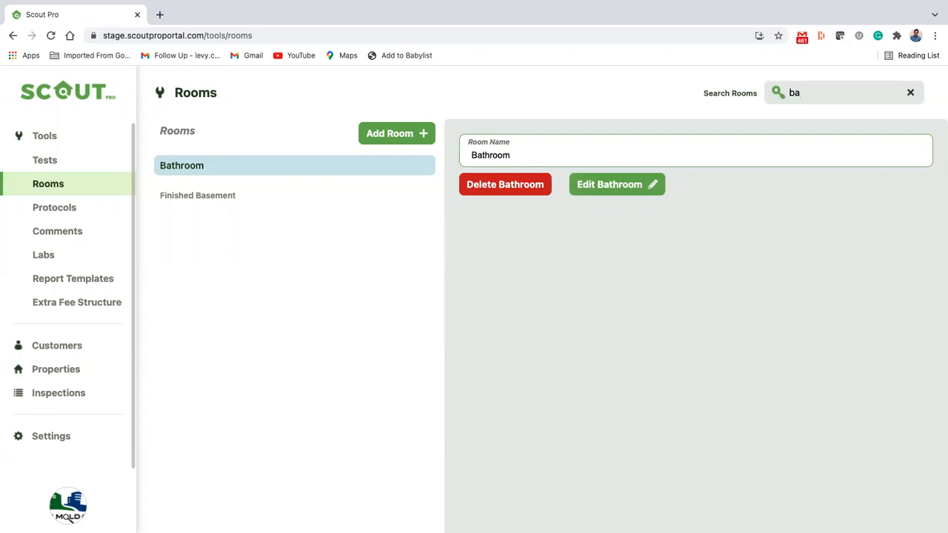
pyautogui.press('BackSpace')
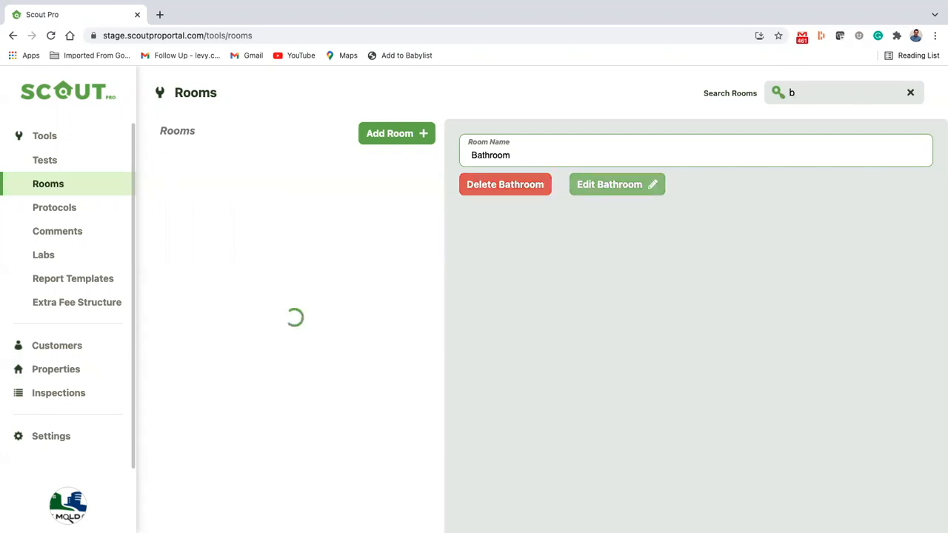
pyautogui.write('ath')
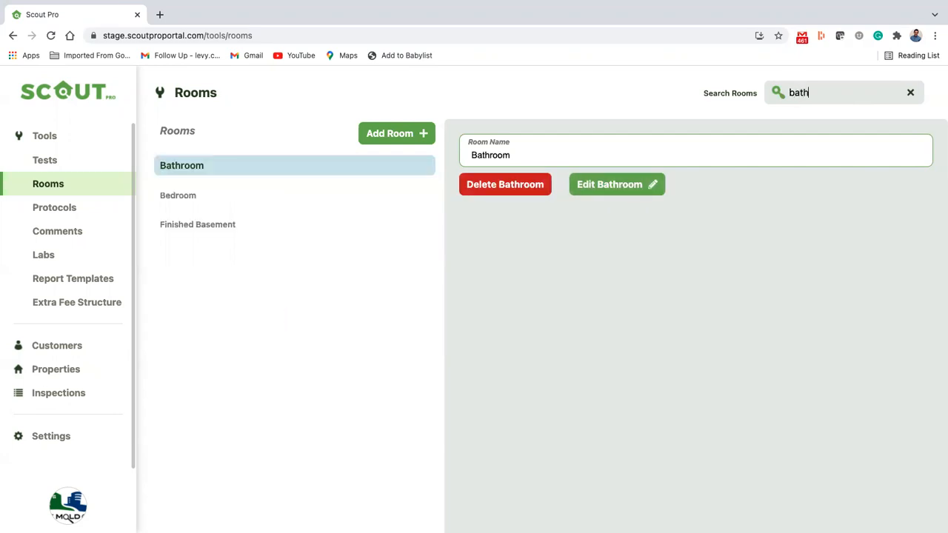
pyautogui.press('BackSpace')
pyautogui.press('BackSpace')
pyautogui.press('BackSpace')
pyautogui.press('BackSpace')
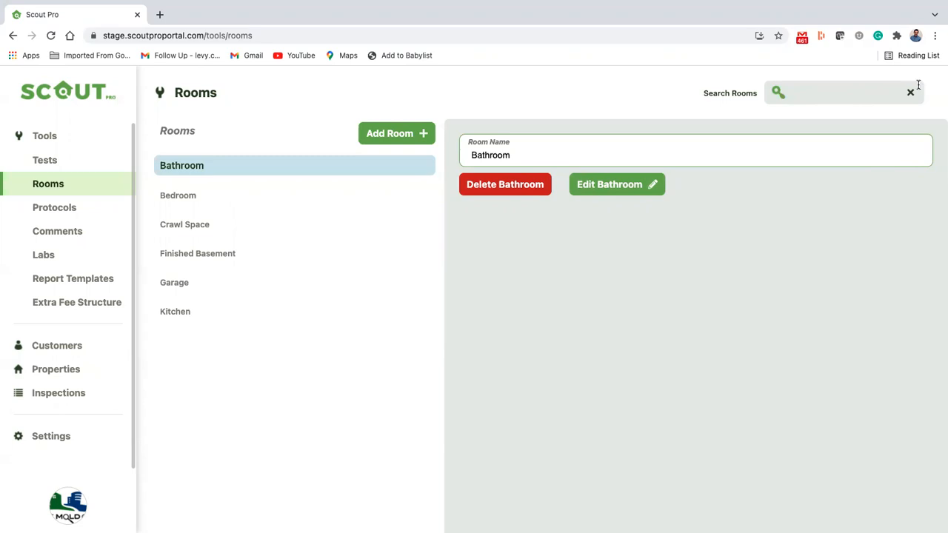
# On the Protocols page, start a new protocol with room type Crawl Space
pyautogui.click(49, 215)
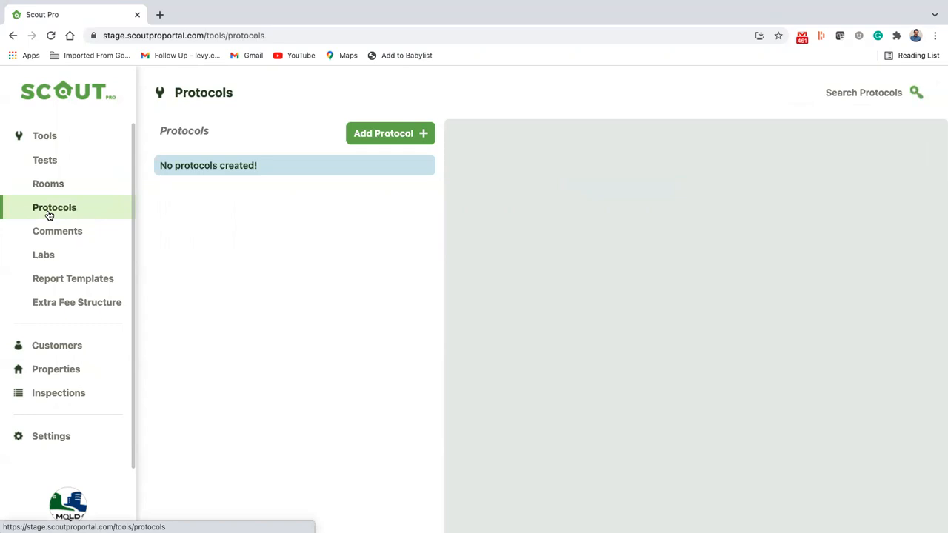
pyautogui.click(408, 132)
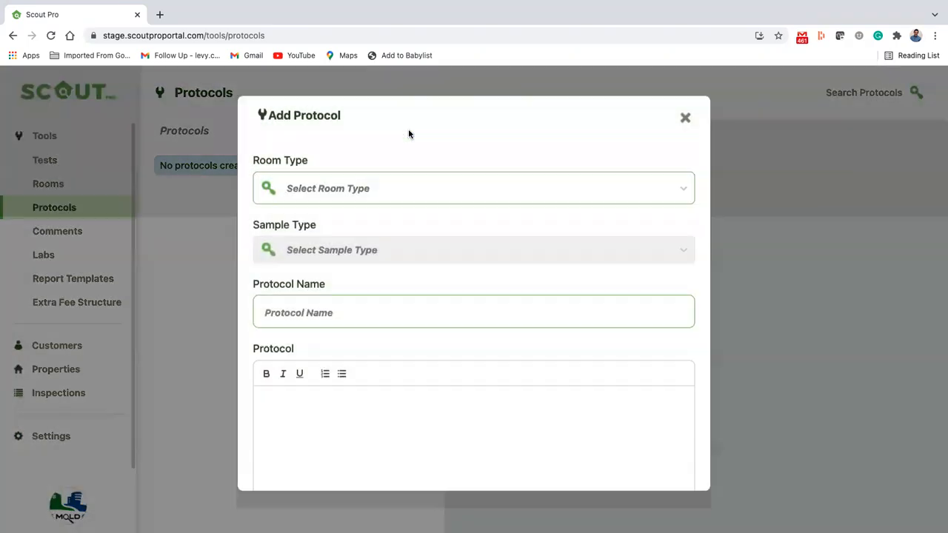
pyautogui.click(357, 190)
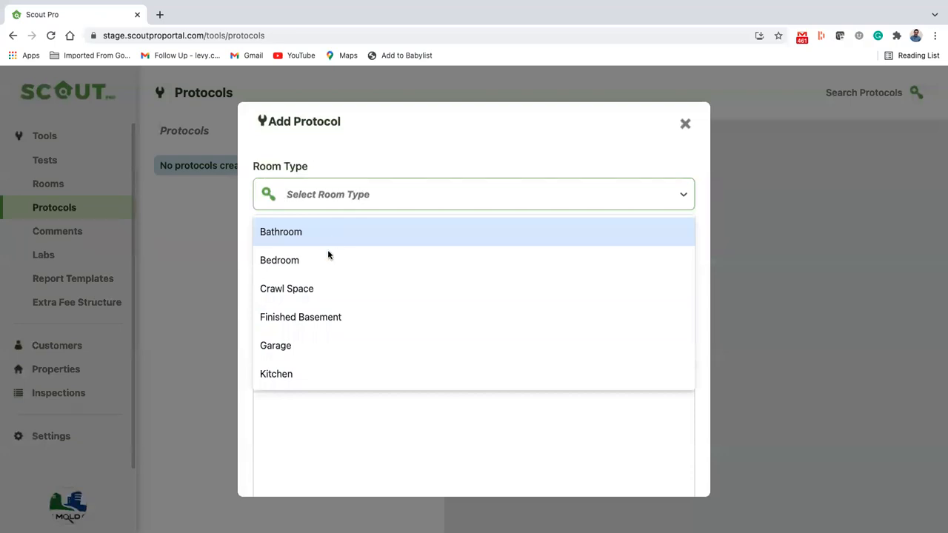
pyautogui.click(323, 295)
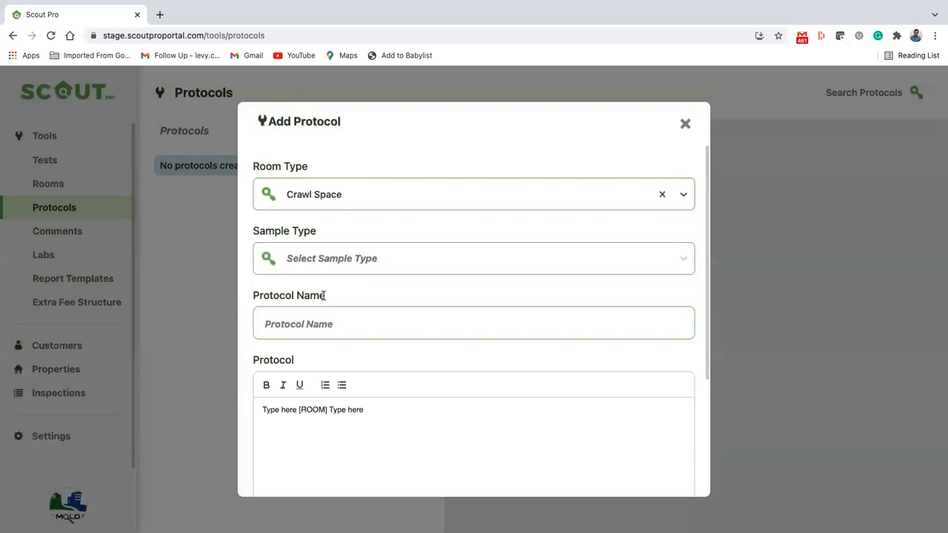
pyautogui.click(661, 195)
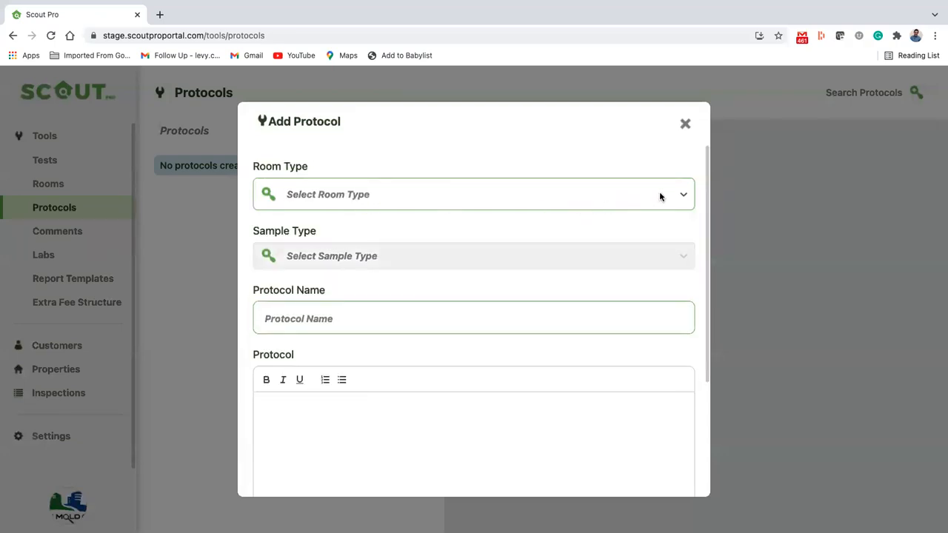
pyautogui.click(570, 194)
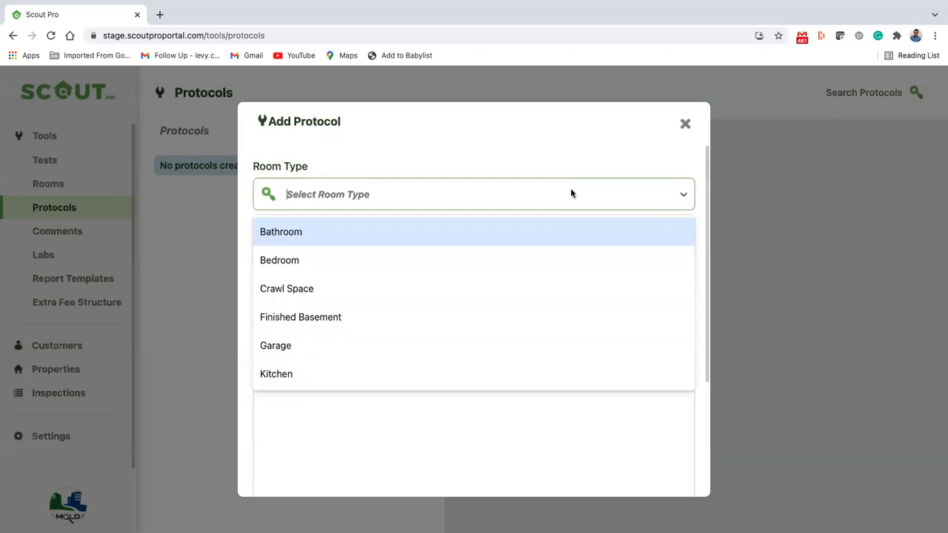
pyautogui.write('Crawl')
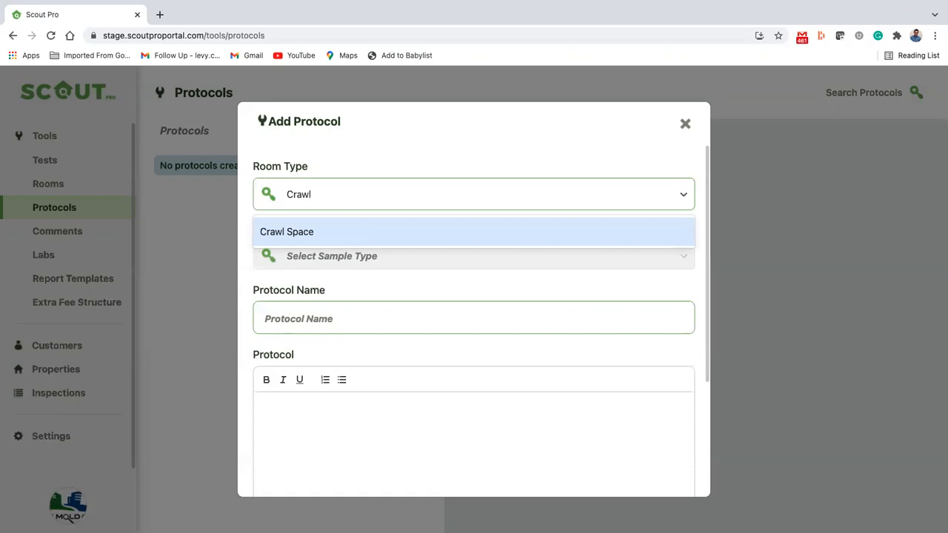
pyautogui.click(414, 234)
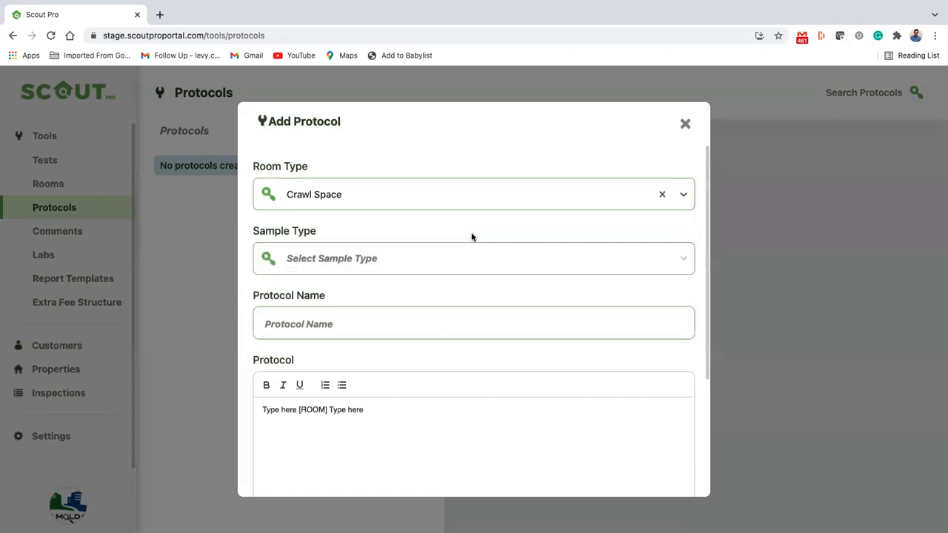
# Choose Mold - Air as sample type and name the protocol 'Crawl Space Remediation'
pyautogui.click(419, 265)
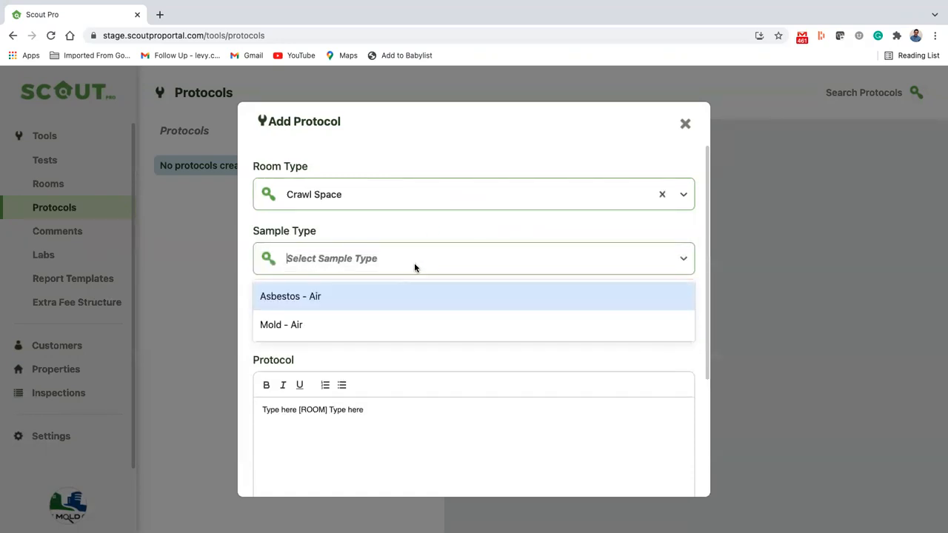
pyautogui.click(332, 323)
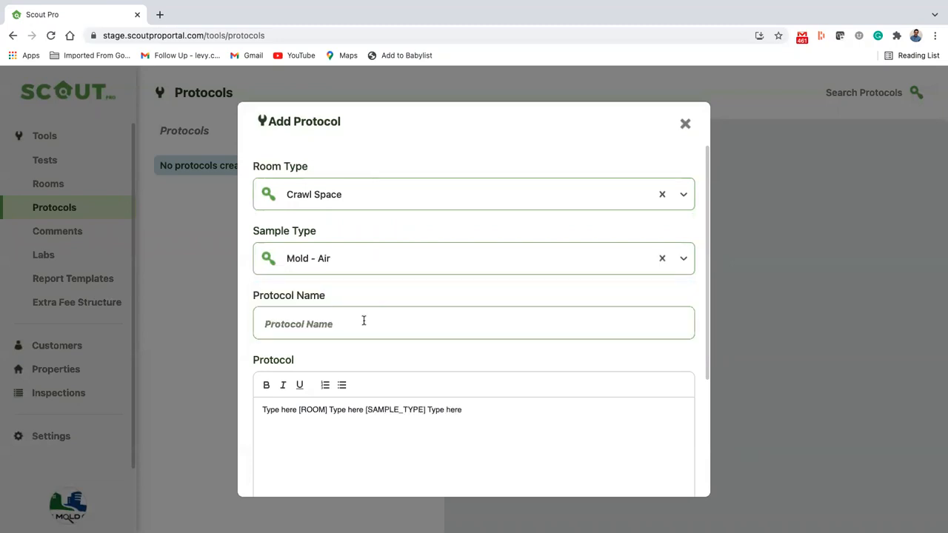
pyautogui.click(363, 320)
pyautogui.write('Crawl Space R')
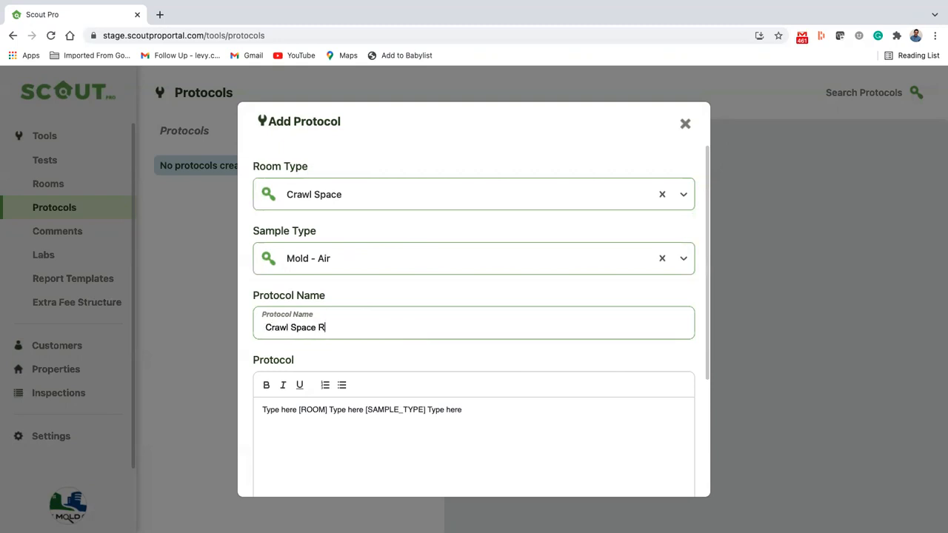
pyautogui.write('emediation')
pyautogui.scroll(-3, 383, 323)
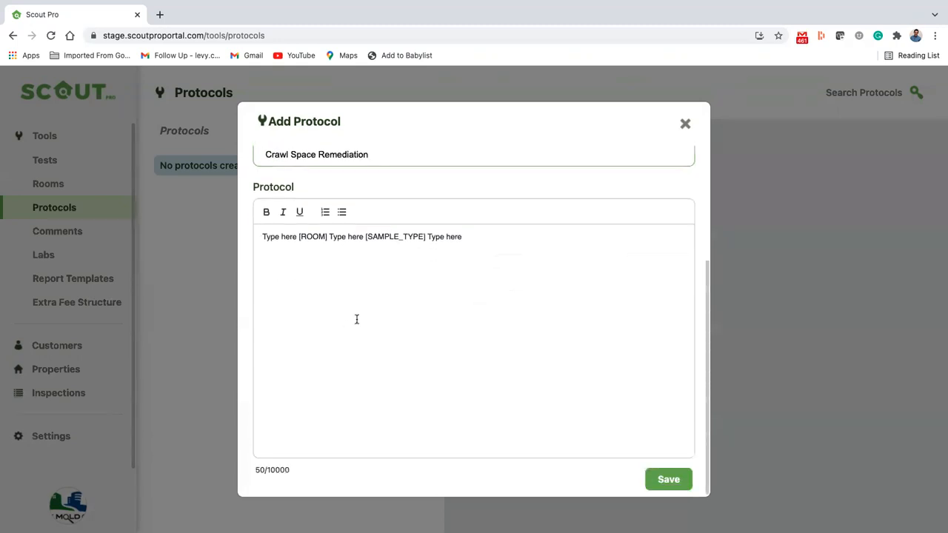
pyautogui.scroll(2, 356, 319)
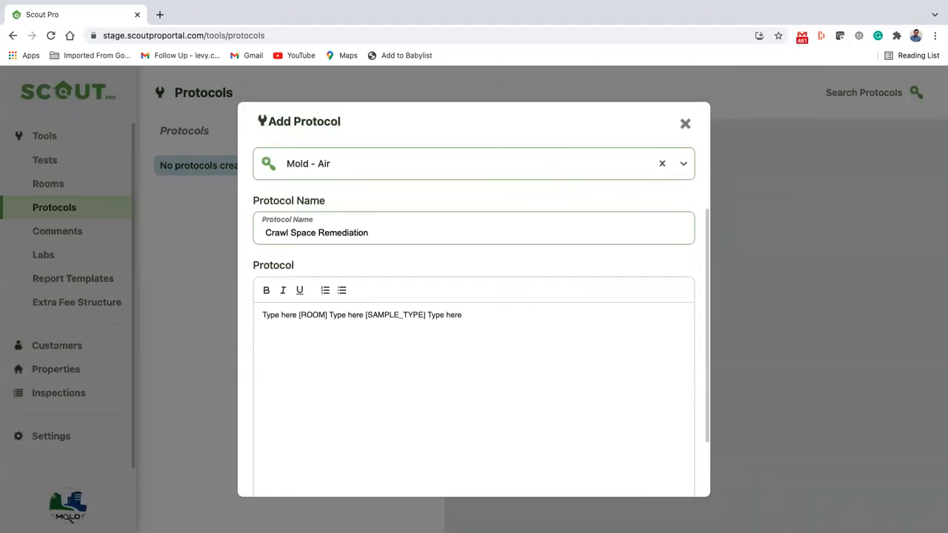
pyautogui.press('super+Tab')
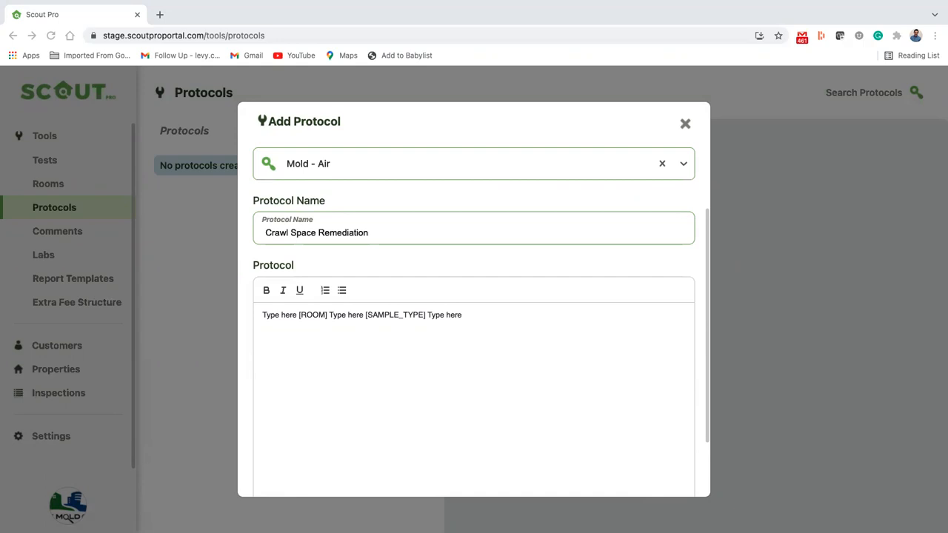
# Replace the first two placeholders with 'A sample was collected from' and 'The samples collected were'
pyautogui.click(313, 383)
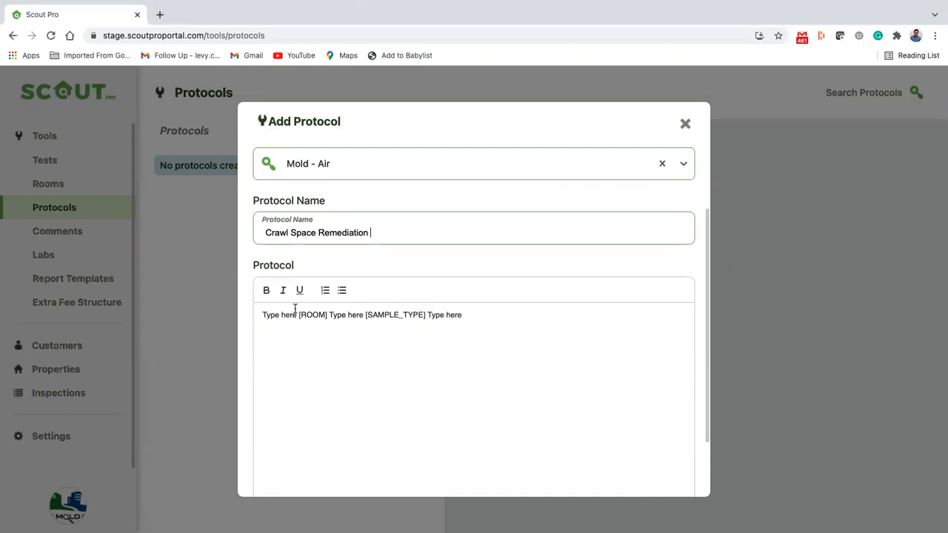
pyautogui.moveTo(296, 315); pyautogui.dragTo(258, 316)
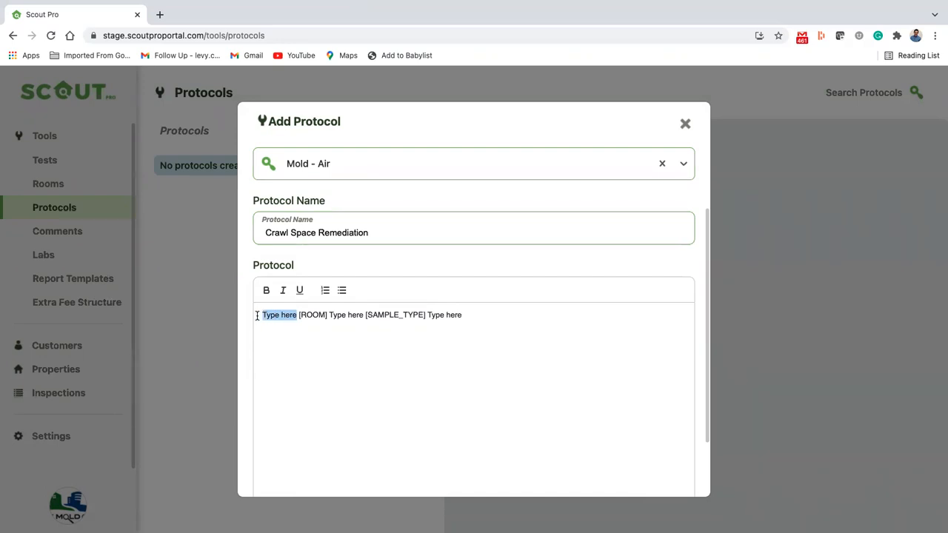
pyautogui.write('A sample wa')
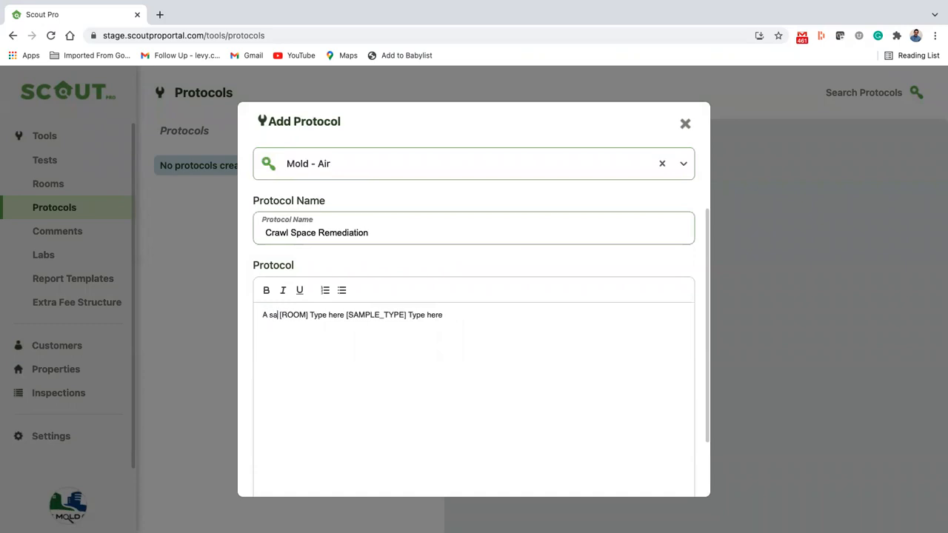
pyautogui.write('s collected')
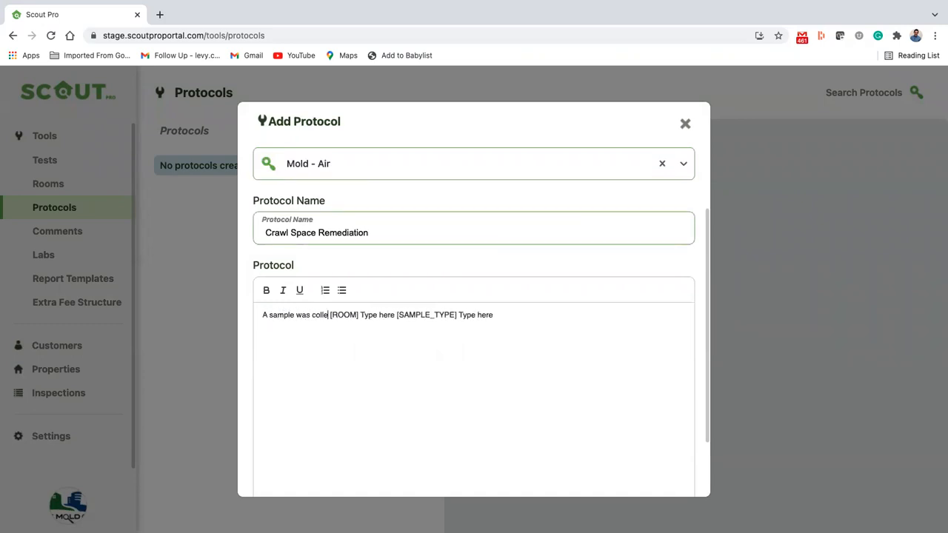
pyautogui.write(' from')
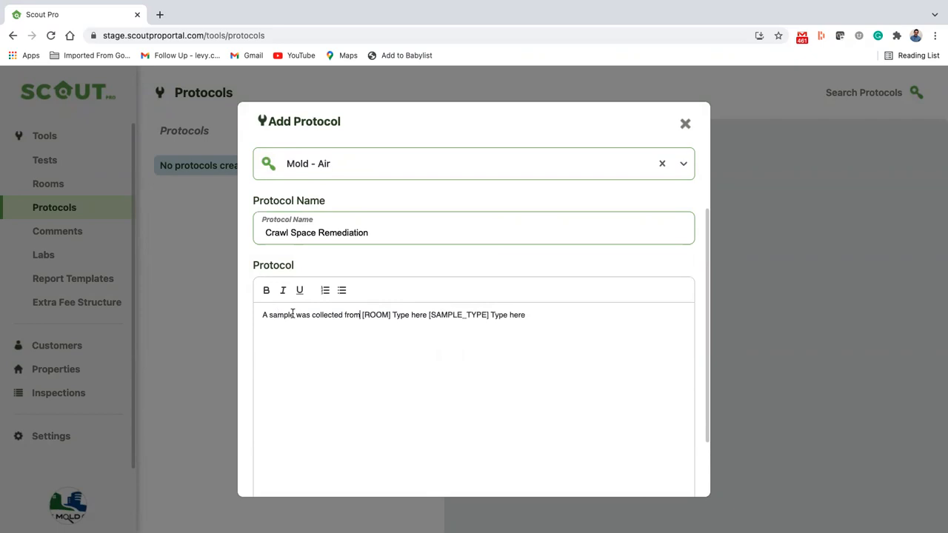
pyautogui.moveTo(411, 315); pyautogui.dragTo(423, 315)
pyautogui.write('The samples c')
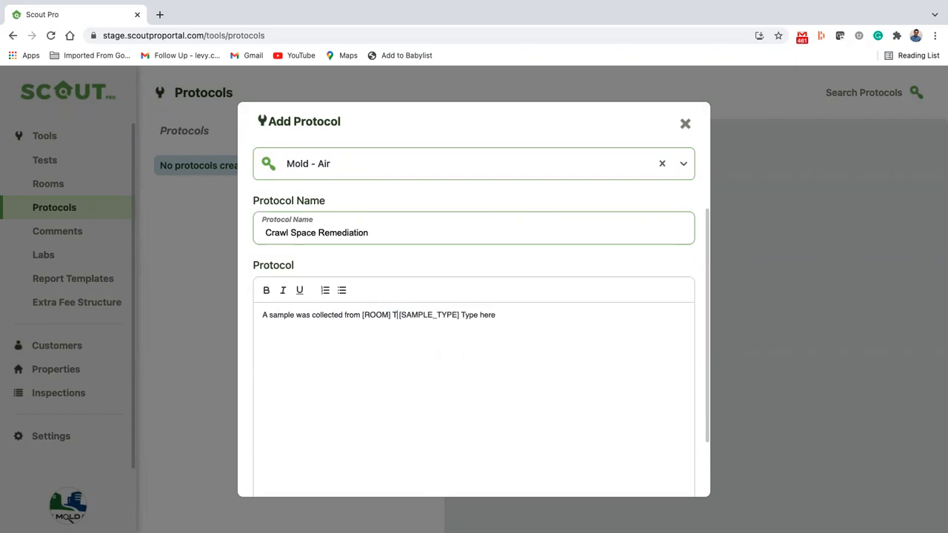
pyautogui.write('ollected wer')
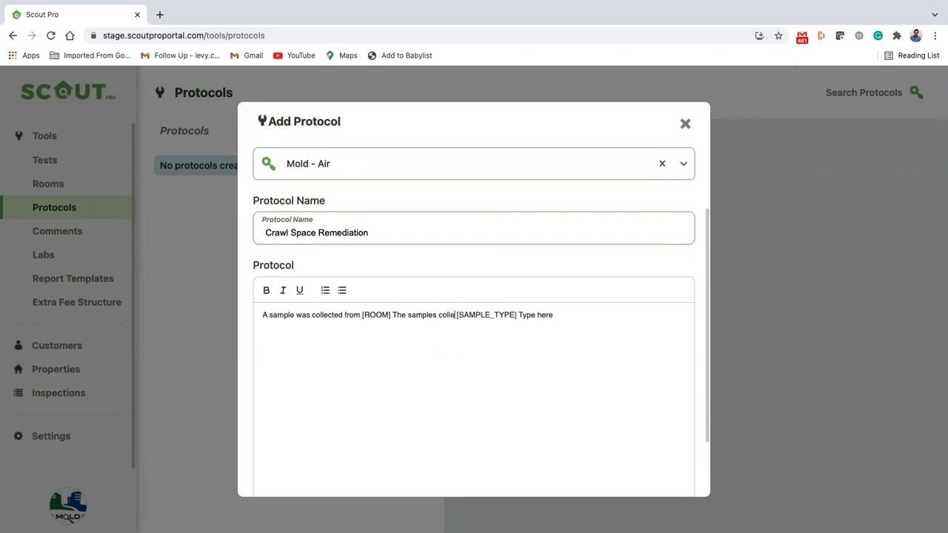
pyautogui.write('e')
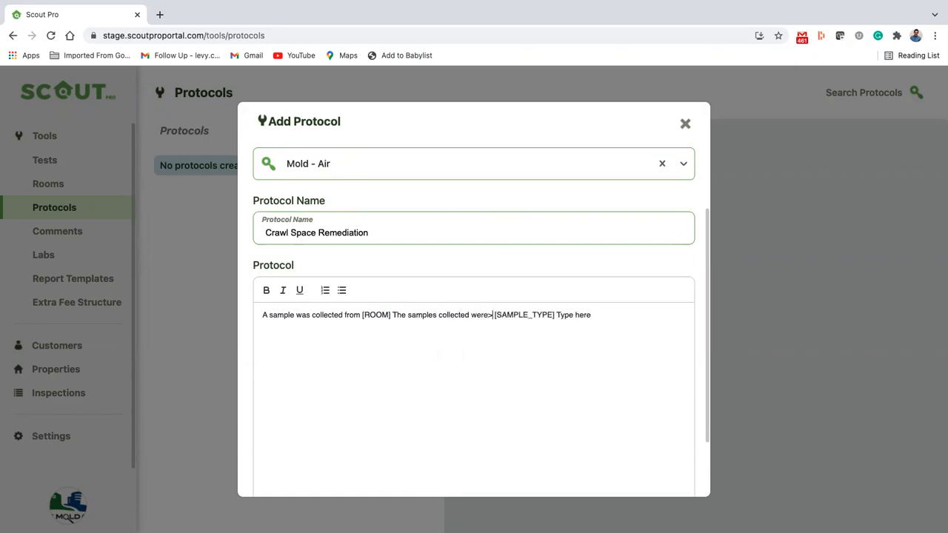
# Put the samples sentence on its own line and push the last placeholder down
pyautogui.click(392, 315)
pyautogui.press('Return')
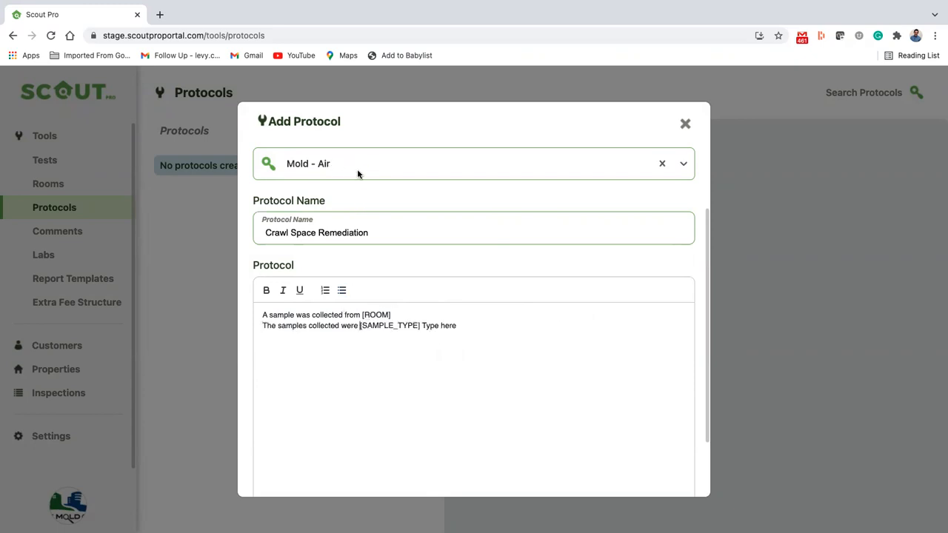
pyautogui.click(419, 325)
pyautogui.press('Return')
pyautogui.press('Return')
# Replace the last placeholder with 'Based on the findings we reccomend the following'
pyautogui.moveTo(311, 345); pyautogui.dragTo(227, 345)
pyautogui.press('super+Tab')
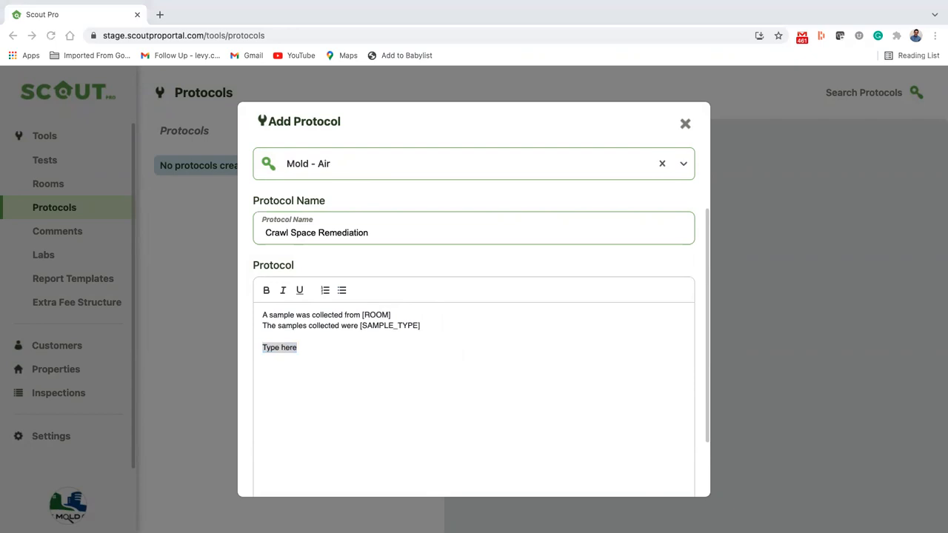
pyautogui.press('super+Tab')
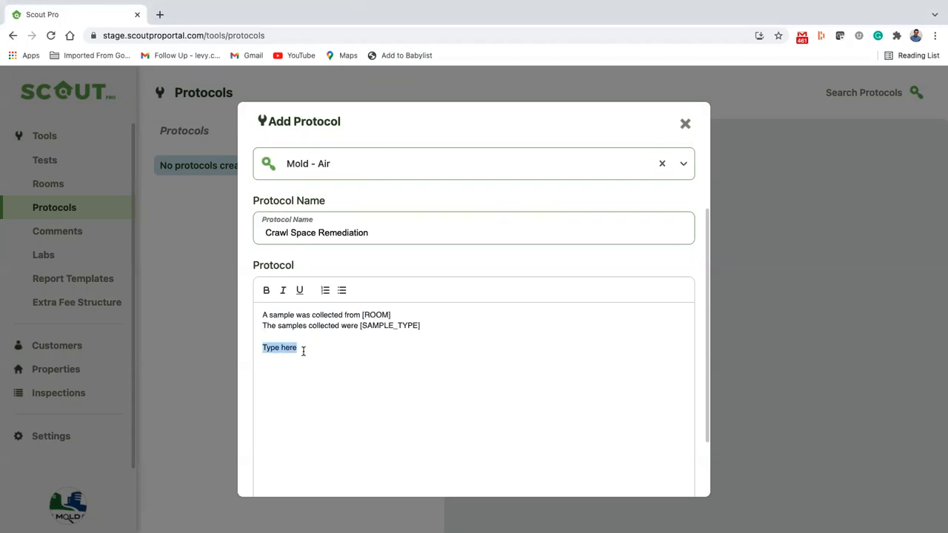
pyautogui.press('super+v')
pyautogui.moveTo(380, 381); pyautogui.dragTo(229, 331)
pyautogui.press('BackSpace')
pyautogui.write('Based on the findings we reccomend ')
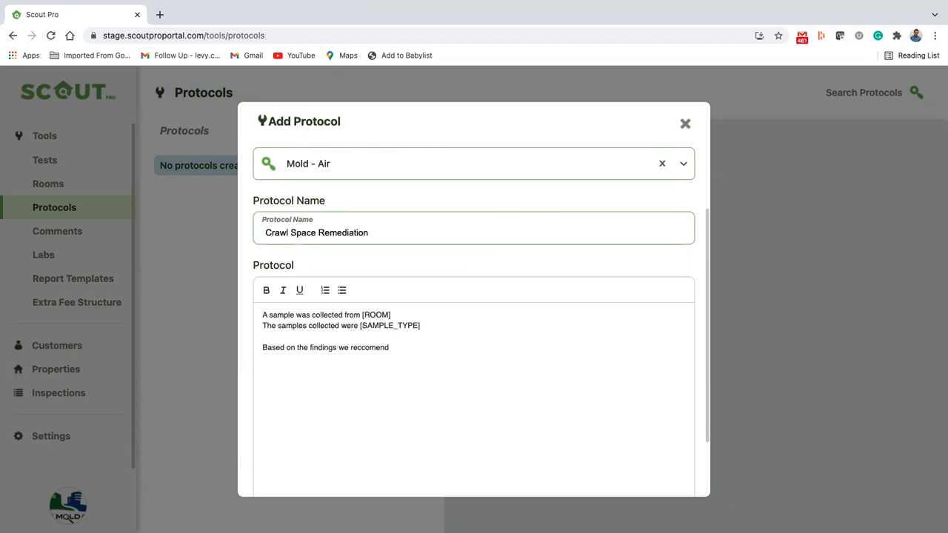
pyautogui.write('the following:')
# Add a new line reading 'Outlined below is the scope of work'
pyautogui.press('Return')
pyautogui.write('Outlined below')
pyautogui.press('BackSpace')
pyautogui.write('is the sc')
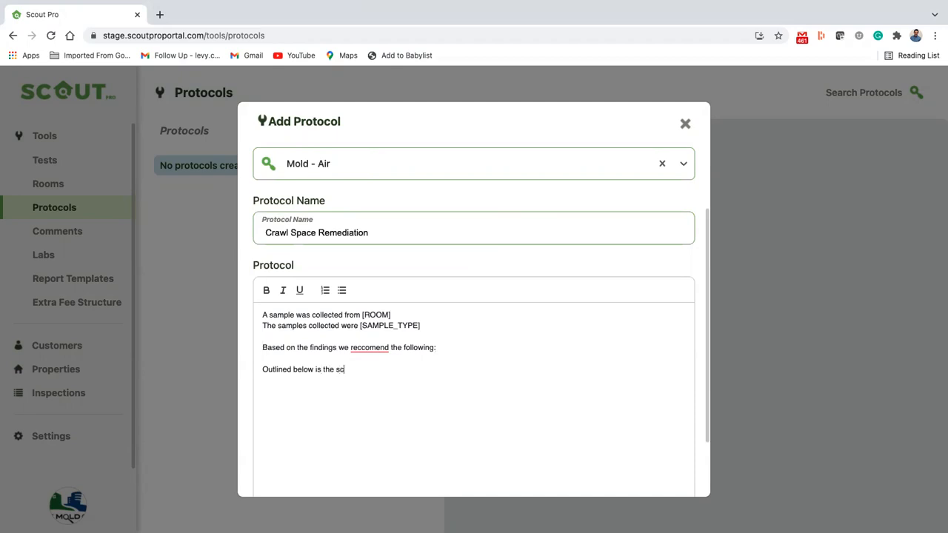
pyautogui.write('ope of worjk')
# Add a numbered list: Negative air, Remove soil, Remove insulation
pyautogui.click(325, 290)
pyautogui.write('Negative air')
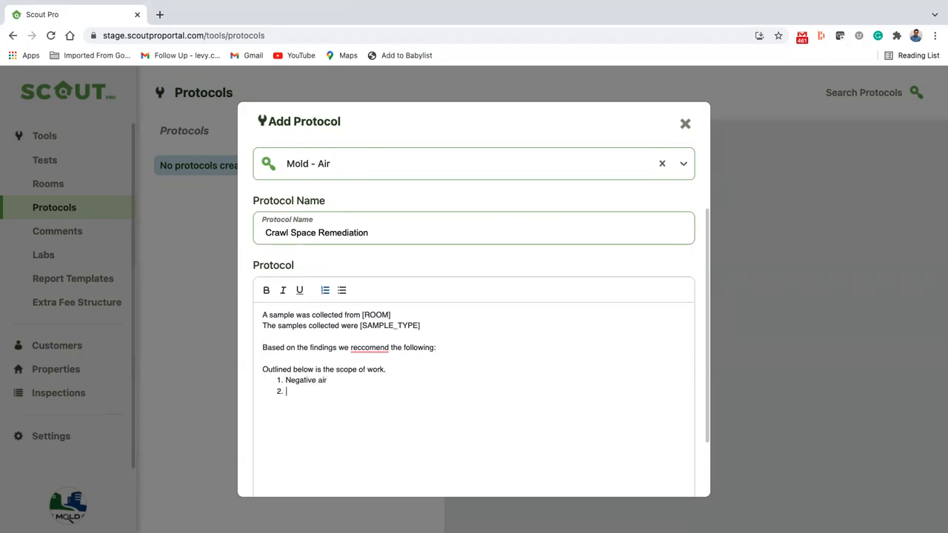
pyautogui.write(' 2. Remove soil')
pyautogui.scroll(-2, 504, 417)
pyautogui.press('Return')
pyautogui.write('Remove insultaion')
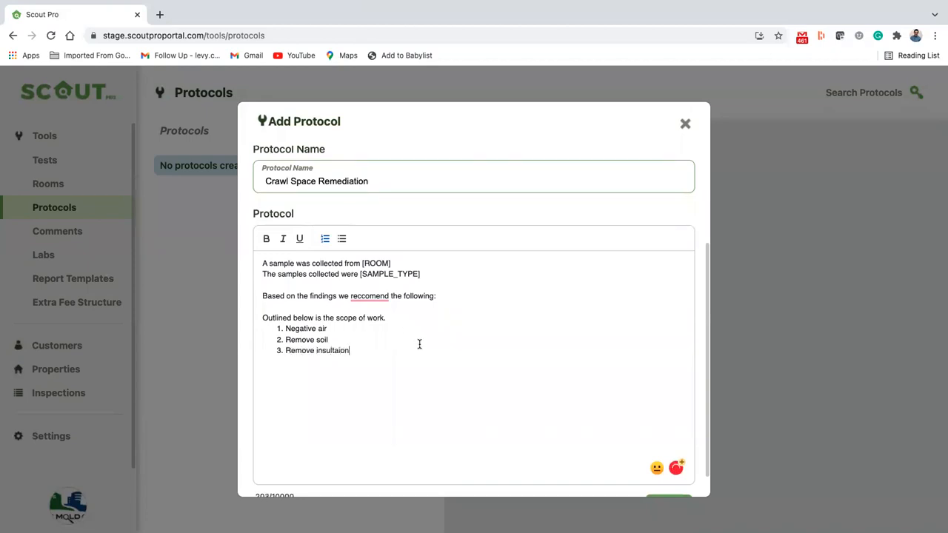
pyautogui.scroll(-1, 419, 343)
pyautogui.press('Return')
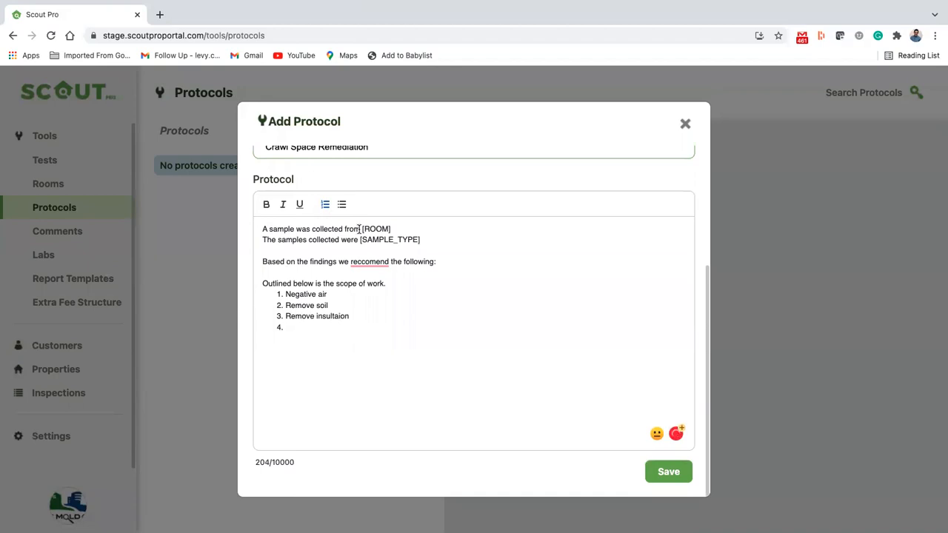
pyautogui.press('Return')
# Make the scope-of-work line bold and underlined
pyautogui.tripleClick(262, 282)
pyautogui.click(264, 209)
pyautogui.click(299, 205)
pyautogui.click(334, 357)
# Accept the spelling correction to 'insulation' in the third list item
pyautogui.moveTo(333, 314)
pyautogui.click(345, 340)
pyautogui.scroll(5, 462, 298)
pyautogui.scroll(-5, 461, 301)
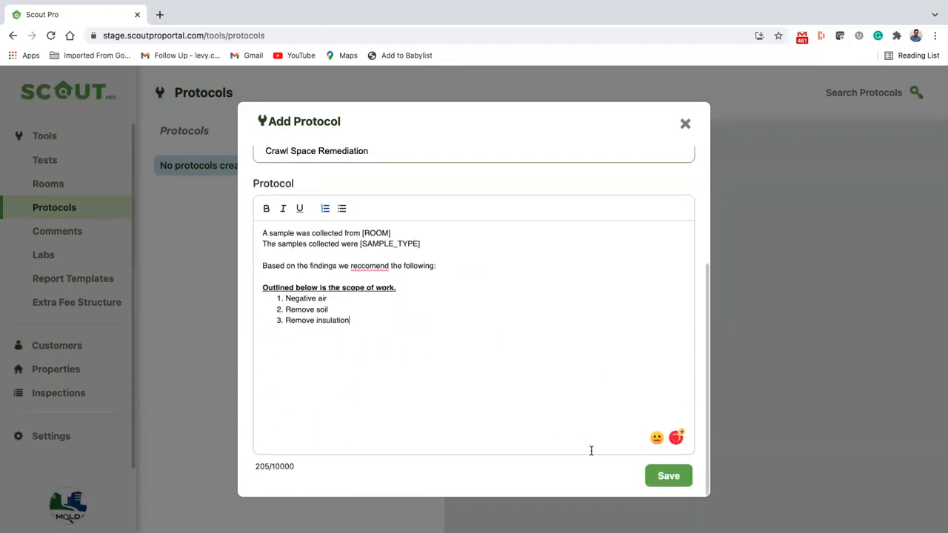
# Save the Crawl Space Remediation protocol and review its linked rooms and sample types
pyautogui.click(669, 481)
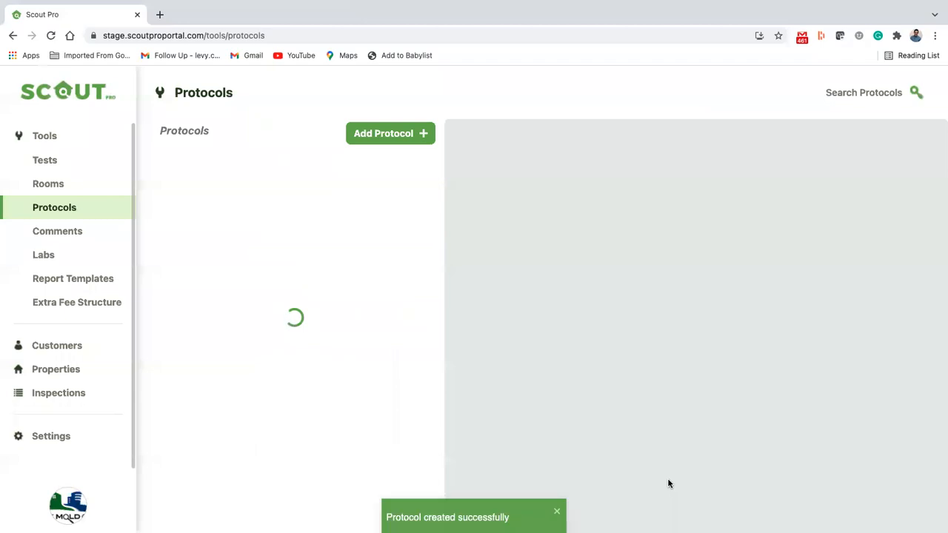
pyautogui.scroll(-5, 563, 317)
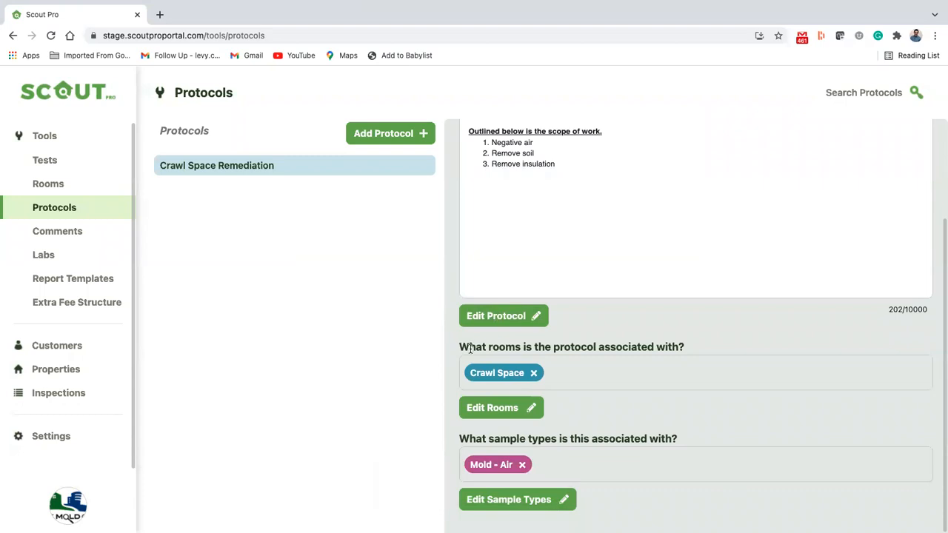
pyautogui.scroll(2, 471, 354)
pyautogui.scroll(-2, 470, 352)
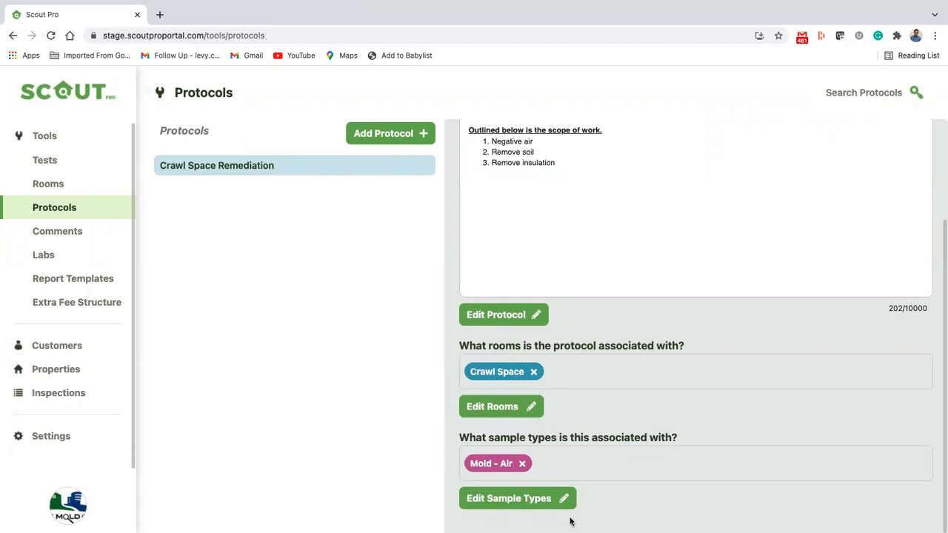
pyautogui.scroll(3, 590, 371)
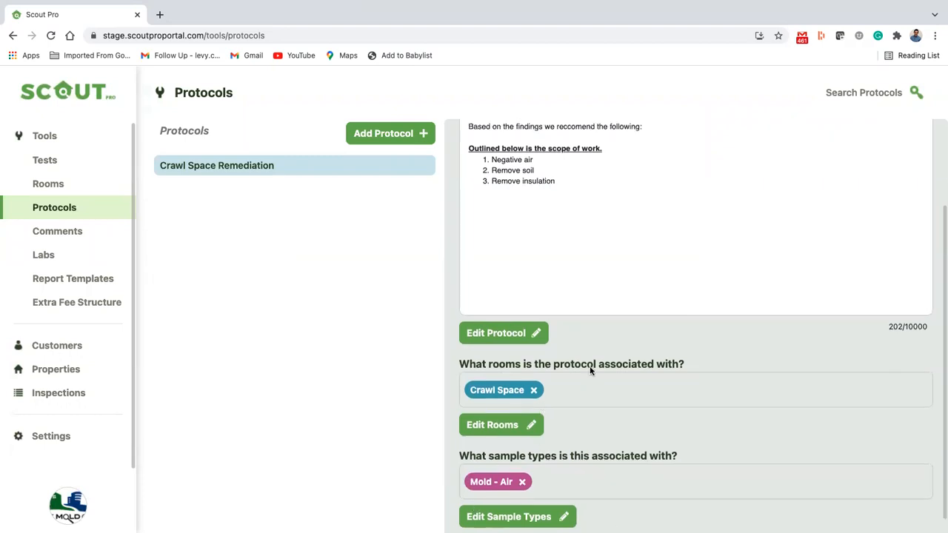
pyautogui.scroll(1, 599, 233)
pyautogui.scroll(-3, 600, 233)
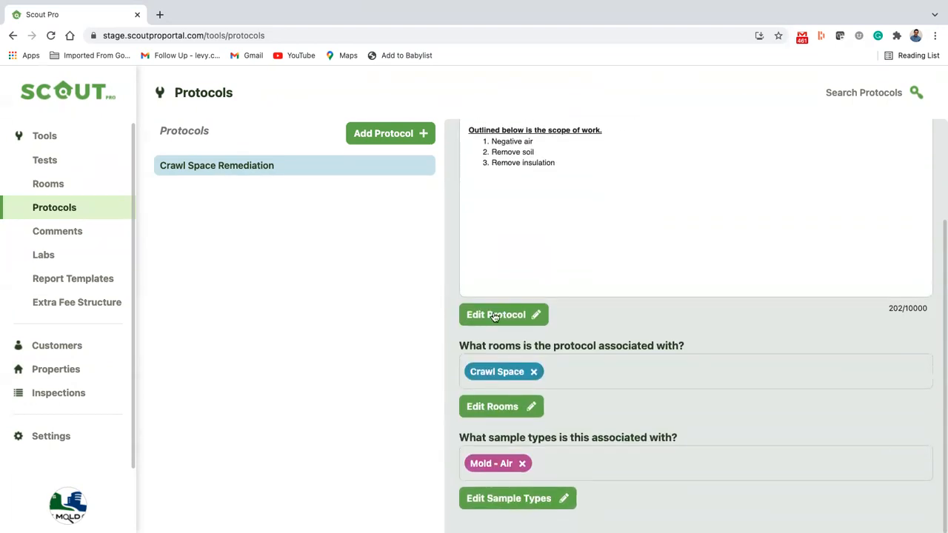
# Tick Finished Basement in the protocol's rooms, alongside Crawl Space, and save the rooms
pyautogui.click(507, 406)
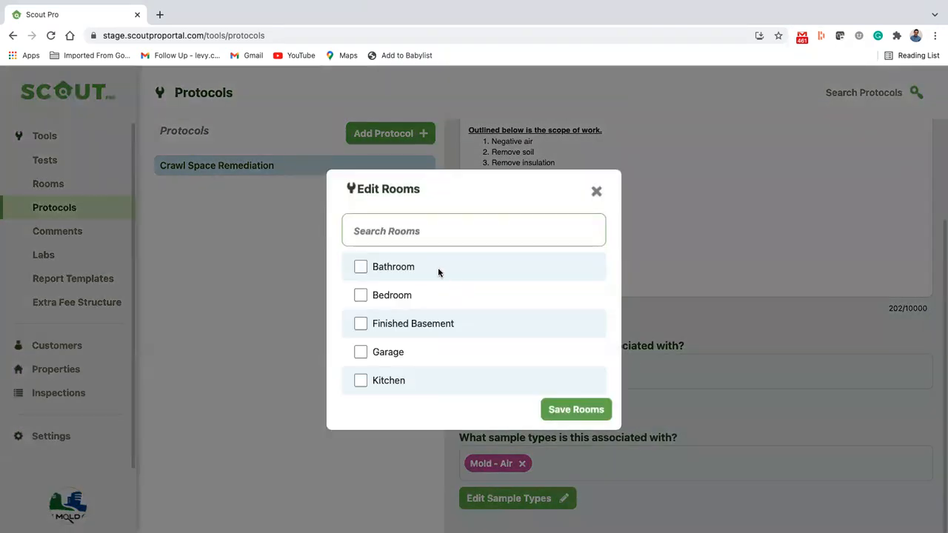
pyautogui.click(361, 326)
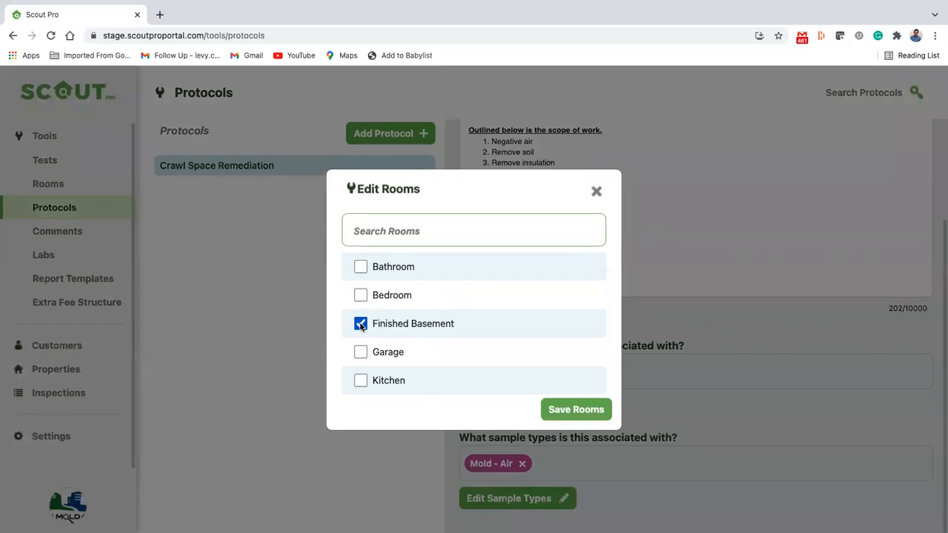
pyautogui.click(591, 414)
pyautogui.scroll(-3, 660, 378)
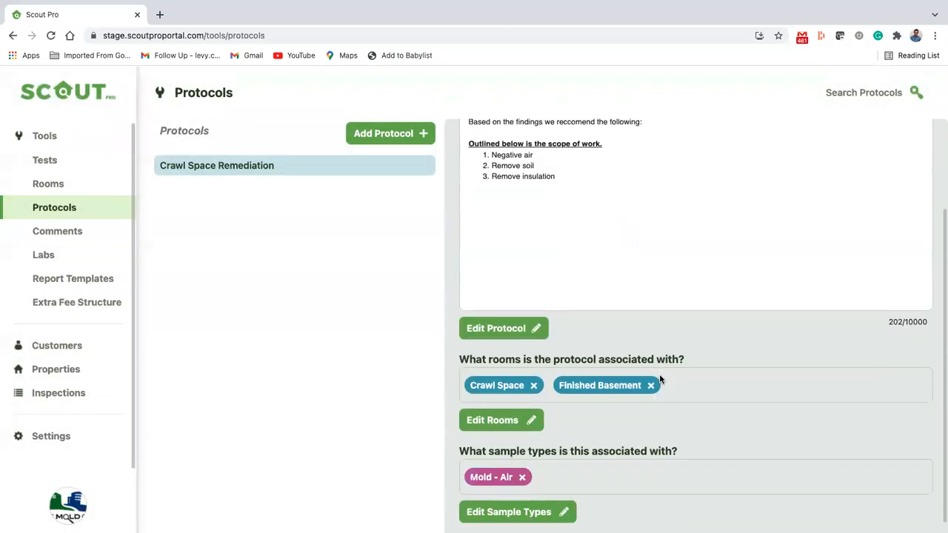
pyautogui.scroll(2, 557, 400)
pyautogui.scroll(-2, 556, 400)
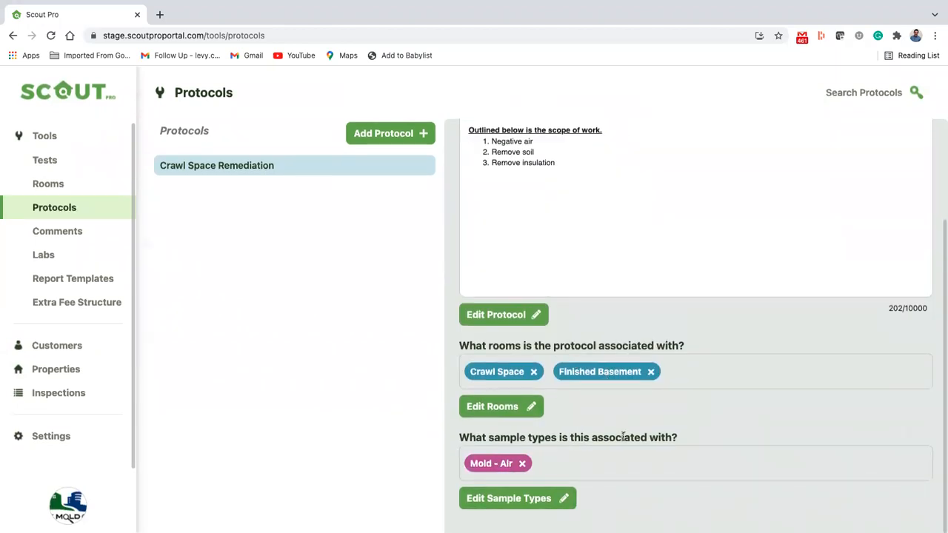
pyautogui.scroll(2, 562, 244)
pyautogui.scroll(-2, 555, 252)
# Tick Asbestos - Air in the protocol's sample types, alongside Mold - Air, and save
pyautogui.click(519, 498)
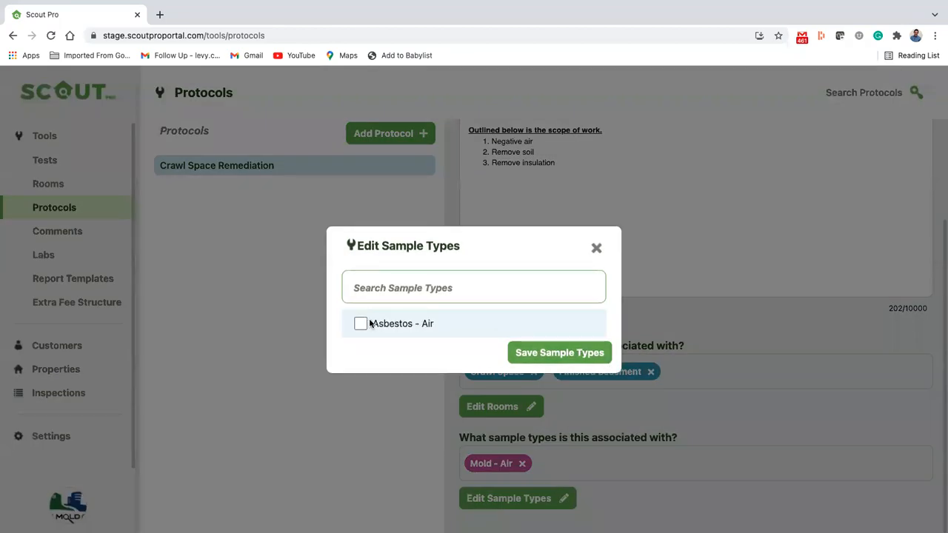
pyautogui.click(360, 323)
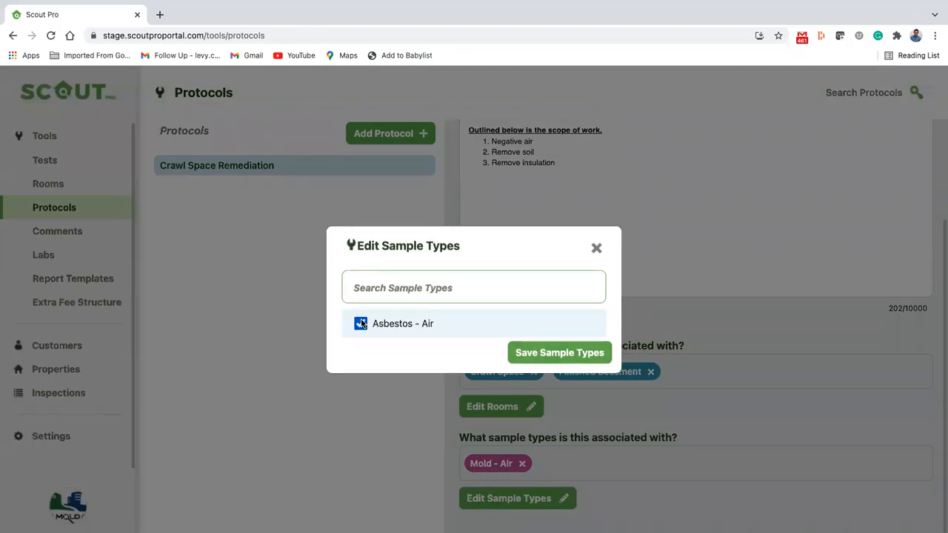
pyautogui.click(568, 353)
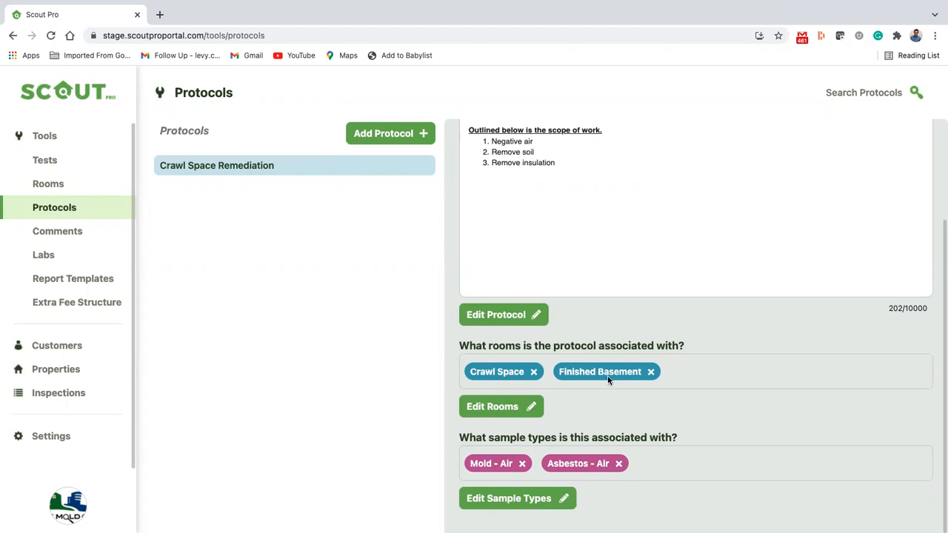
pyautogui.scroll(3, 609, 379)
pyautogui.scroll(-3, 564, 409)
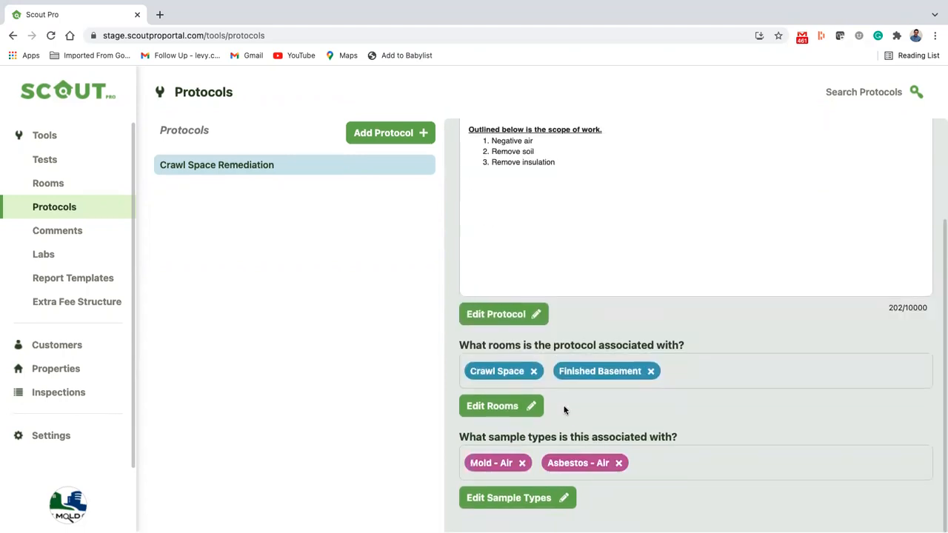
pyautogui.scroll(2, 565, 409)
pyautogui.scroll(-1, 565, 410)
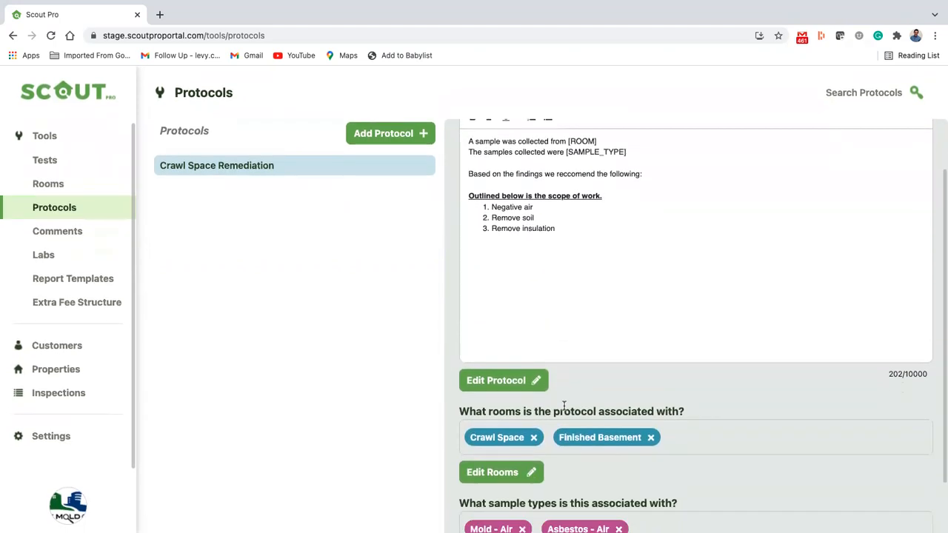
# Add 'wipe down required.' as a fourth numbered item after Remove insulation and save
pyautogui.click(511, 379)
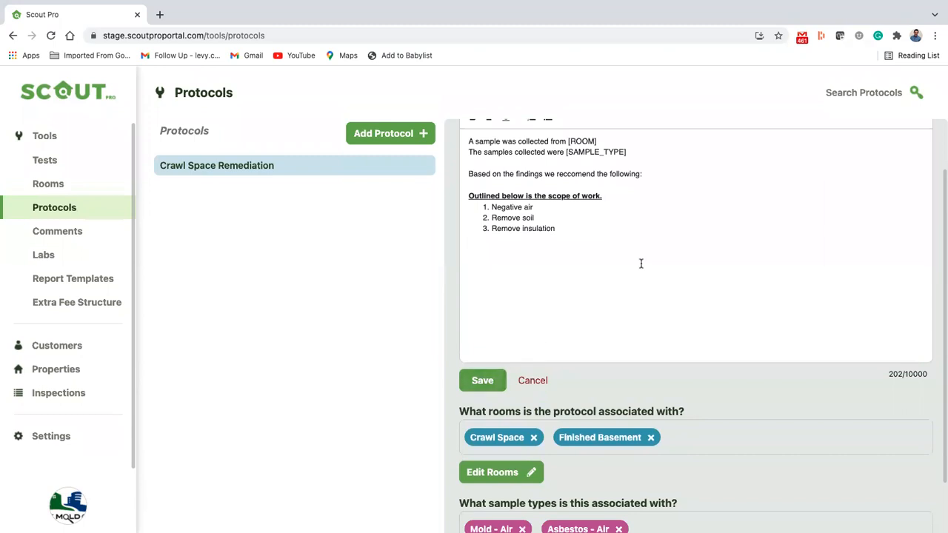
pyautogui.scroll(1, 641, 264)
pyautogui.click(576, 295)
pyautogui.press('Return')
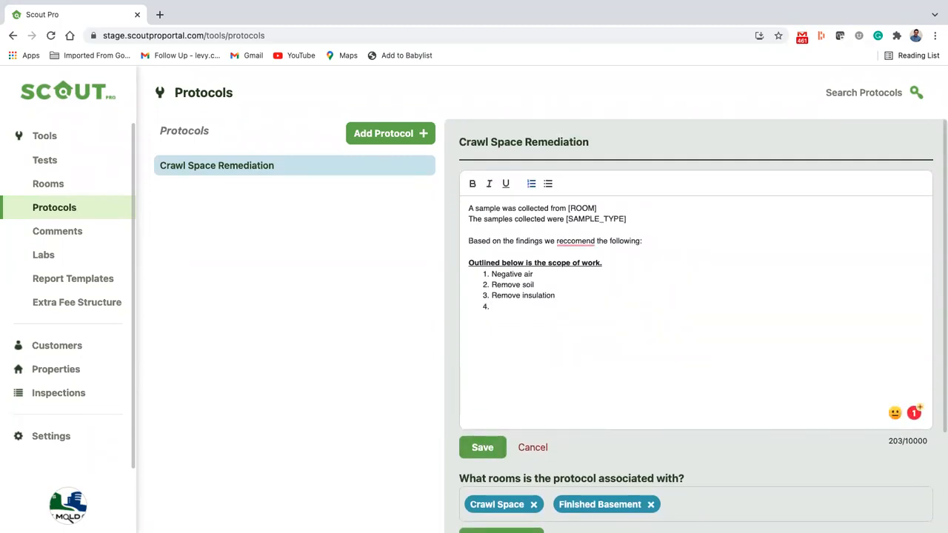
pyautogui.write('wipe down t')
pyautogui.write('equired.')
pyautogui.scroll(-3, 629, 288)
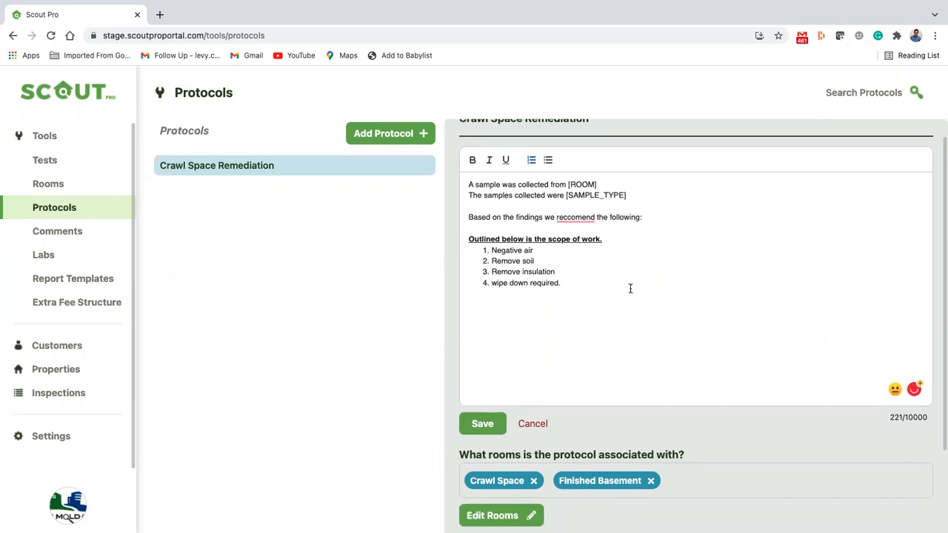
pyautogui.click(485, 376)
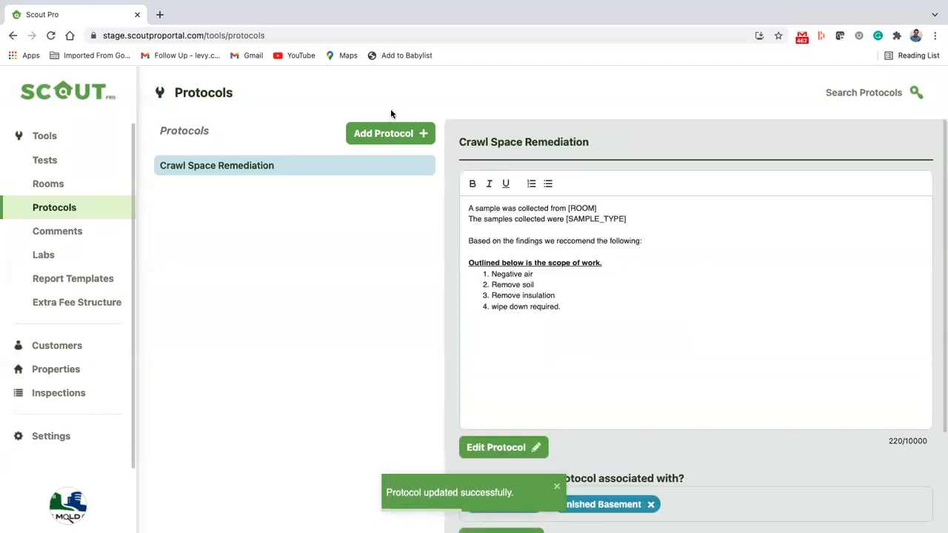
pyautogui.click(384, 137)
pyautogui.scroll(-2, 400, 192)
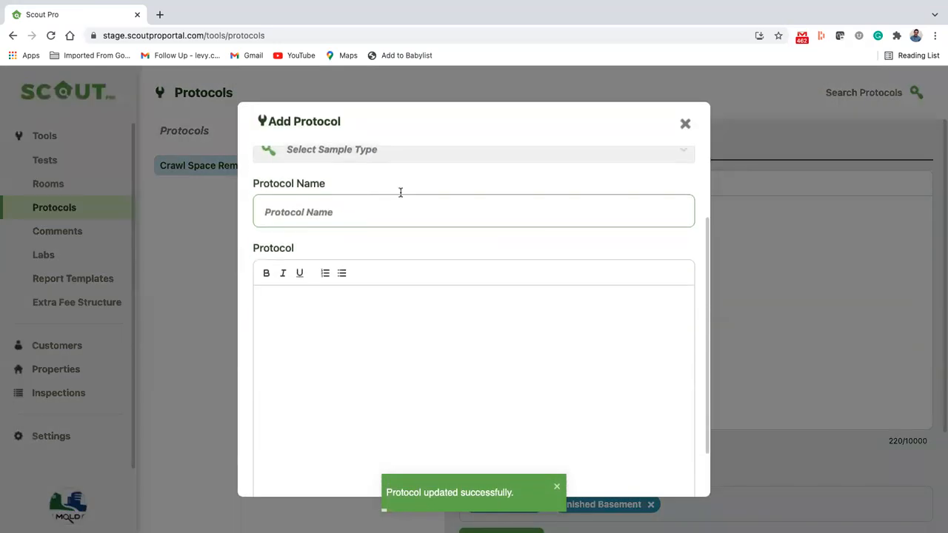
pyautogui.scroll(2, 415, 190)
pyautogui.click(414, 194)
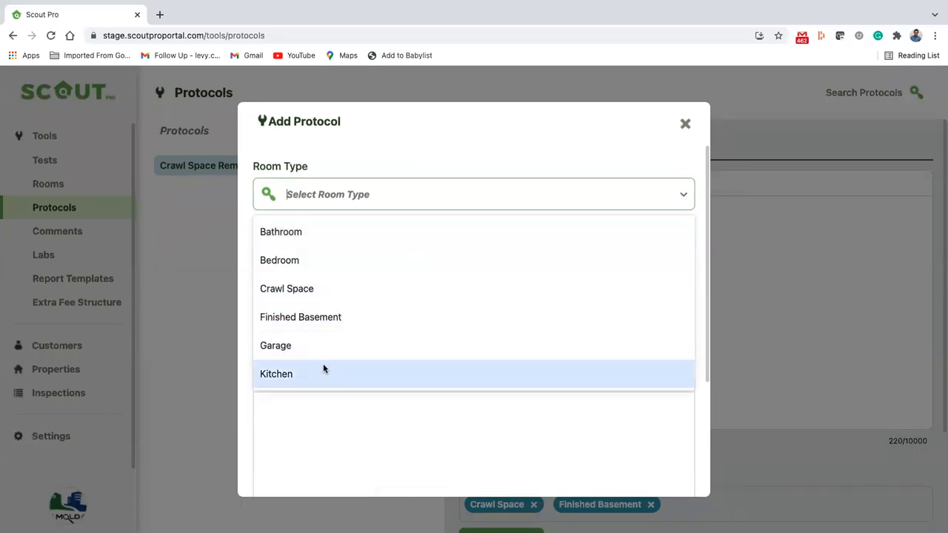
pyautogui.click(323, 373)
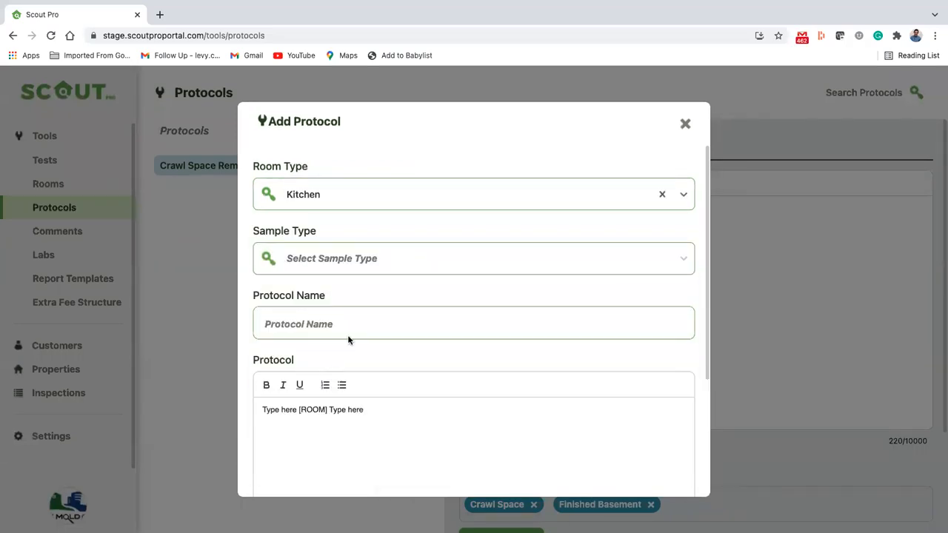
pyautogui.click(409, 262)
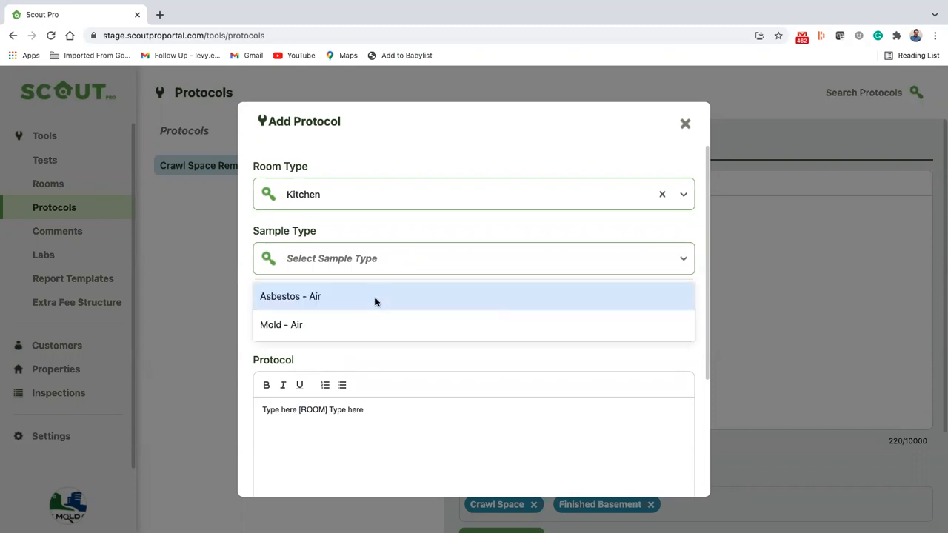
pyautogui.click(362, 319)
pyautogui.click(351, 319)
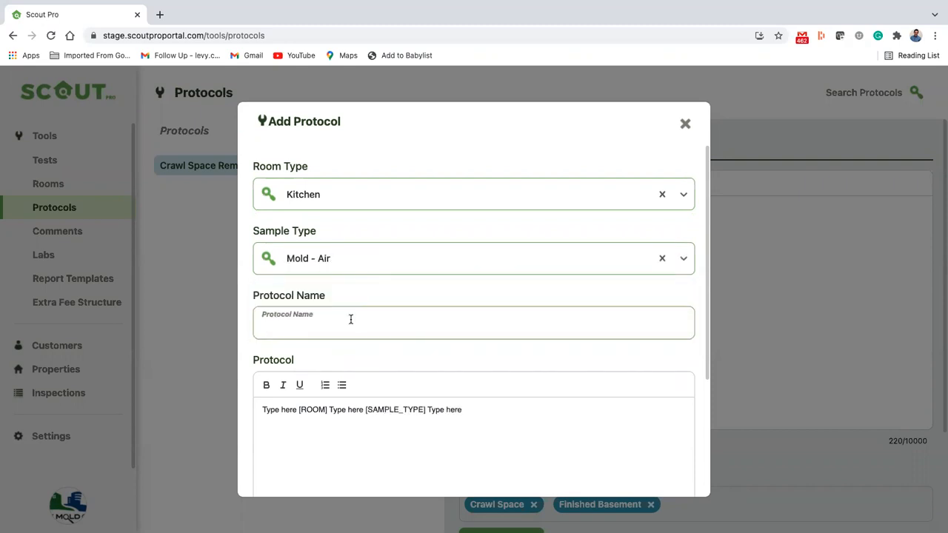
pyautogui.scroll(-2, 351, 324)
pyautogui.scroll(-2, 351, 324)
pyautogui.click(685, 123)
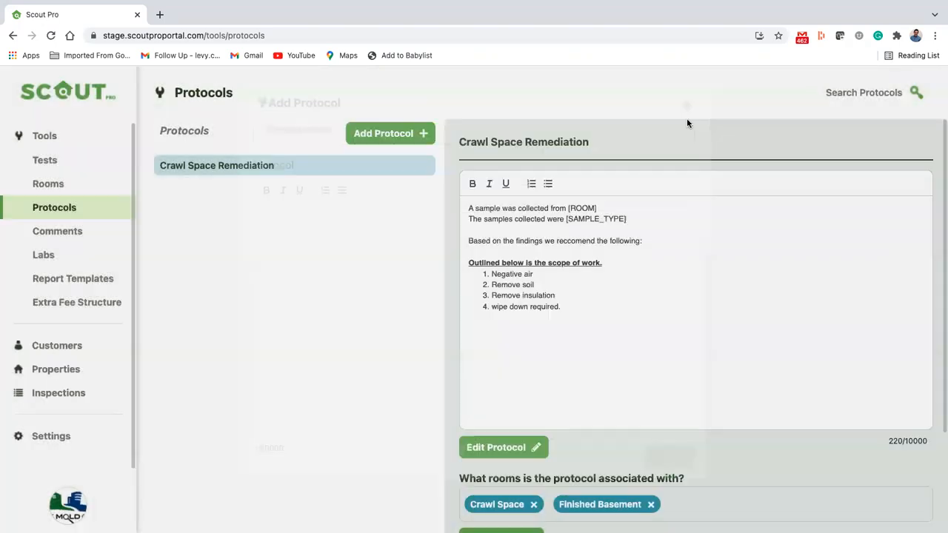
pyautogui.click(101, 233)
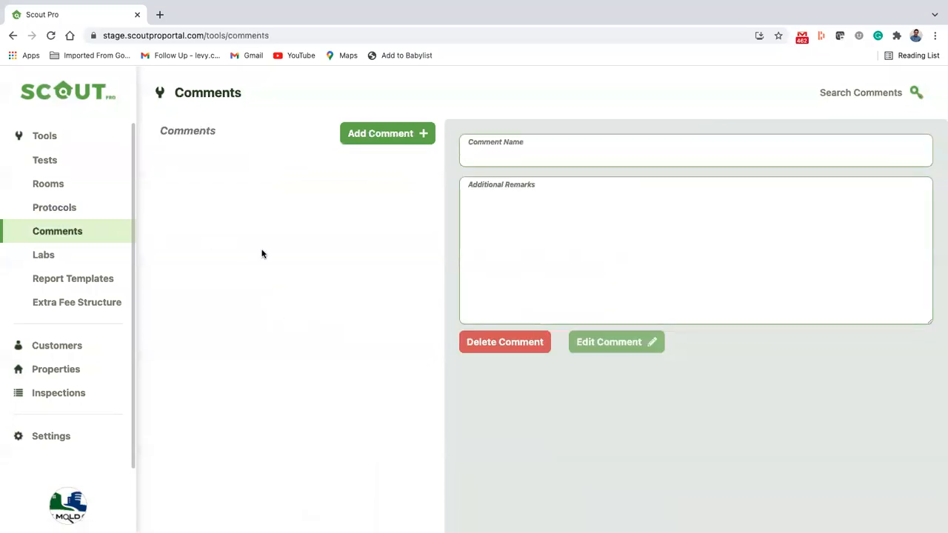
# On the Protocols list, try searching by room and sample type for 'air' and 'mold-', then clear it
pyautogui.click(100, 204)
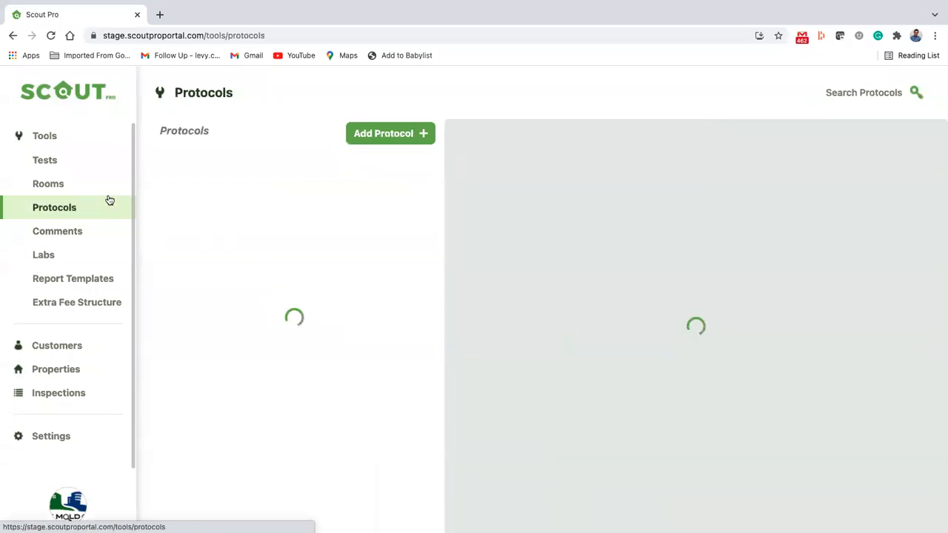
pyautogui.click(883, 100)
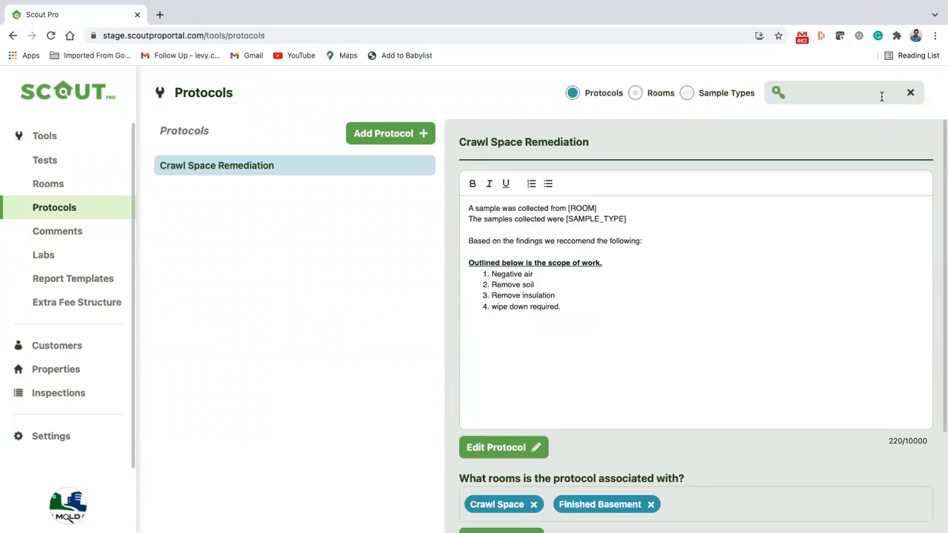
pyautogui.click(637, 95)
pyautogui.click(683, 96)
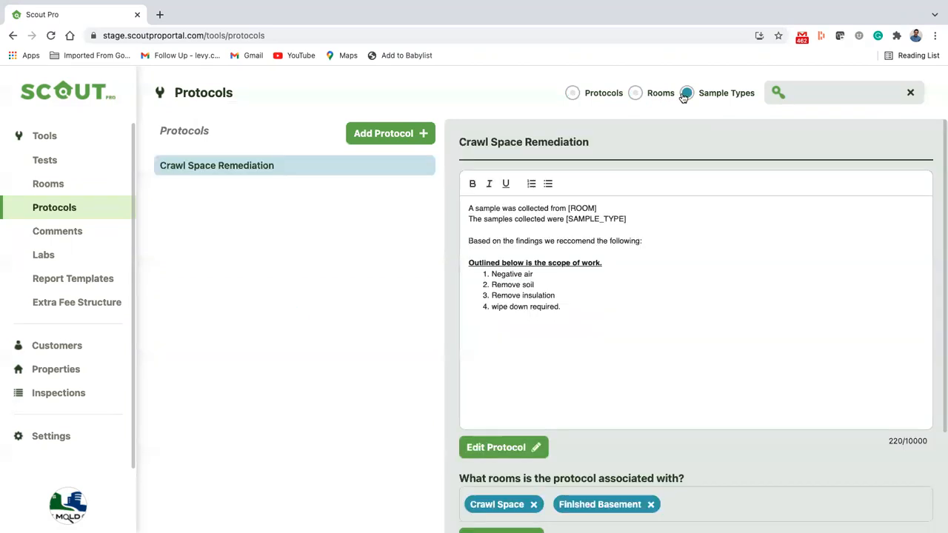
pyautogui.write('air')
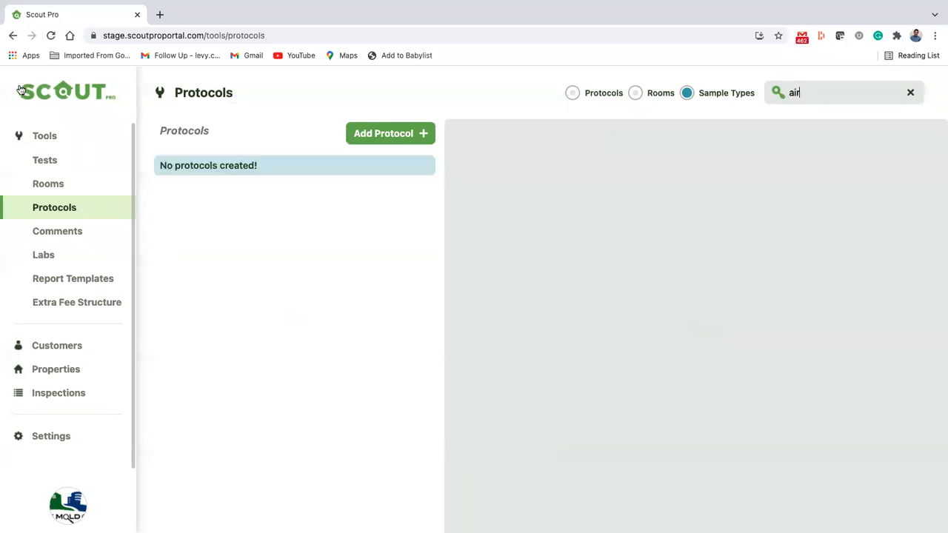
pyautogui.doubleClick(819, 90)
pyautogui.write('mold-')
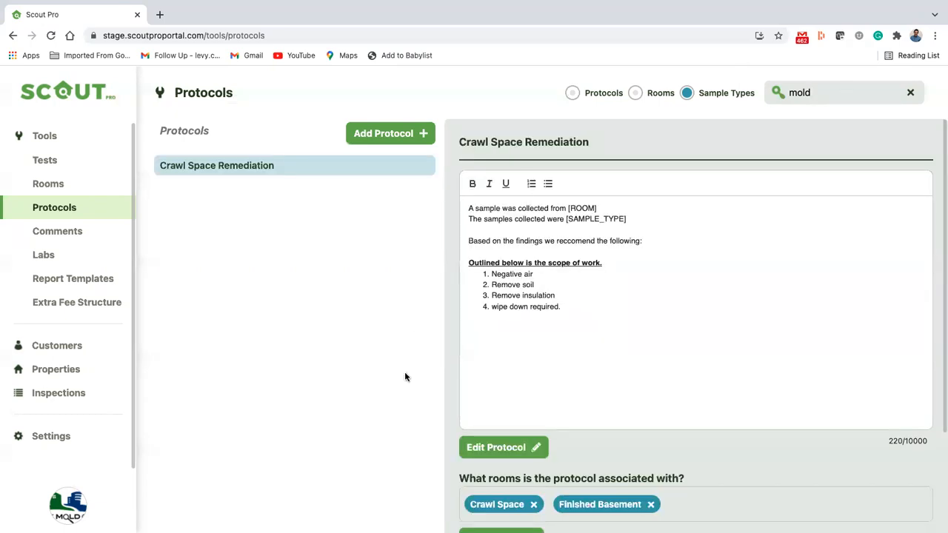
pyautogui.scroll(-2, 667, 466)
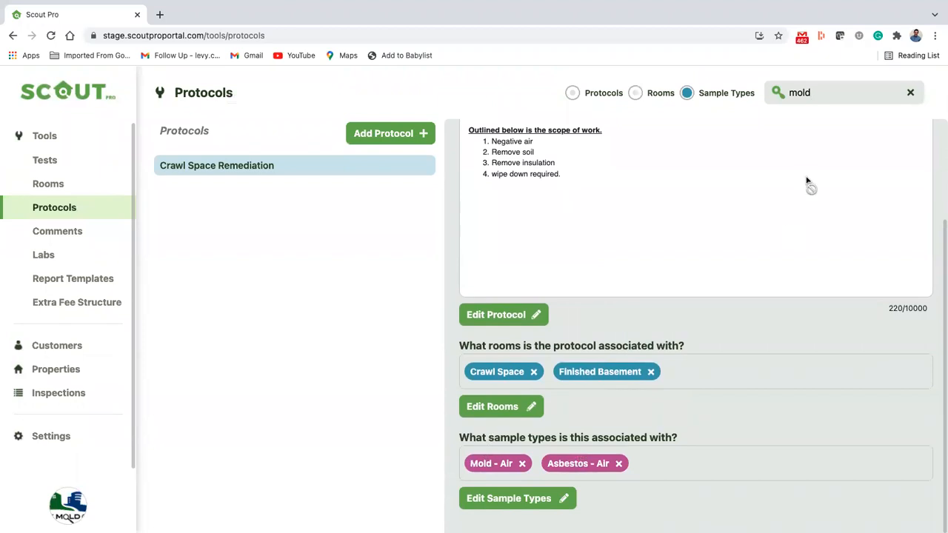
pyautogui.doubleClick(823, 90)
pyautogui.press('BackSpace')
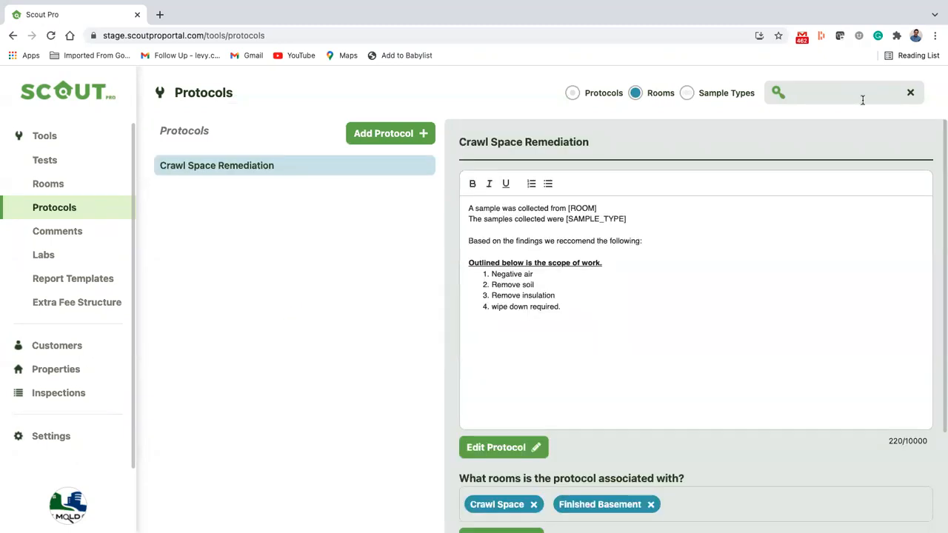
# Search protocols for 'crawl', then 'remediat', to find Crawl Space Remediation, then clear the search
pyautogui.write('crawl')
pyautogui.click(581, 94)
pyautogui.doubleClick(816, 94)
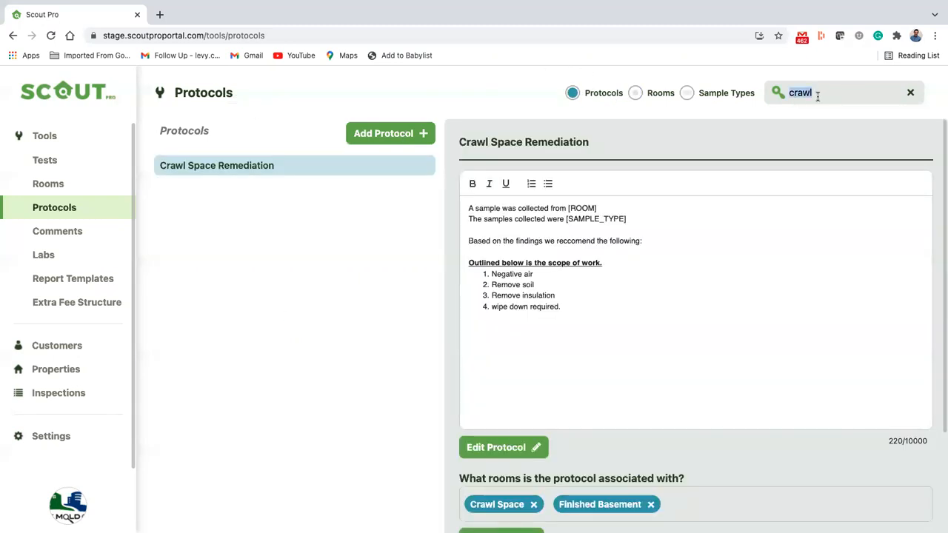
pyautogui.write('remediat')
pyautogui.click(910, 91)
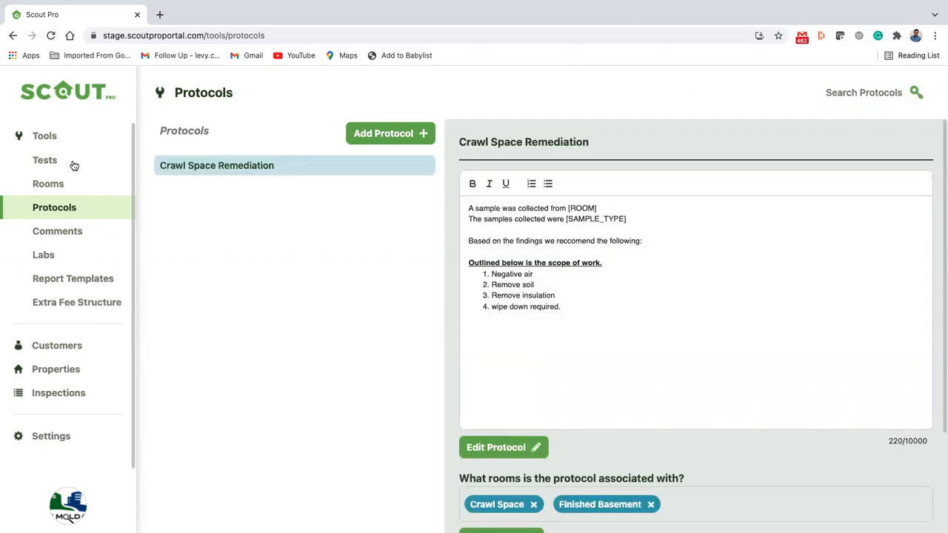
# Save a new comment 'Water damaged observed' with remarks 'on', then extend the remarks to 'on the'
pyautogui.click(53, 230)
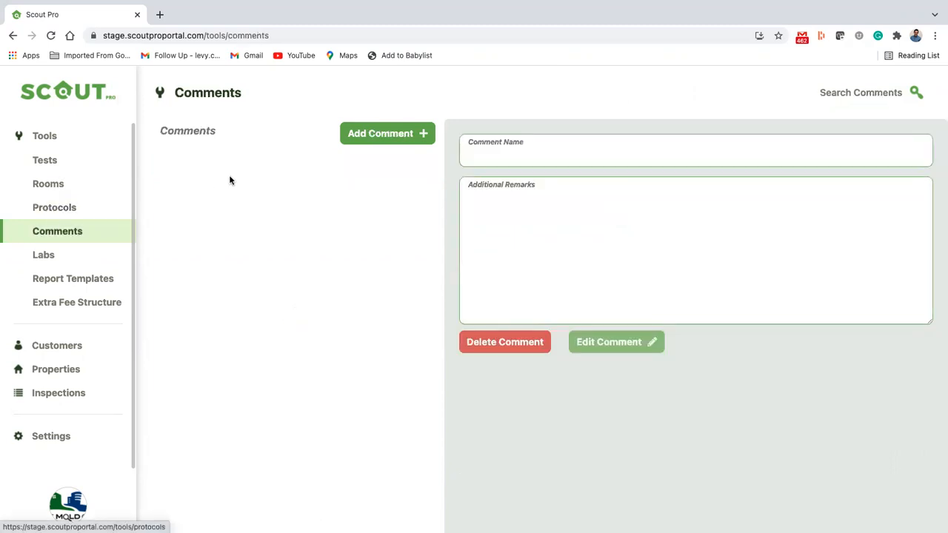
pyautogui.click(375, 135)
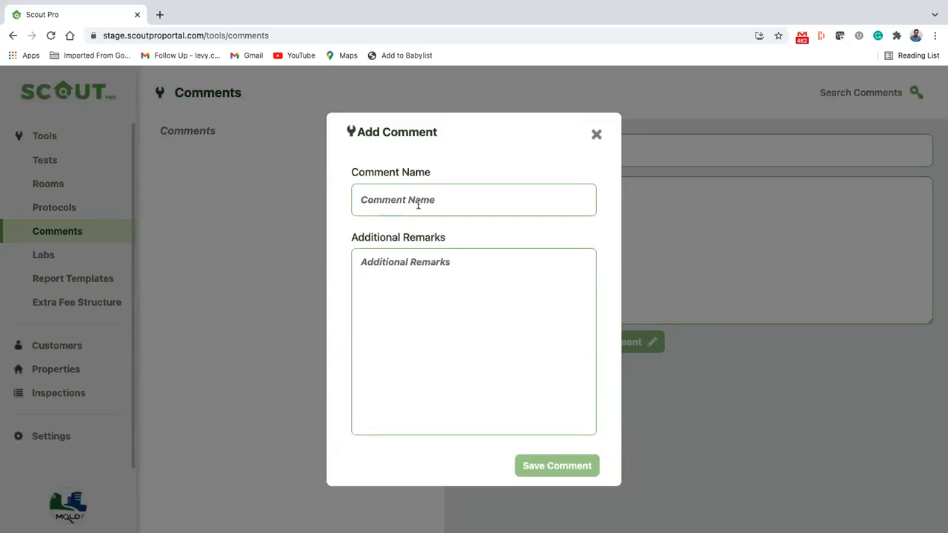
pyautogui.write('Water d')
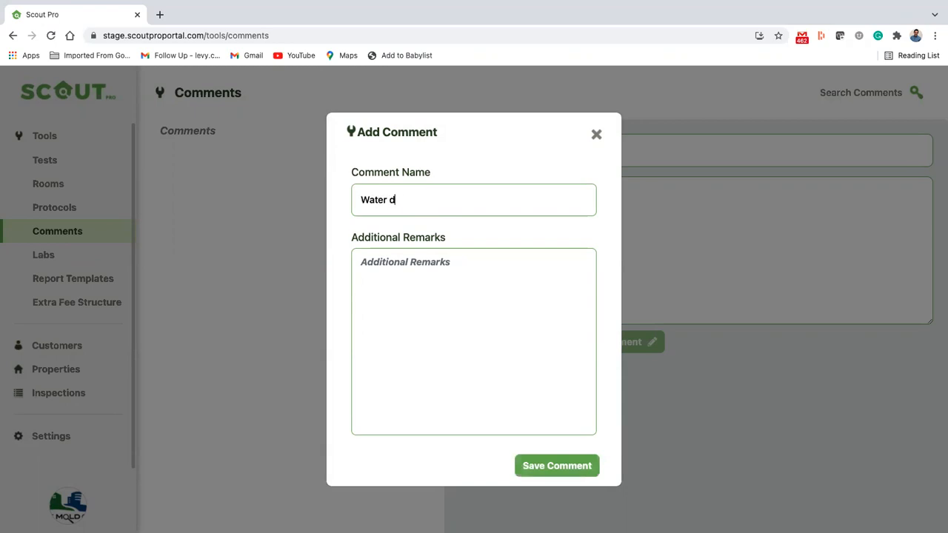
pyautogui.write('amaged observed')
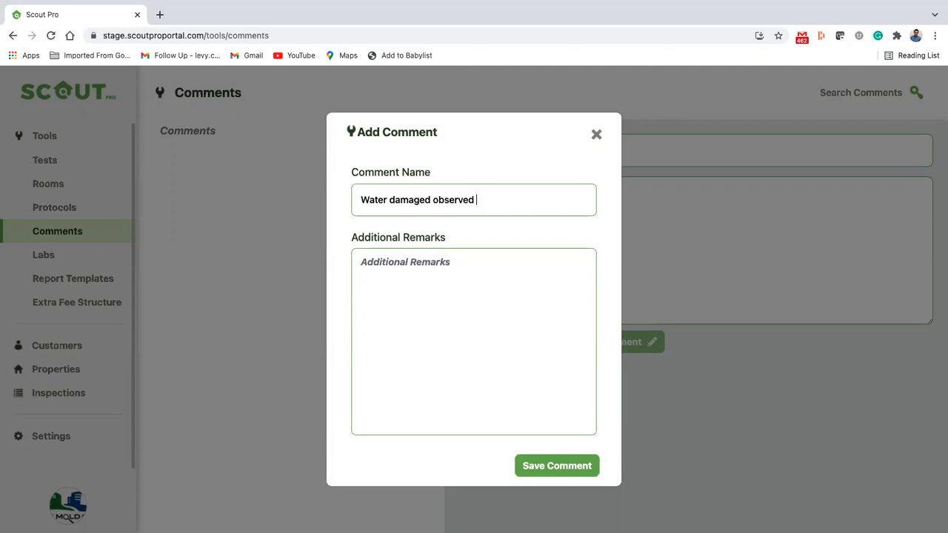
pyautogui.click(400, 286)
pyautogui.write('on')
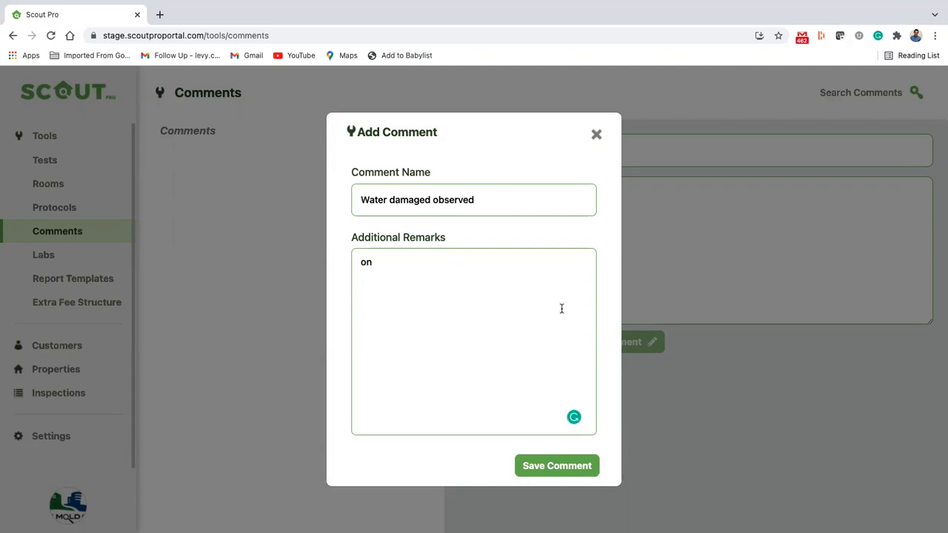
pyautogui.click(571, 465)
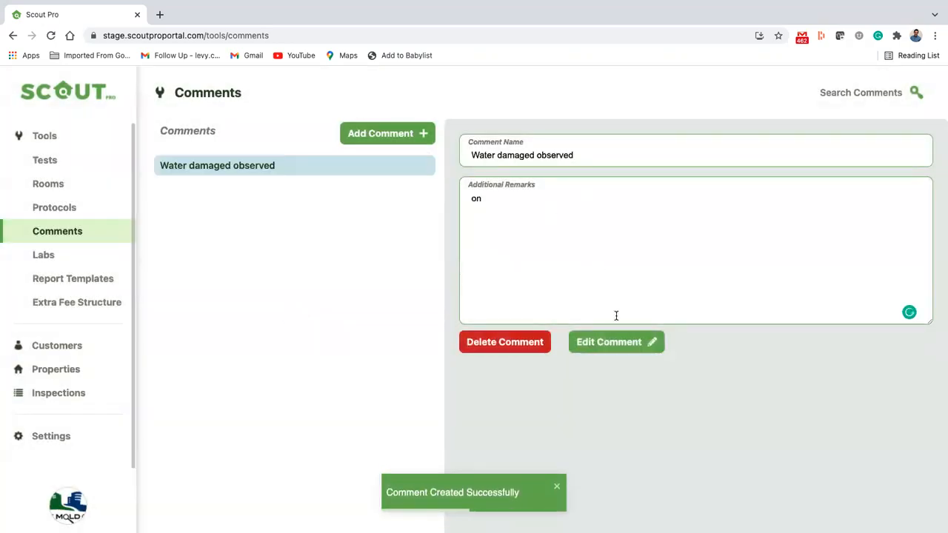
pyautogui.write('the')
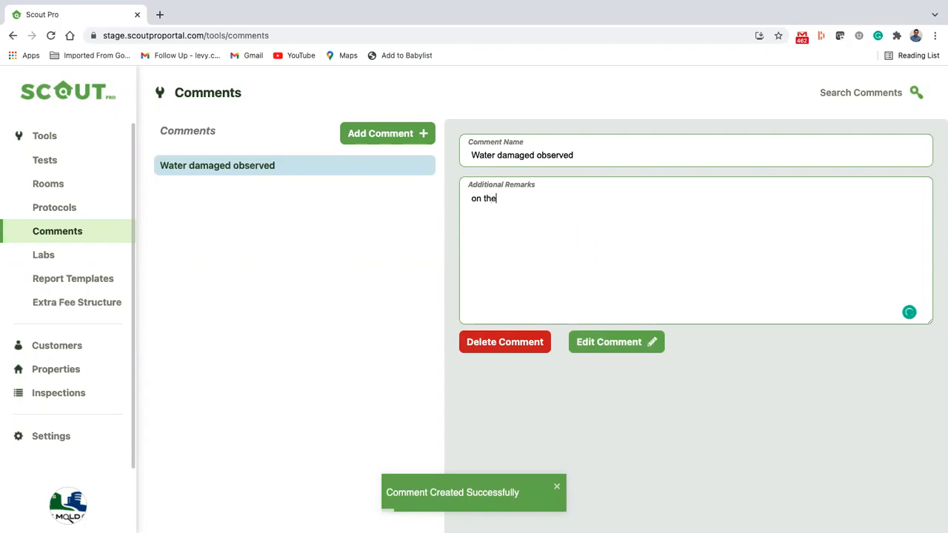
pyautogui.click(627, 352)
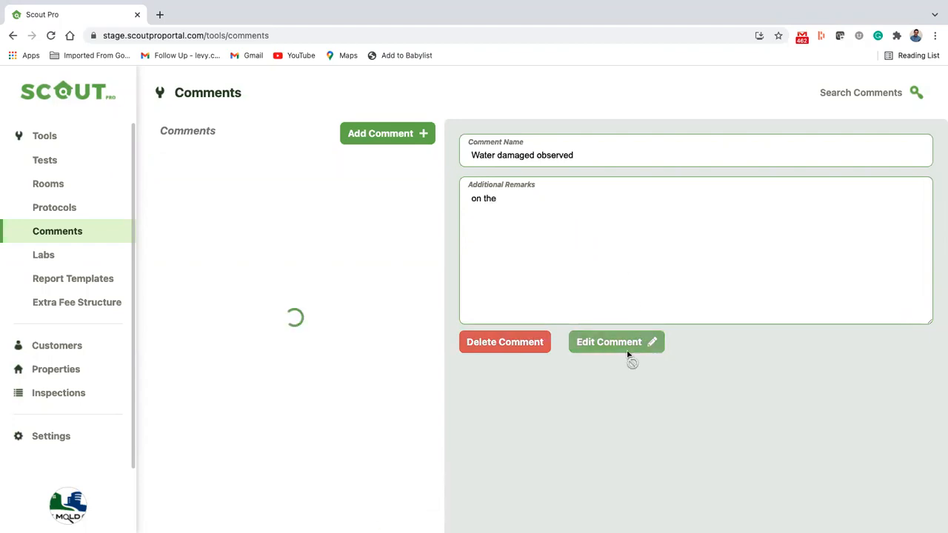
# Save the comment 'Suspect mold growth' with remarks 'observed on', fixing the mistyped 'in'
pyautogui.click(426, 137)
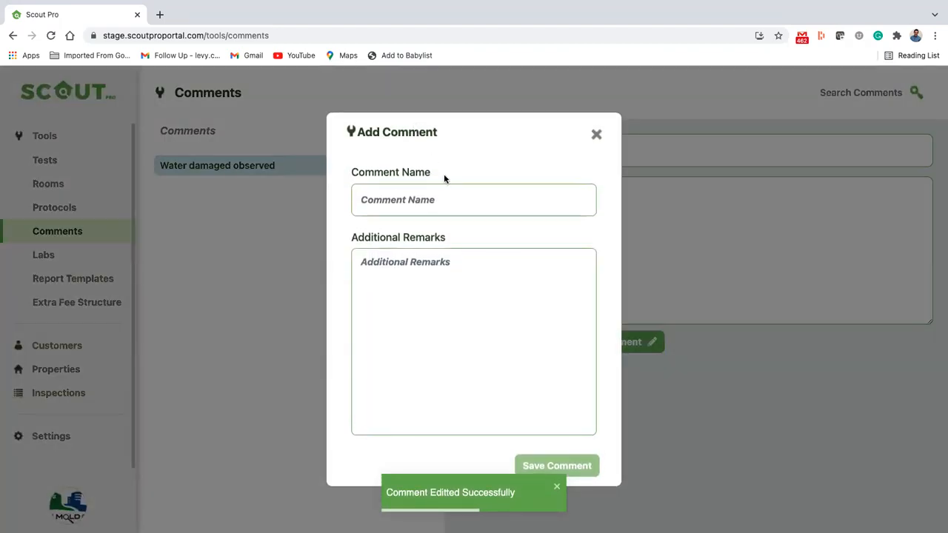
pyautogui.click(447, 195)
pyautogui.write('Sus')
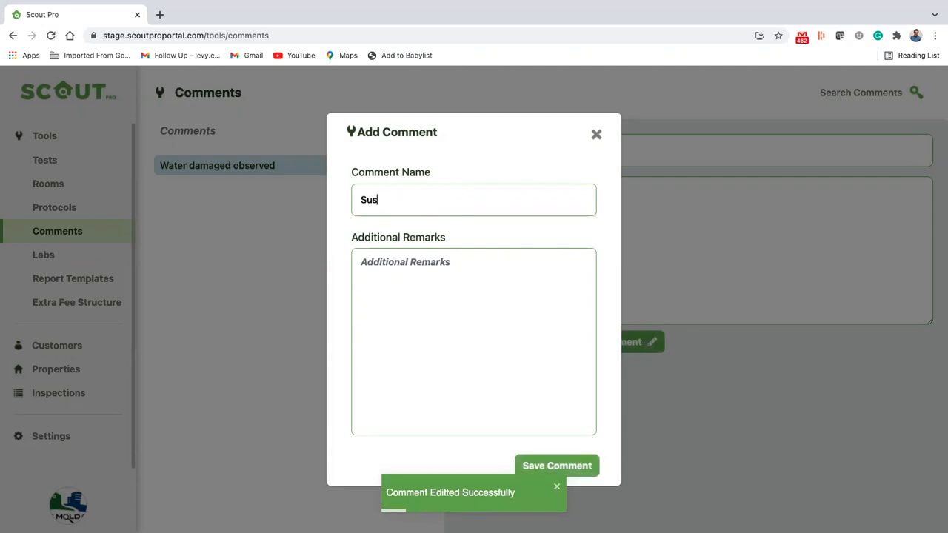
pyautogui.write('pect mo')
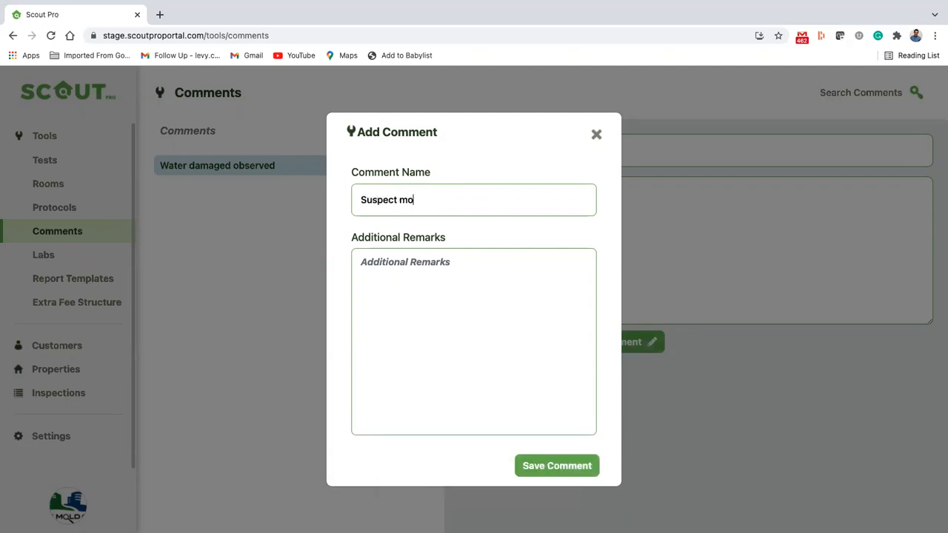
pyautogui.write('ld growth')
pyautogui.click(387, 269)
pyautogui.write('observed in')
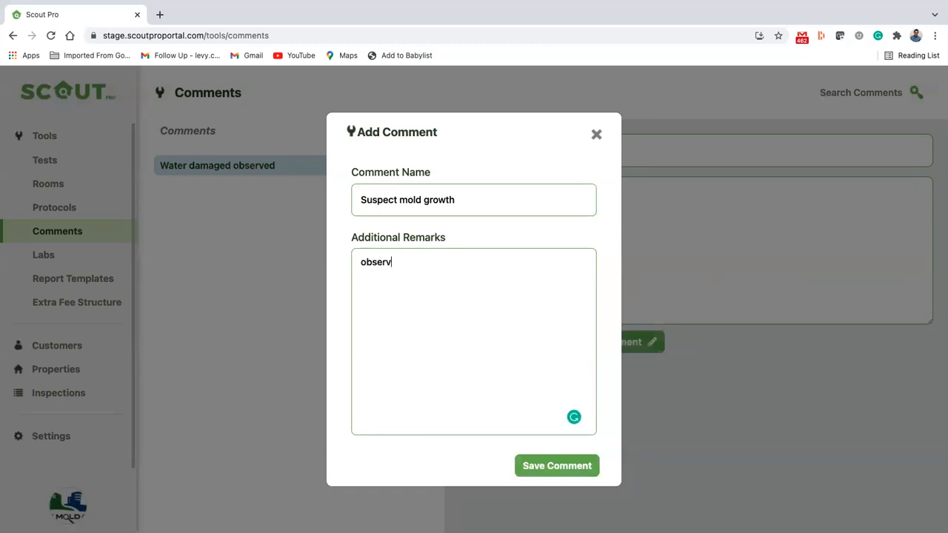
pyautogui.press('BackSpace')
pyautogui.press('BackSpace')
pyautogui.write('on')
pyautogui.click(537, 468)
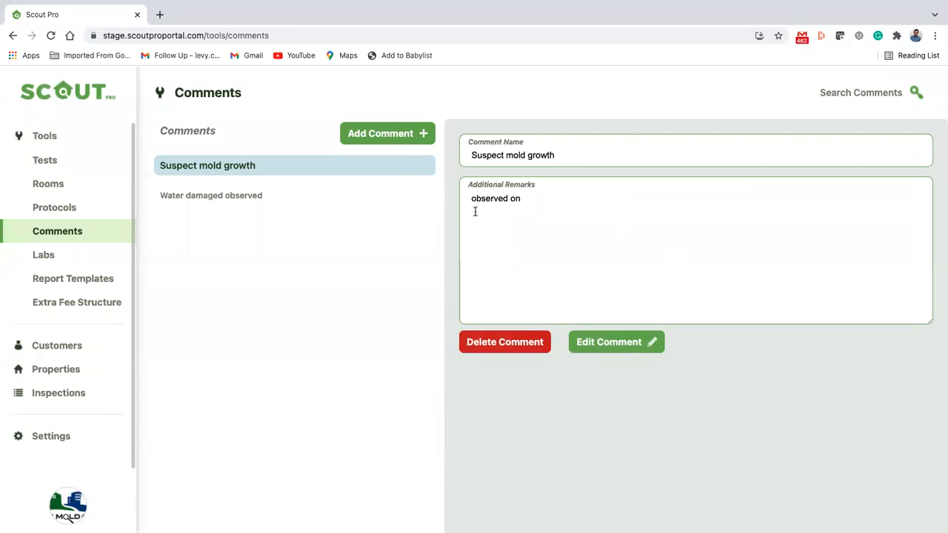
# Search the comments for 'mold', clear the search, and start a new comment
pyautogui.click(892, 92)
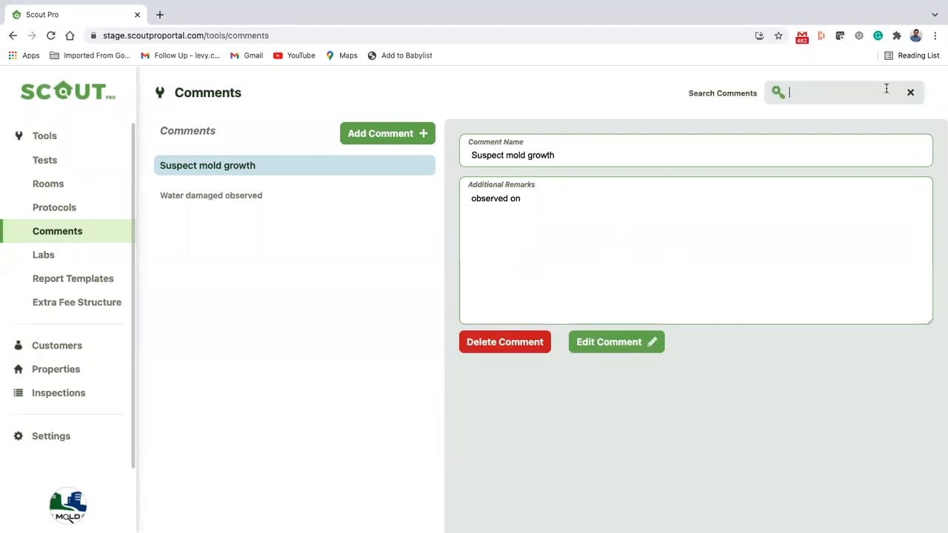
pyautogui.write('mold')
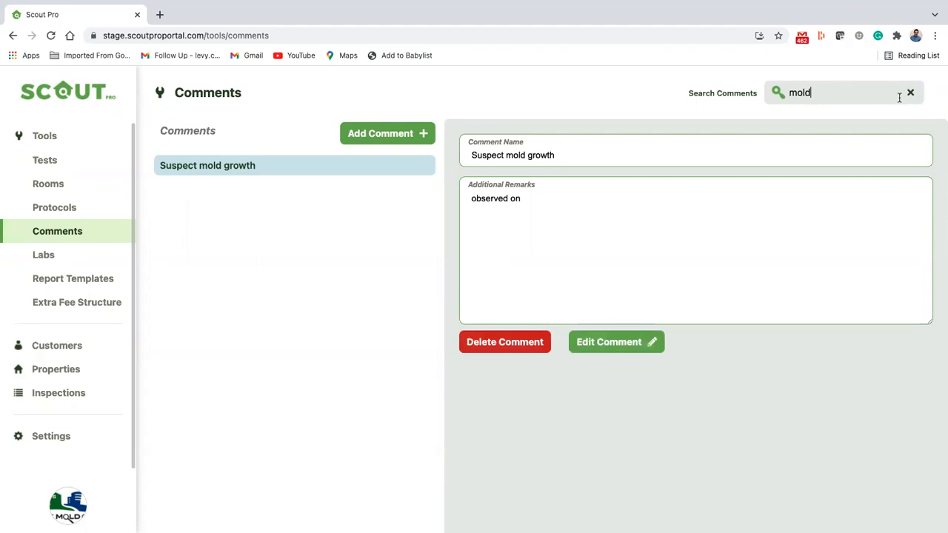
pyautogui.click(910, 92)
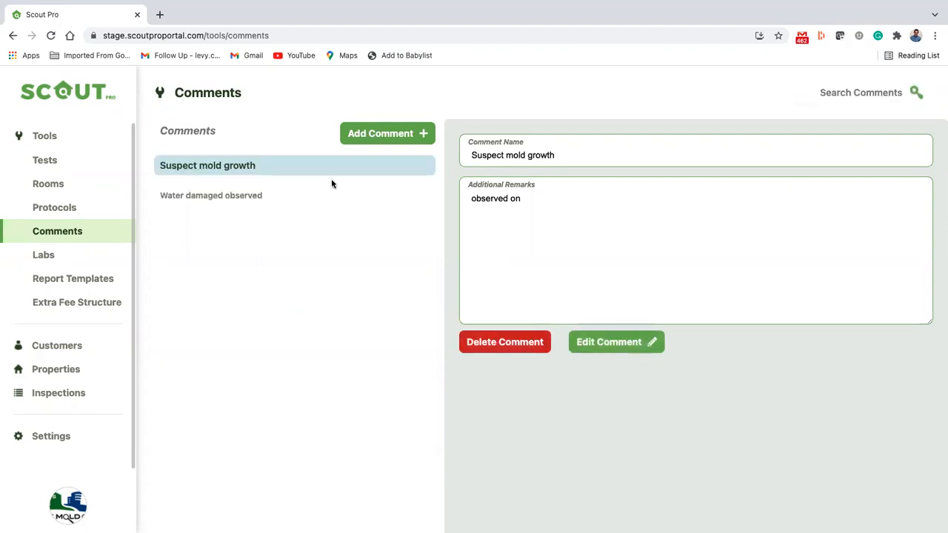
pyautogui.click(392, 135)
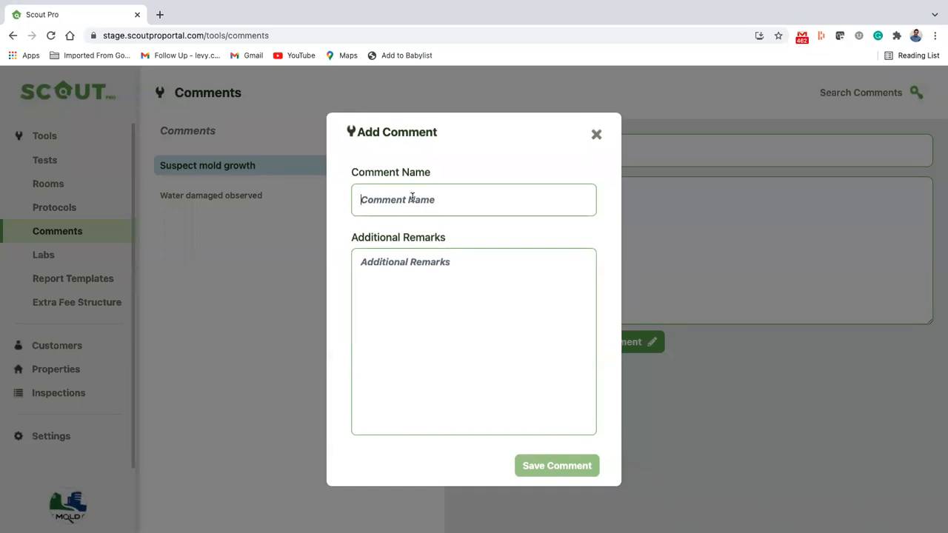
# Save the comment 'Missing Insulation' with remarks 'This is an issue'
pyautogui.click(412, 197)
pyautogui.write('Mis')
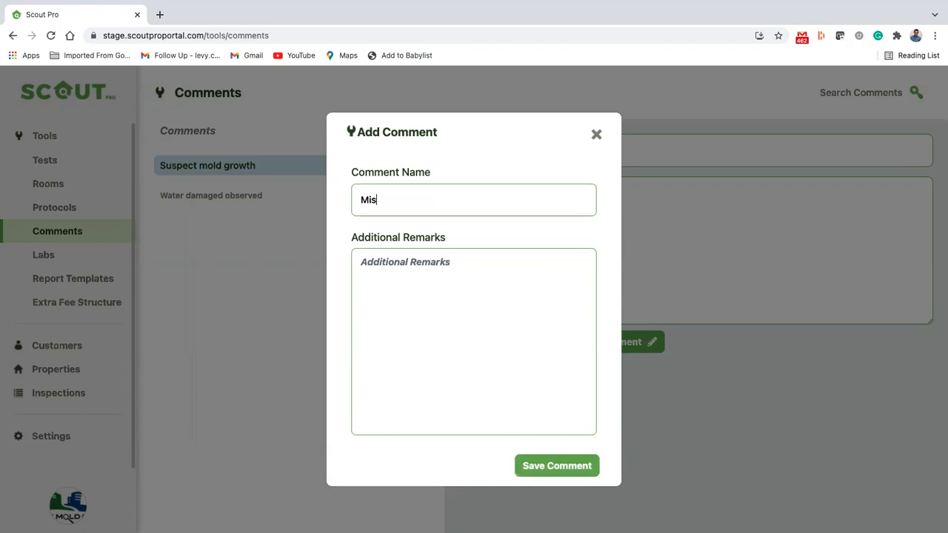
pyautogui.write('sing Insulation')
pyautogui.click(565, 331)
pyautogui.write('This ')
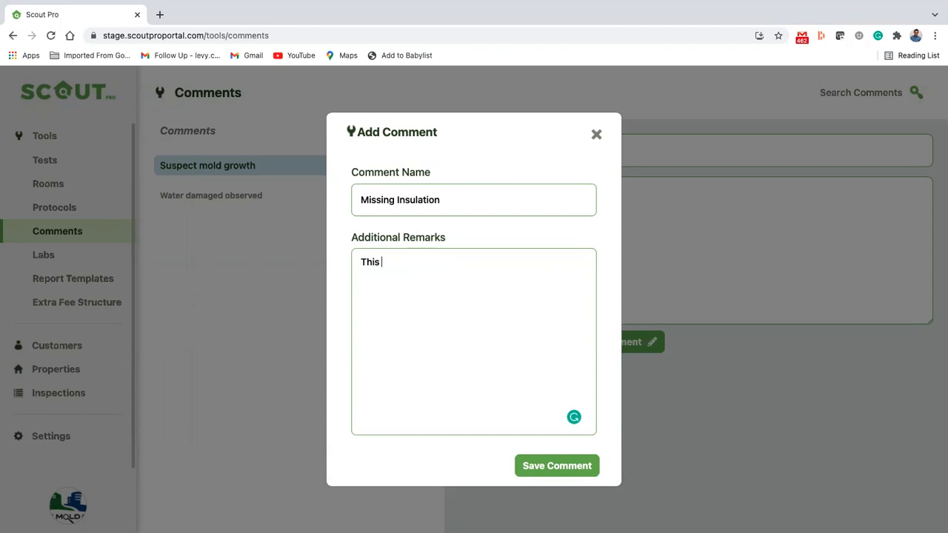
pyautogui.write('is an issue')
pyautogui.click(430, 205)
pyautogui.click(551, 469)
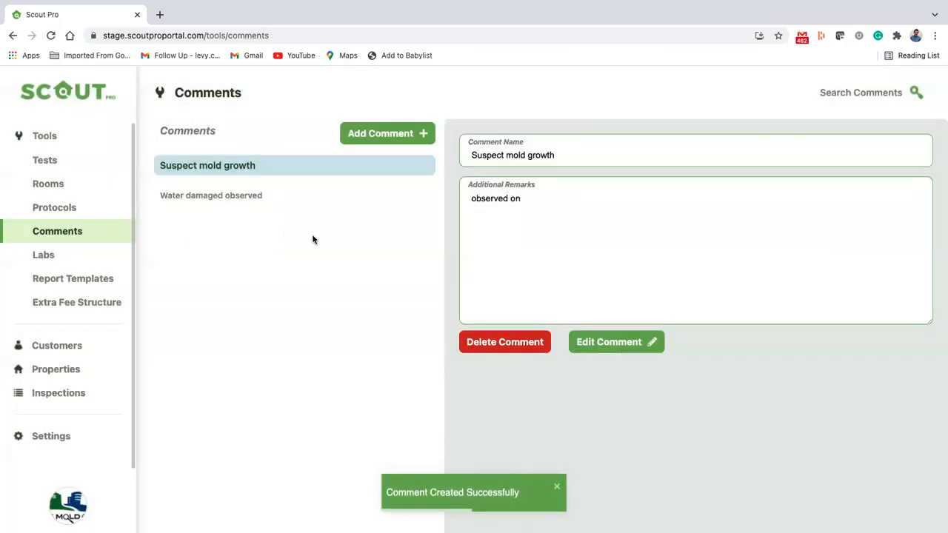
# Add another comment 'Problem with attic' with remarks 'musty smell.' and save it
pyautogui.click(387, 139)
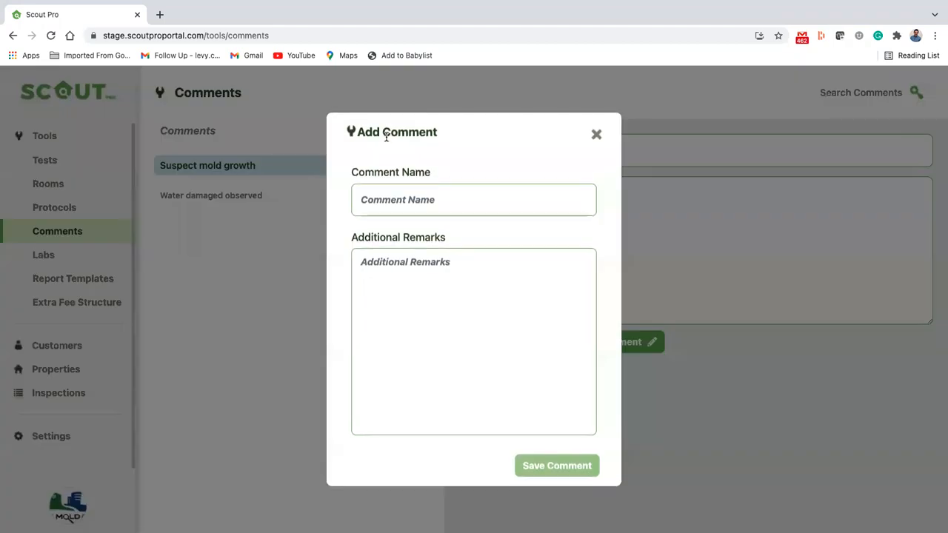
pyautogui.click(430, 200)
pyautogui.write('Problem with attic')
pyautogui.click(433, 290)
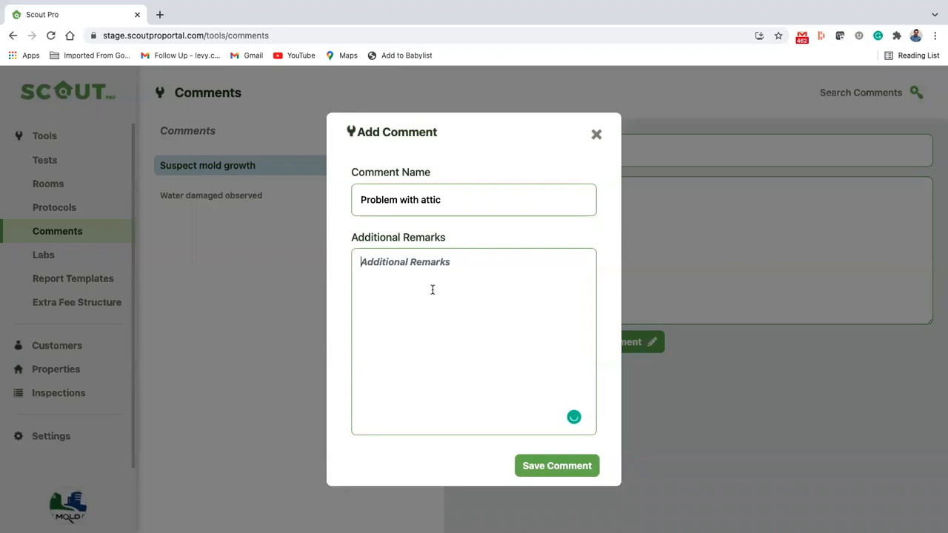
pyautogui.write('musty smell.')
pyautogui.click(565, 464)
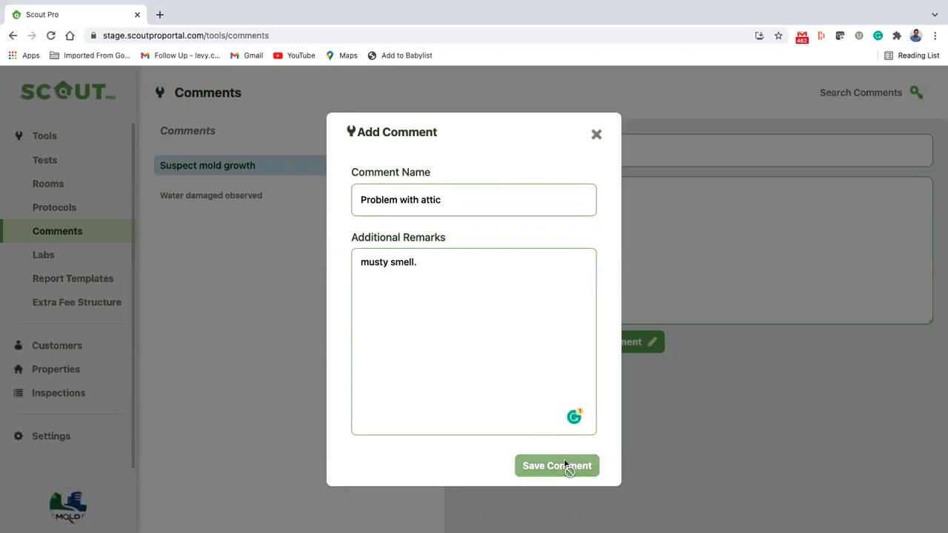
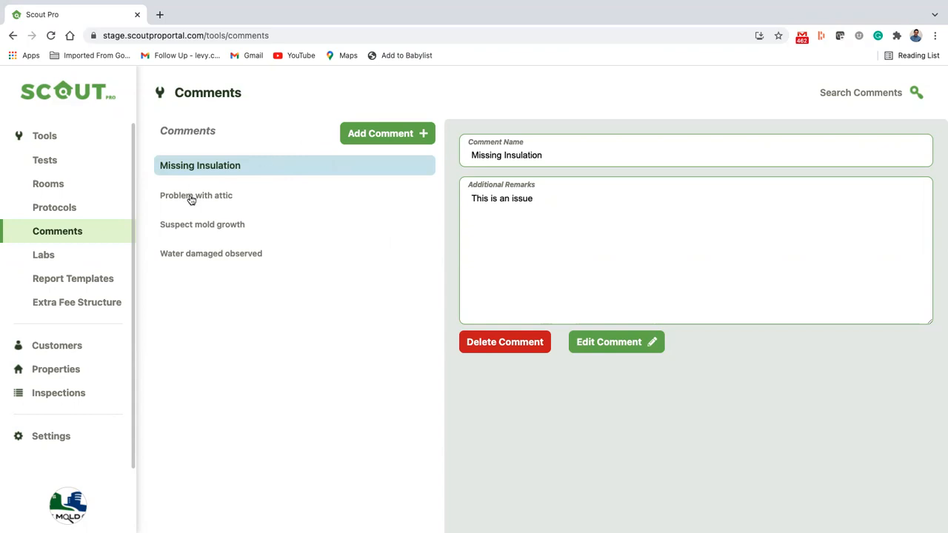
# Open Labs under Tools to see the still-empty list of labs
pyautogui.click(59, 255)
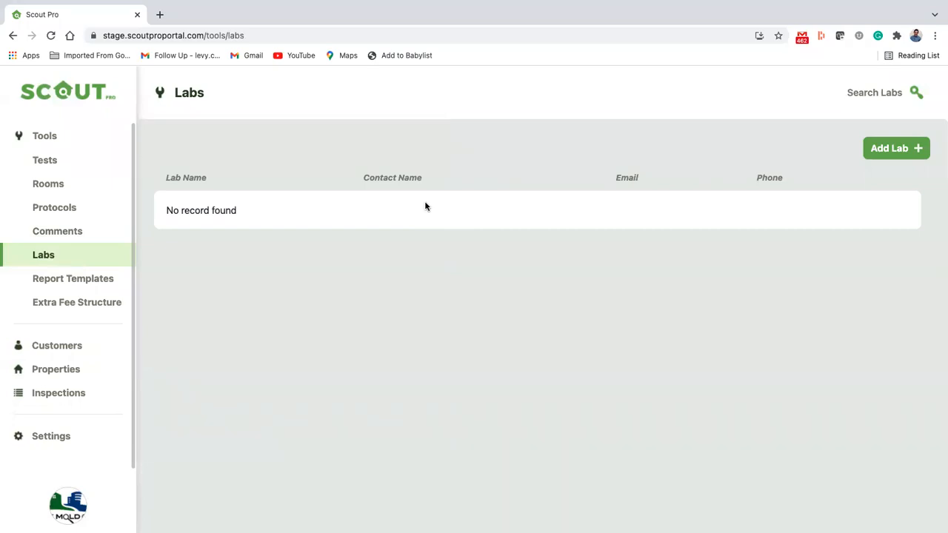
# Start a new lab named EMSL and enter its e-mail, contact person and phone number
pyautogui.click(891, 148)
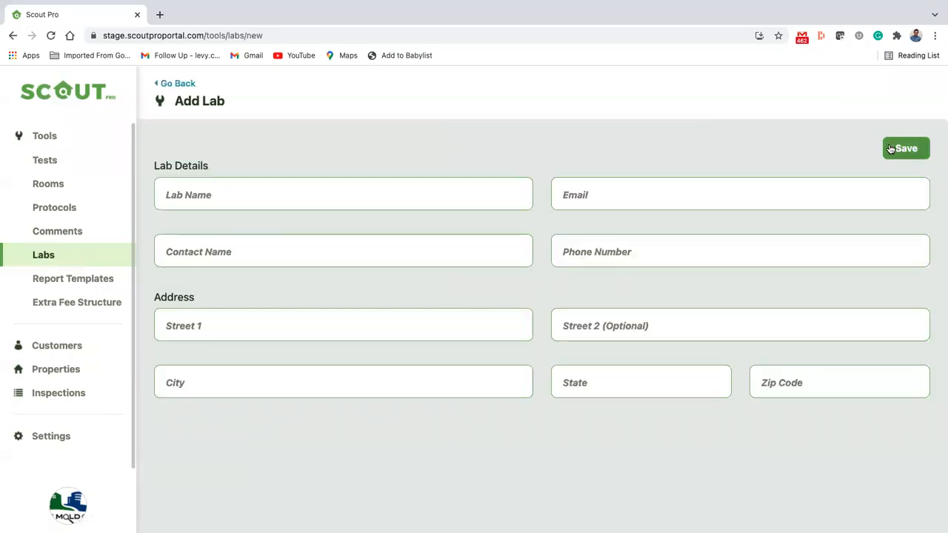
pyautogui.click(381, 195)
pyautogui.write('EMSL')
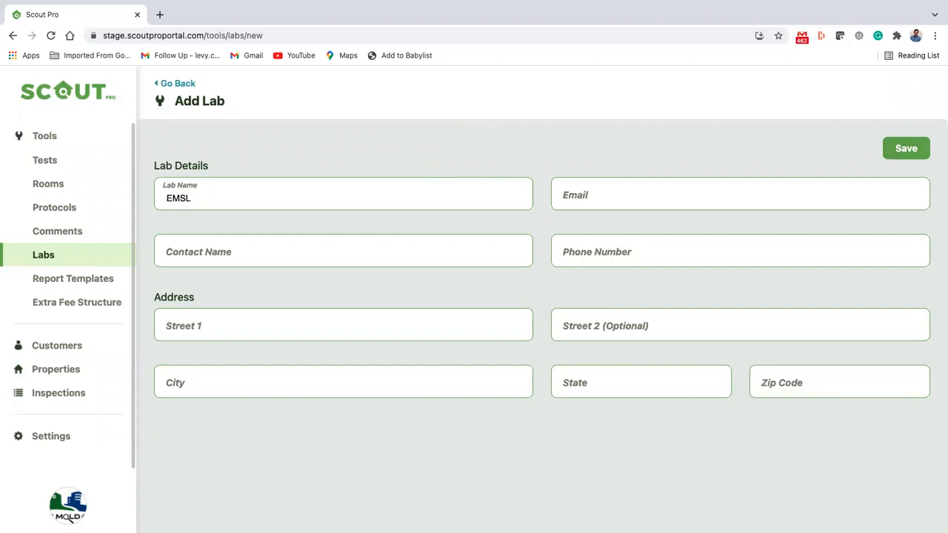
pyautogui.click(648, 199)
pyautogui.write('test@test.com')
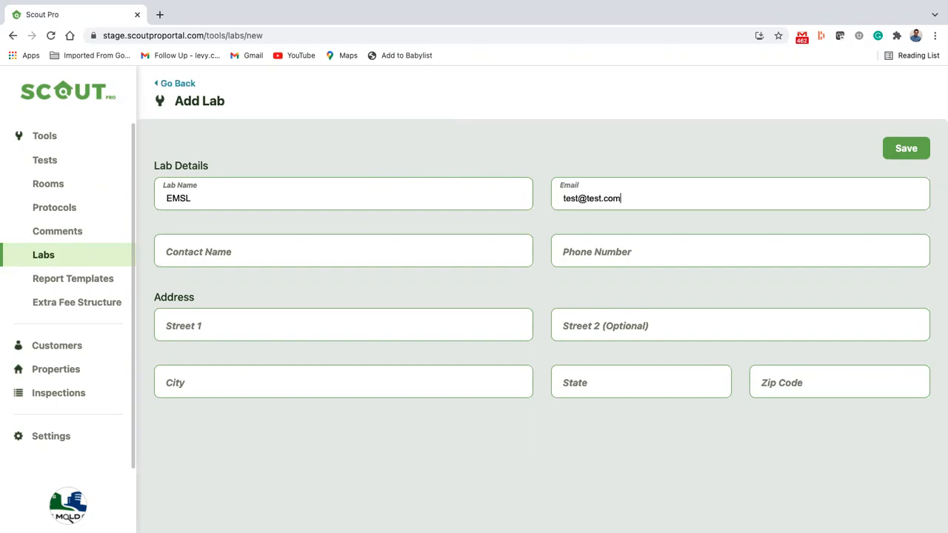
pyautogui.click(349, 250)
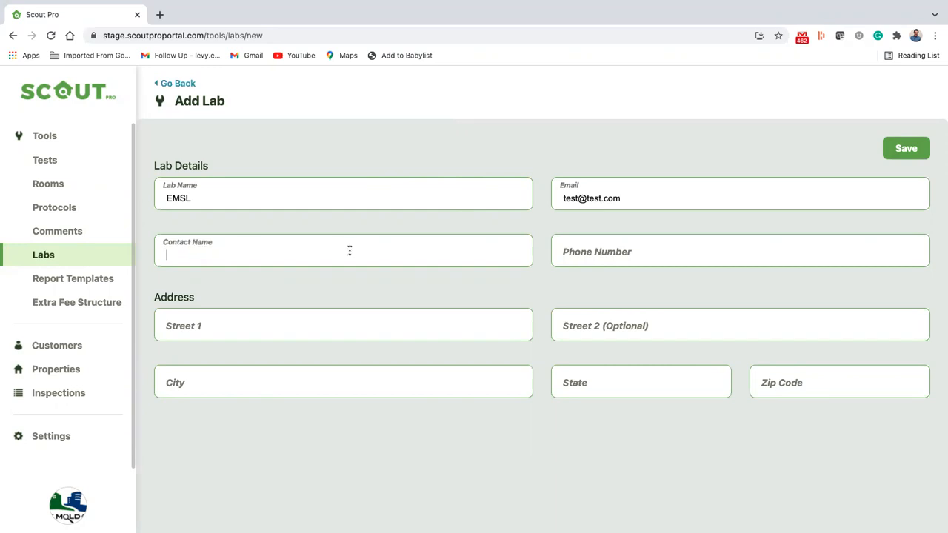
pyautogui.click(610, 261)
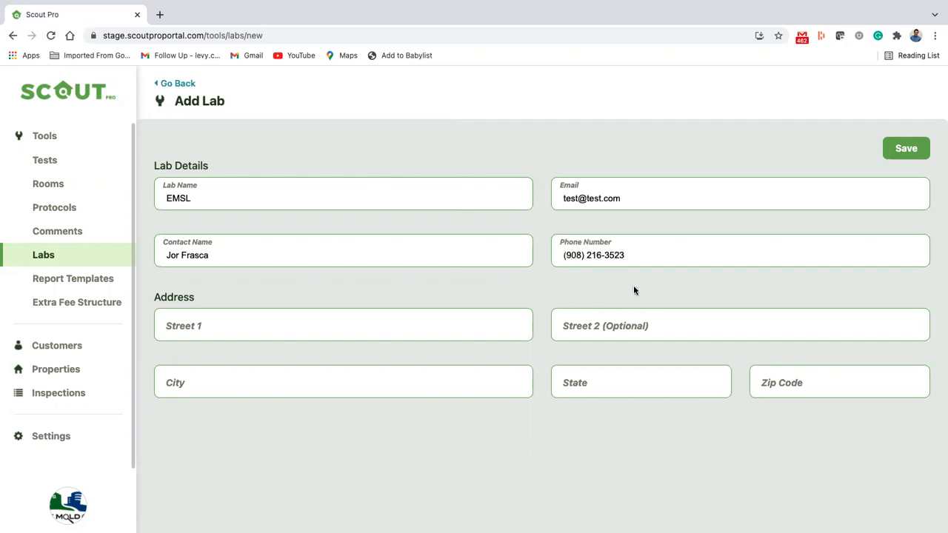
# Enter the EMSL lab's street, city, NJ state and zip code, then save it
pyautogui.click(383, 327)
pyautogui.write('123 Way ST')
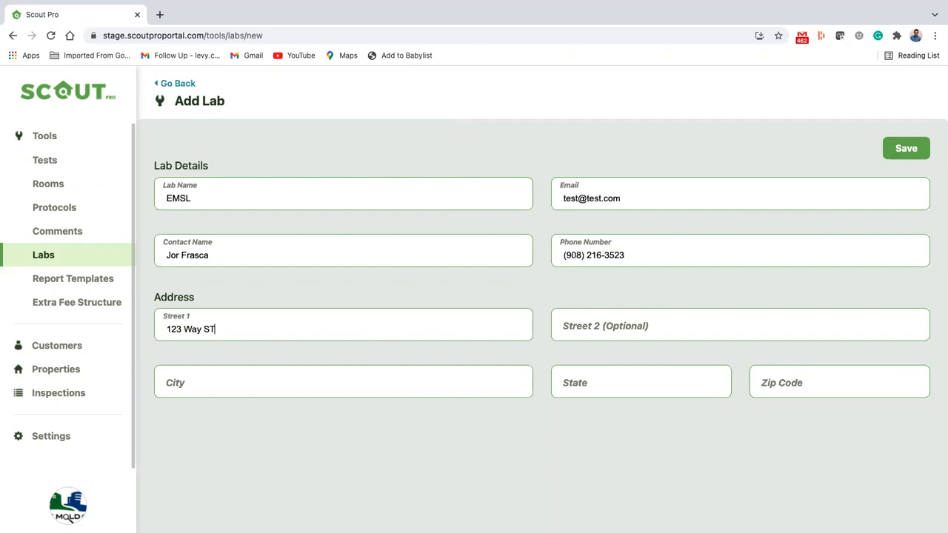
pyautogui.write('reet')
pyautogui.press('BackSpace')
pyautogui.press('BackSpace')
pyautogui.press('BackSpace')
pyautogui.press('BackSpace')
pyautogui.press('BackSpace')
pyautogui.write('treet')
pyautogui.press('Tab')
pyautogui.press('Tab')
pyautogui.write('Matatwan')
pyautogui.click(644, 372)
pyautogui.write('NJ')
pyautogui.click(838, 386)
pyautogui.write('07746')
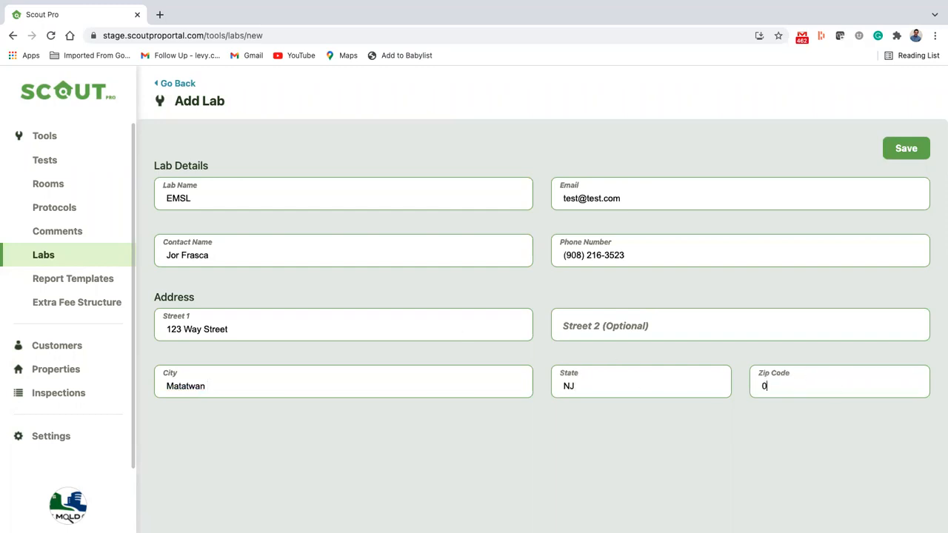
pyautogui.click(916, 154)
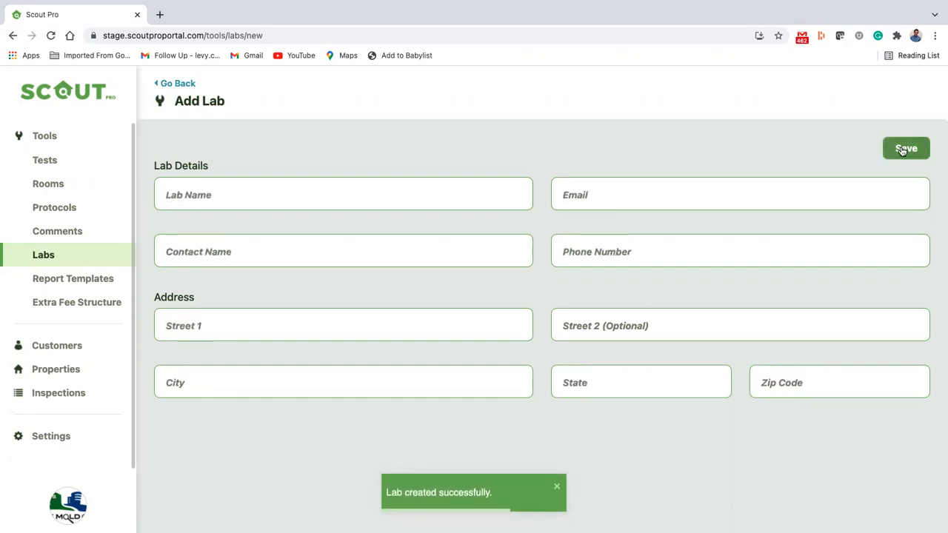
# Name the second lab Envirobimics and enter its e-mail, contact person and phone number
pyautogui.click(445, 203)
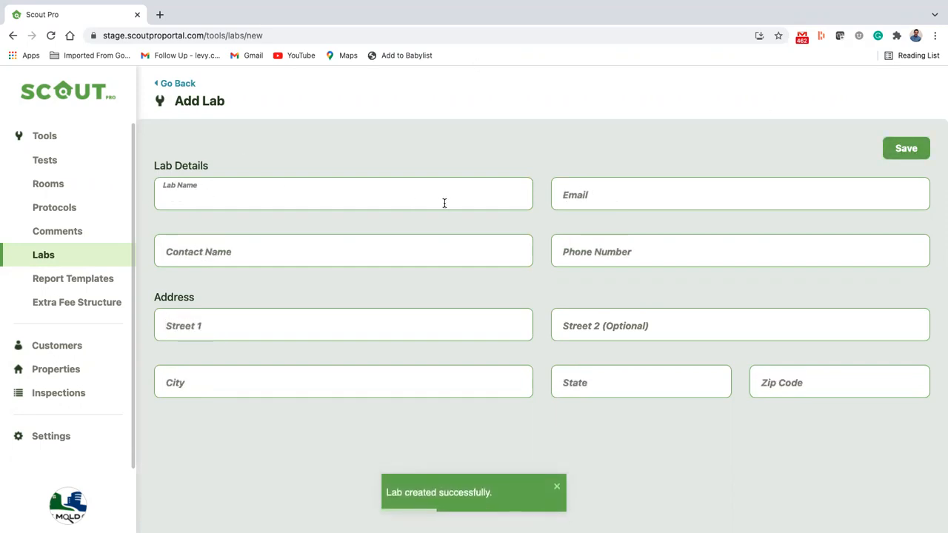
pyautogui.write('AEML')
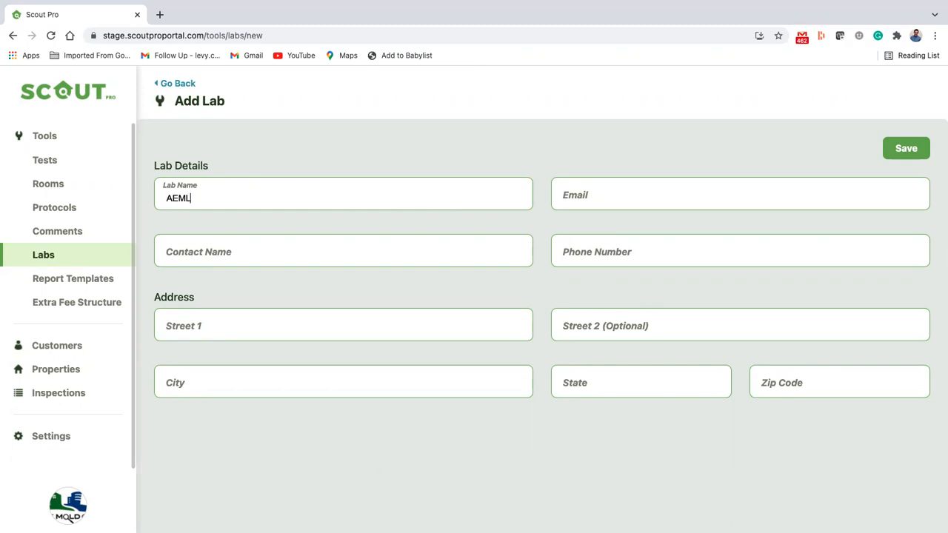
pyautogui.press('BackSpace')
pyautogui.press('BackSpace')
pyautogui.press('BackSpace')
pyautogui.write('Envirobimics')
pyautogui.click(634, 189)
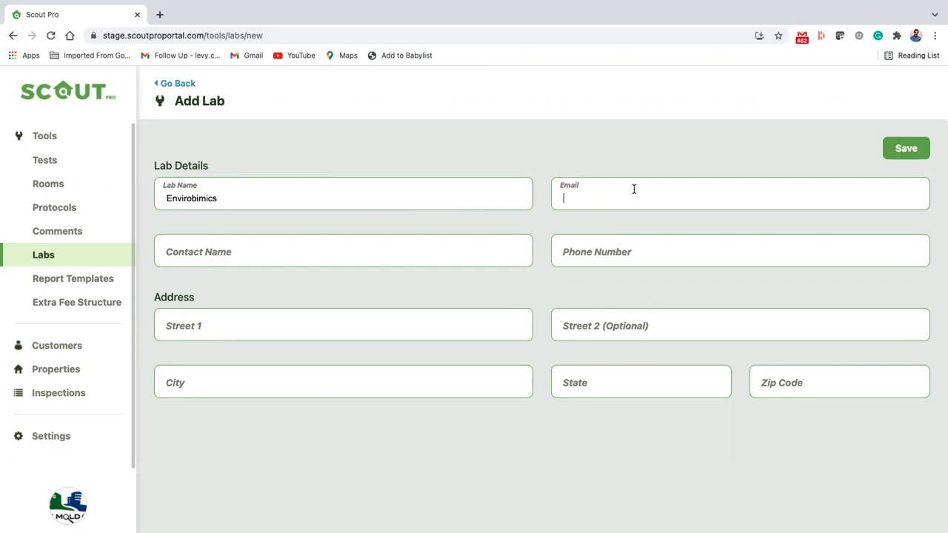
pyautogui.write('test@test.com')
pyautogui.click(398, 249)
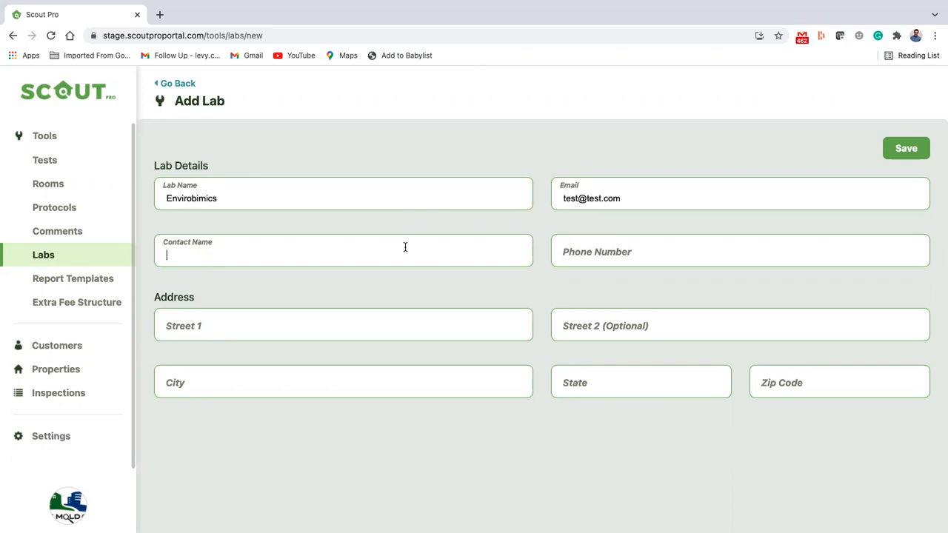
pyautogui.doubleClick(605, 198)
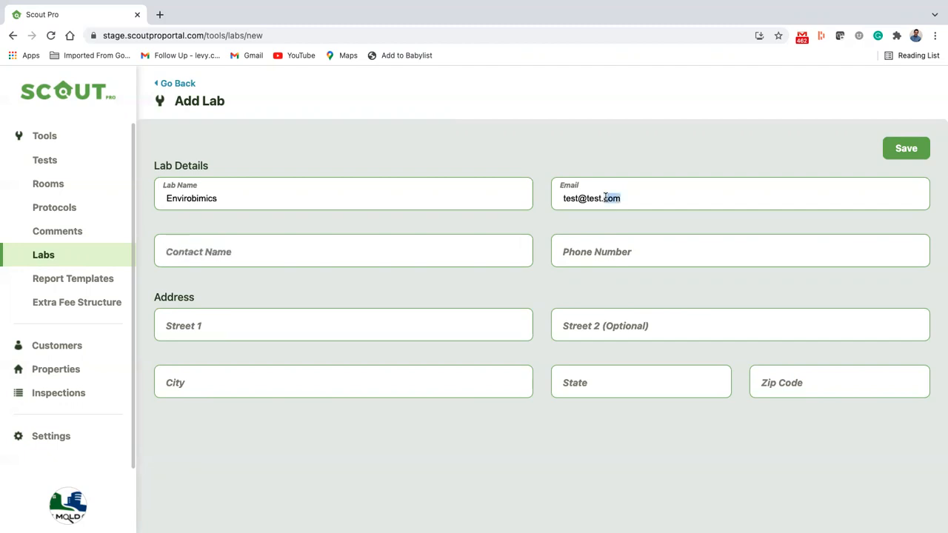
pyautogui.moveTo(602, 199); pyautogui.dragTo(585, 198)
pyautogui.click(389, 247)
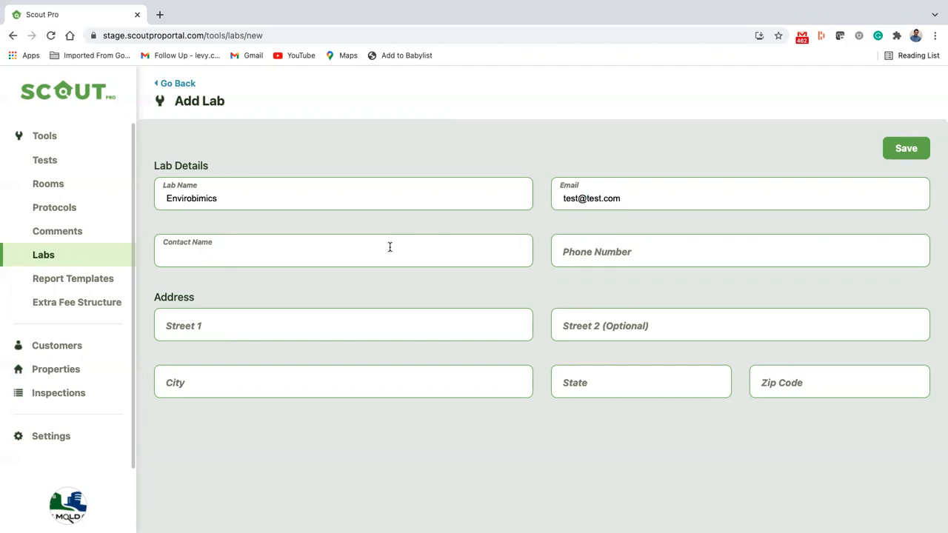
pyautogui.write('Gianni Something')
pyautogui.click(634, 256)
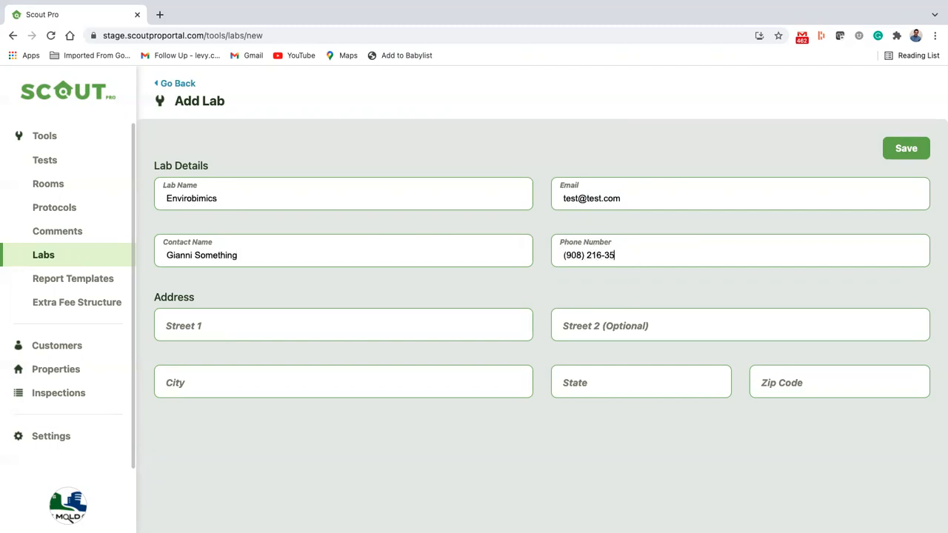
# Fill in the Envirobimics street, city, state and zip code, save it, and return to Labs
pyautogui.click(387, 333)
pyautogui.write('123 Way Streeyt')
pyautogui.press('Tab')
pyautogui.press('Tab')
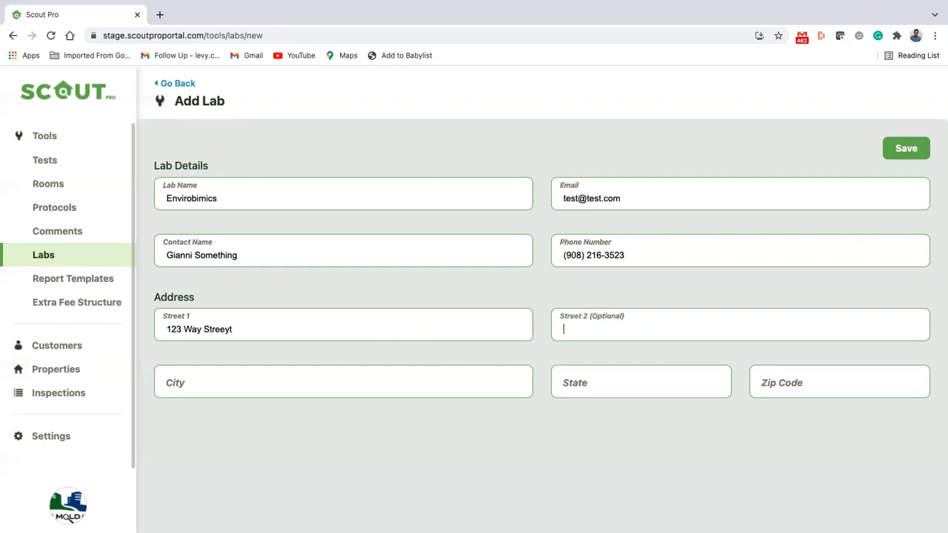
pyautogui.write('Here')
pyautogui.press('Tab')
pyautogui.write('N')
pyautogui.press('Tab')
pyautogui.write('89976')
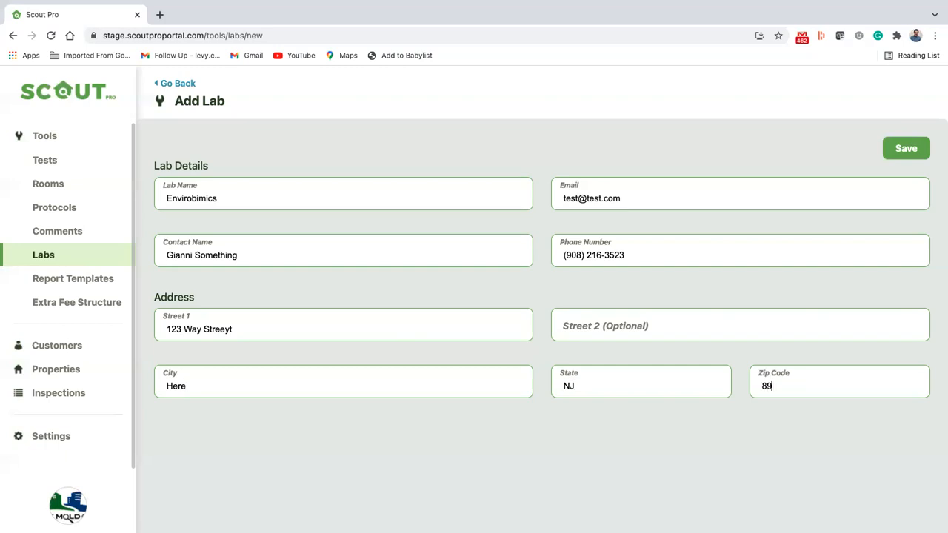
pyautogui.click(892, 147)
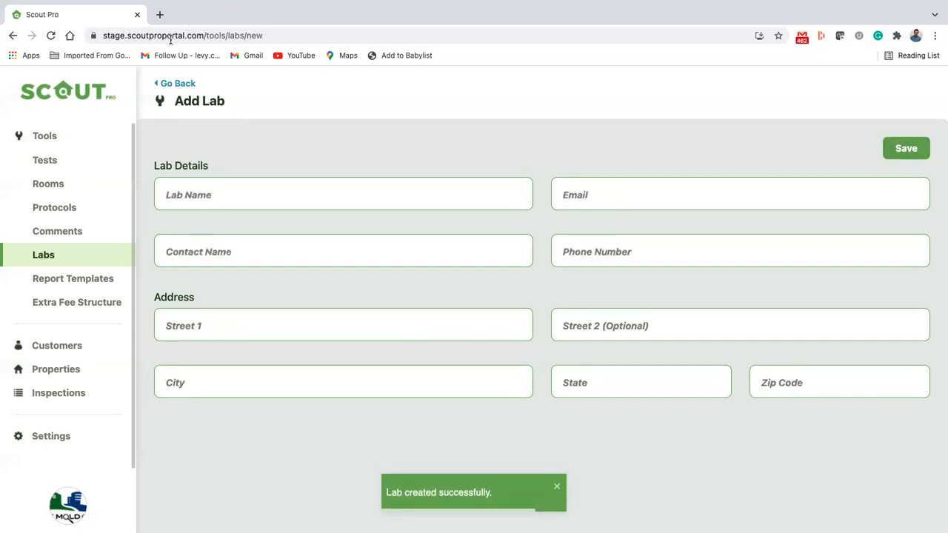
pyautogui.click(169, 83)
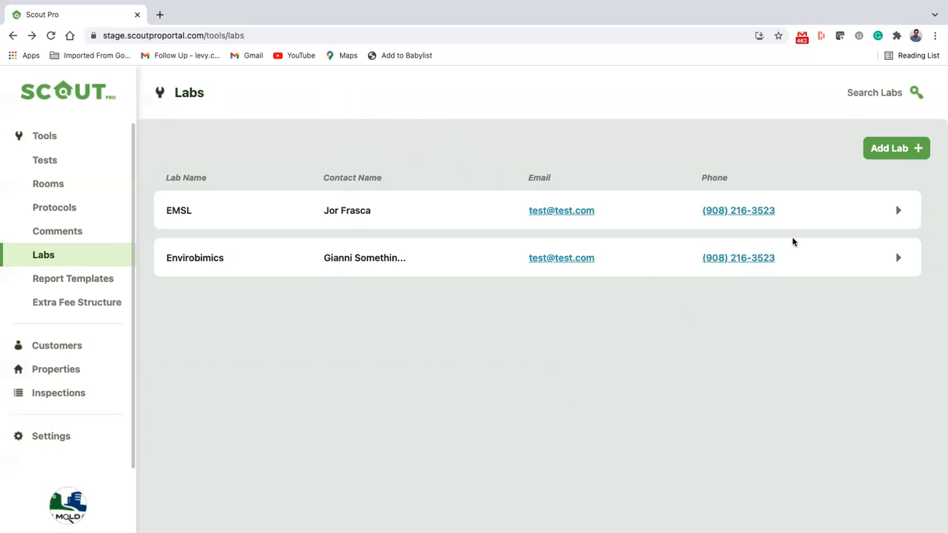
# Add Mold and Asbestos as Air test sample types on EMSL, then go back to Labs
pyautogui.click(899, 212)
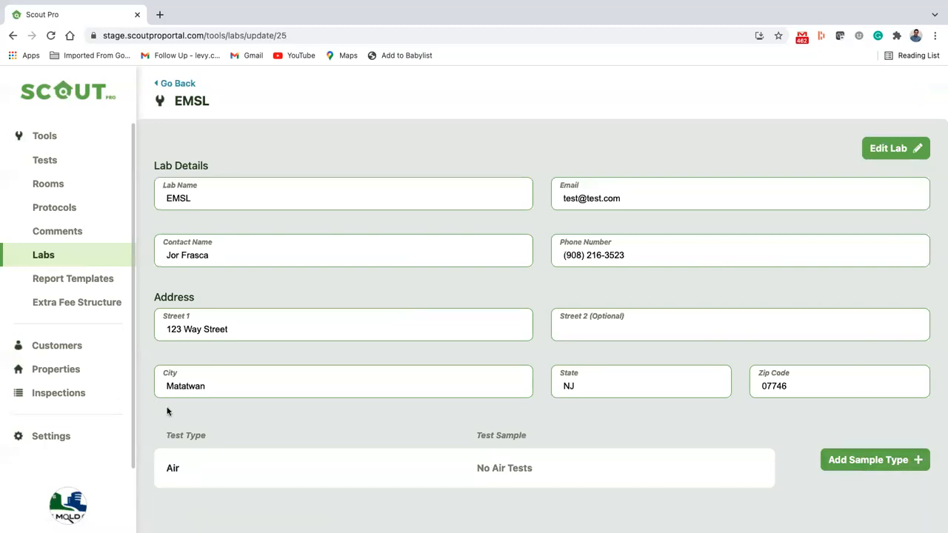
pyautogui.click(852, 460)
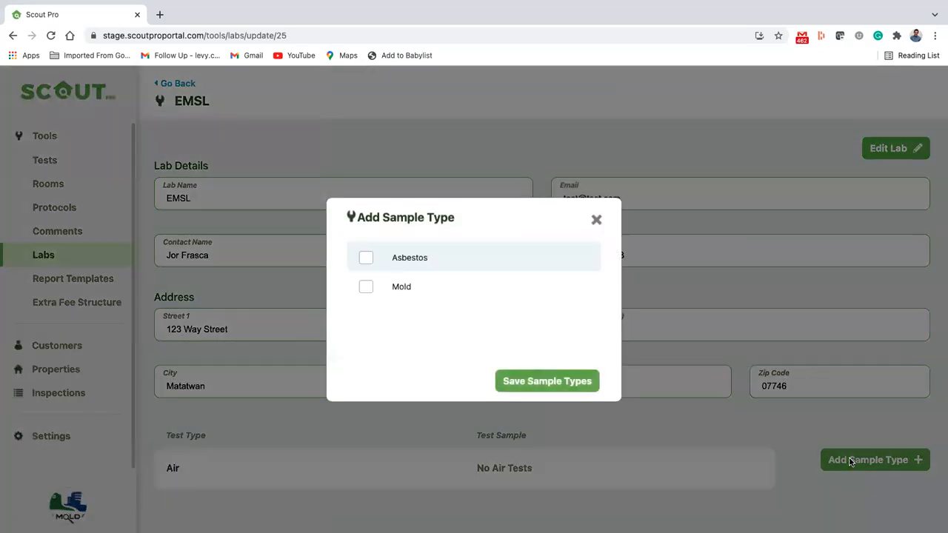
pyautogui.click(367, 286)
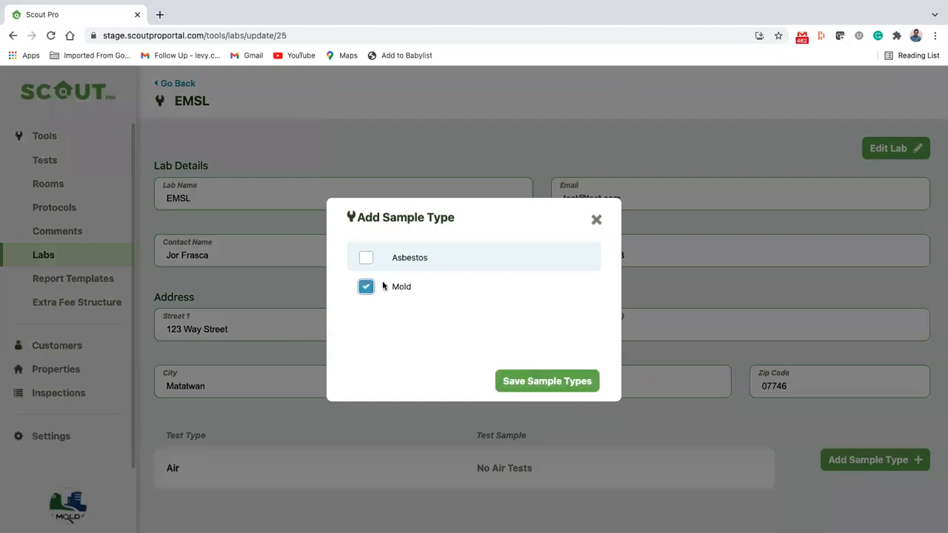
pyautogui.click(560, 380)
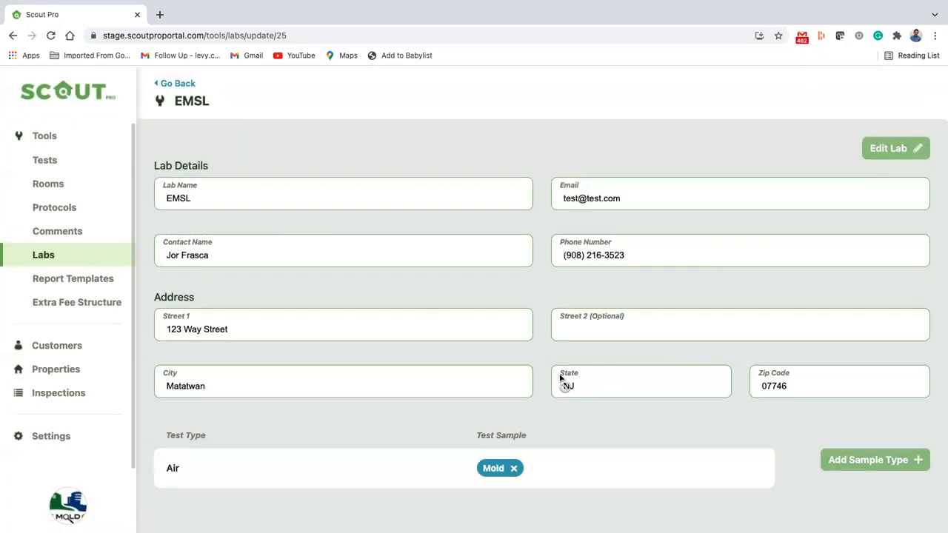
pyautogui.click(844, 458)
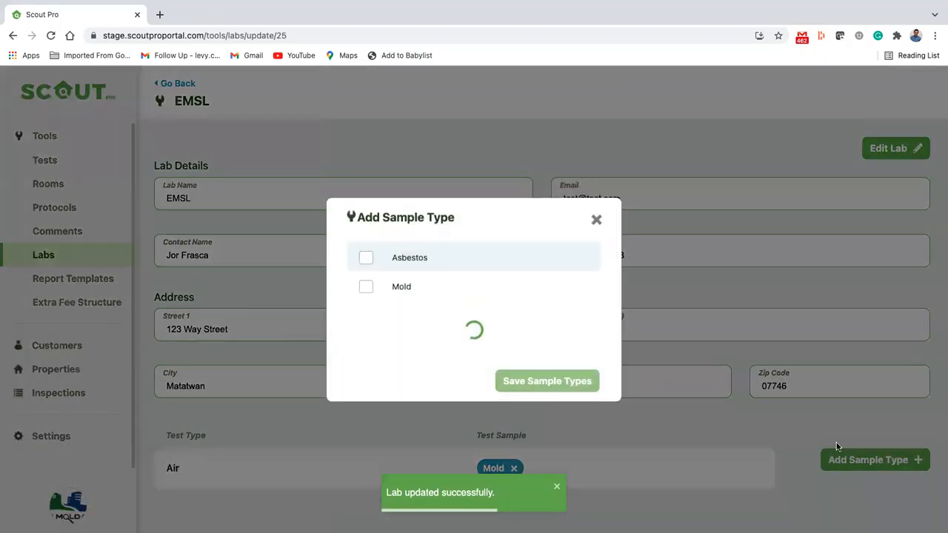
pyautogui.click(365, 257)
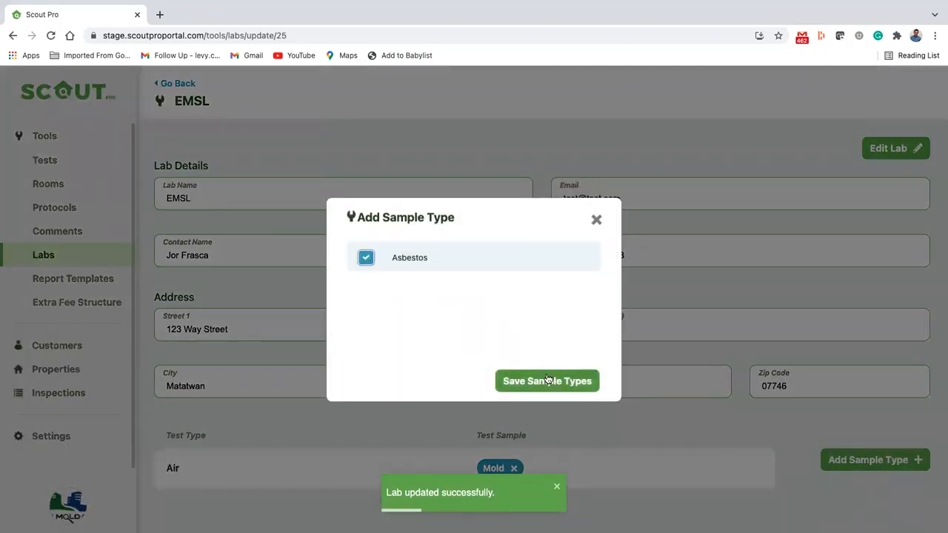
pyautogui.click(547, 380)
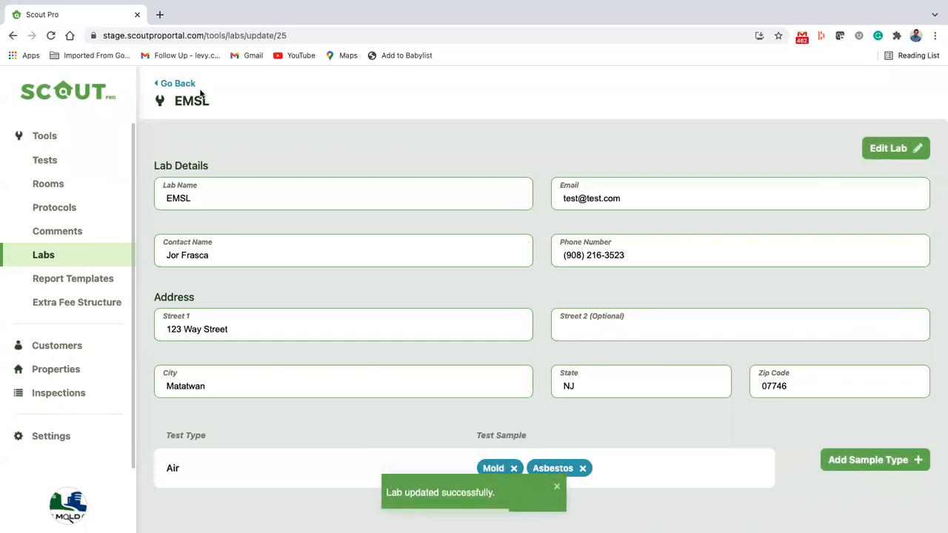
pyautogui.click(178, 83)
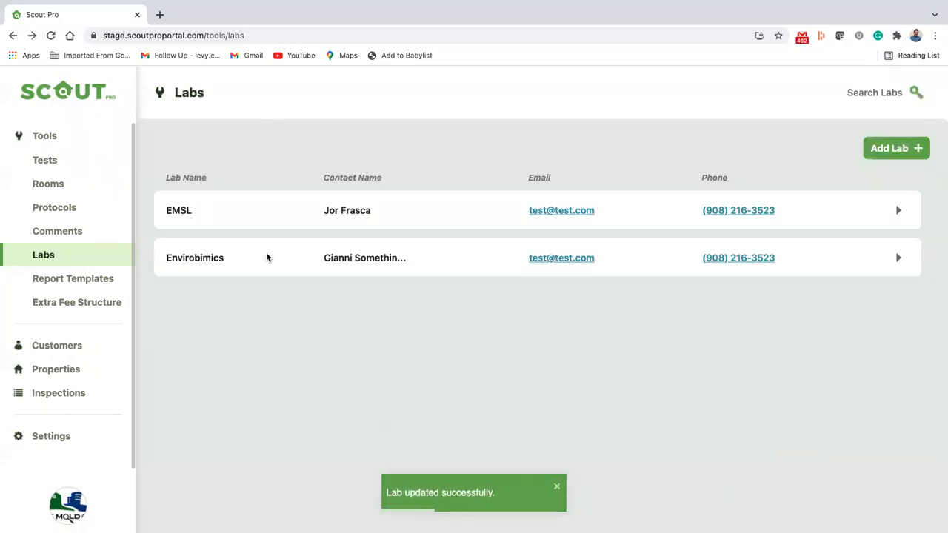
# Save Asbestos as an Air test sample type on Envirobimics and return to the labs list
pyautogui.click(891, 264)
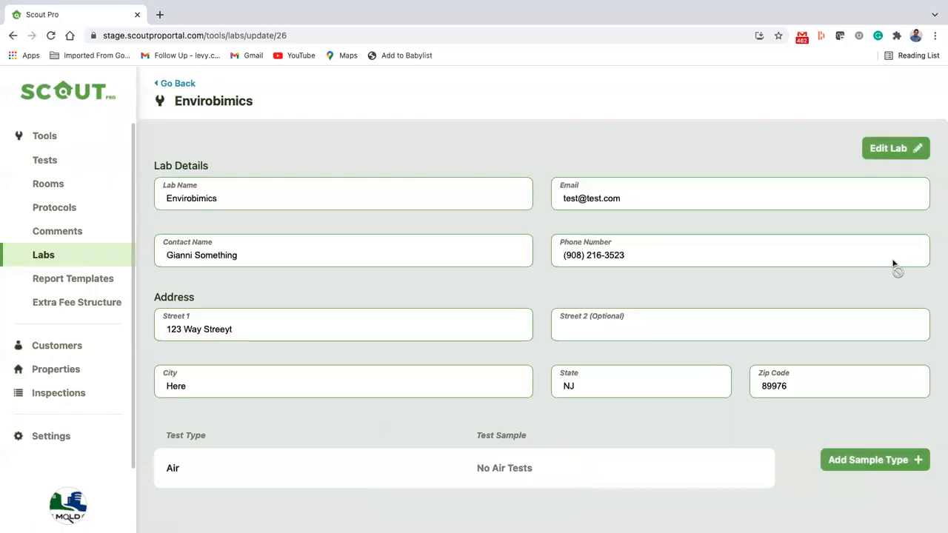
pyautogui.click(859, 459)
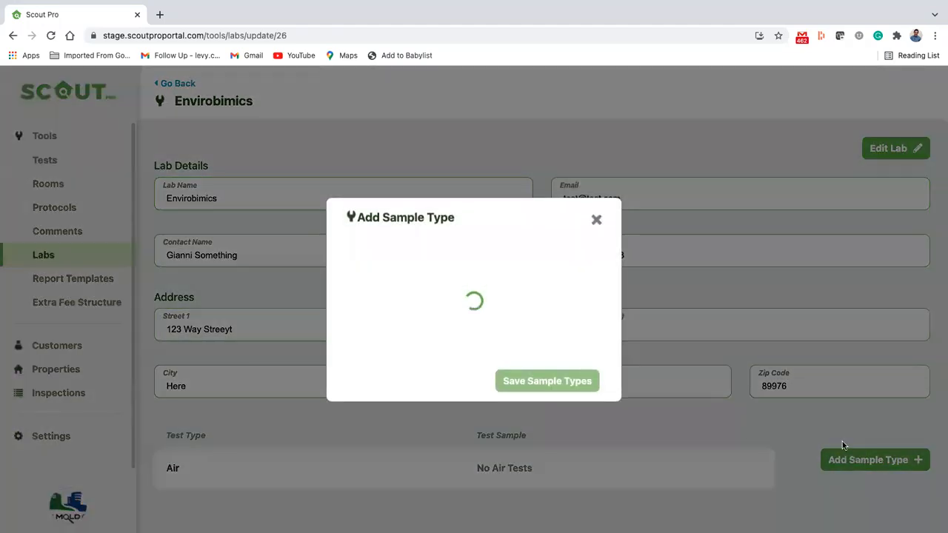
pyautogui.click(402, 265)
pyautogui.click(519, 374)
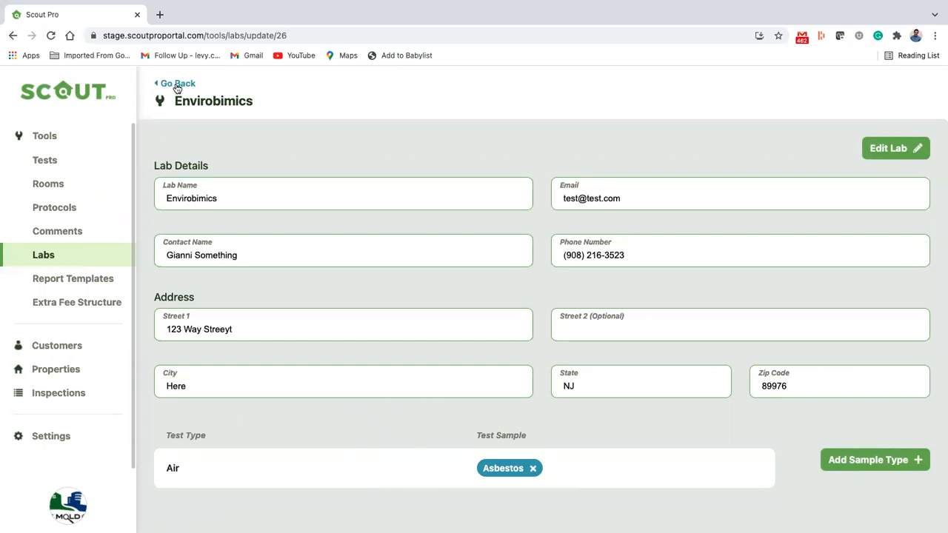
pyautogui.doubleClick(195, 104)
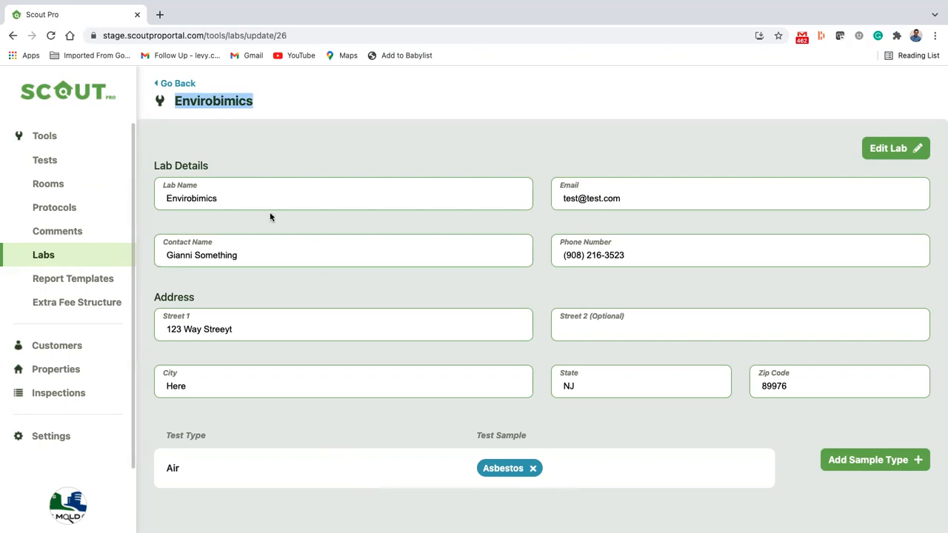
pyautogui.click(187, 84)
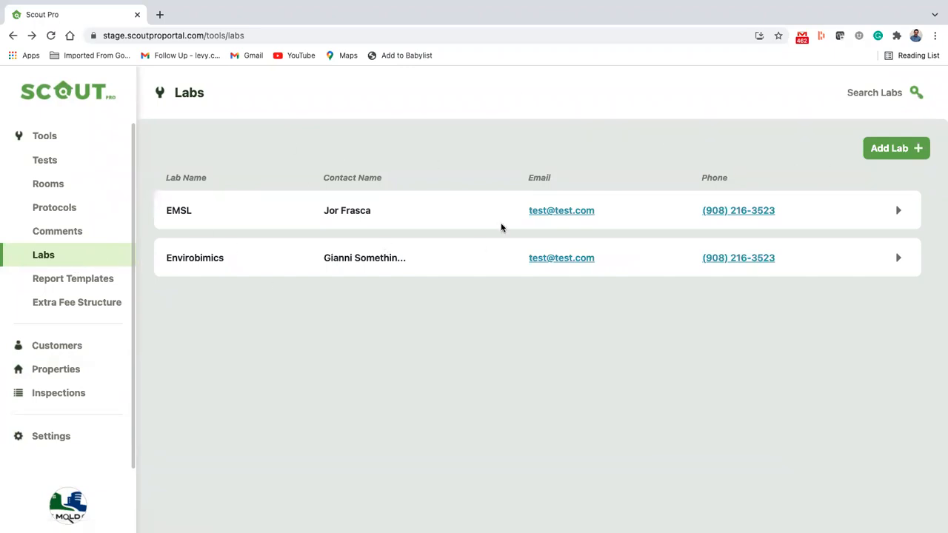
# Search the labs for 'emsl' and open the EMSL lab's details
pyautogui.click(880, 96)
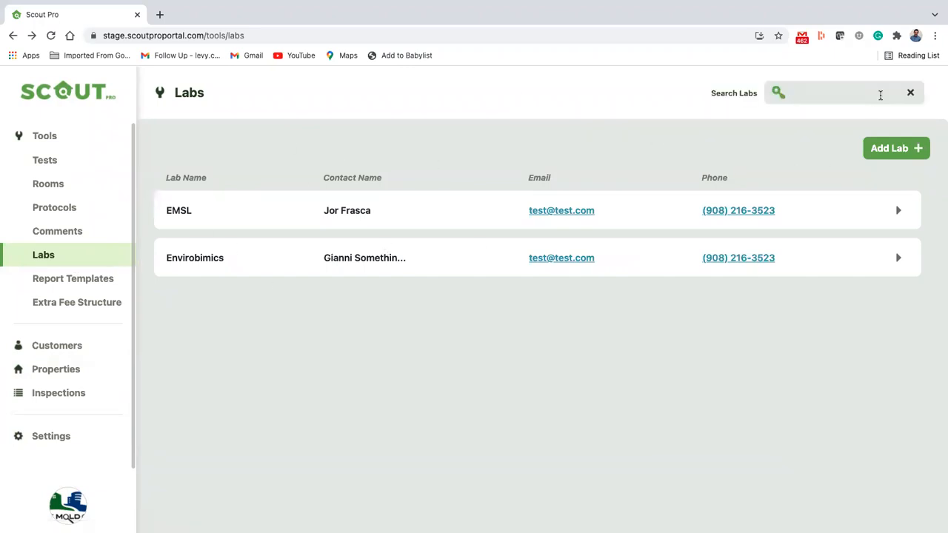
pyautogui.write('emsl')
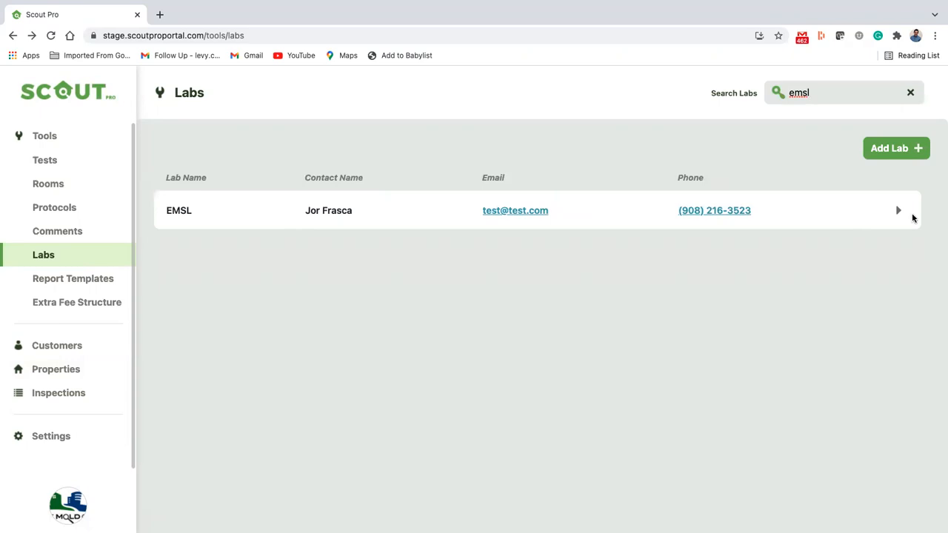
pyautogui.click(893, 216)
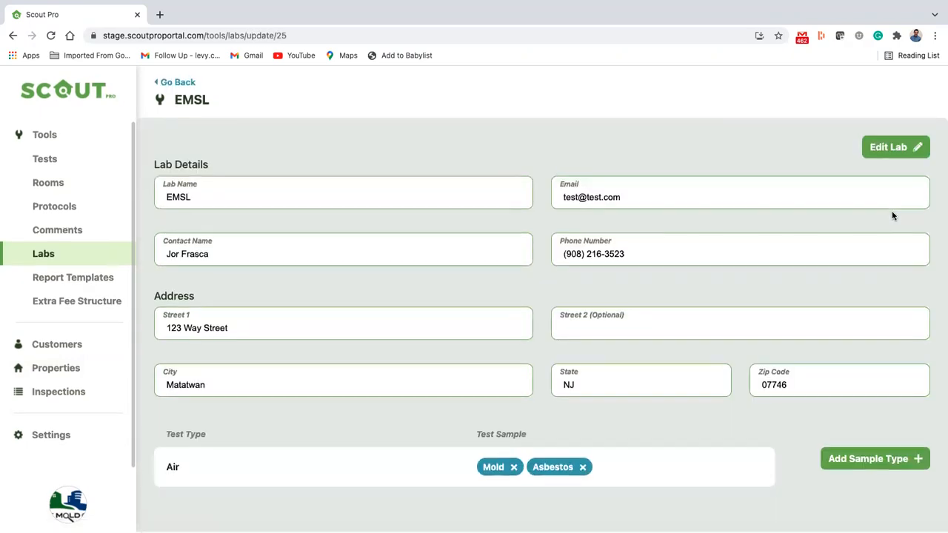
pyautogui.click(888, 151)
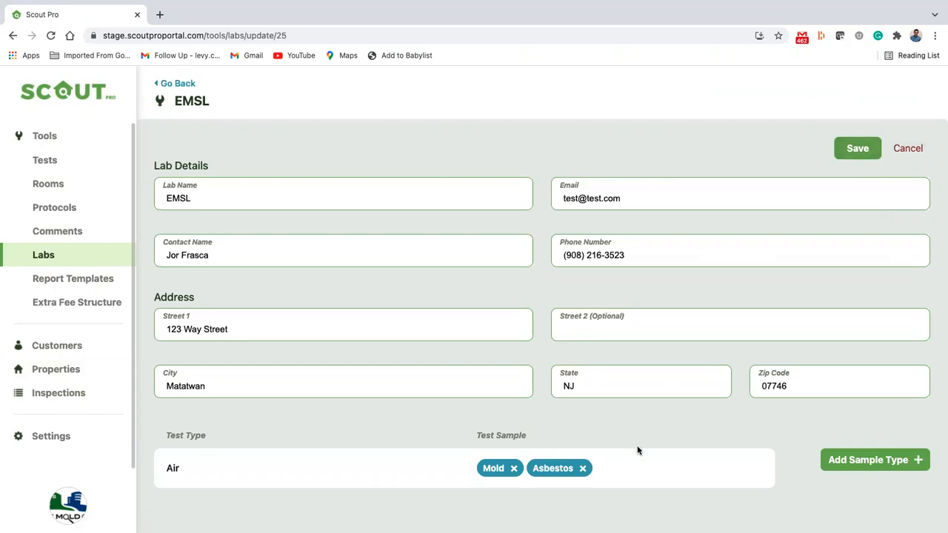
pyautogui.click(906, 147)
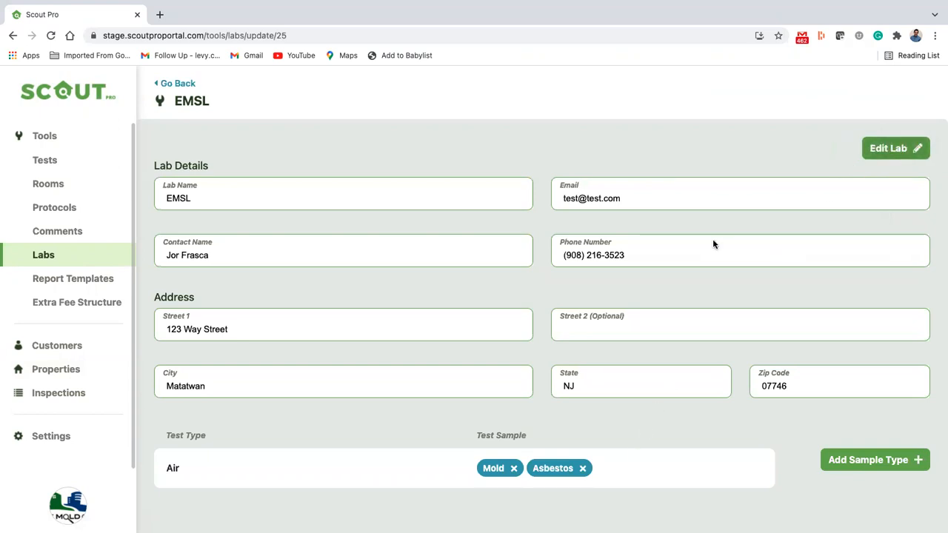
# Remove Asbestos from EMSL's Air tests, add it back, then open Report Templates
pyautogui.click(583, 468)
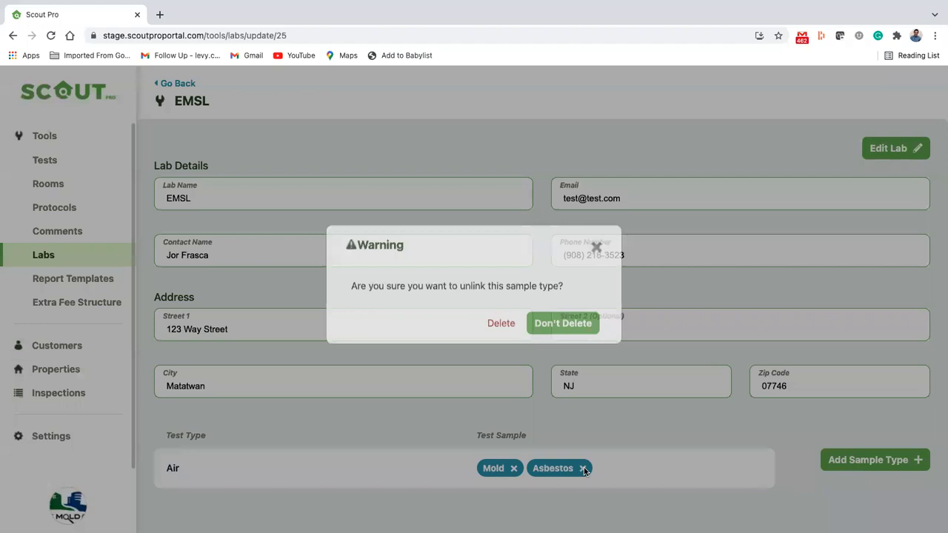
pyautogui.click(501, 339)
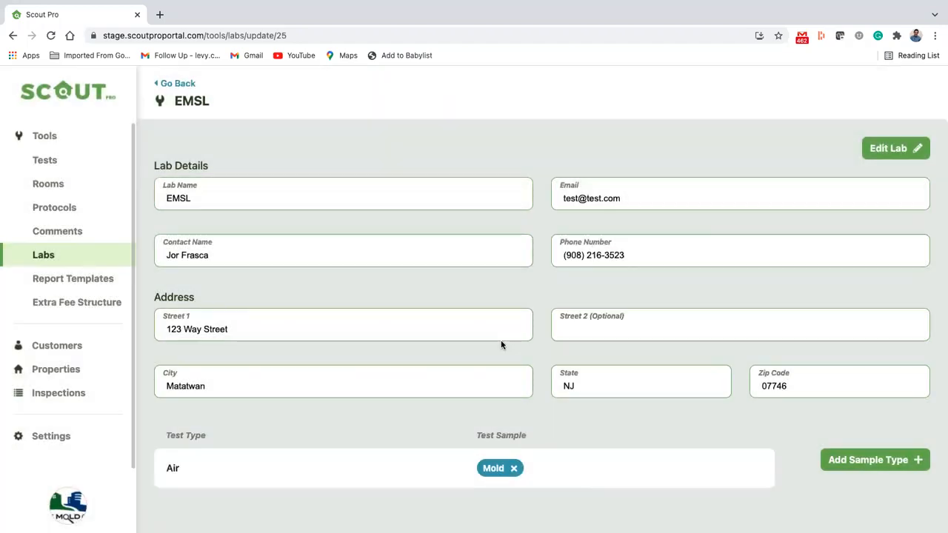
pyautogui.click(900, 457)
pyautogui.click(423, 267)
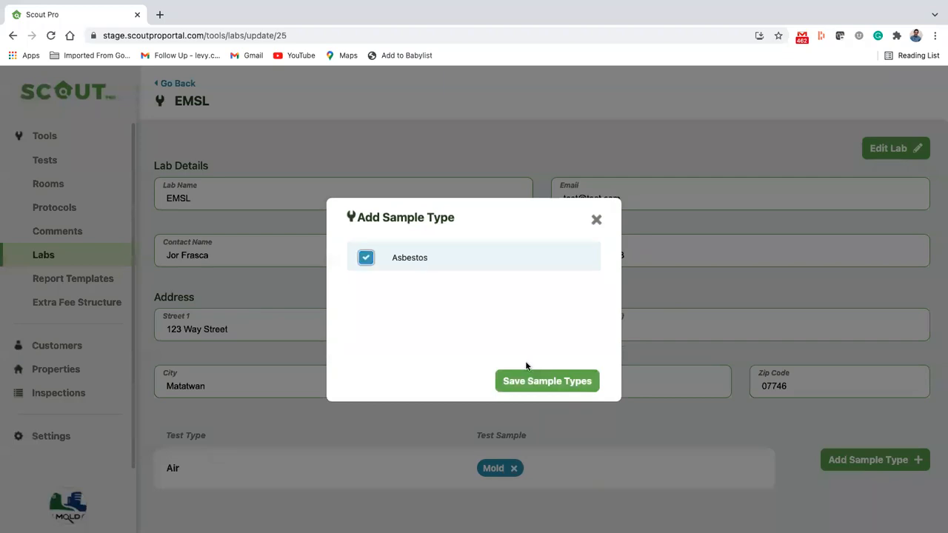
pyautogui.click(529, 380)
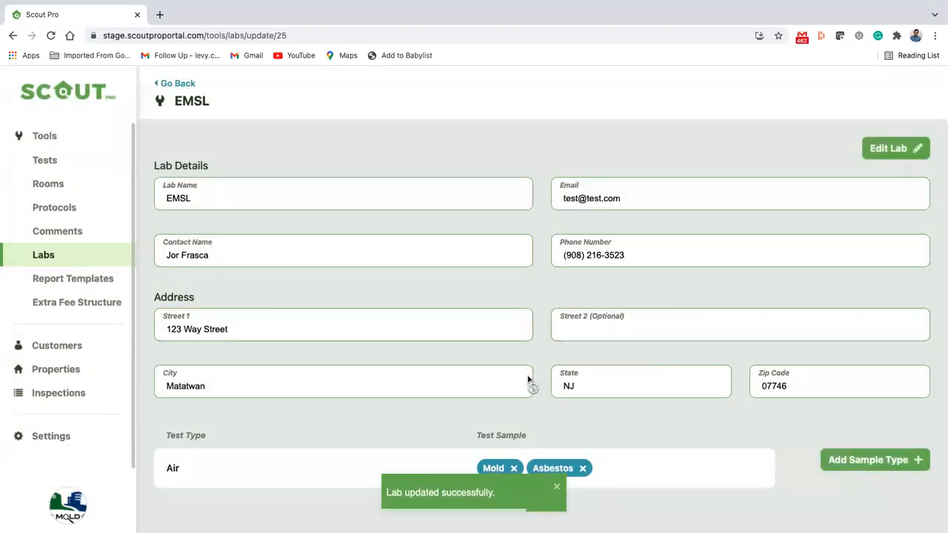
pyautogui.click(81, 279)
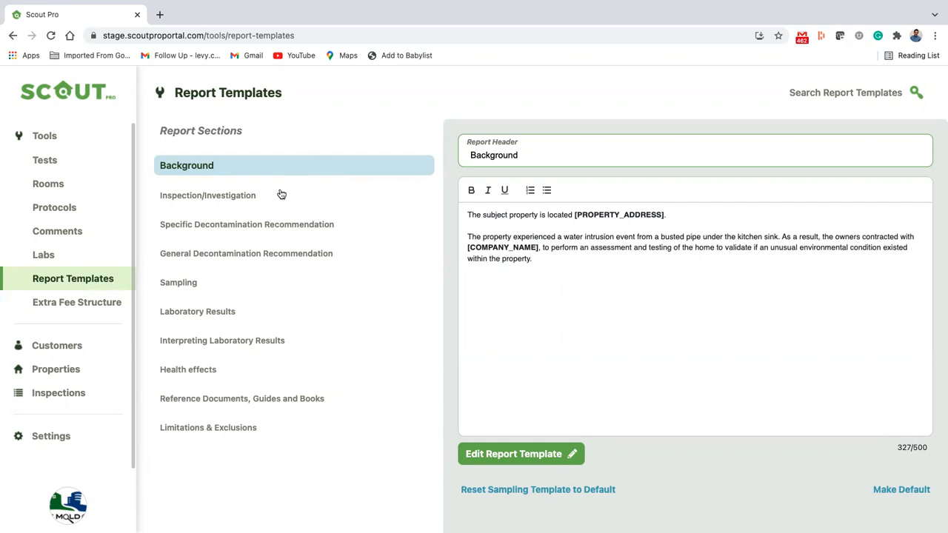
# Show the Inspection/Investigation section's template and highlight part of its paragraph
pyautogui.click(282, 194)
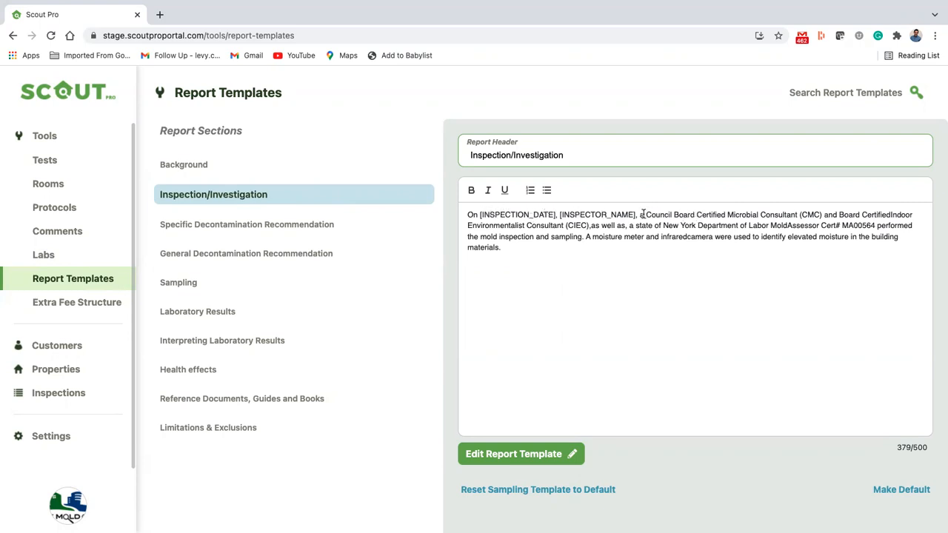
pyautogui.moveTo(641, 214); pyautogui.dragTo(693, 260)
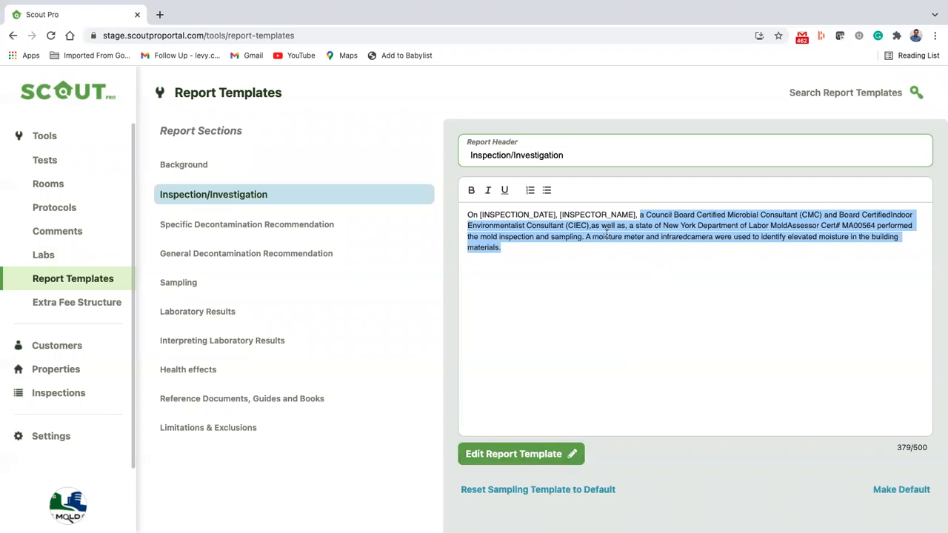
pyautogui.click(593, 161)
# Retitle the section header 'Inspection Information' and change the body's opening word to 'The'
pyautogui.click(520, 454)
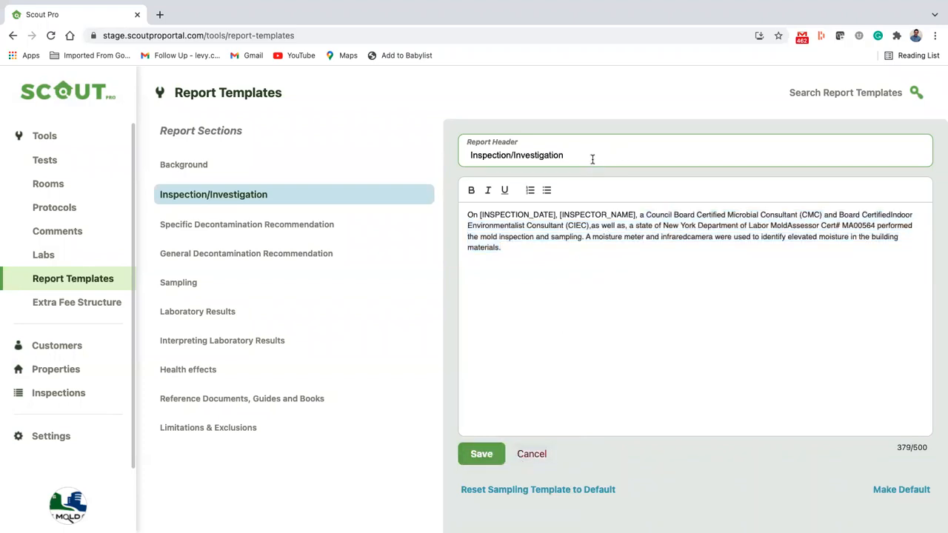
pyautogui.moveTo(592, 157); pyautogui.dragTo(427, 151)
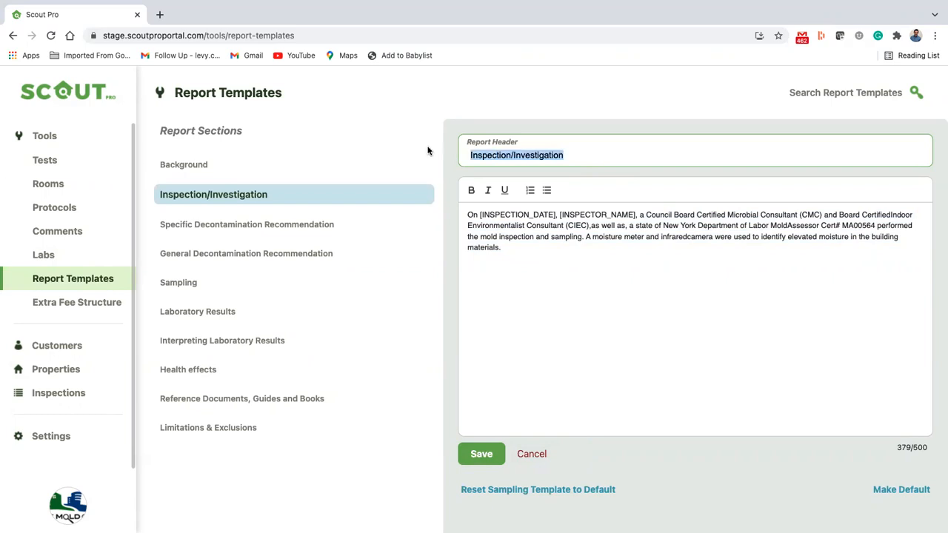
pyautogui.write('Inspection Informat')
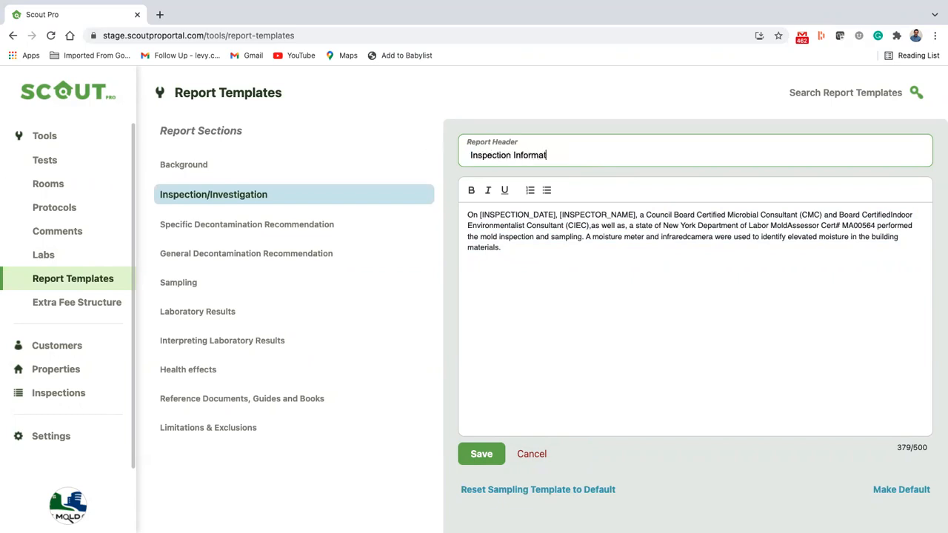
pyautogui.moveTo(482, 215); pyautogui.dragTo(569, 215)
pyautogui.click(563, 214)
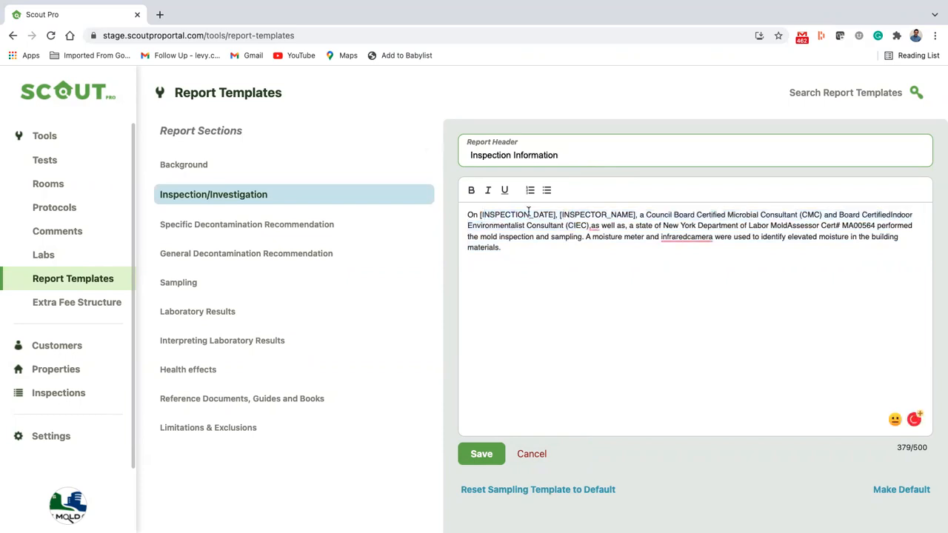
pyautogui.click(480, 214)
pyautogui.doubleClick(472, 214)
pyautogui.write('The')
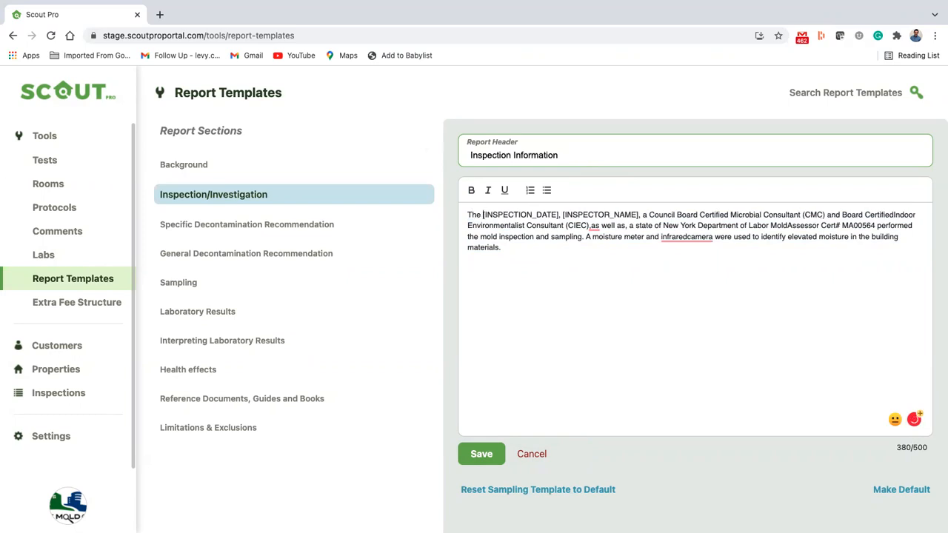
# Cut the text after the inspector placeholder, make a two-item numbered list with a test sentence, and save
pyautogui.moveTo(642, 215); pyautogui.dragTo(654, 267)
pyautogui.press('BackSpace')
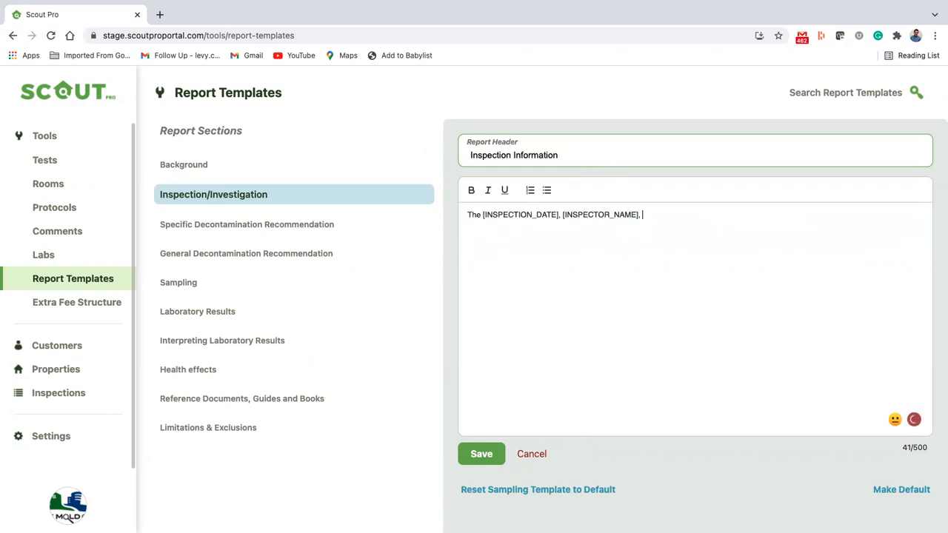
pyautogui.click(546, 190)
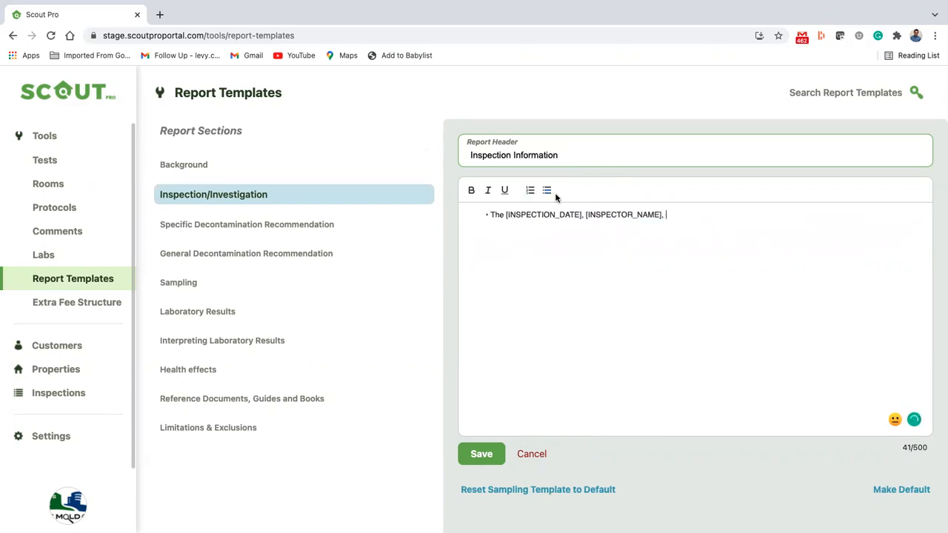
pyautogui.press('Return')
pyautogui.write('Tommy John was here')
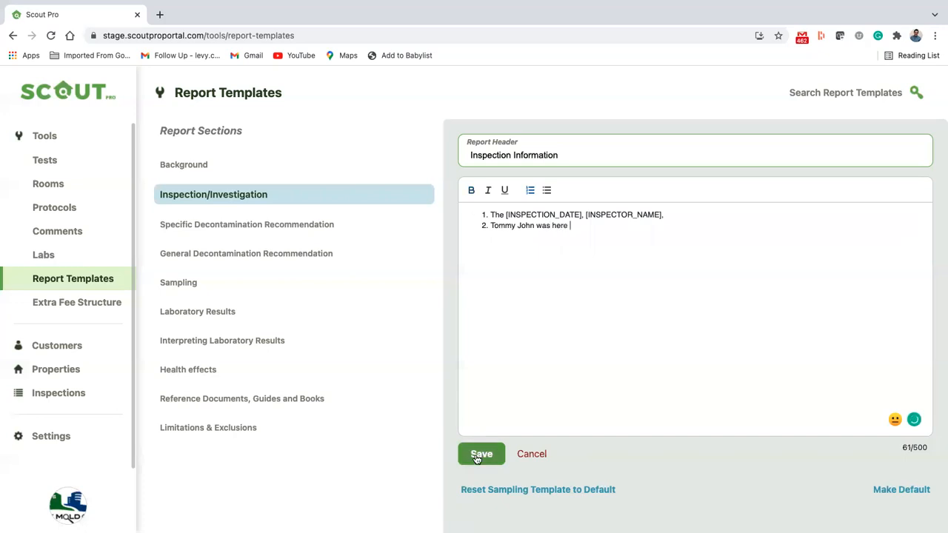
pyautogui.click(478, 457)
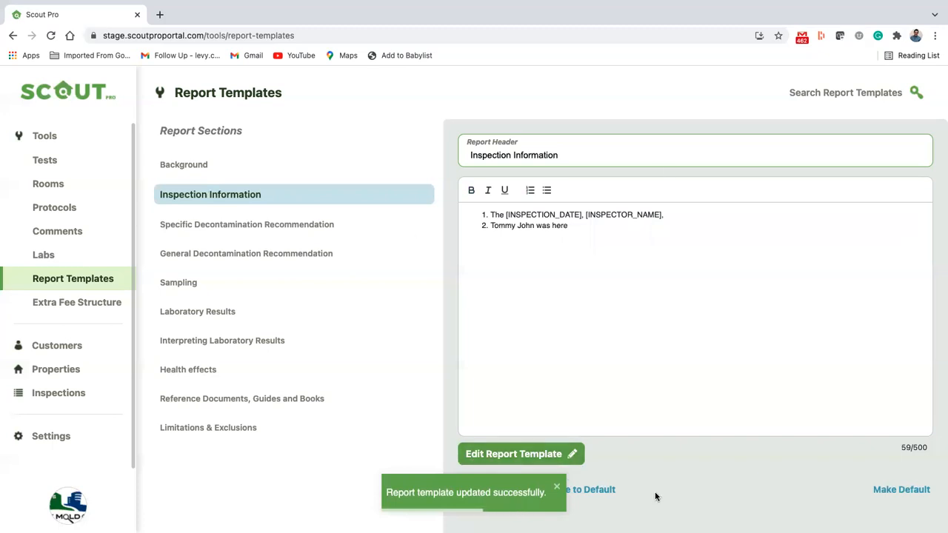
# Dismiss the notice and reset the Inspection/Investigation template to its default paragraph
pyautogui.click(557, 487)
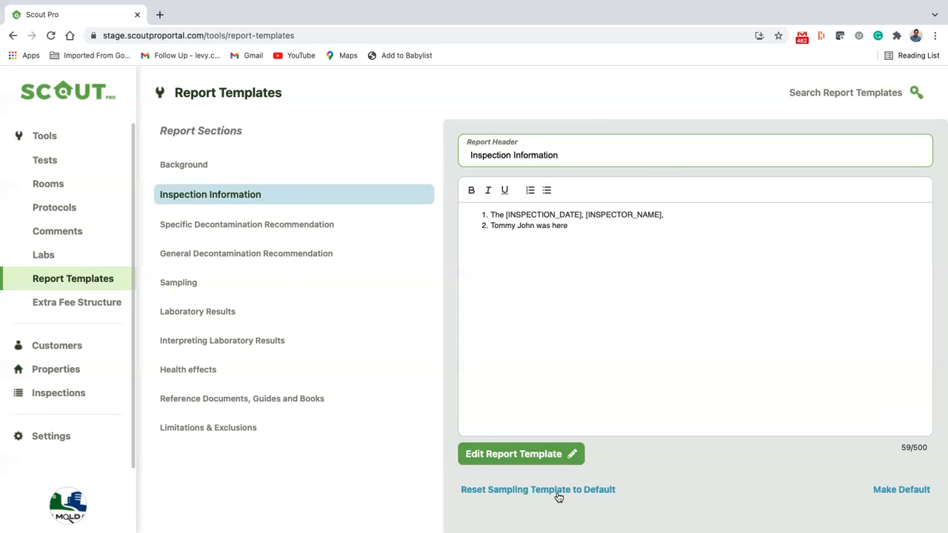
pyautogui.click(558, 492)
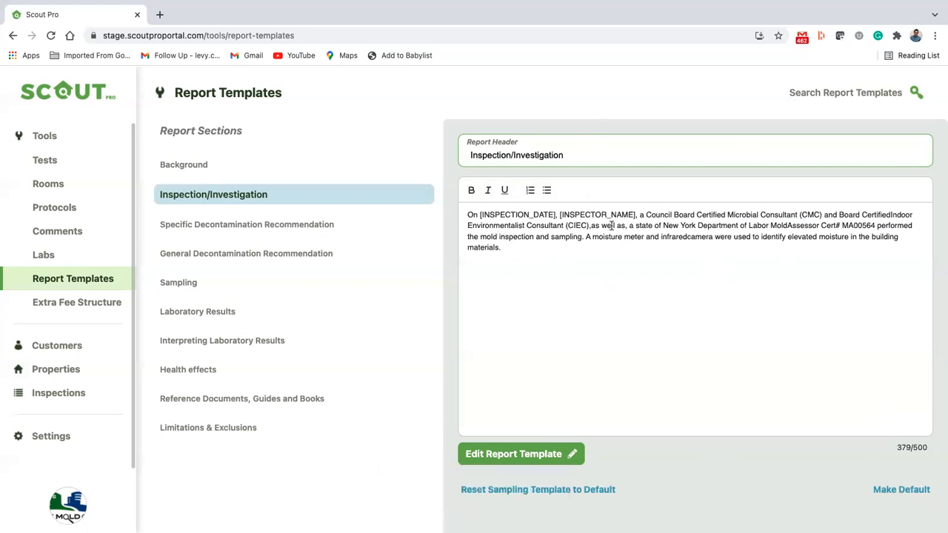
pyautogui.moveTo(522, 249); pyautogui.dragTo(444, 203)
pyautogui.click(494, 244)
pyautogui.moveTo(499, 248); pyautogui.dragTo(467, 214)
pyautogui.click(467, 214)
# Delete the closing moisture-meter sentence and set the template as default
pyautogui.click(526, 455)
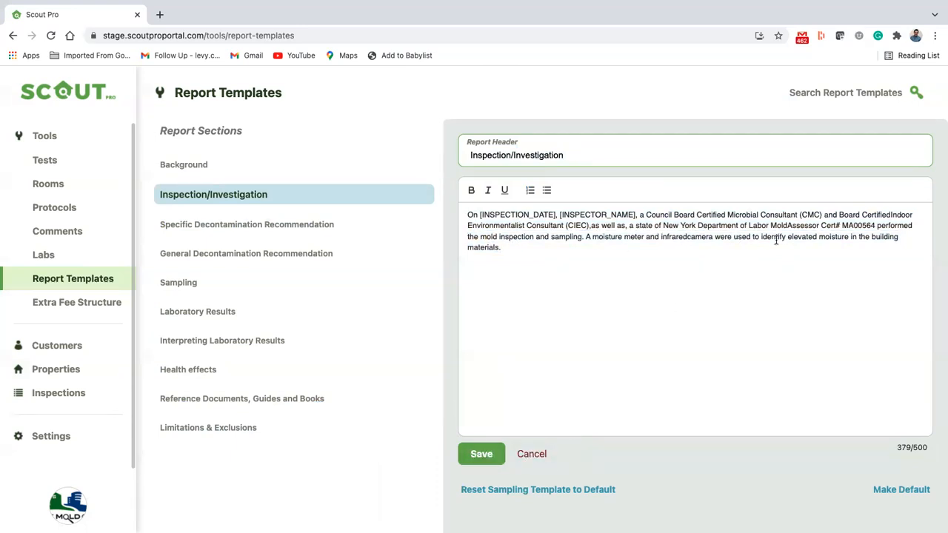
pyautogui.moveTo(586, 237); pyautogui.dragTo(595, 251)
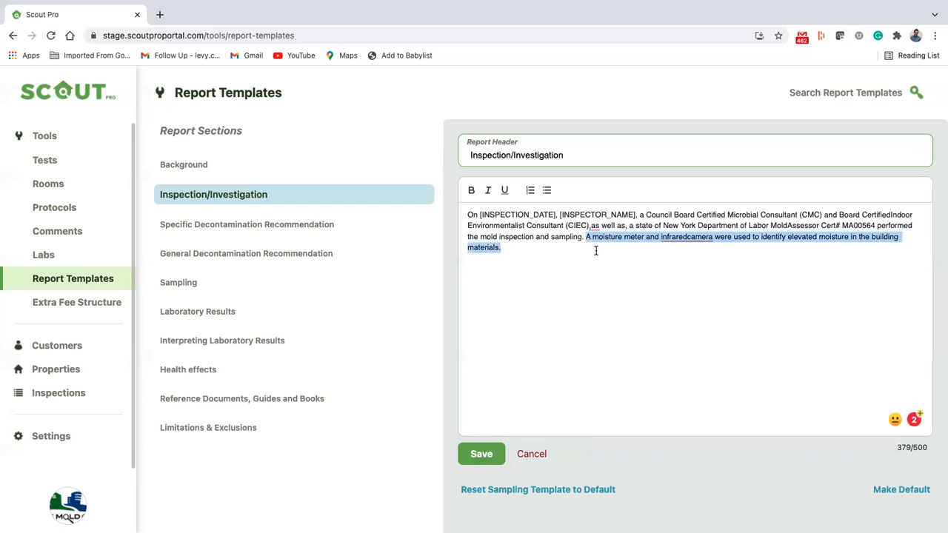
pyautogui.press('BackSpace')
pyautogui.click(924, 492)
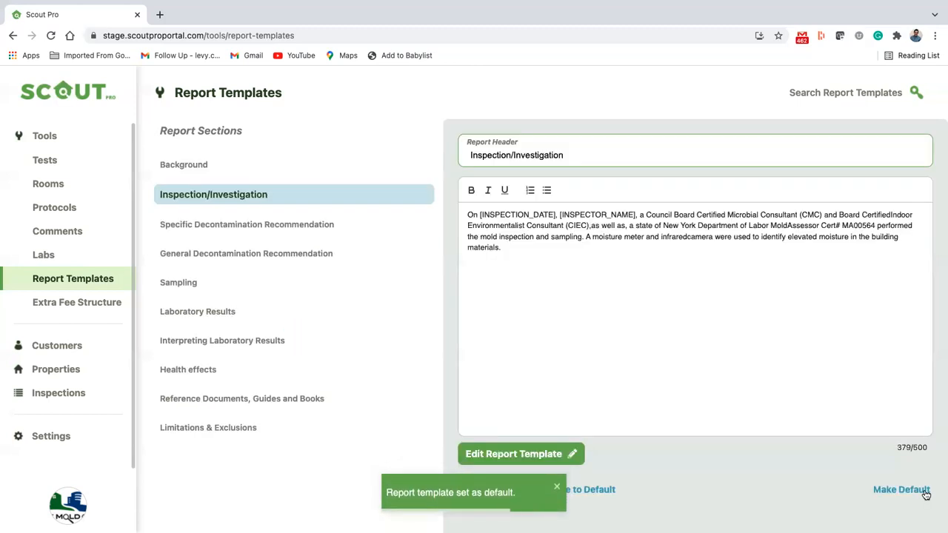
pyautogui.click(557, 487)
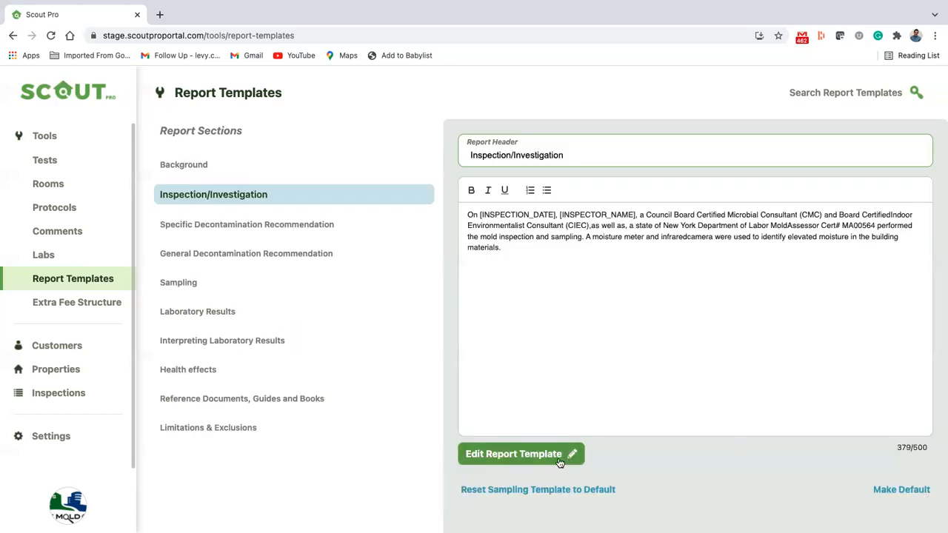
# Delete everything after the inspector placeholder, save, then reset the template to default
pyautogui.click(560, 460)
pyautogui.moveTo(658, 217); pyautogui.dragTo(688, 268)
pyautogui.press('BackSpace')
pyautogui.press('BackSpace')
pyautogui.press('BackSpace')
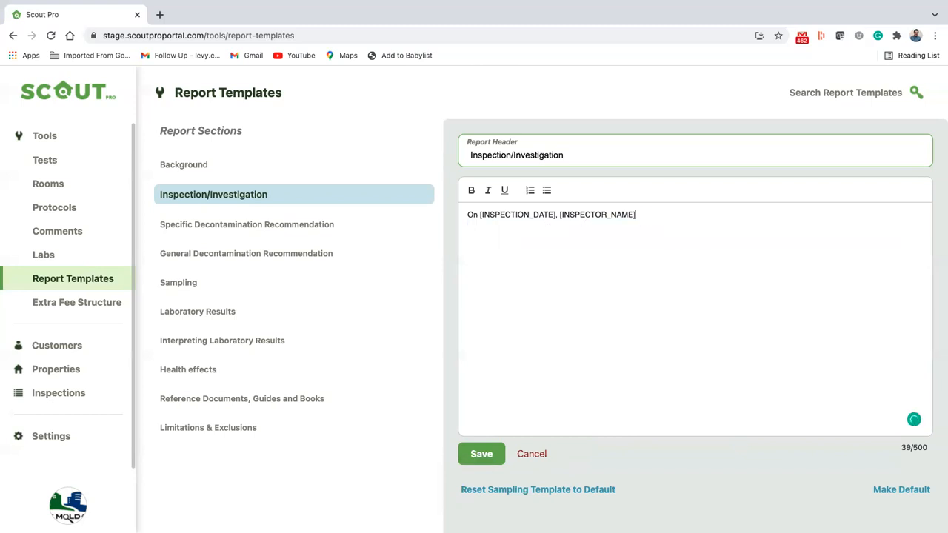
pyautogui.click(477, 453)
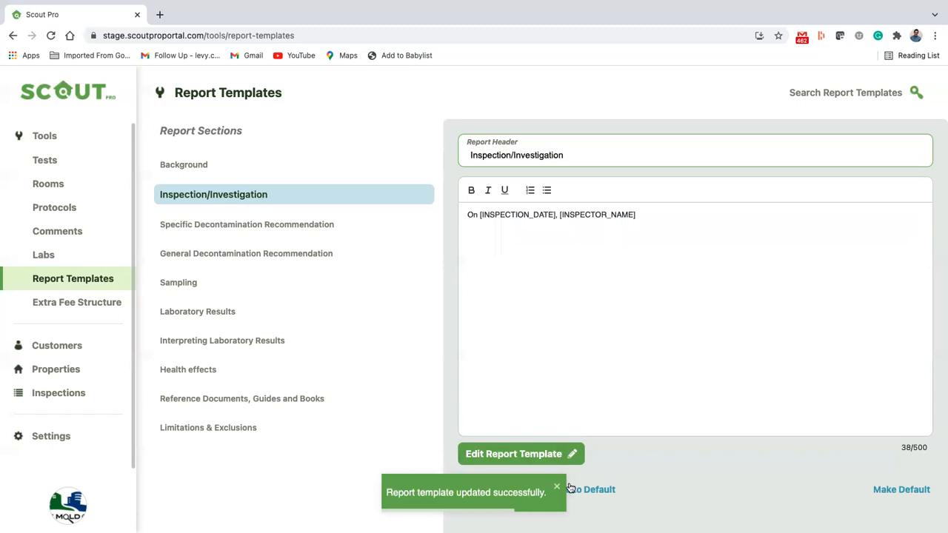
pyautogui.click(580, 492)
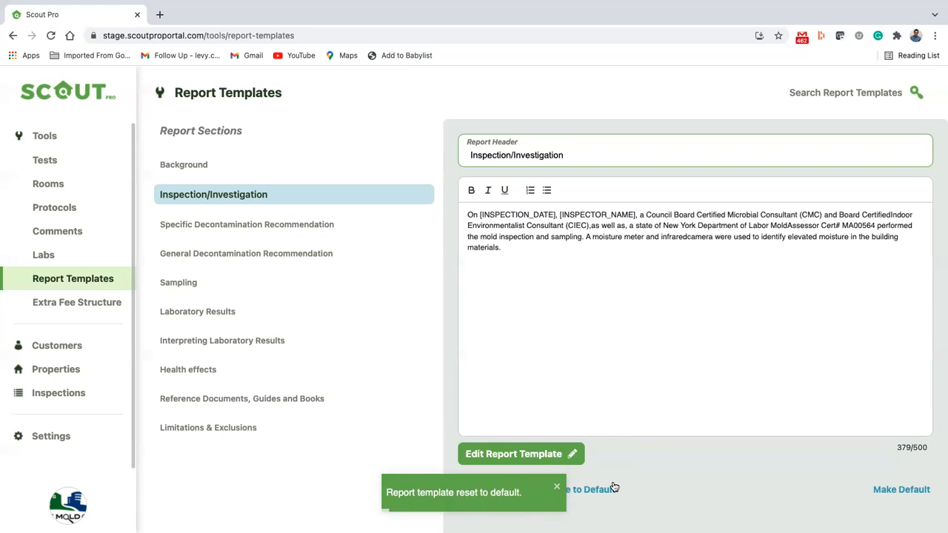
# Review the Decontamination, Sampling, Laboratory Results and Interpreting Laboratory Results templates
pyautogui.click(325, 224)
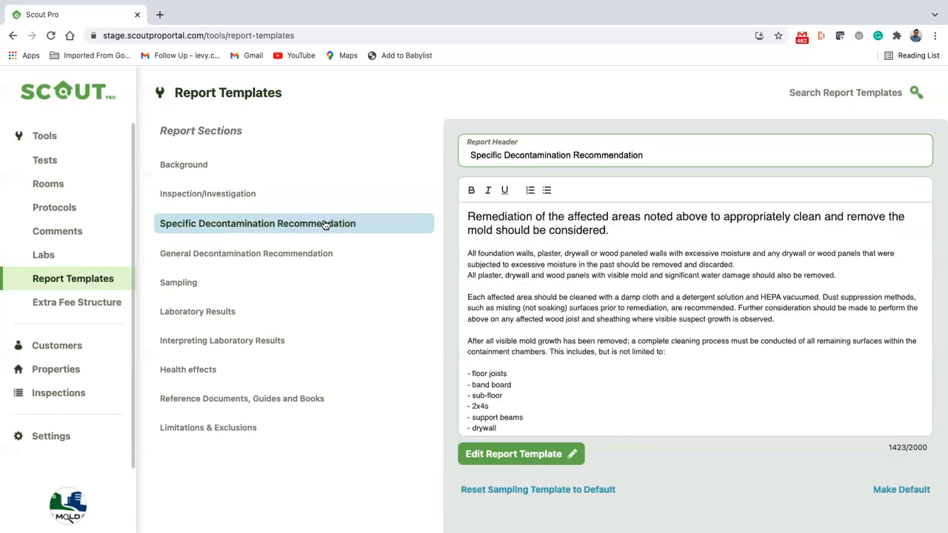
pyautogui.scroll(-3, 547, 291)
pyautogui.scroll(-2, 547, 290)
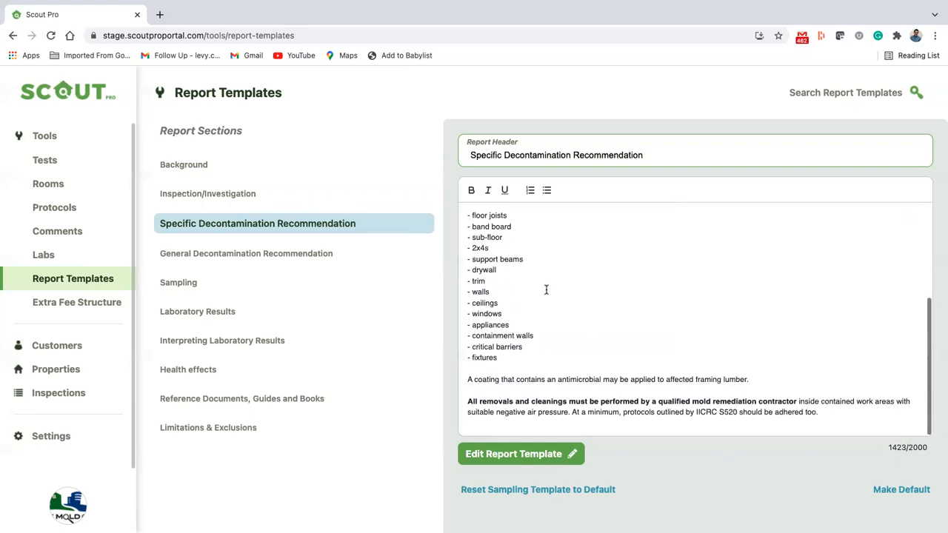
pyautogui.scroll(5, 547, 291)
pyautogui.click(304, 253)
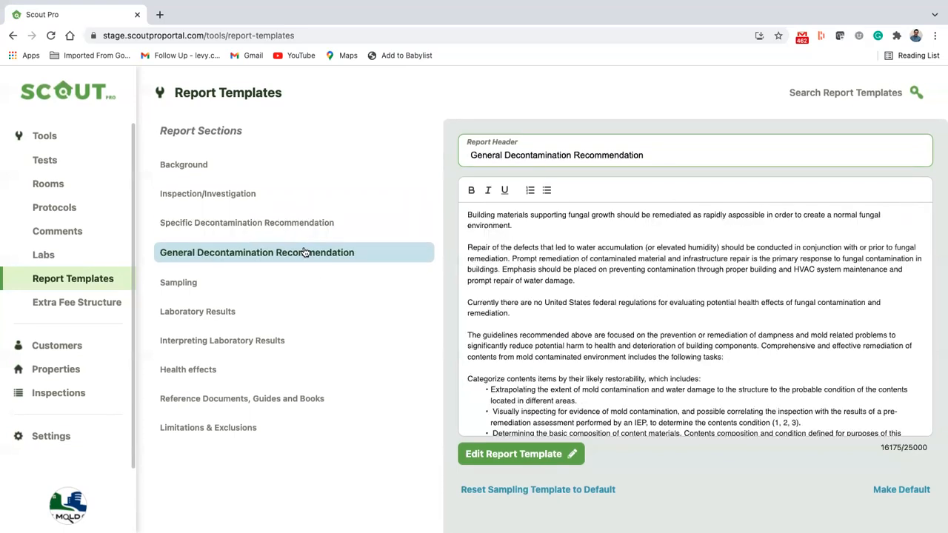
pyautogui.click(208, 283)
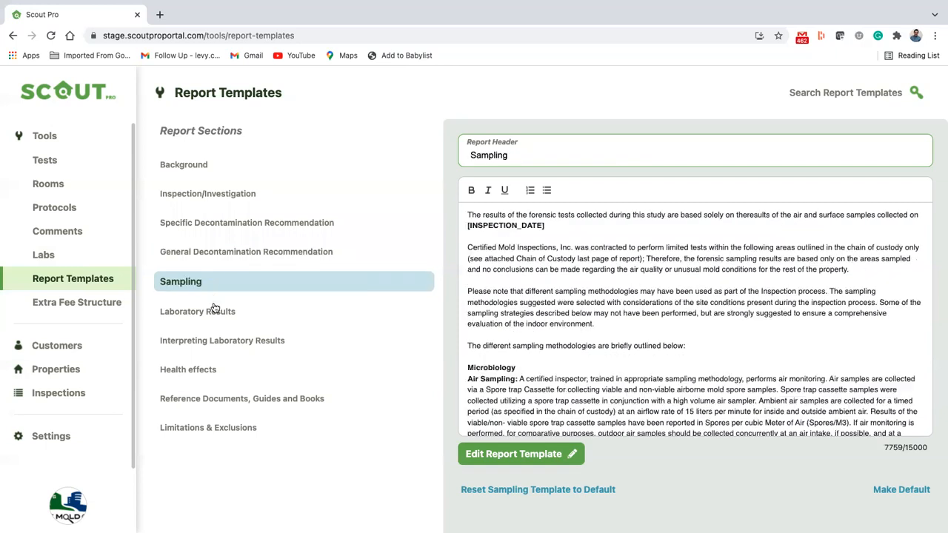
pyautogui.click(214, 309)
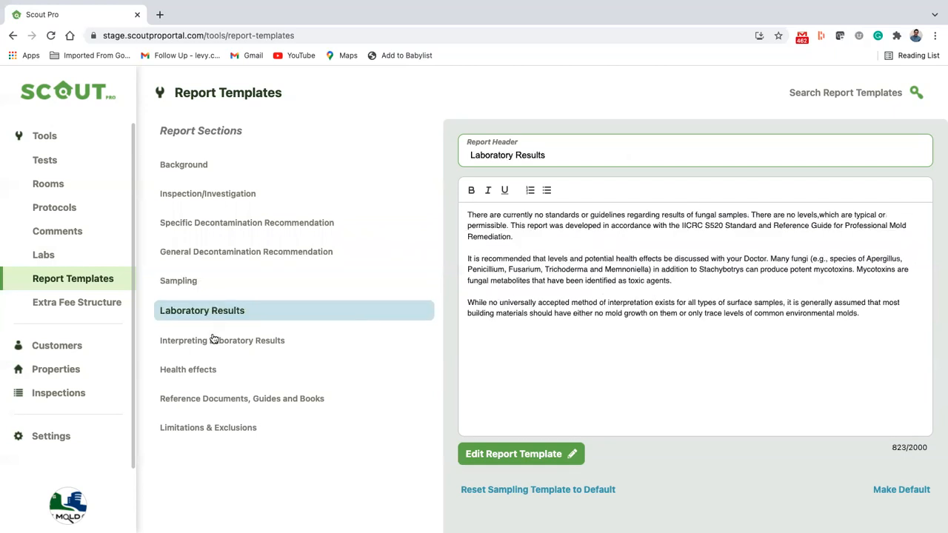
pyautogui.click(214, 339)
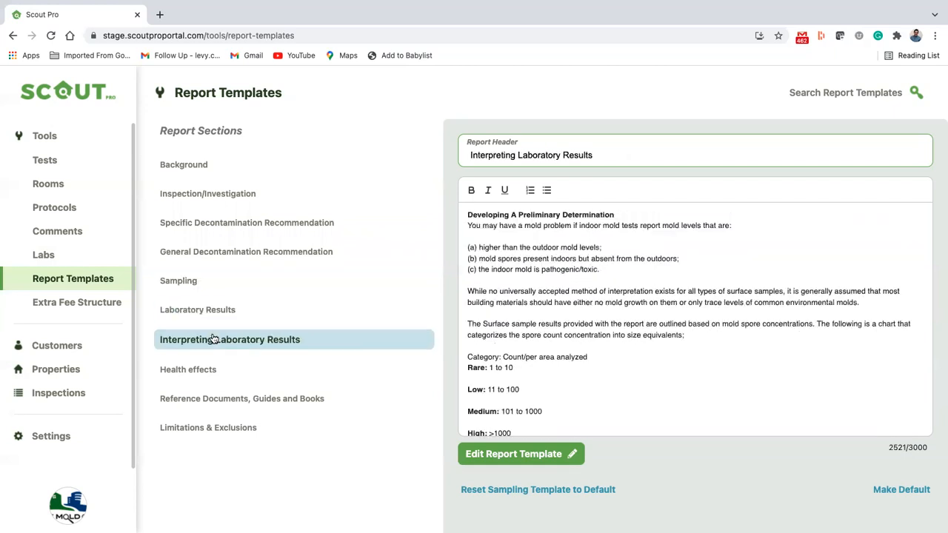
# Review the Health effects, Reference Documents and Limitations & Exclusions templates, then open Extra Fee Structure
pyautogui.click(196, 373)
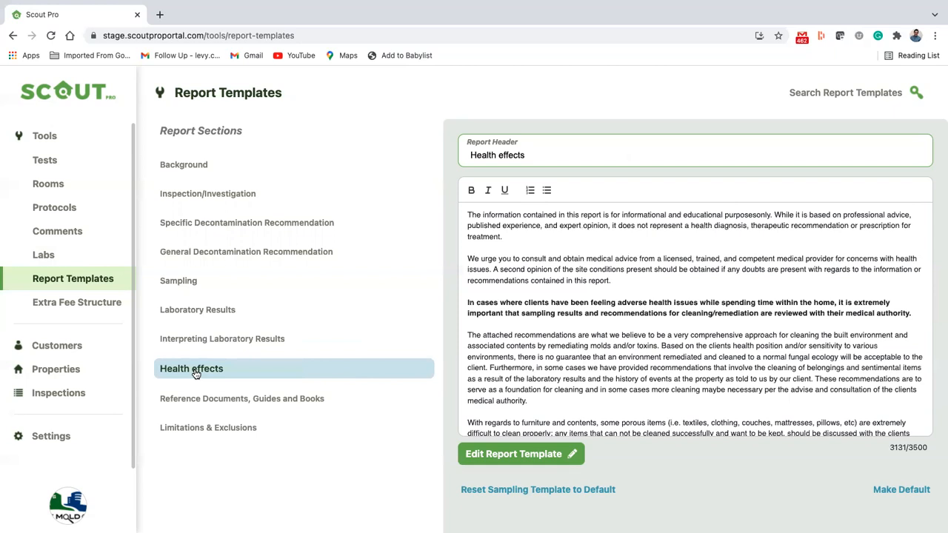
pyautogui.click(197, 402)
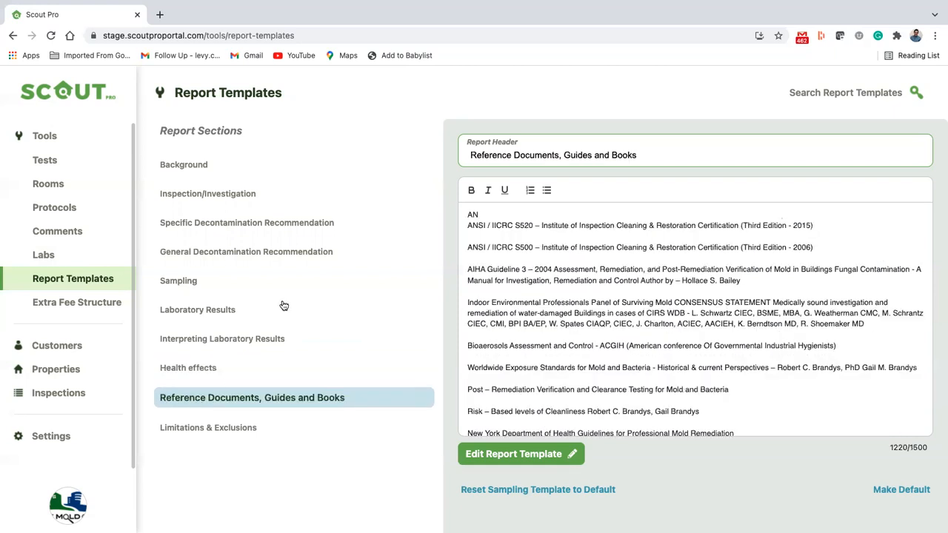
pyautogui.click(232, 427)
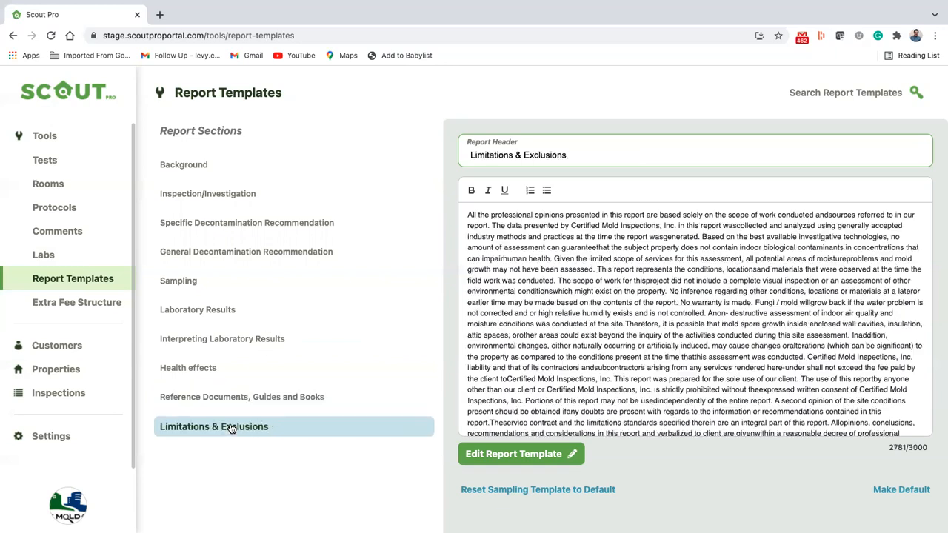
pyautogui.click(268, 222)
pyautogui.click(249, 198)
pyautogui.rightClick(252, 195)
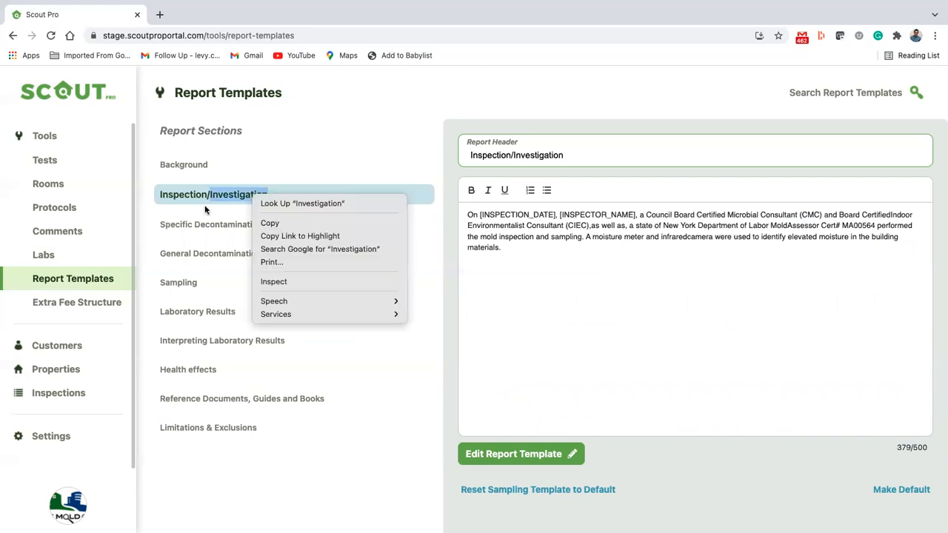
pyautogui.click(63, 303)
pyautogui.click(66, 304)
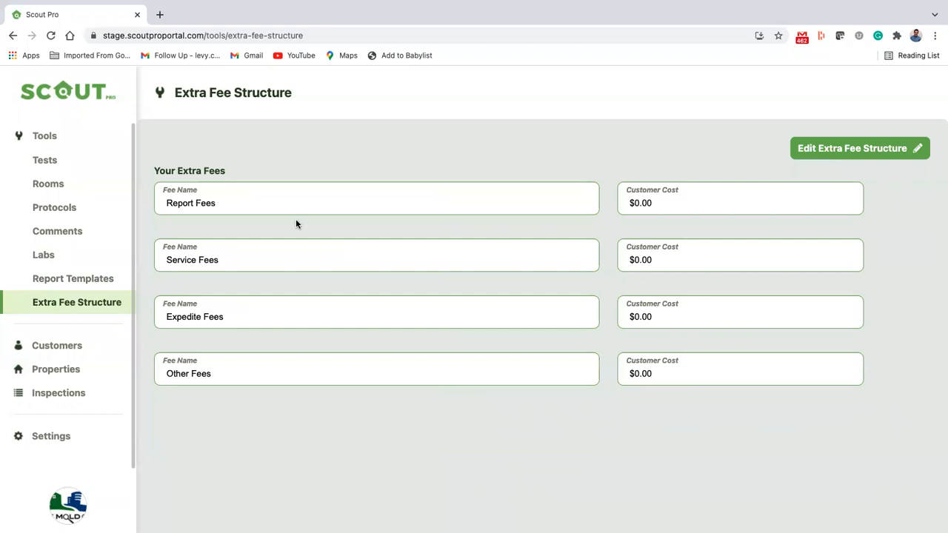
# Rename the first extra fee to Inspection Fee with a cost of $995
pyautogui.click(835, 152)
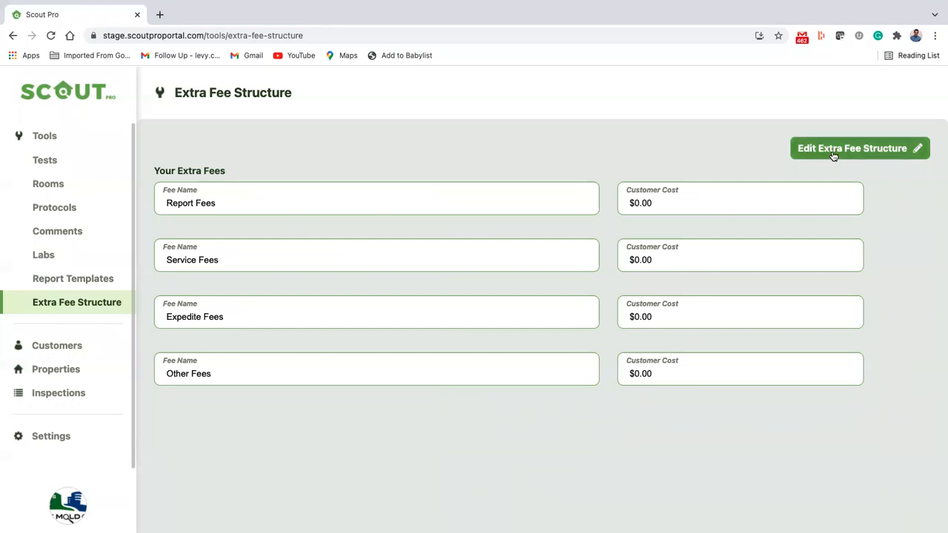
pyautogui.tripleClick(457, 192)
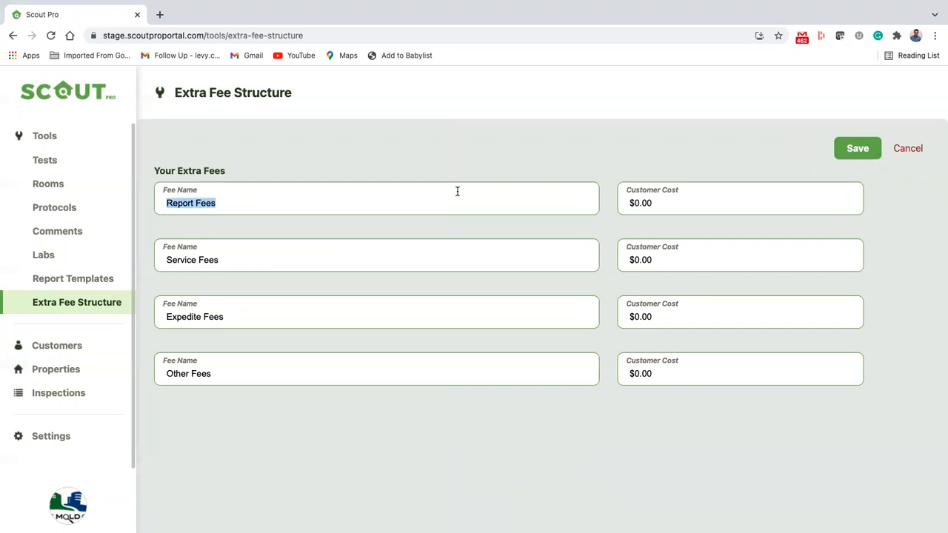
pyautogui.write('Inspe')
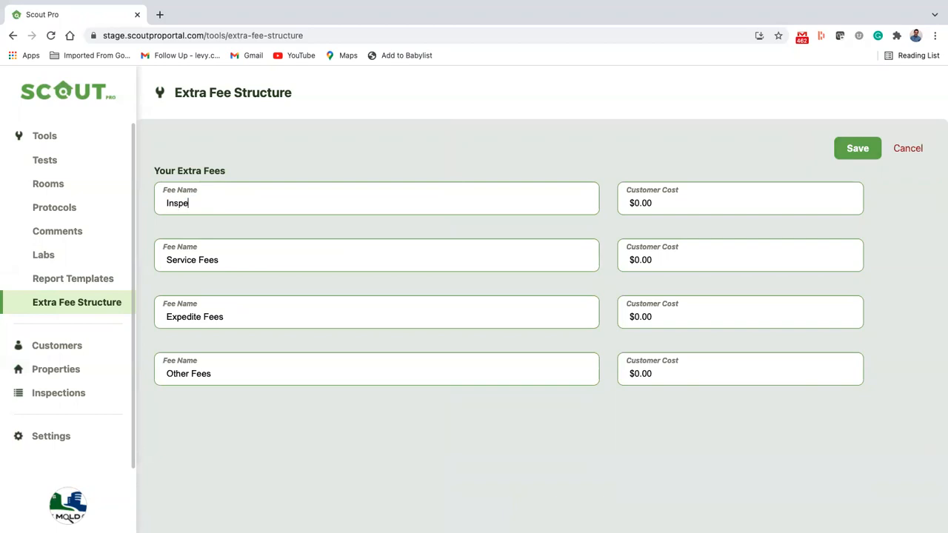
pyautogui.write('ction Fee')
pyautogui.click(734, 205)
pyautogui.press('BackSpace')
pyautogui.press('BackSpace')
pyautogui.press('BackSpace')
pyautogui.press('BackSpace')
pyautogui.press('BackSpace')
pyautogui.write('$995')
# Rename the second fee to Report Fee at $250, save the fees, and bring up Tests
pyautogui.click(253, 260)
pyautogui.moveTo(253, 260); pyautogui.dragTo(146, 264)
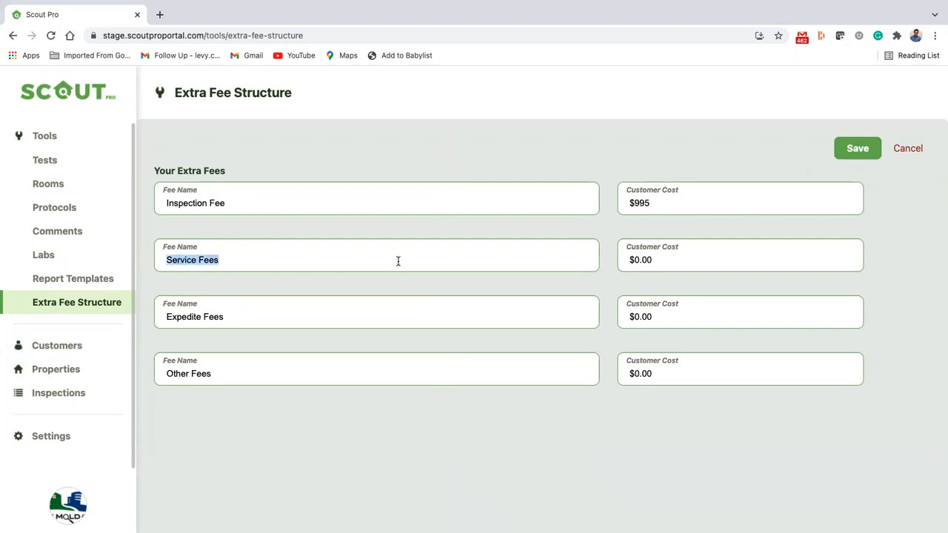
pyautogui.write('Report Fee')
pyautogui.press('BackSpace')
pyautogui.press('BackSpace')
pyautogui.press('BackSpace')
pyautogui.press('BackSpace')
pyautogui.press('BackSpace')
pyautogui.write('$250')
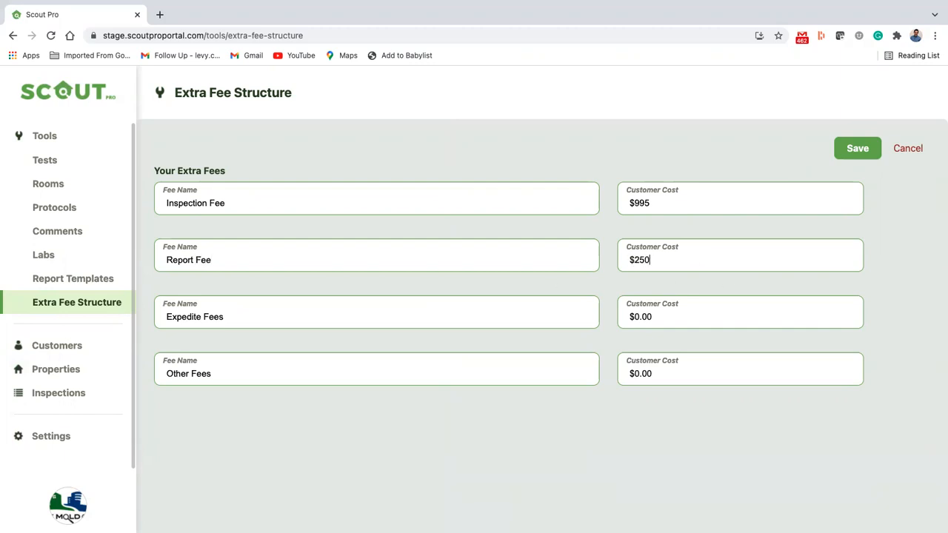
pyautogui.click(380, 307)
pyautogui.click(857, 149)
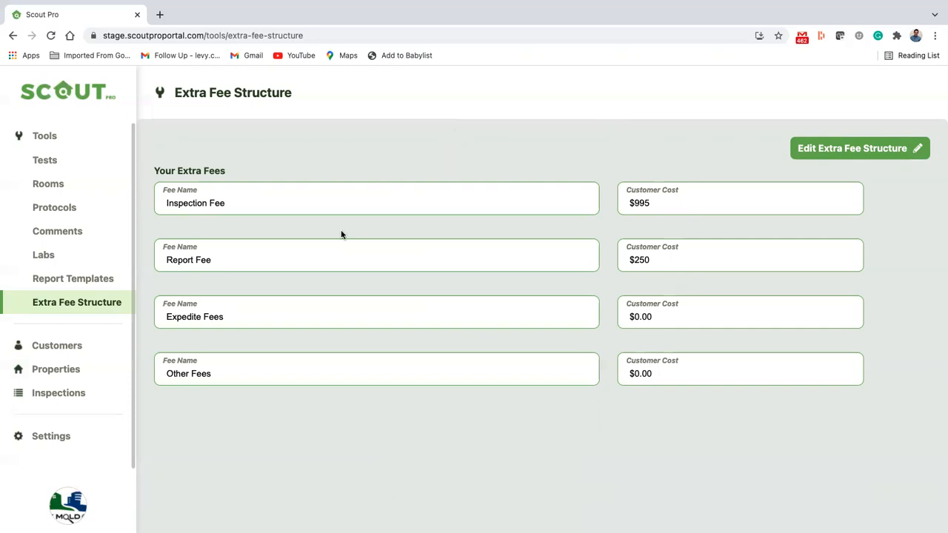
pyautogui.click(57, 159)
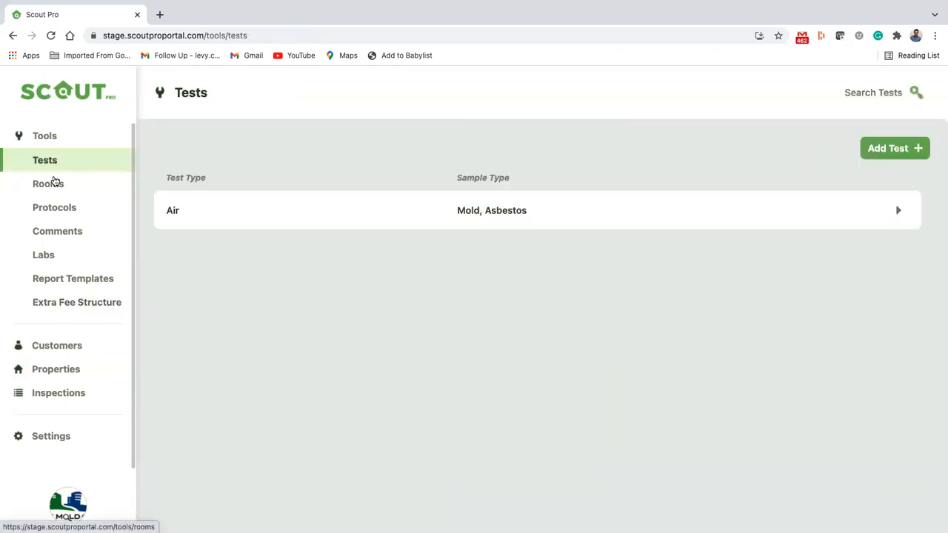
# Visit Rooms, Protocols, Comments, Labs, Report Templates and Extra Fee Structure, collapse Tools, then view Customers
pyautogui.click(53, 182)
pyautogui.click(51, 205)
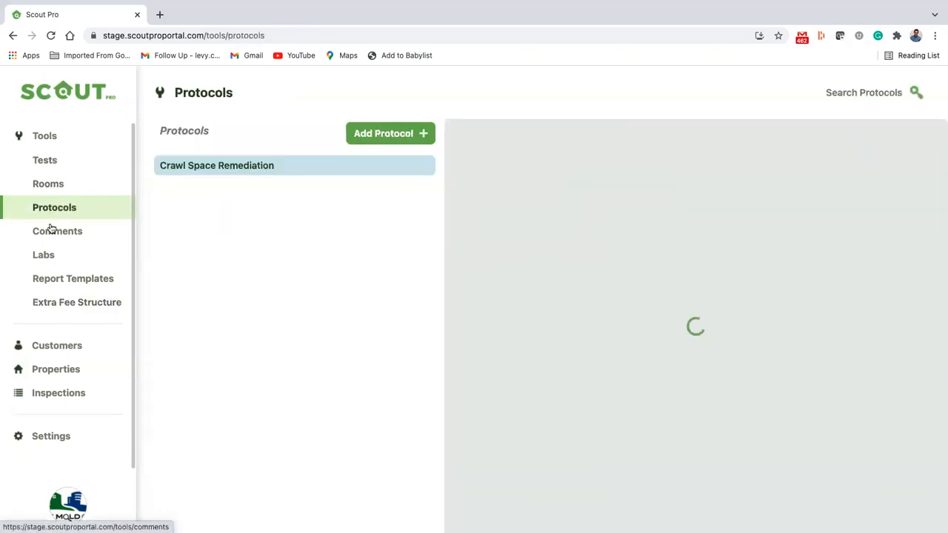
pyautogui.click(50, 230)
pyautogui.click(43, 253)
pyautogui.click(45, 278)
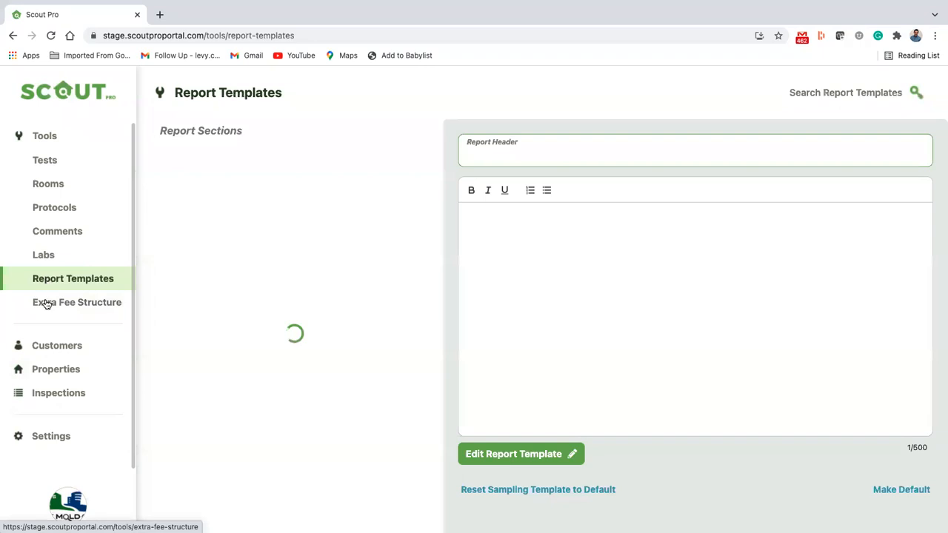
pyautogui.click(44, 303)
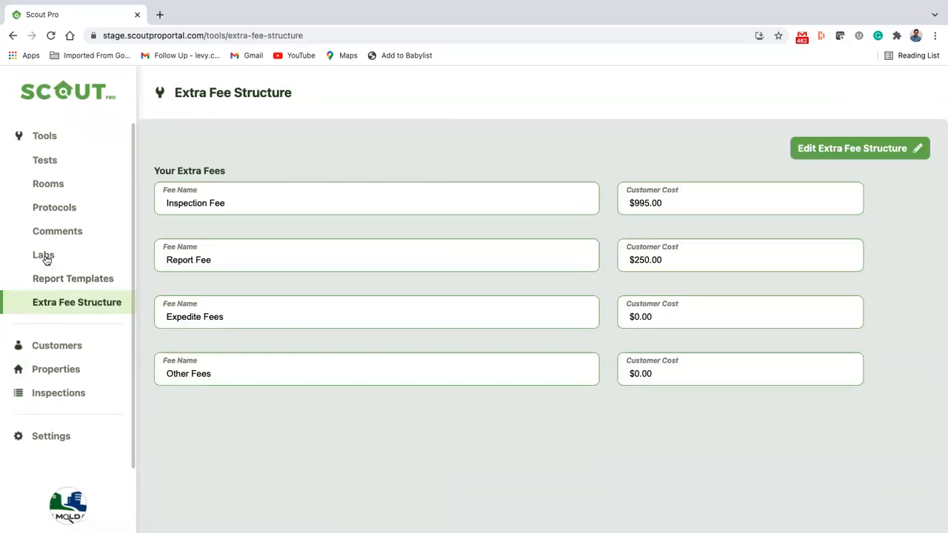
pyautogui.click(46, 137)
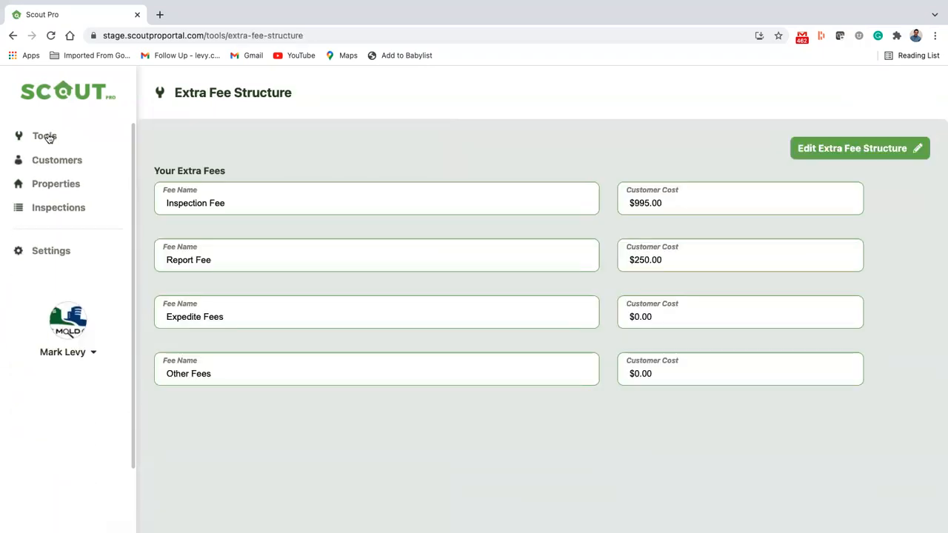
pyautogui.click(73, 168)
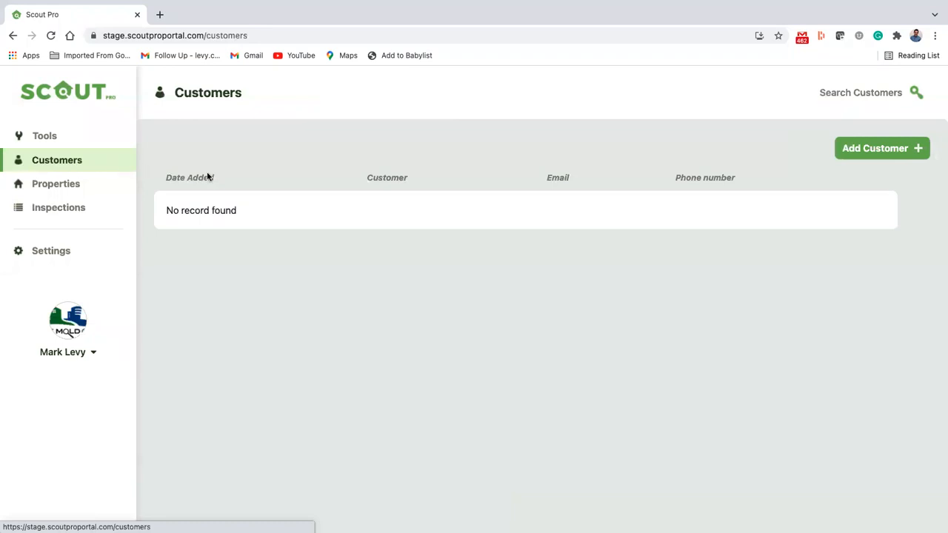
# Start a new customer record with Add Customer +
pyautogui.click(895, 156)
# Enter the customer's first and last name and phone number, correcting a mistyped number
pyautogui.click(261, 185)
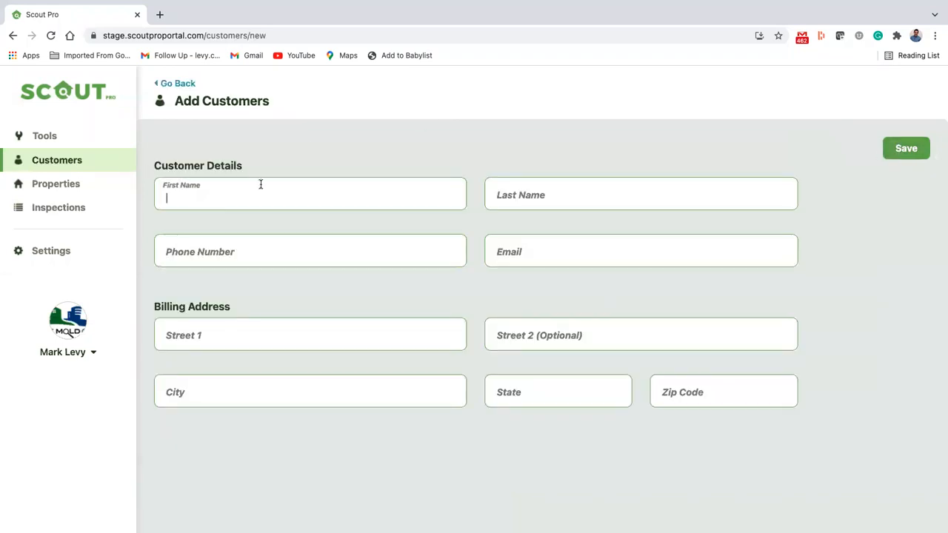
pyautogui.write('Tom')
pyautogui.click(496, 194)
pyautogui.write('Smith')
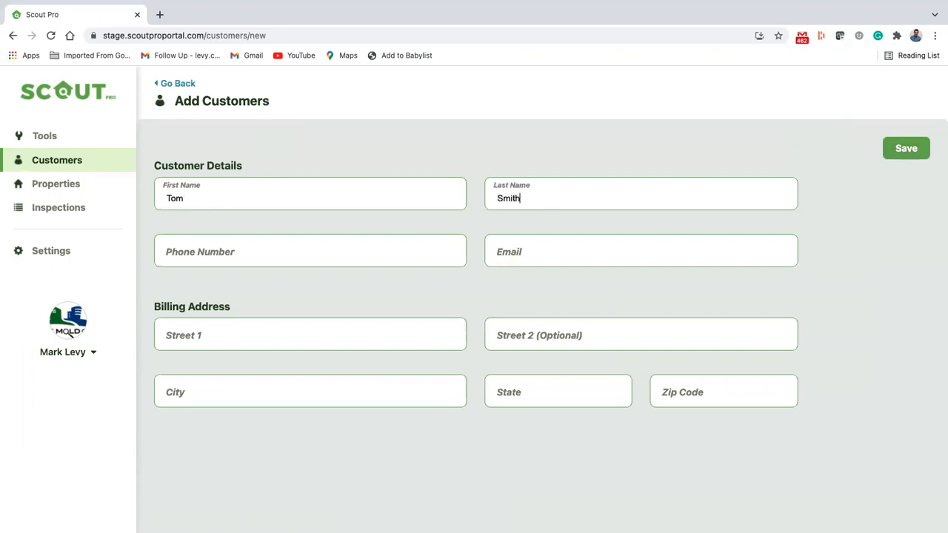
pyautogui.press('Tab')
pyautogui.press('Tab')
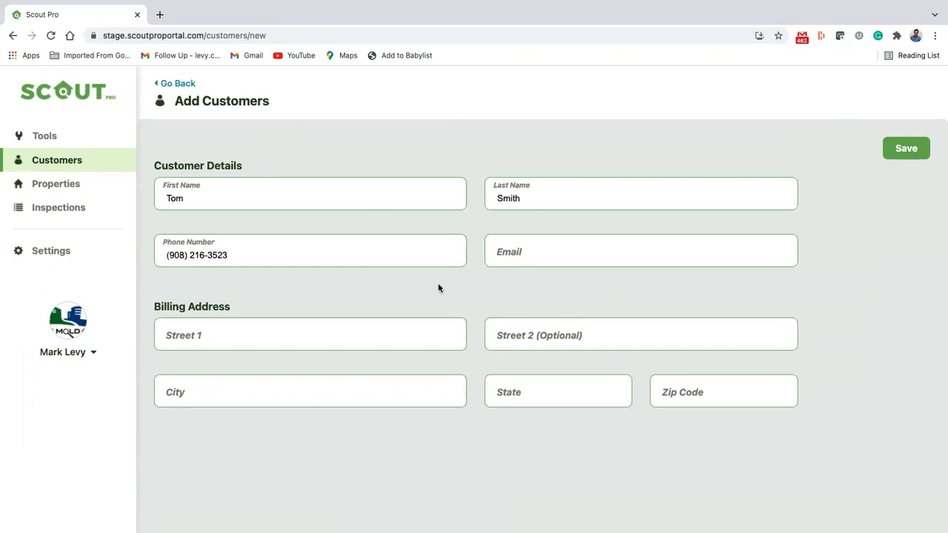
pyautogui.doubleClick(180, 254)
pyautogui.press('BackSpace')
pyautogui.write('88888888888')
# Fill in the customer's email address and fix the phone number entry
pyautogui.click(528, 255)
pyautogui.write('Levy')
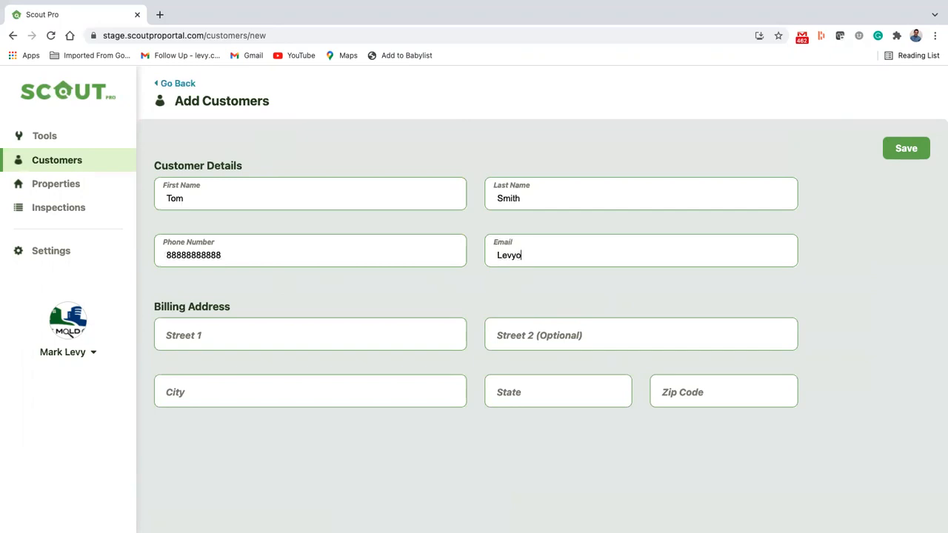
pyautogui.click(351, 250)
pyautogui.press('BackSpace')
pyautogui.tripleClick(324, 252)
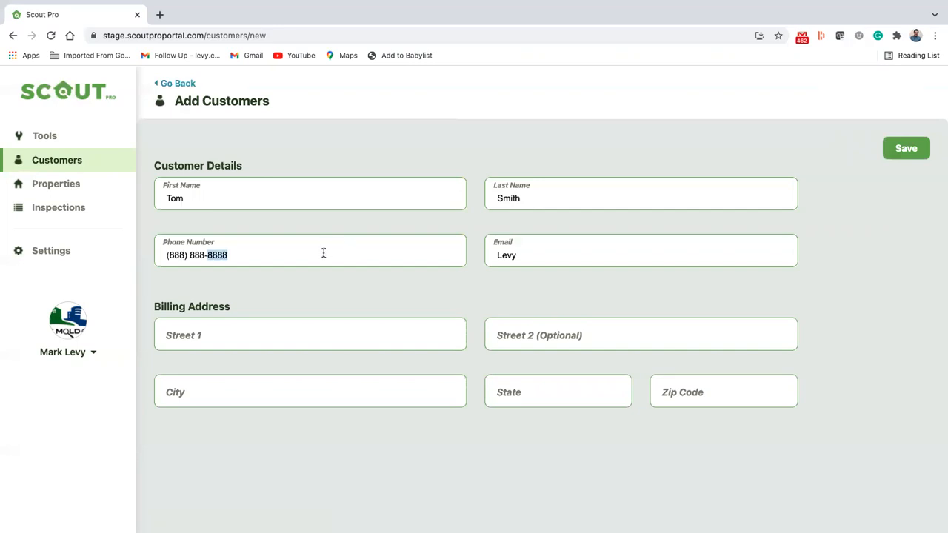
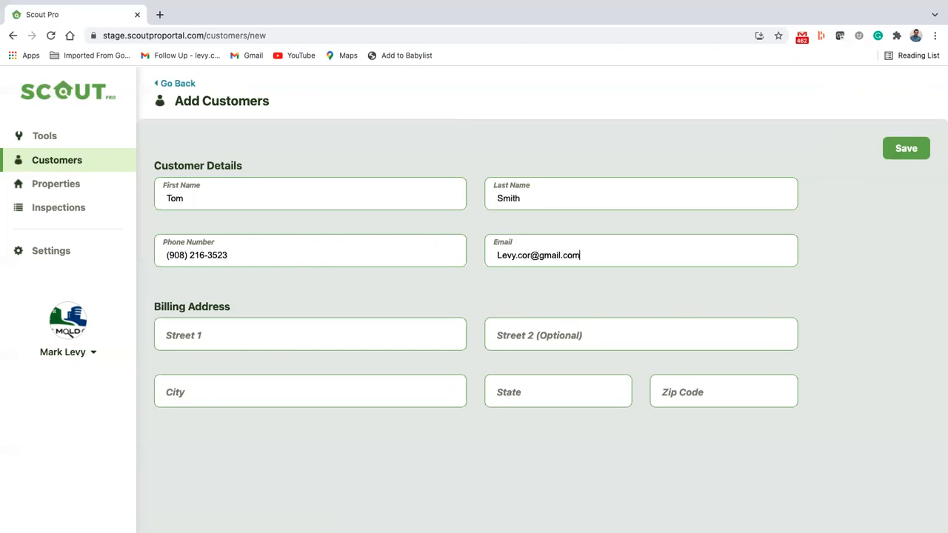
# Enter the billing street, city, state and the start of the zip code
pyautogui.click(307, 333)
pyautogui.write('123 Way Stre')
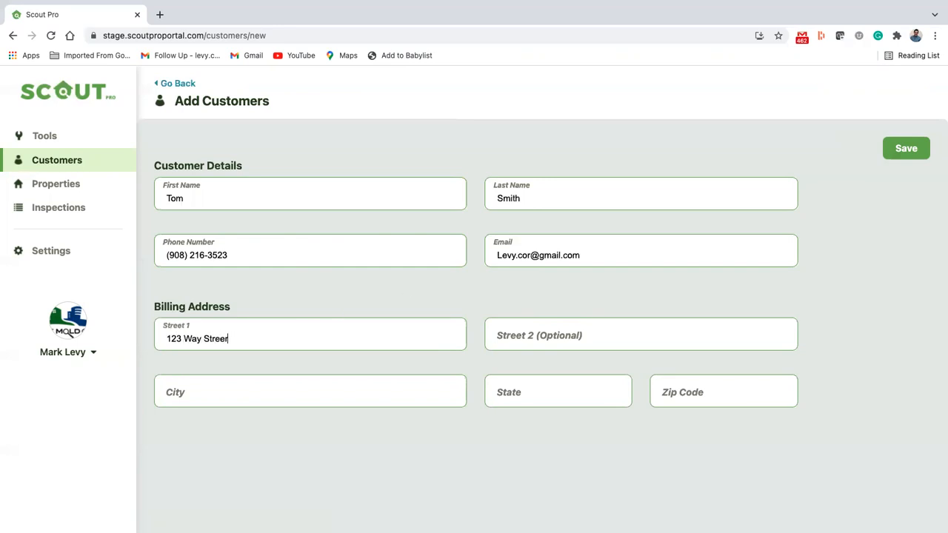
pyautogui.write('er')
pyautogui.press('BackSpace')
pyautogui.click(282, 399)
pyautogui.write('New York')
pyautogui.press('Tab')
pyautogui.write('N')
pyautogui.press('Tab')
pyautogui.write('1145')
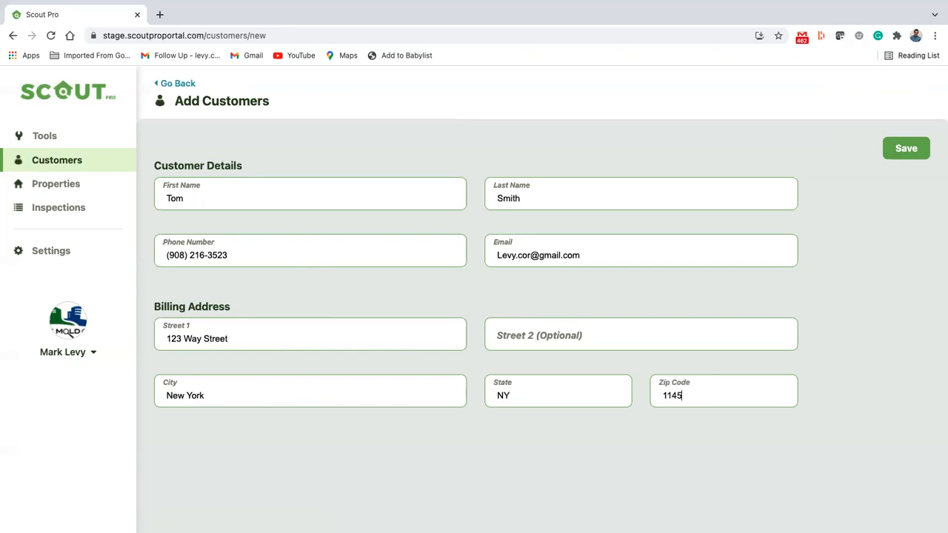
# Replace the already-taken email with a different address, fix its typo, and save the customer
pyautogui.click(919, 160)
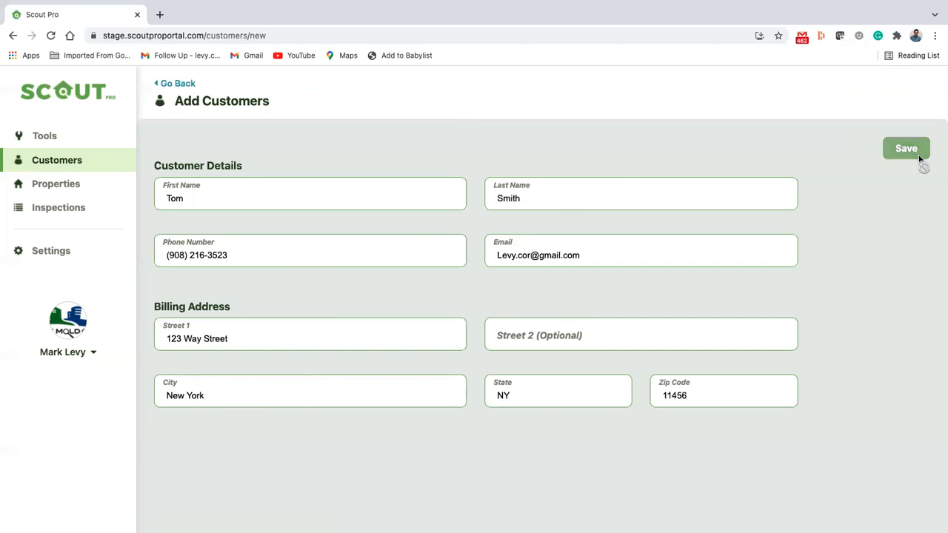
pyautogui.tripleClick(597, 262)
pyautogui.press('BackSpace')
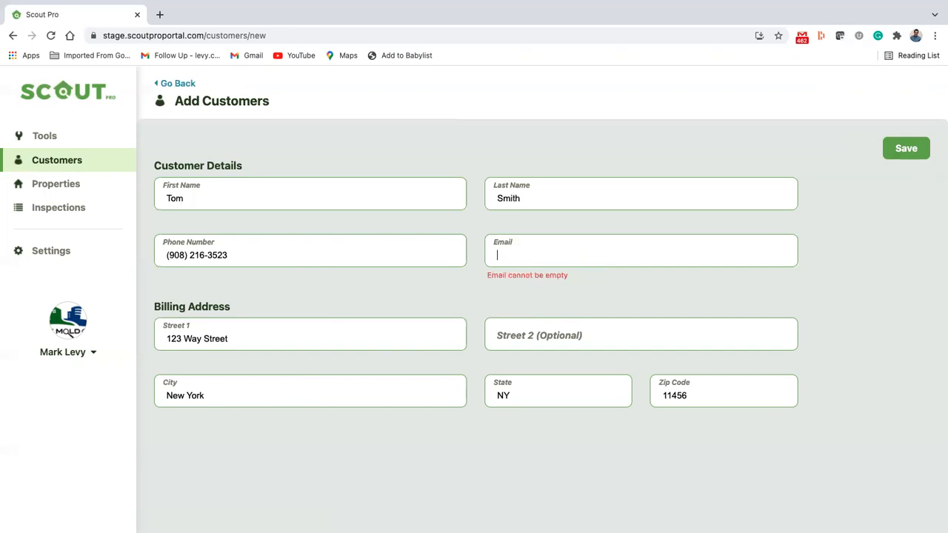
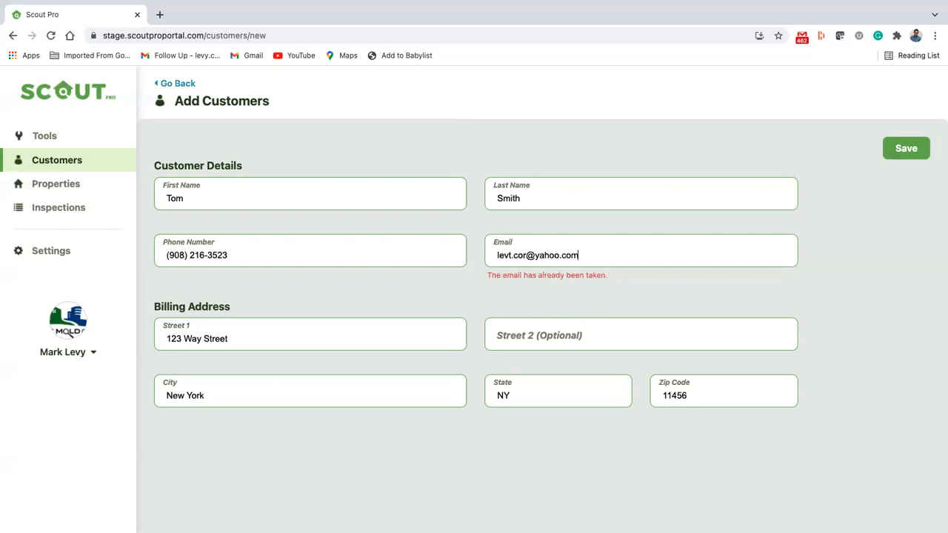
pyautogui.click(510, 255)
pyautogui.press('BackSpace')
pyautogui.write('y')
pyautogui.click(886, 157)
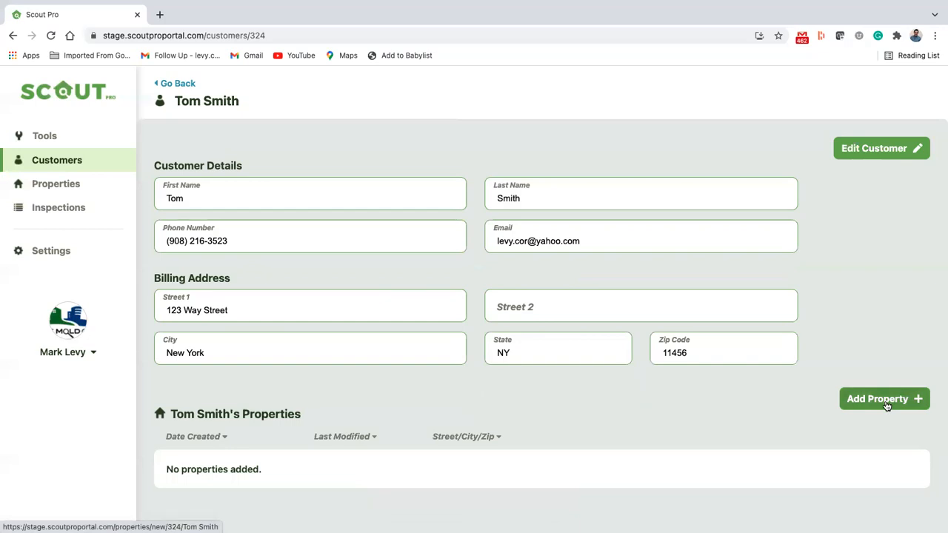
# Add and save a property with the customer's street address, city, state and zip code
pyautogui.click(885, 404)
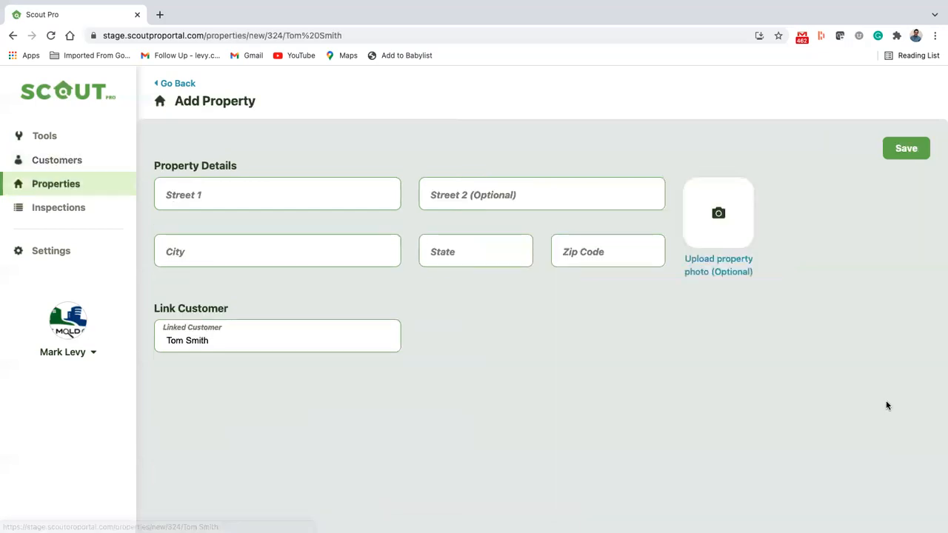
pyautogui.click(301, 187)
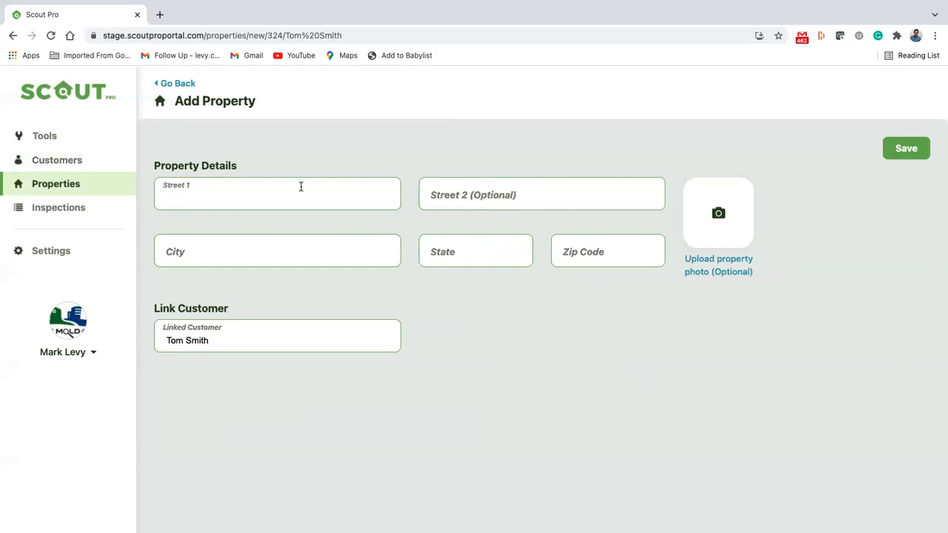
pyautogui.write('123 Way Street')
pyautogui.press('Tab')
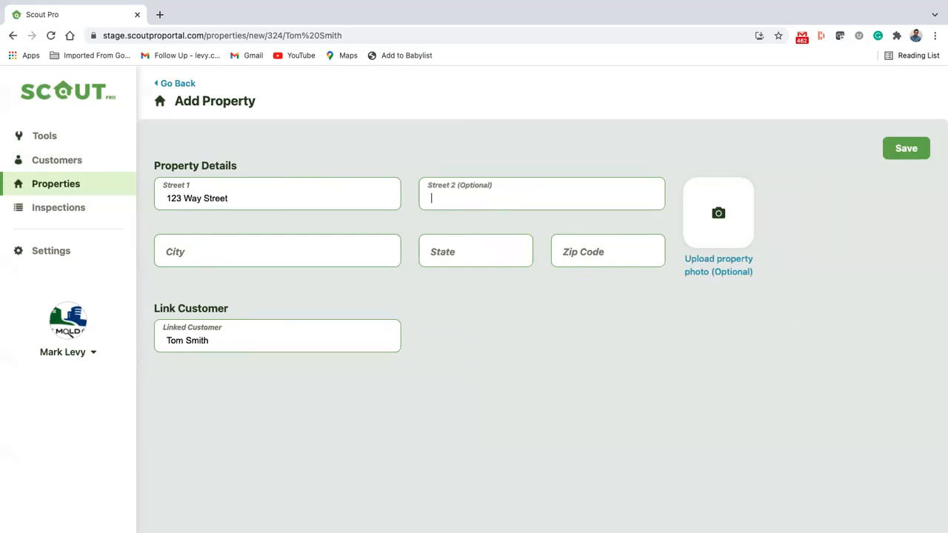
pyautogui.press('Tab')
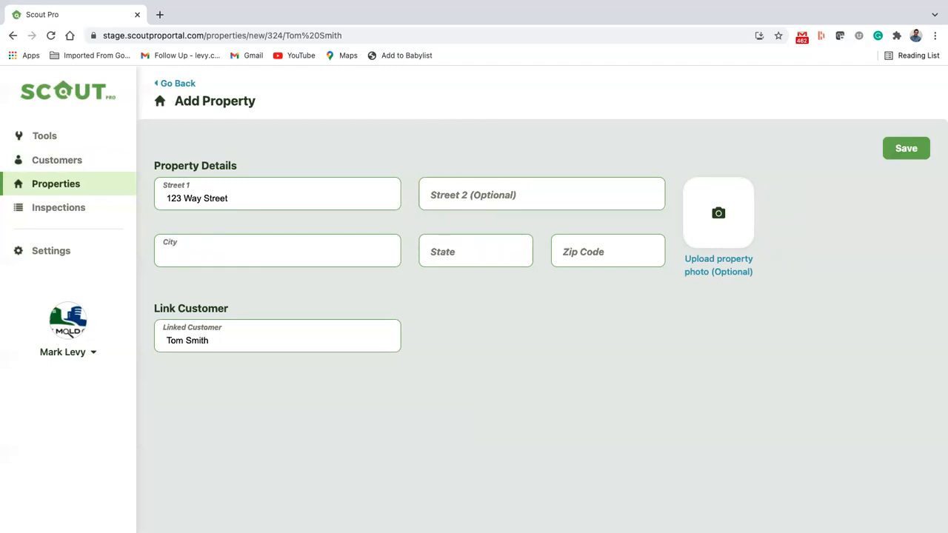
pyautogui.write('New York')
pyautogui.press('Tab')
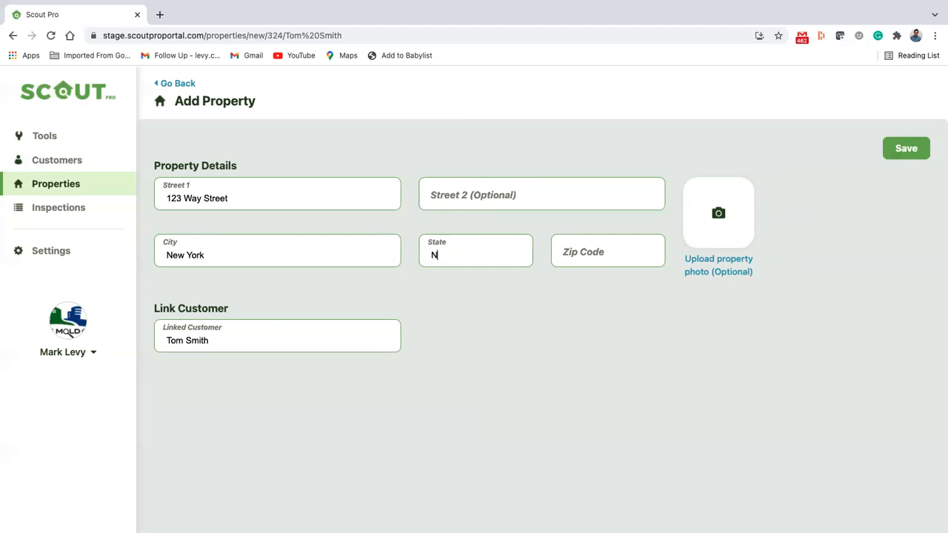
pyautogui.press('Tab')
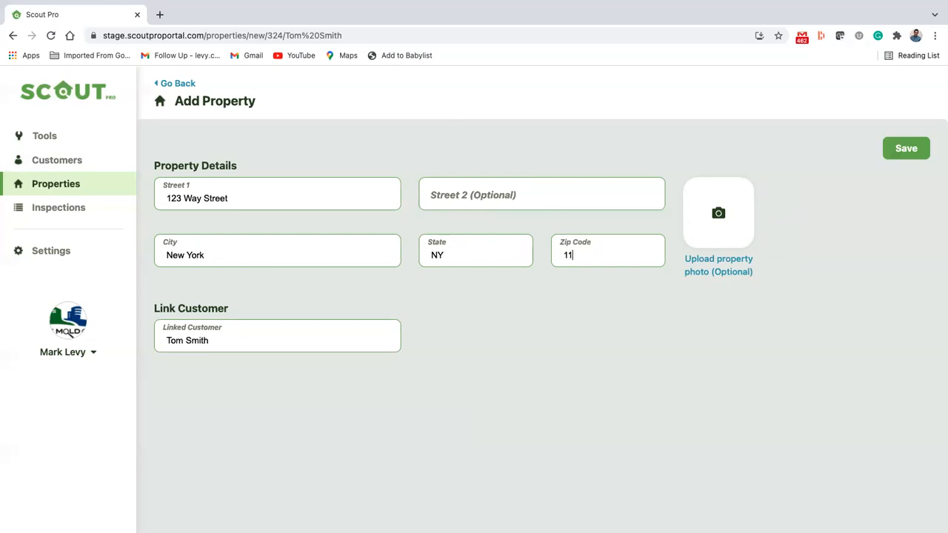
pyautogui.write('11347')
pyautogui.click(906, 154)
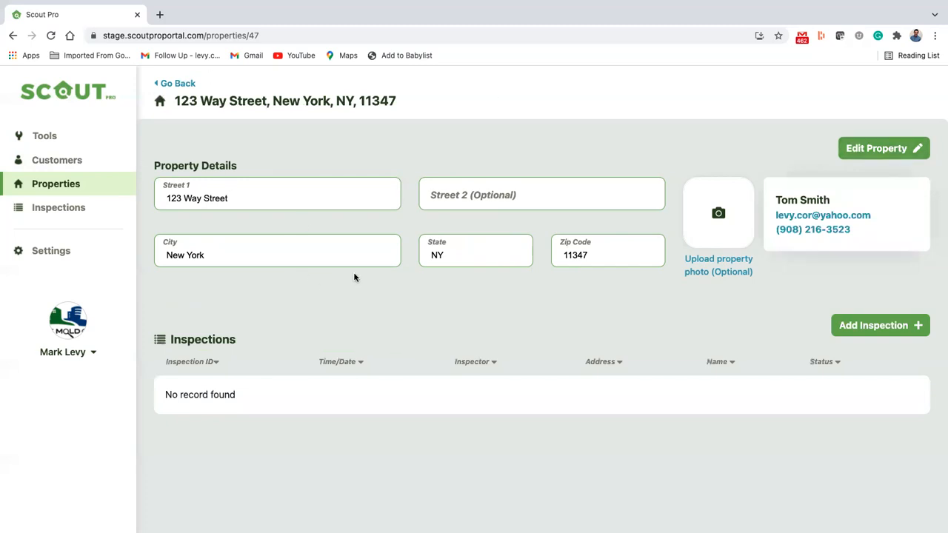
# Start a new inspection with its appointment set to 11/30/21 at 12:30 AM
pyautogui.click(862, 324)
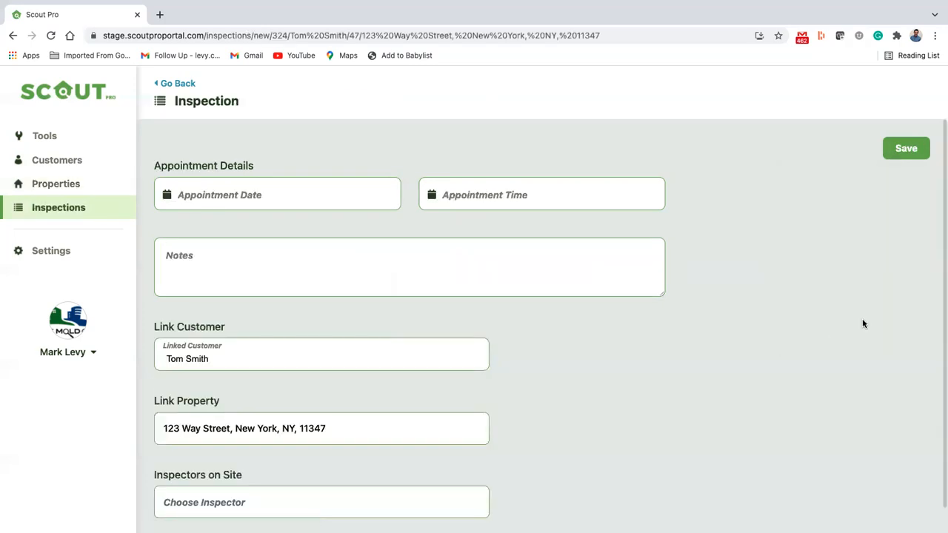
pyautogui.click(319, 194)
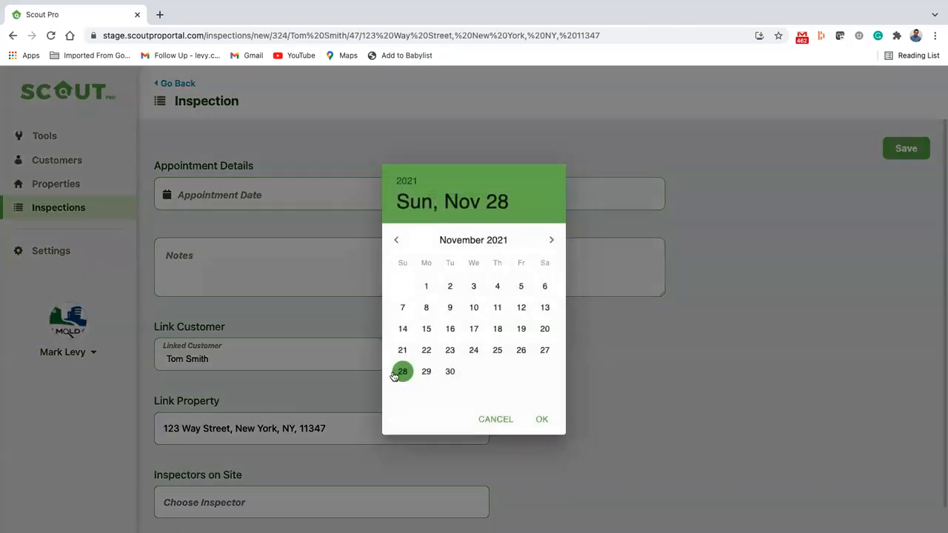
pyautogui.click(537, 422)
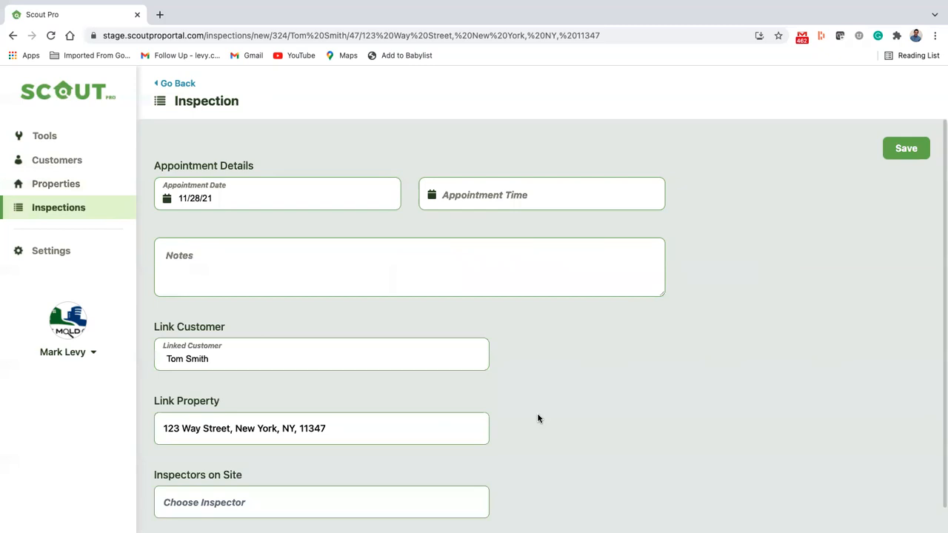
pyautogui.click(537, 193)
pyautogui.click(476, 249)
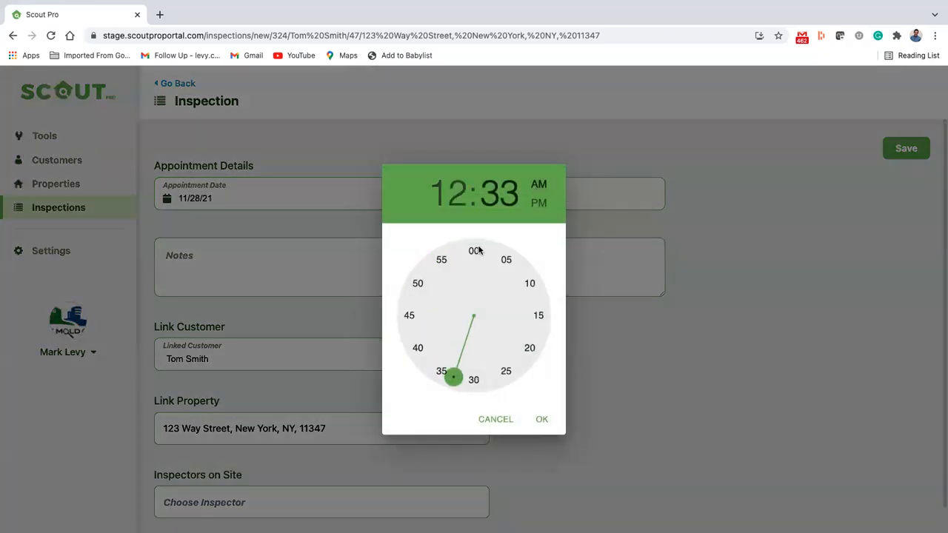
pyautogui.click(468, 381)
pyautogui.click(537, 419)
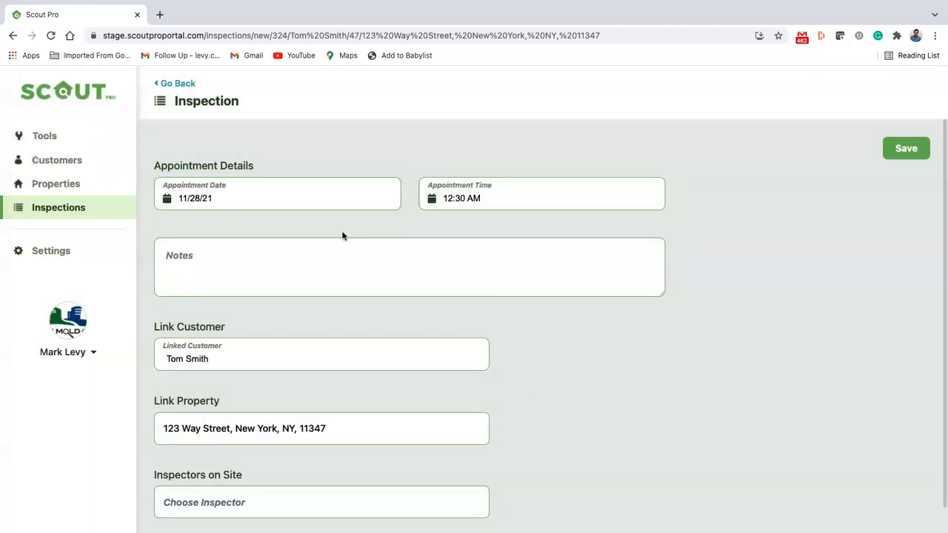
pyautogui.click(292, 193)
pyautogui.click(449, 371)
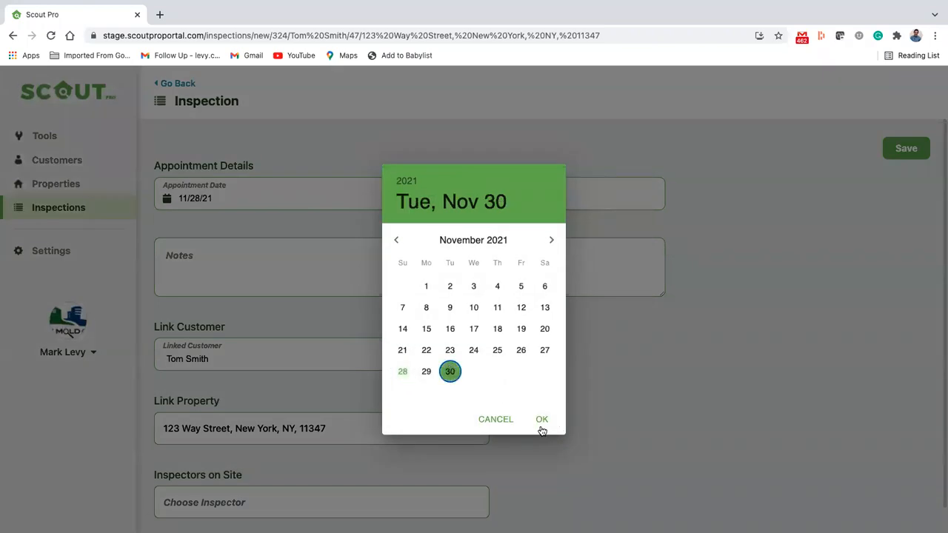
pyautogui.click(540, 420)
# Add the note 'Beware of moldy dogs' to the inspection
pyautogui.click(443, 277)
pyautogui.write('Beware of moldy dogs.')
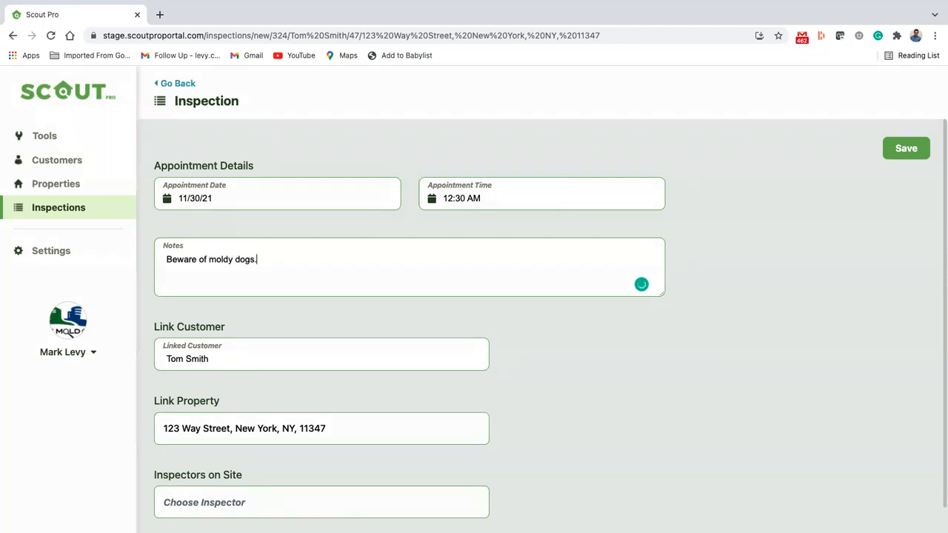
pyautogui.scroll(-1, 329, 309)
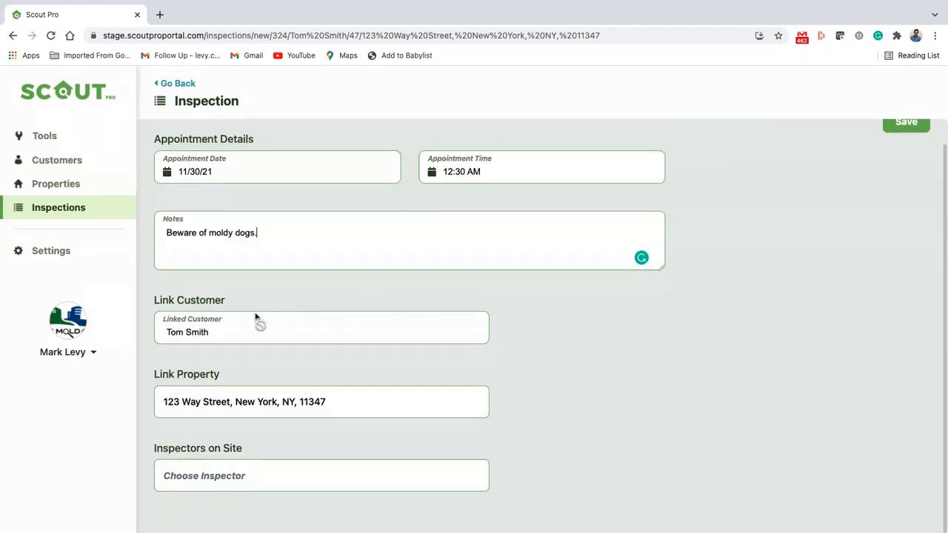
# Assign the available inspector and save to create inspection #ins001
pyautogui.click(234, 405)
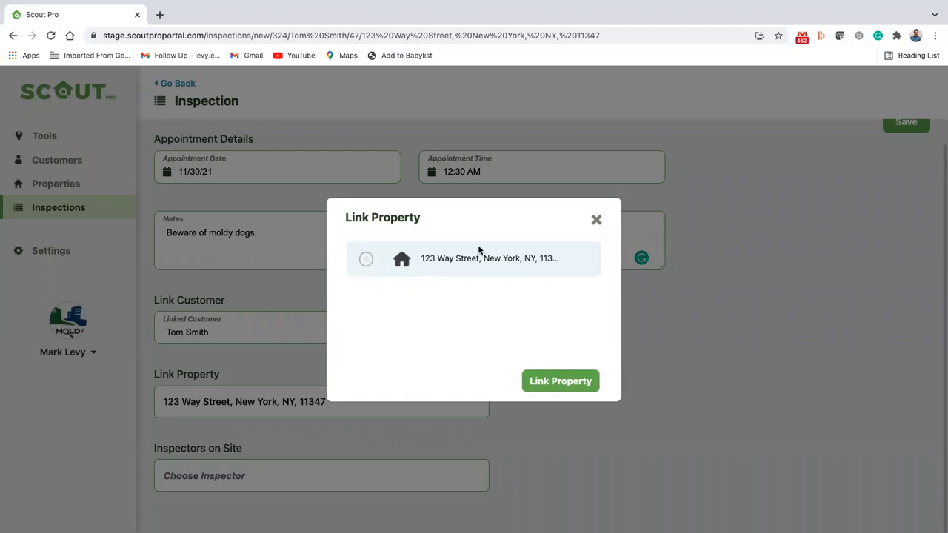
pyautogui.click(598, 220)
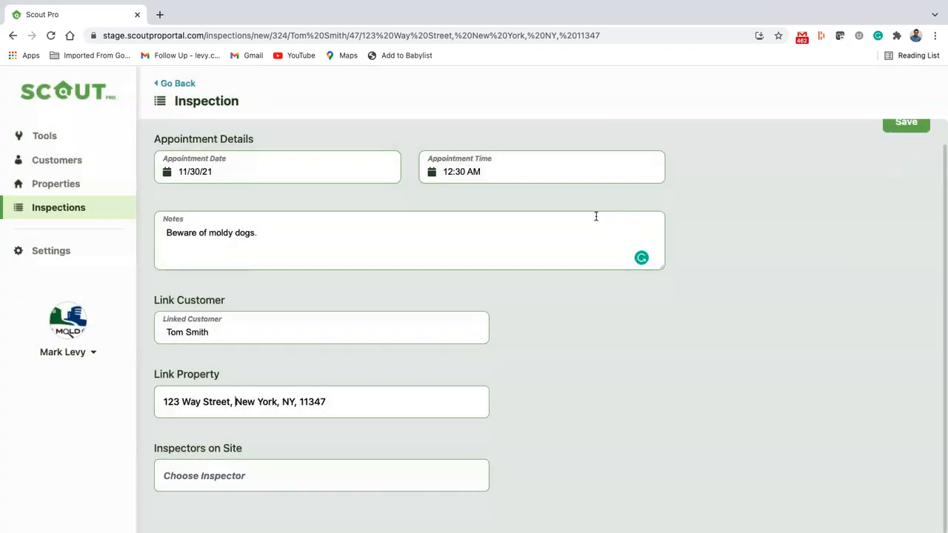
pyautogui.click(292, 476)
pyautogui.click(365, 259)
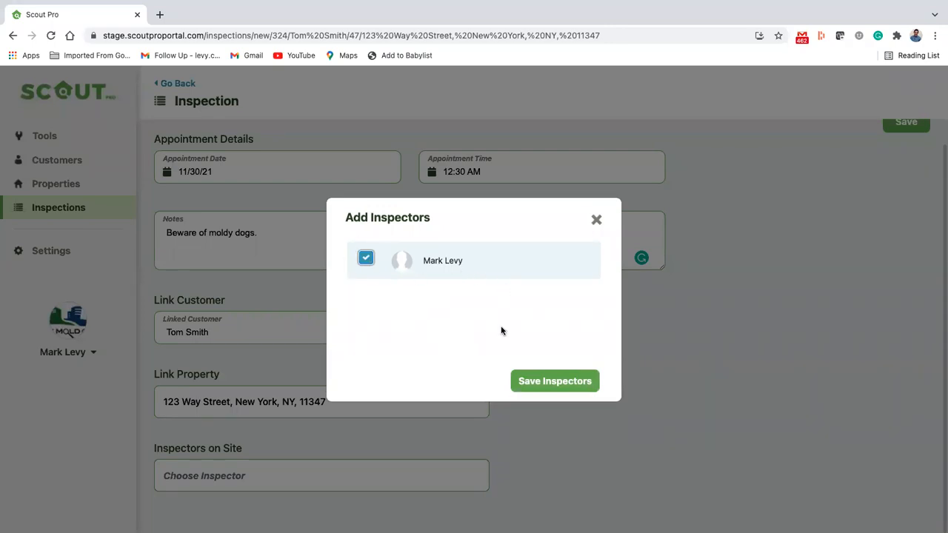
pyautogui.click(554, 383)
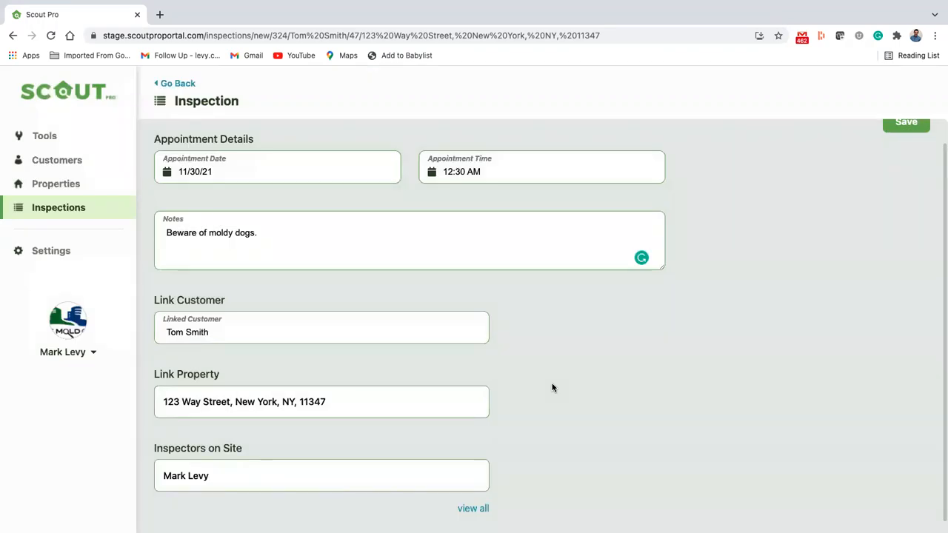
pyautogui.scroll(1, 902, 166)
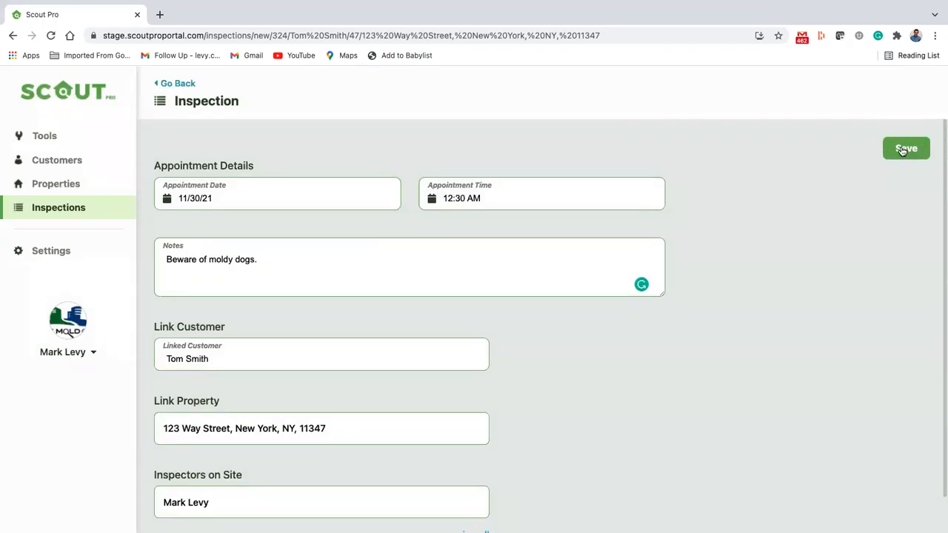
pyautogui.click(903, 148)
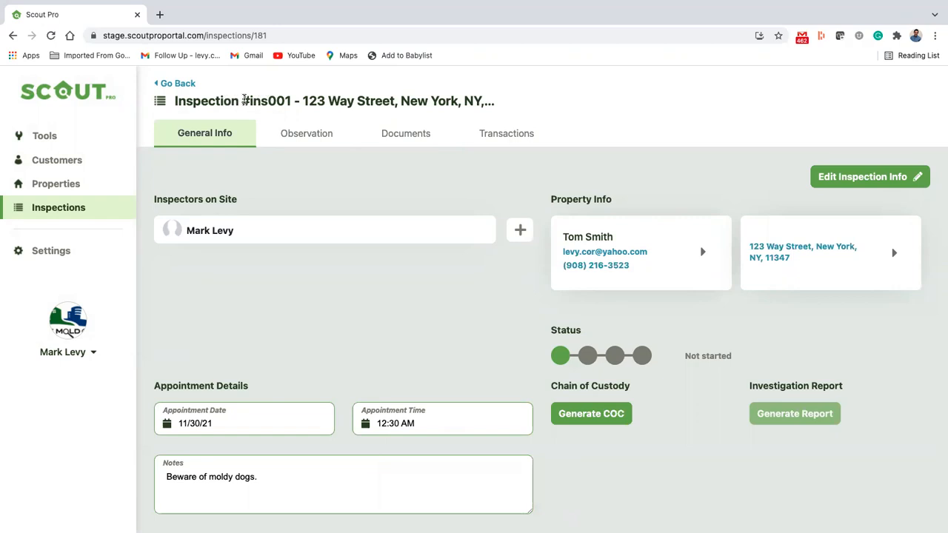
# Review #ins001's Observation, Documents and Transactions tabs, then edit its General Info
pyautogui.moveTo(243, 100); pyautogui.dragTo(284, 100)
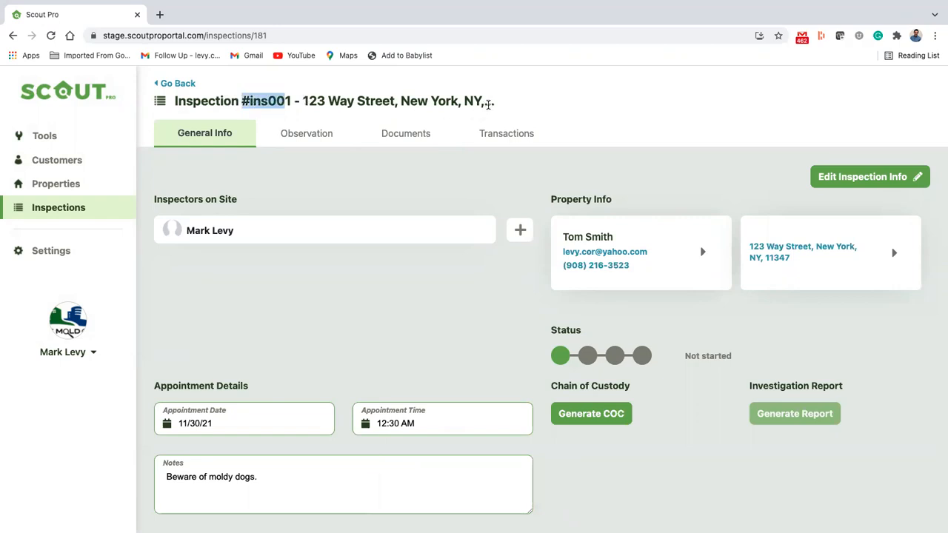
pyautogui.click(310, 133)
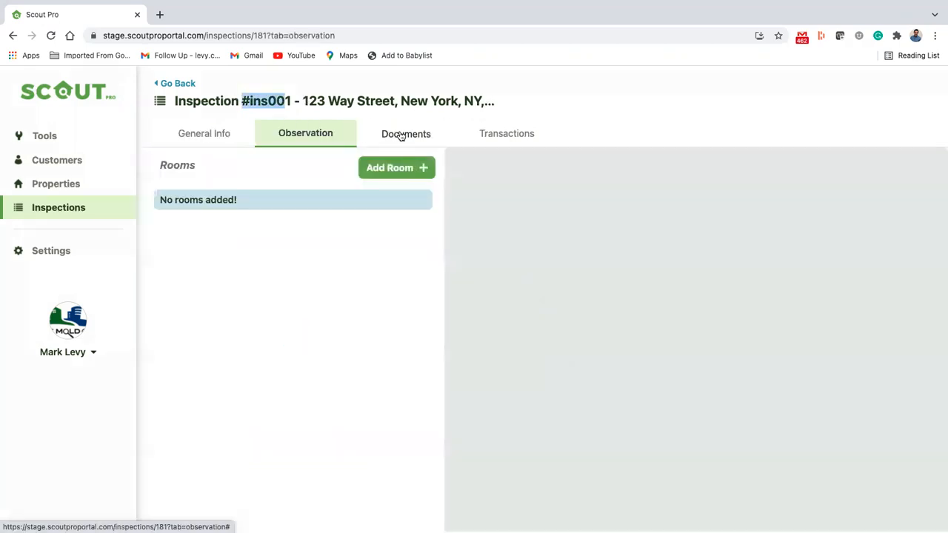
pyautogui.click(400, 135)
pyautogui.click(508, 144)
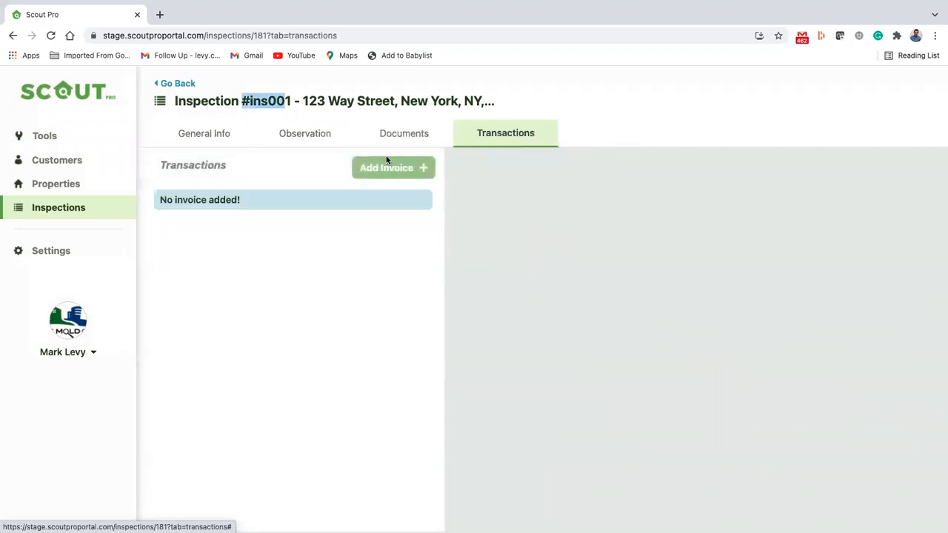
pyautogui.click(196, 142)
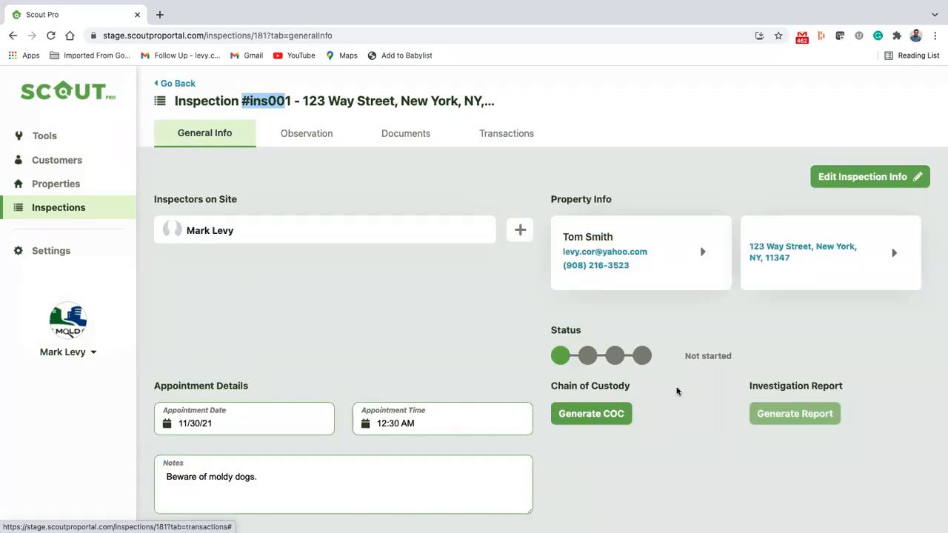
pyautogui.scroll(-1, 317, 313)
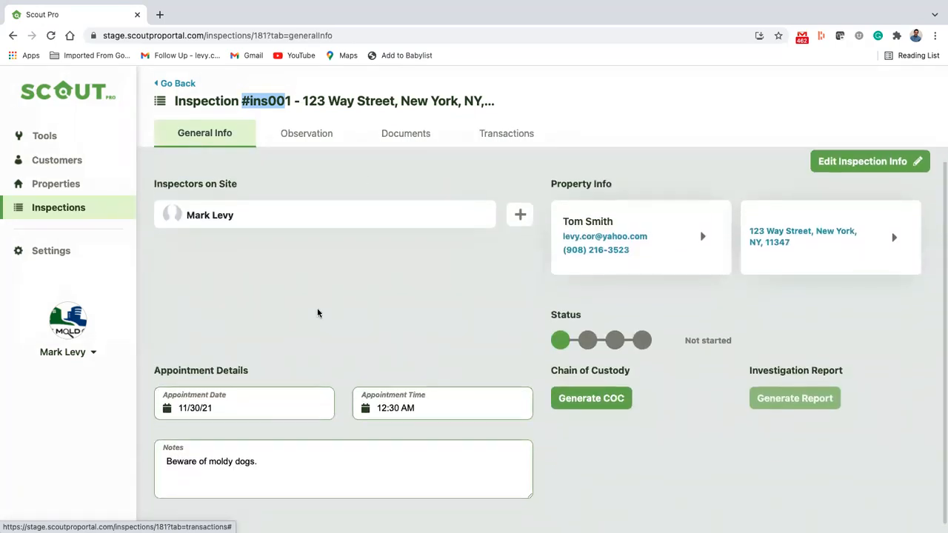
pyautogui.scroll(1, 318, 314)
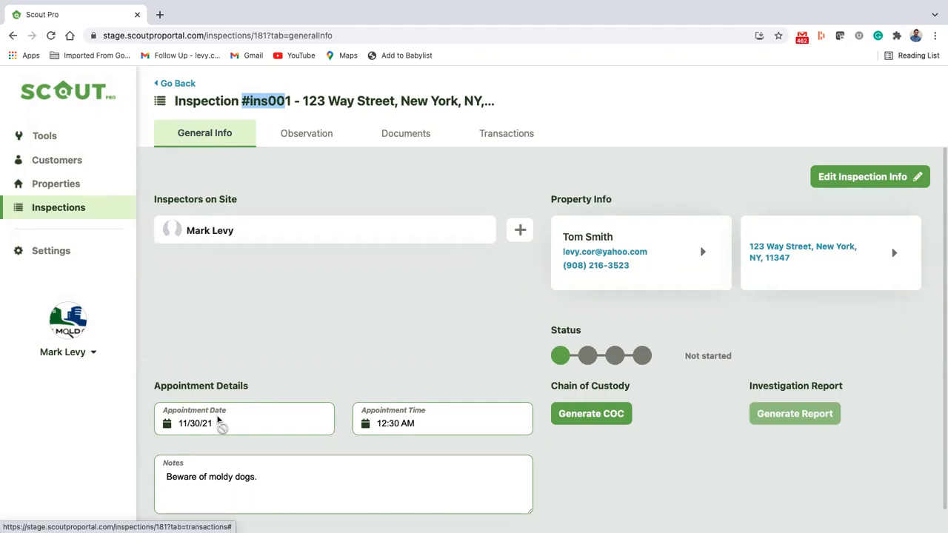
pyautogui.scroll(-1, 309, 408)
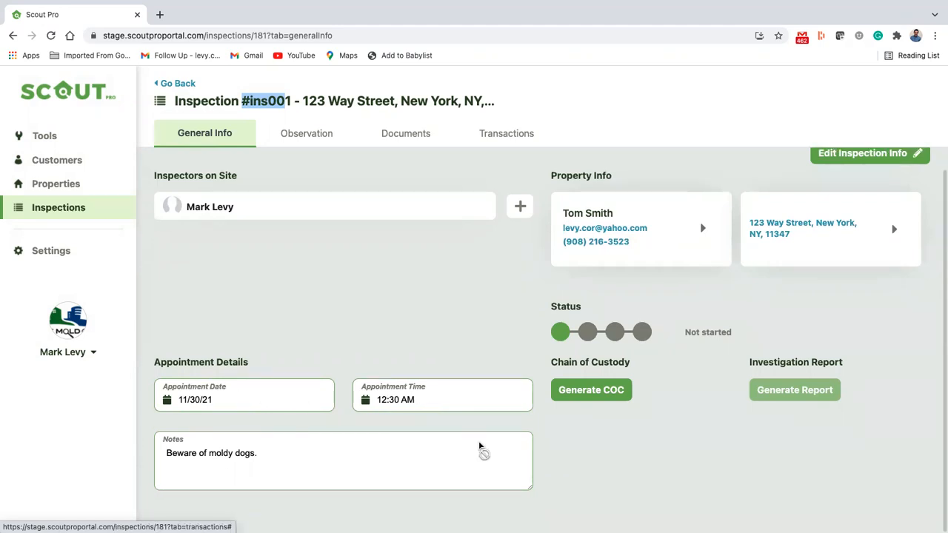
pyautogui.scroll(1, 777, 230)
pyautogui.click(859, 176)
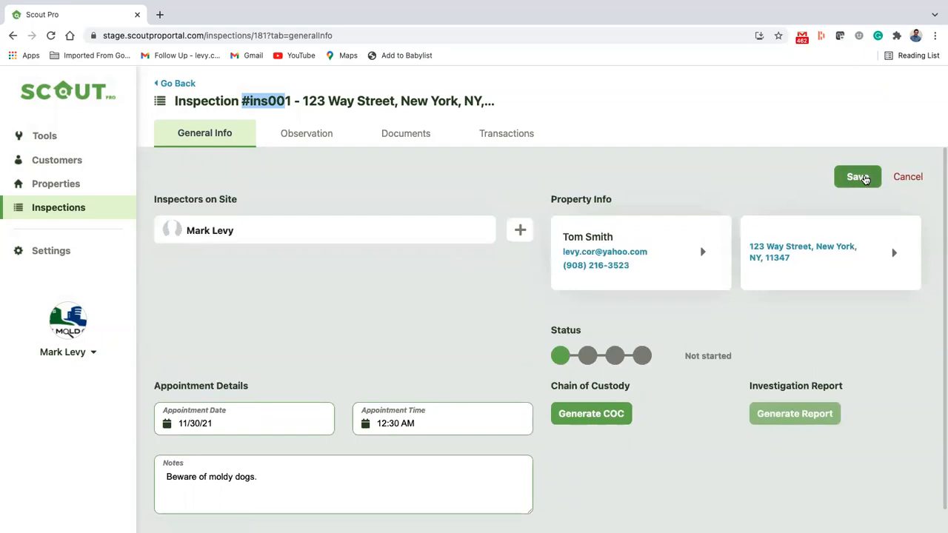
# Move the appointment to 11/29/21 at 02:30 AM, save, and return to Customers
pyautogui.click(259, 425)
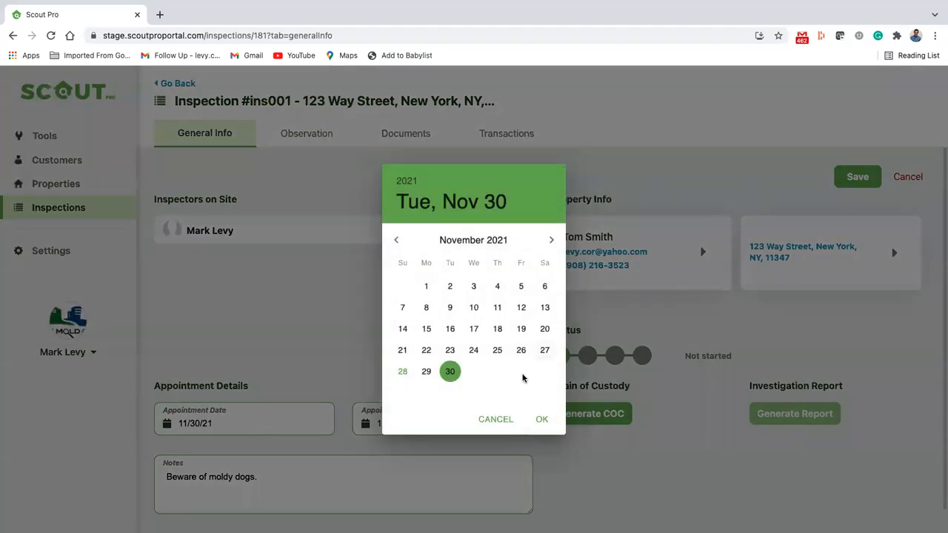
pyautogui.click(428, 371)
pyautogui.click(542, 420)
pyautogui.click(458, 424)
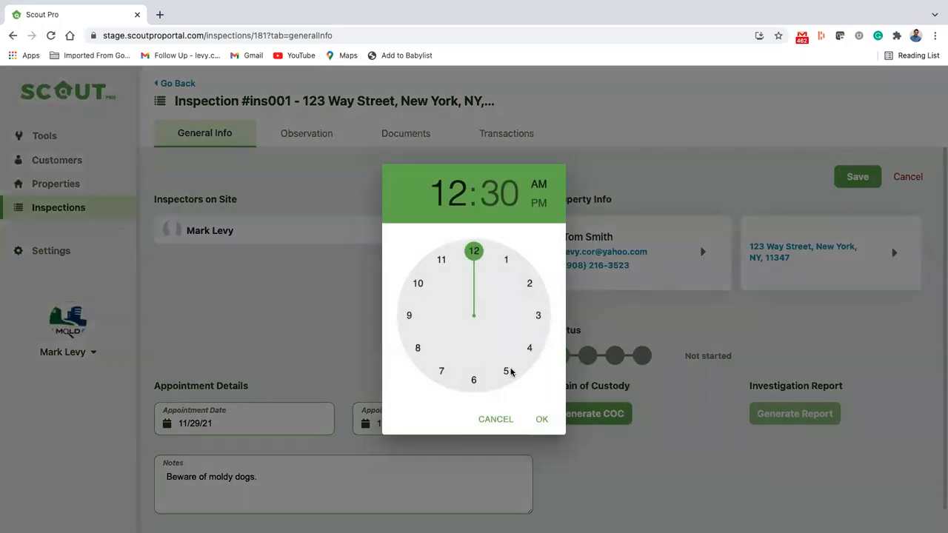
pyautogui.click(529, 296)
pyautogui.click(543, 420)
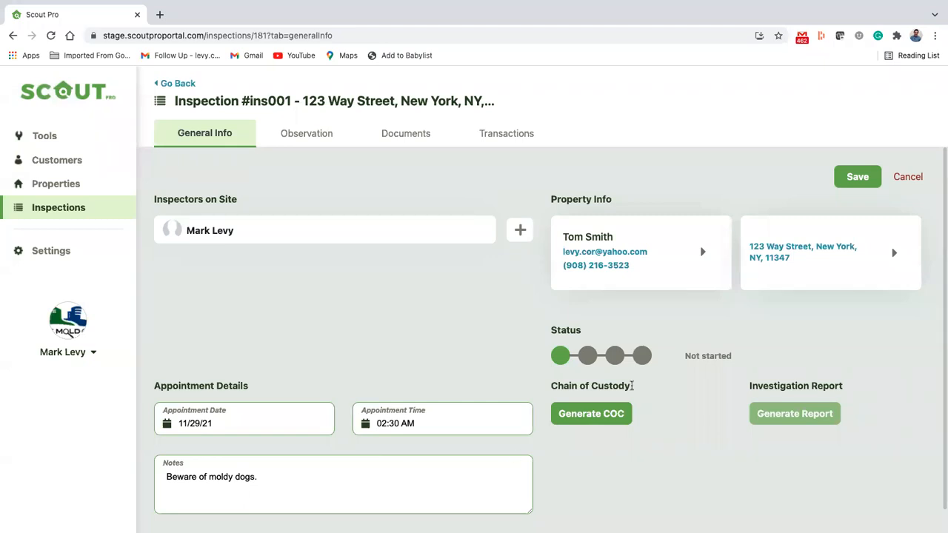
pyautogui.click(857, 173)
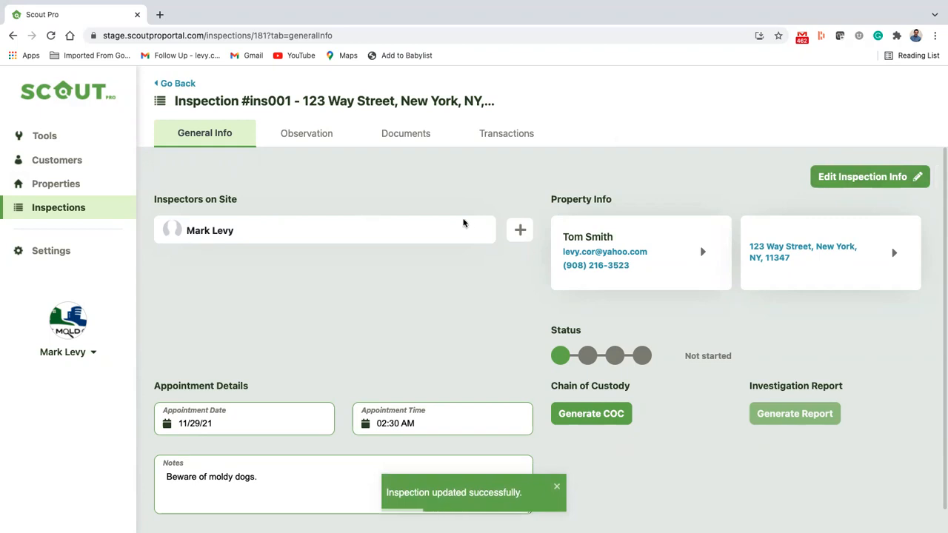
pyautogui.click(64, 162)
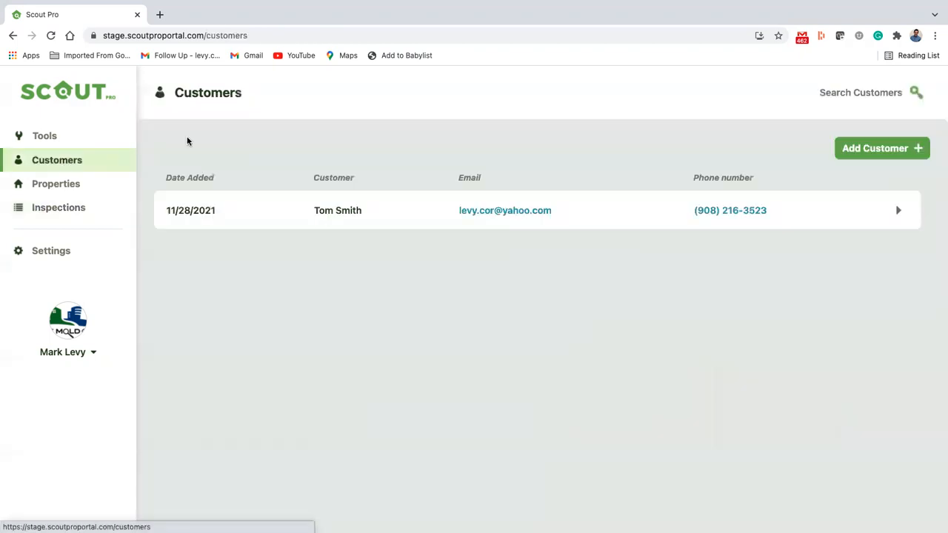
# Clear the customer search and start a new property from the Properties list
pyautogui.click(850, 92)
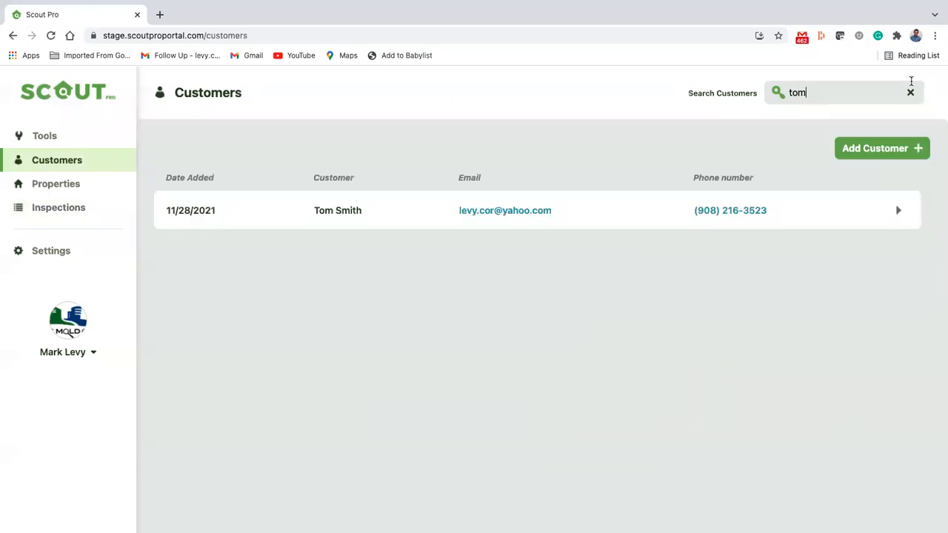
pyautogui.click(910, 91)
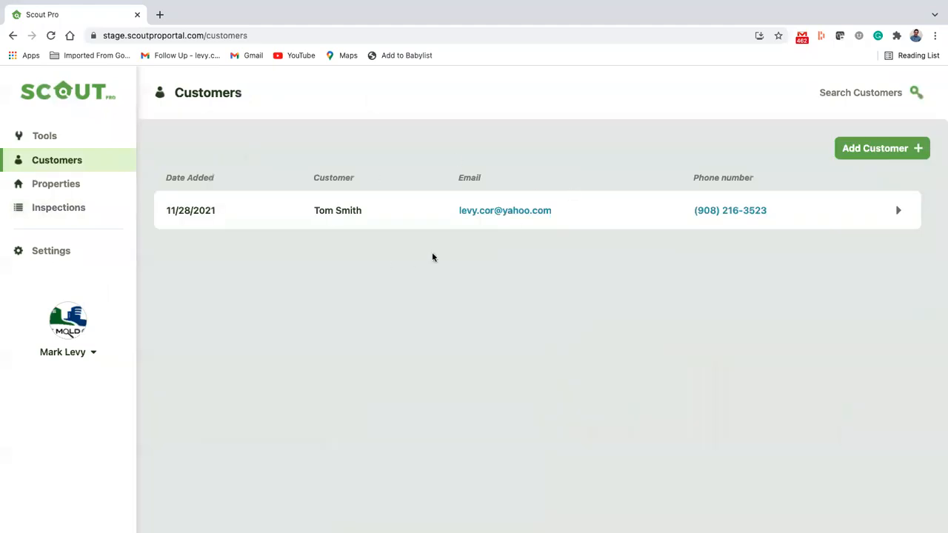
pyautogui.click(87, 185)
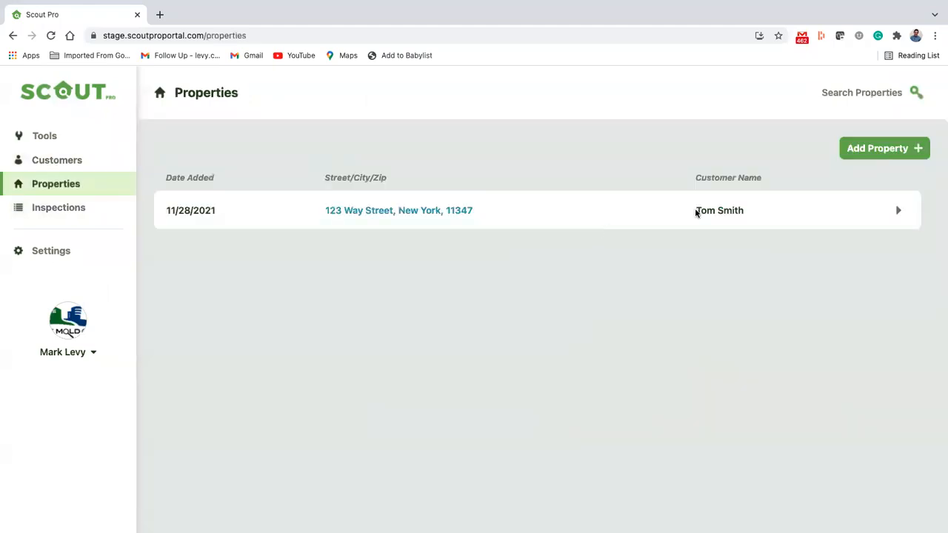
pyautogui.click(904, 150)
# Enter the second property's street, city, state and zip code, link it to the existing customer, and save
pyautogui.click(226, 197)
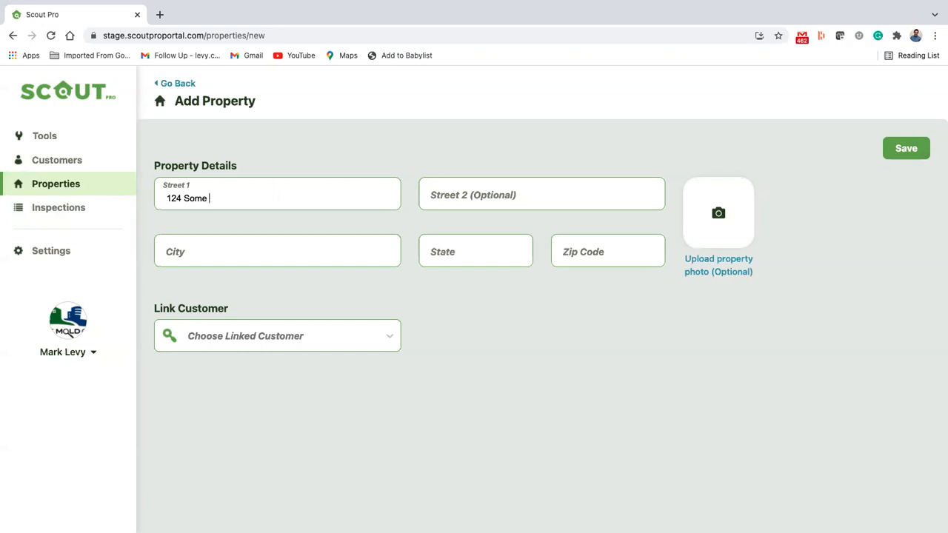
pyautogui.press('Tab')
pyautogui.press('Tab')
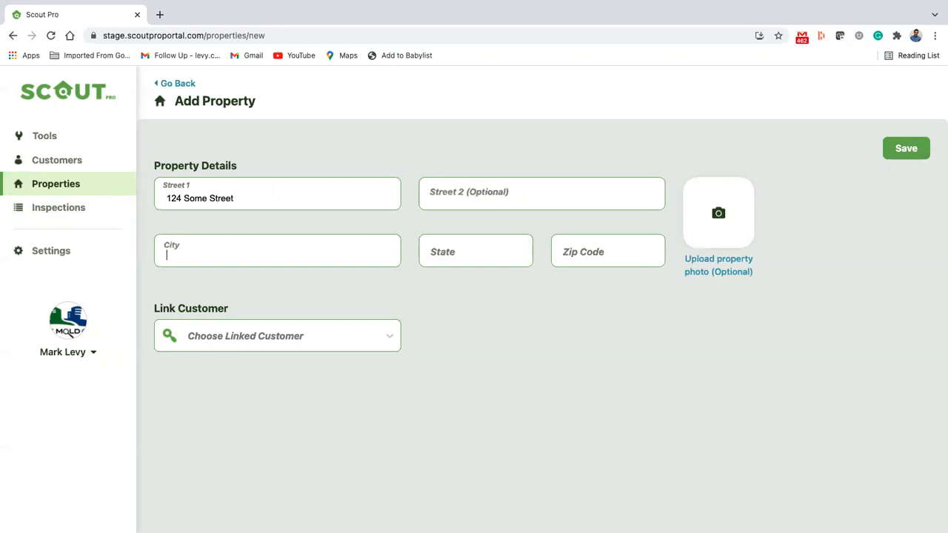
pyautogui.write('New Yokr')
pyautogui.press('Tab')
pyautogui.write('N')
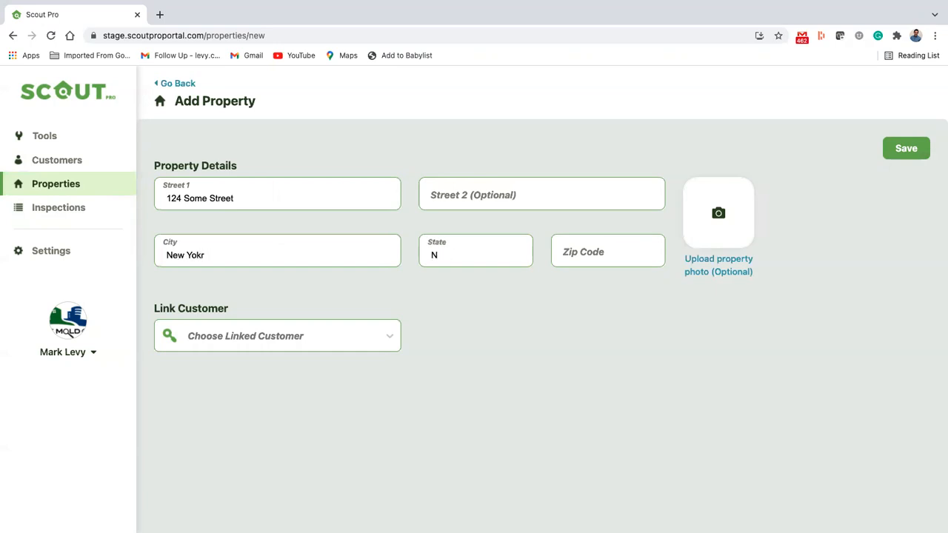
pyautogui.write('Y')
pyautogui.press('Tab')
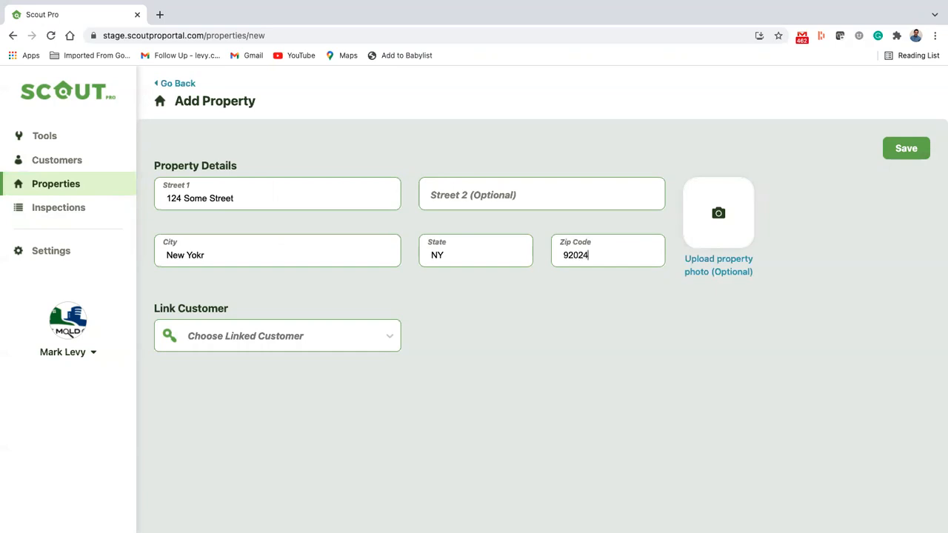
pyautogui.click(241, 337)
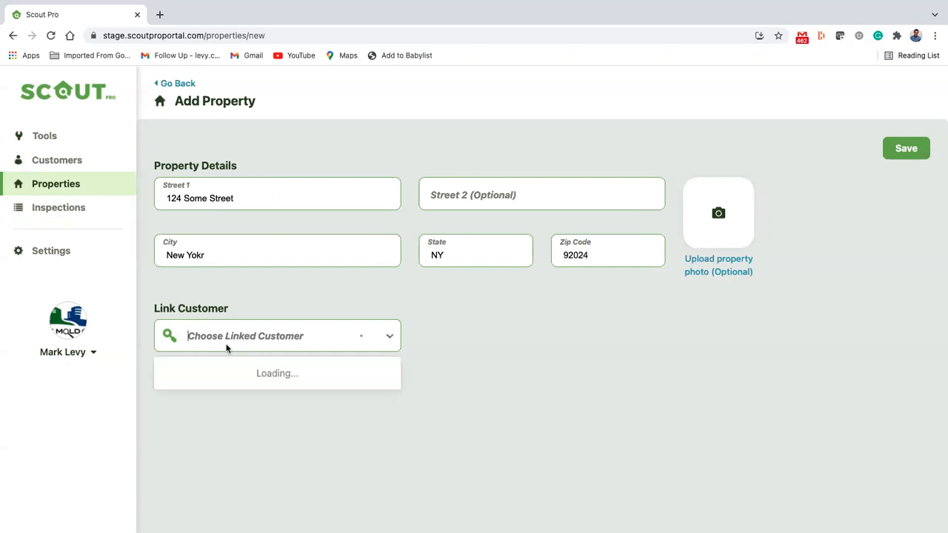
pyautogui.click(231, 371)
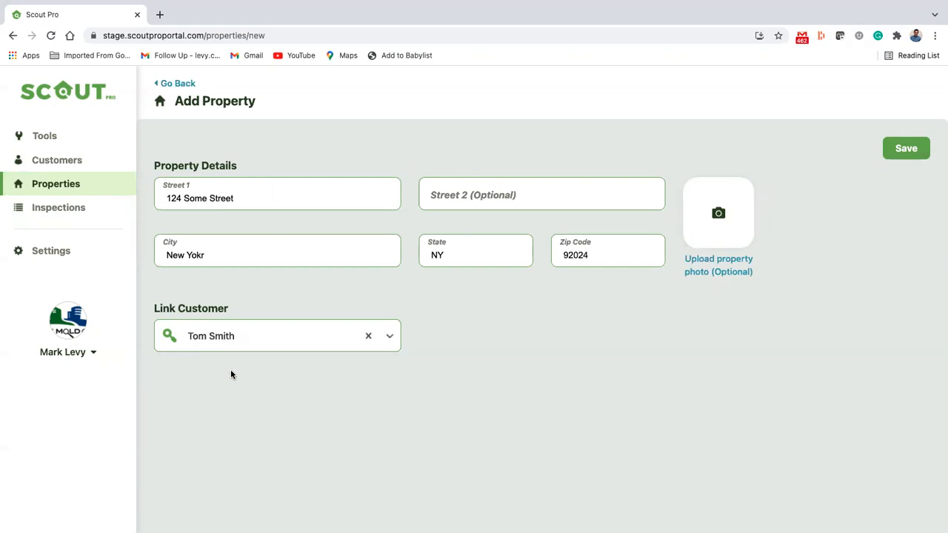
pyautogui.click(906, 148)
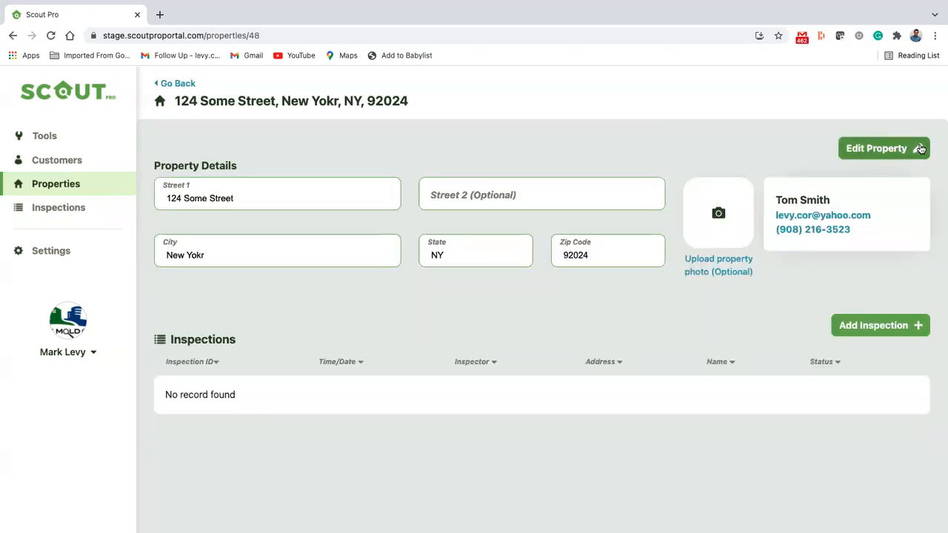
# Review the customer's record and each of its two properties, then switch to the Inspections list
pyautogui.click(172, 84)
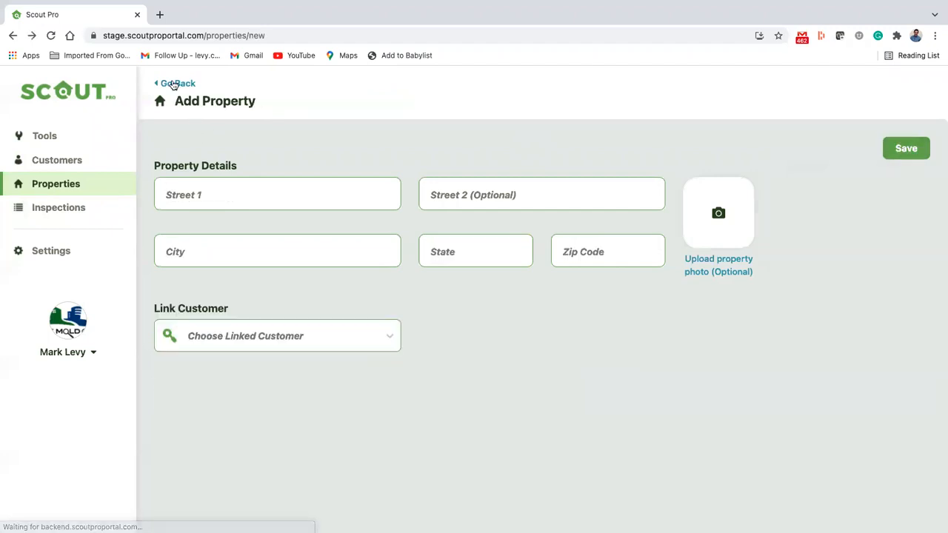
pyautogui.click(68, 160)
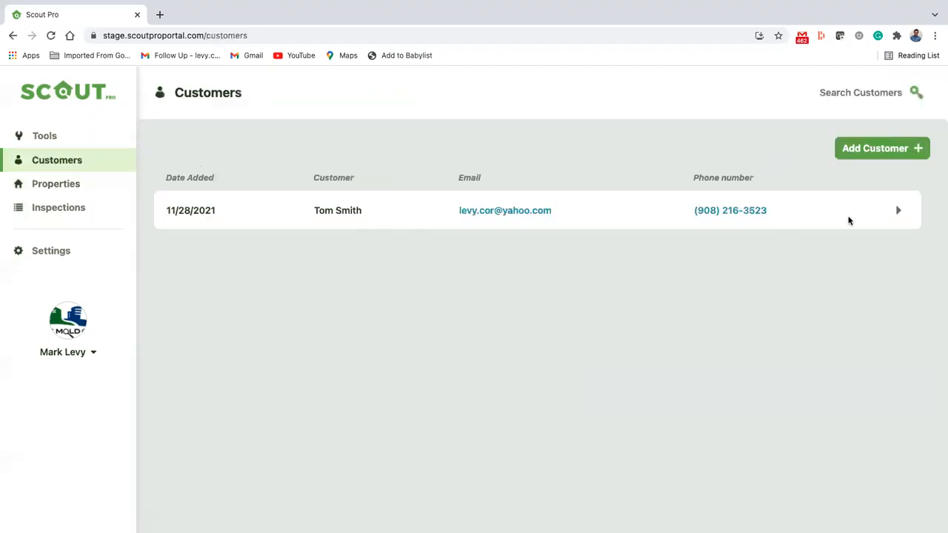
pyautogui.click(887, 217)
pyautogui.scroll(-2, 460, 345)
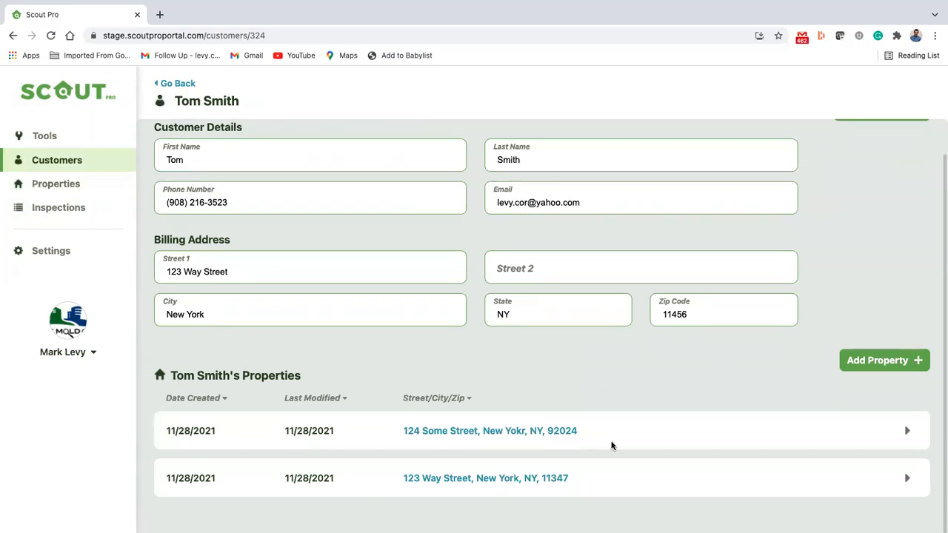
pyautogui.click(889, 430)
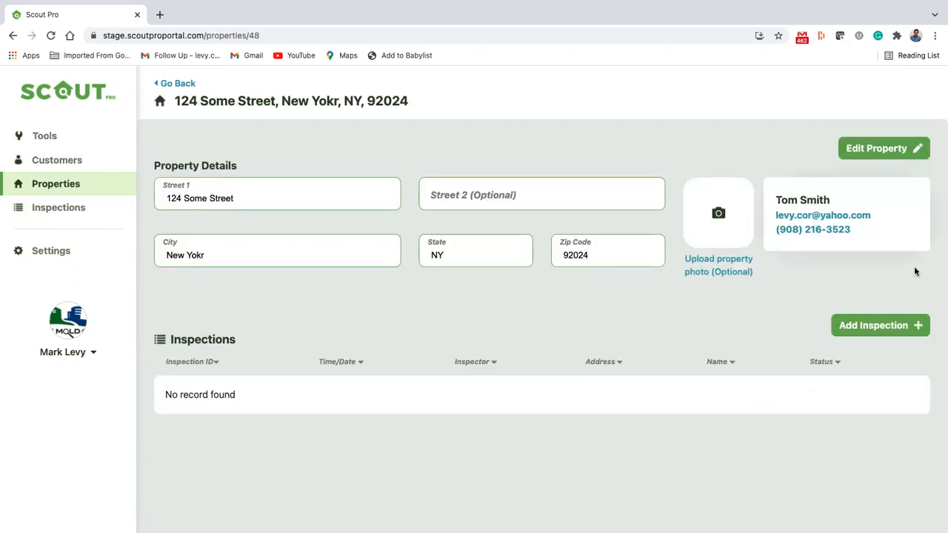
pyautogui.click(871, 246)
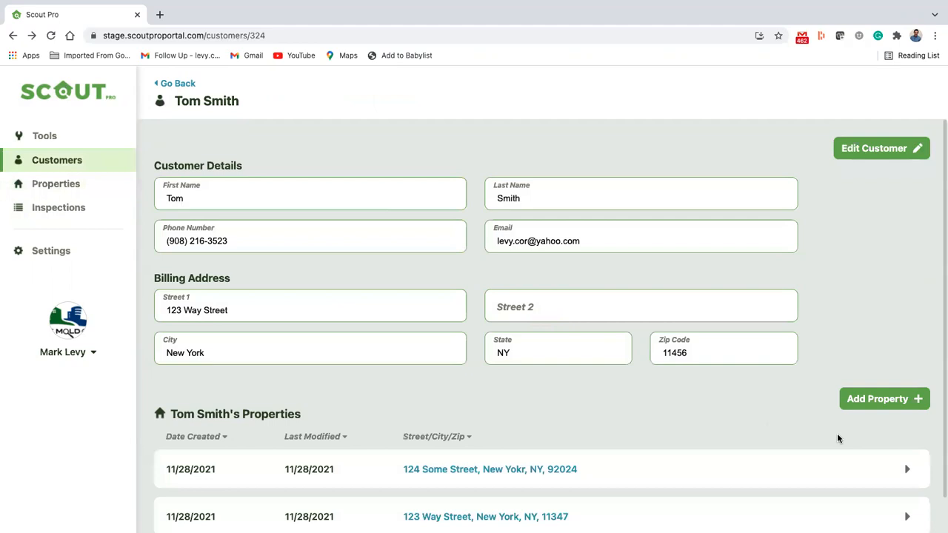
pyautogui.click(902, 501)
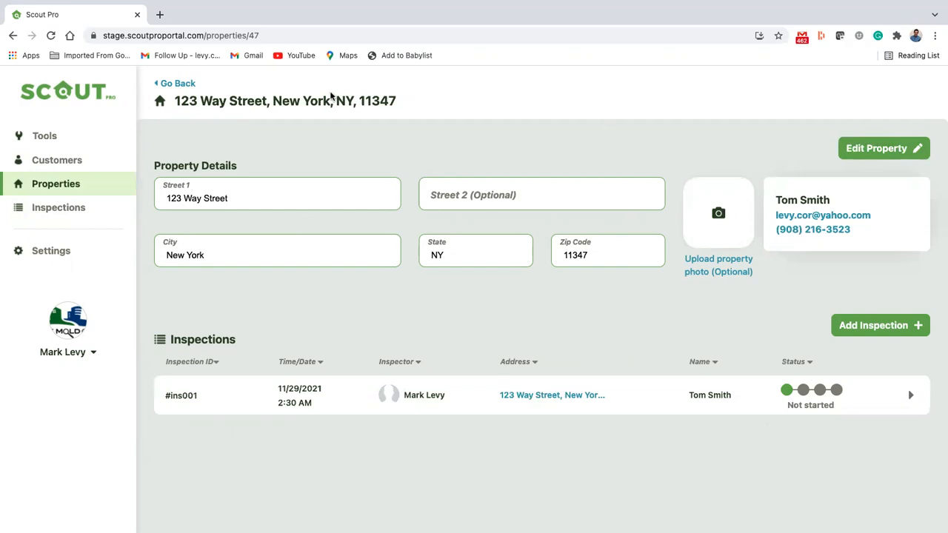
pyautogui.click(178, 83)
pyautogui.click(67, 207)
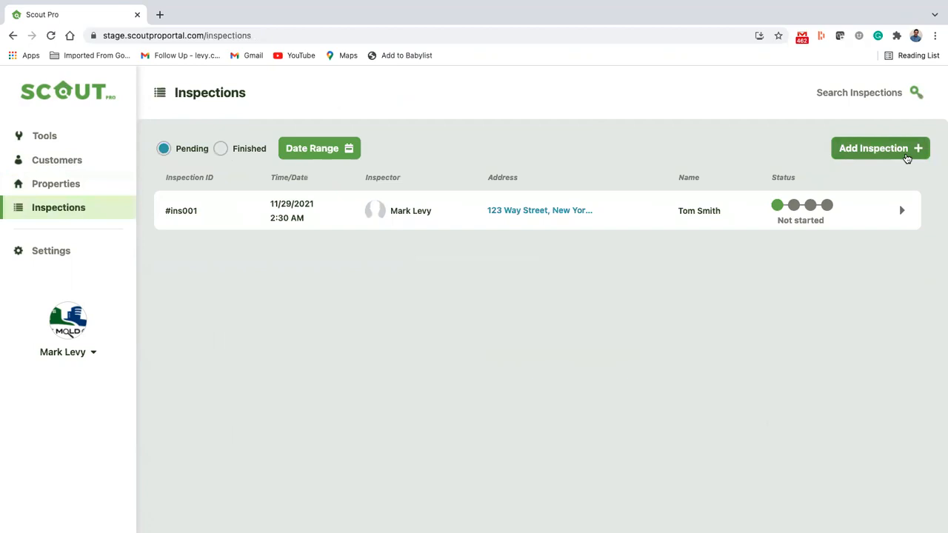
# Start a new inspection scheduled for November 30, 2021 at 12:05 AM
pyautogui.click(907, 157)
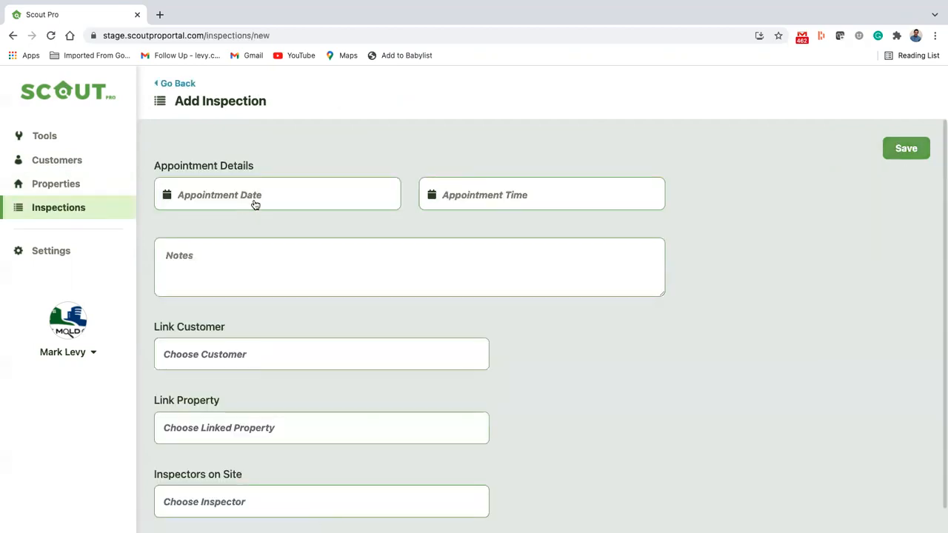
pyautogui.click(254, 201)
pyautogui.click(450, 372)
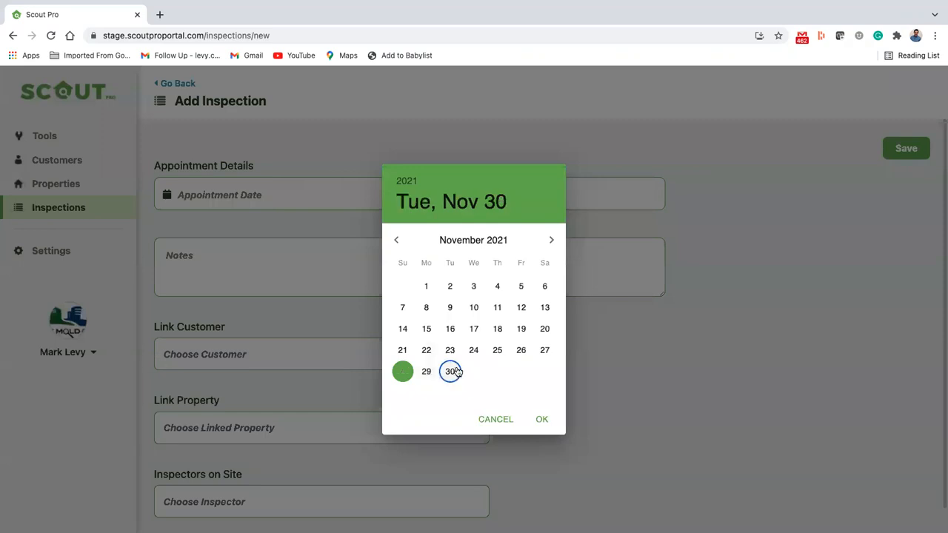
pyautogui.click(542, 419)
pyautogui.click(539, 199)
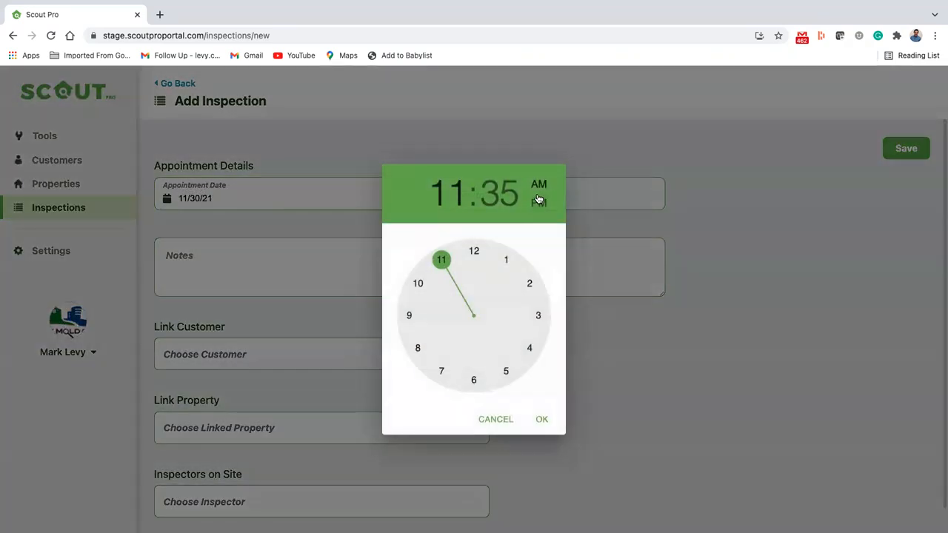
pyautogui.click(473, 255)
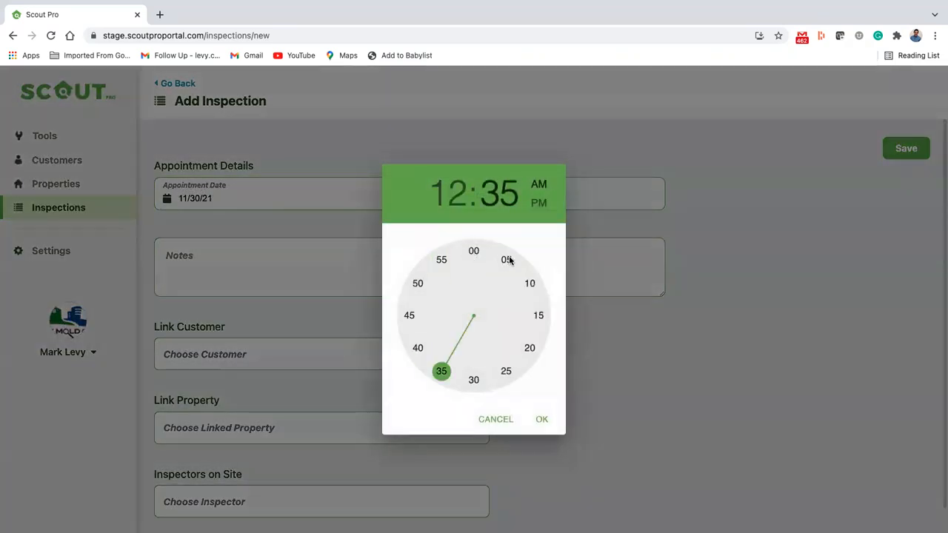
pyautogui.click(506, 259)
pyautogui.click(542, 420)
# Add the note 'Moldy.' and link the customer and the property without an inspection
pyautogui.click(372, 249)
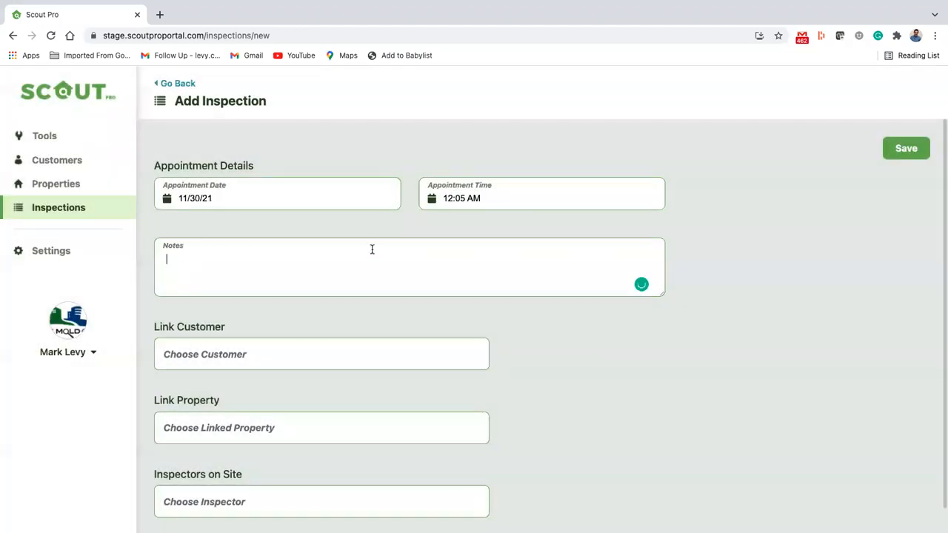
pyautogui.write('F')
pyautogui.write('oldy.')
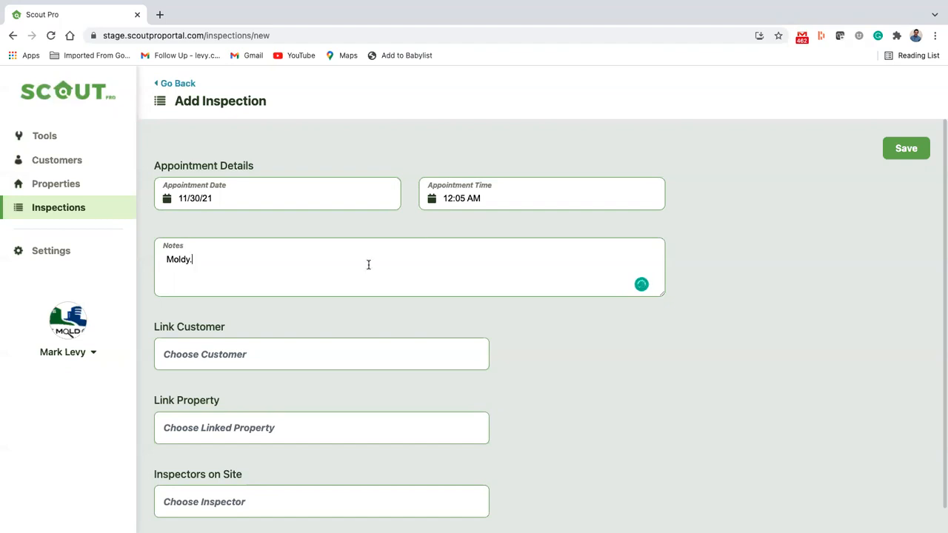
pyautogui.scroll(-1, 369, 264)
pyautogui.click(291, 323)
pyautogui.click(367, 257)
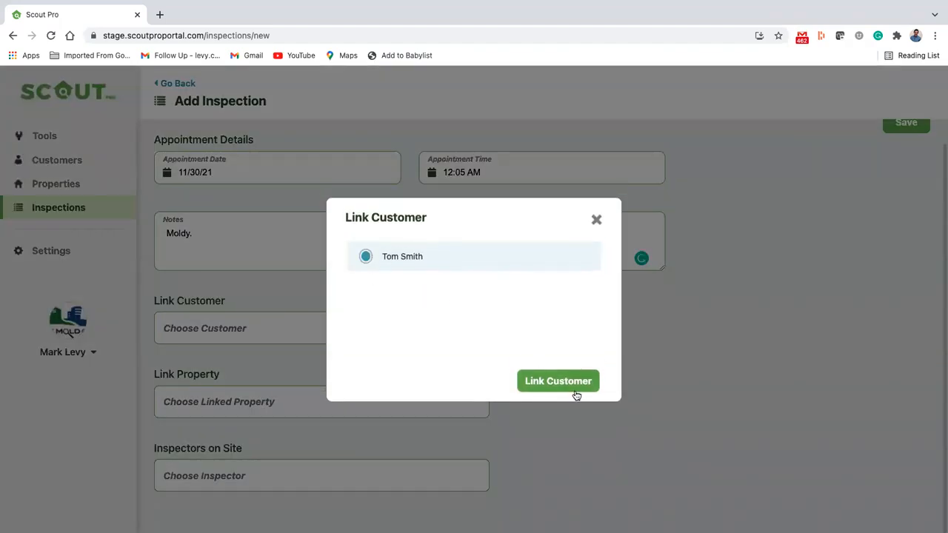
pyautogui.click(564, 390)
pyautogui.click(324, 407)
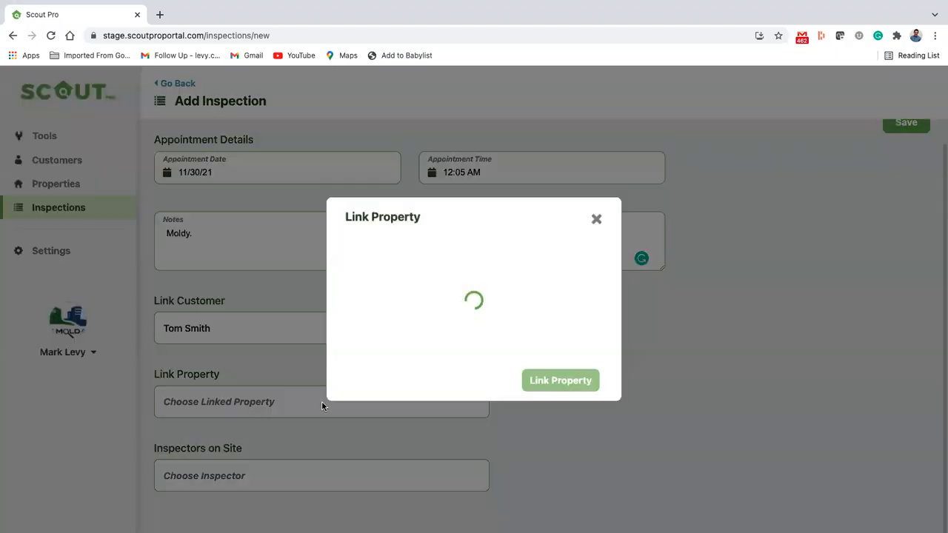
pyautogui.click(454, 270)
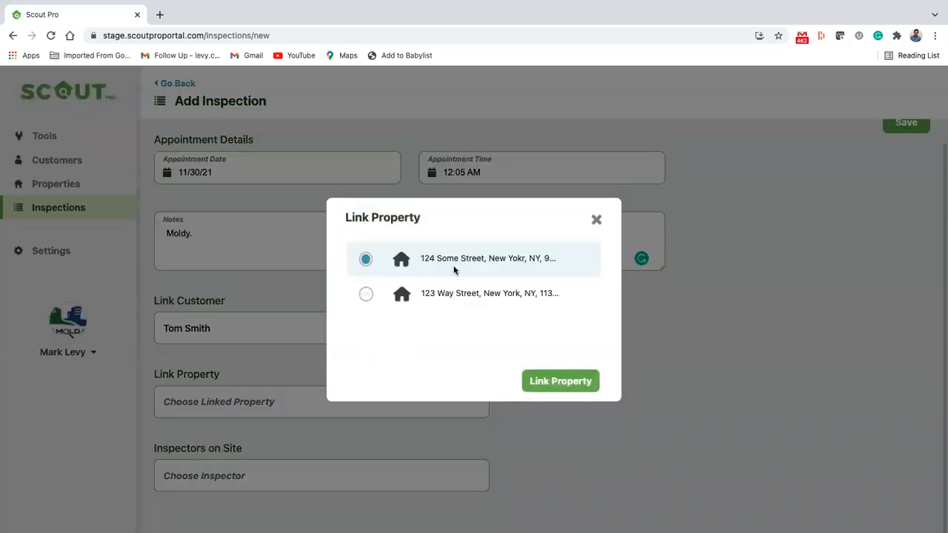
pyautogui.click(548, 382)
# Assign an inspector on site and save the new inspection
pyautogui.click(361, 476)
pyautogui.click(366, 259)
pyautogui.click(535, 379)
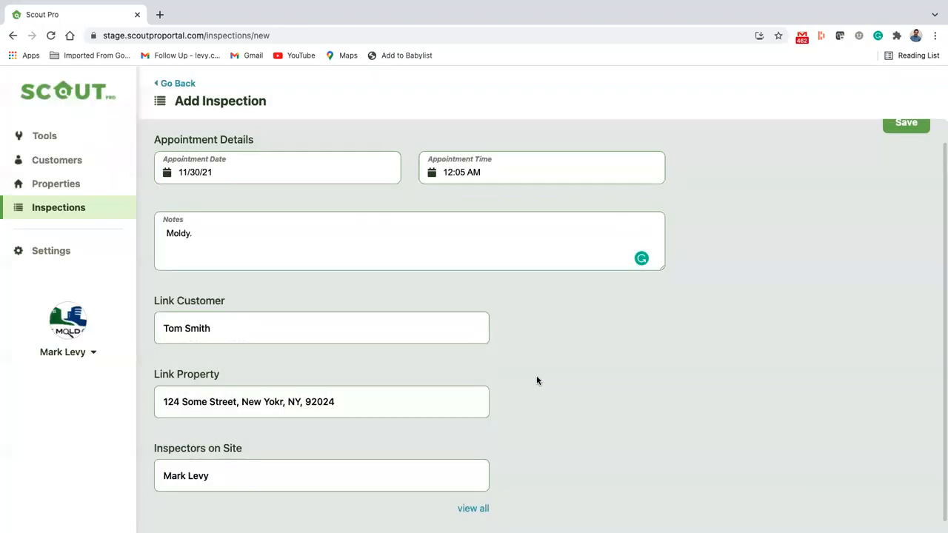
pyautogui.click(897, 130)
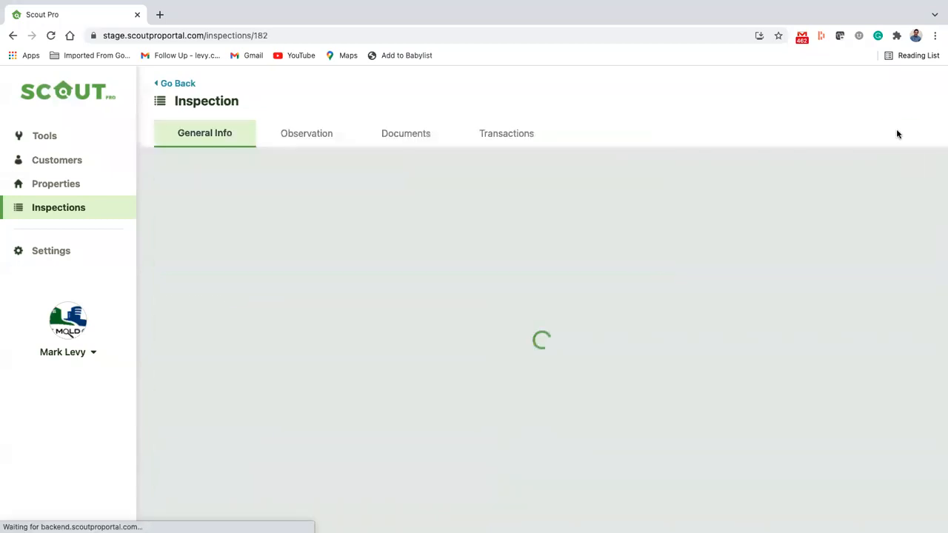
# Open each property from the Properties list to check its inspection
pyautogui.click(52, 187)
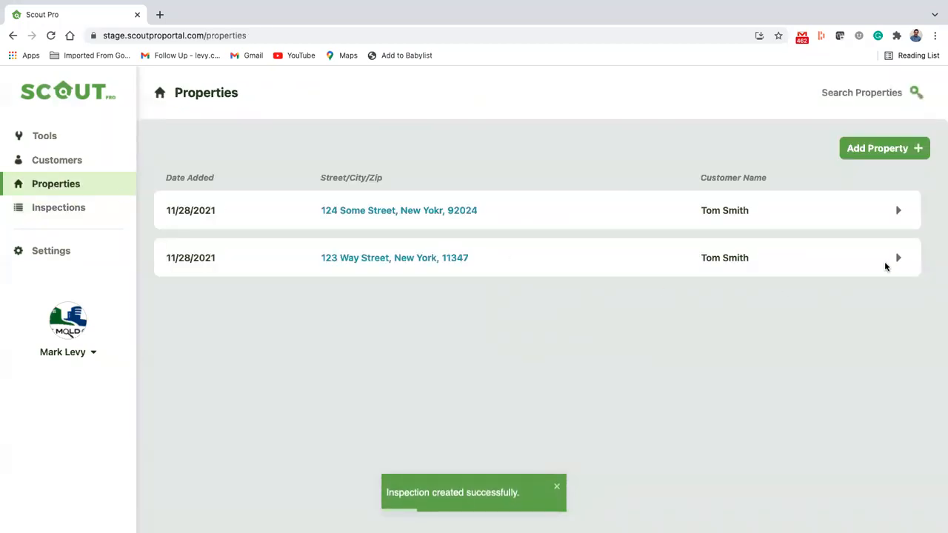
pyautogui.click(905, 259)
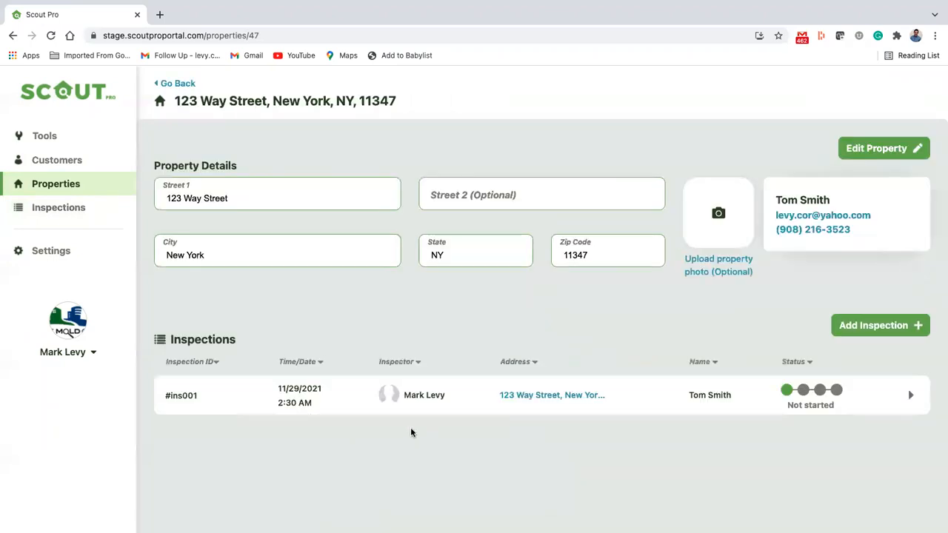
pyautogui.click(170, 83)
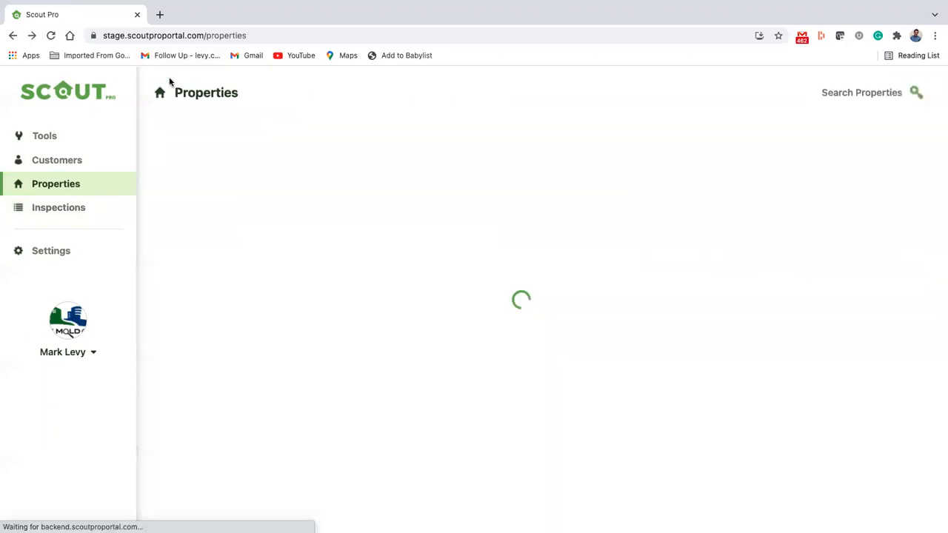
pyautogui.click(896, 215)
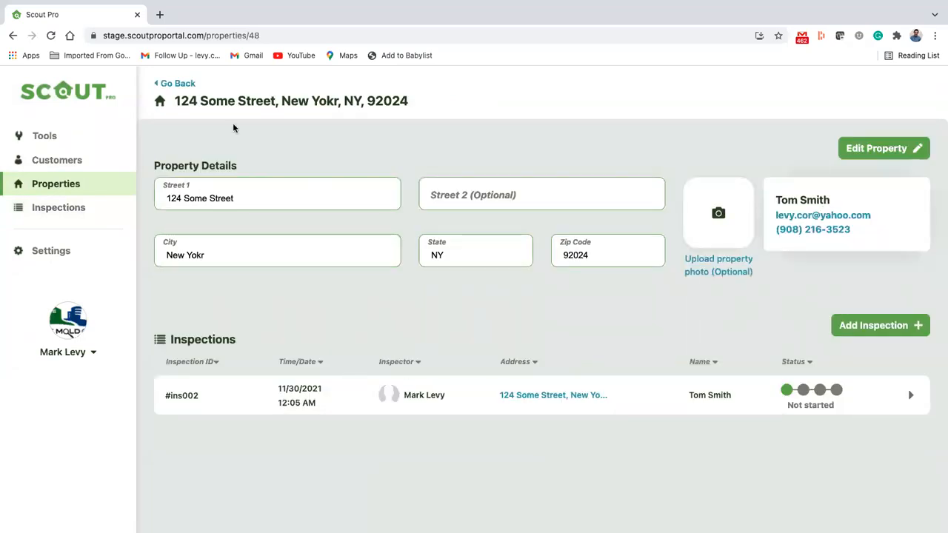
# From the customer's record, open the second listed property, which shows only #ins001
pyautogui.click(59, 162)
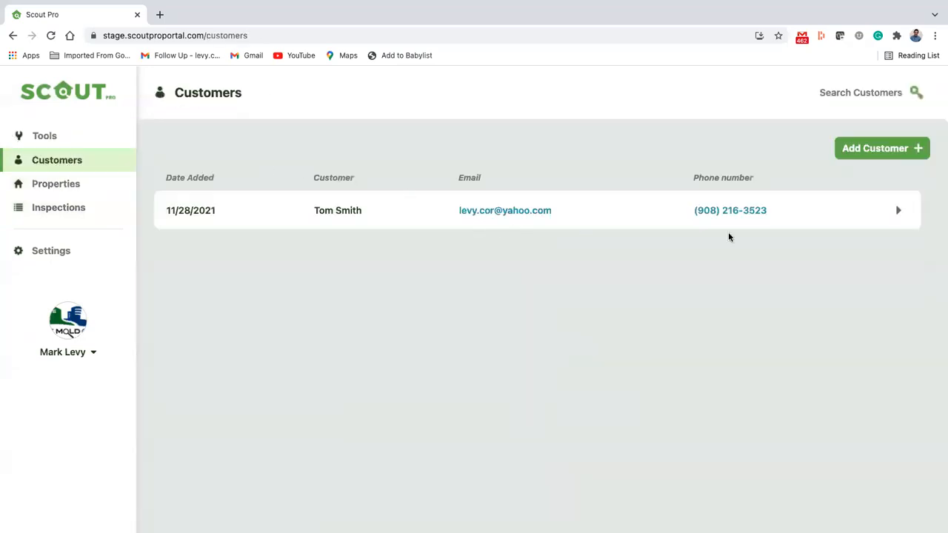
pyautogui.click(898, 211)
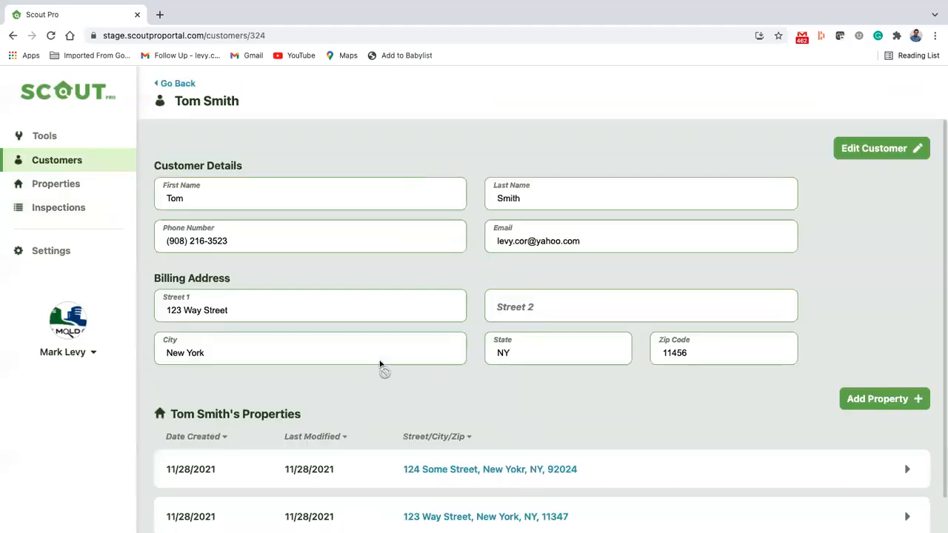
pyautogui.scroll(-1, 381, 366)
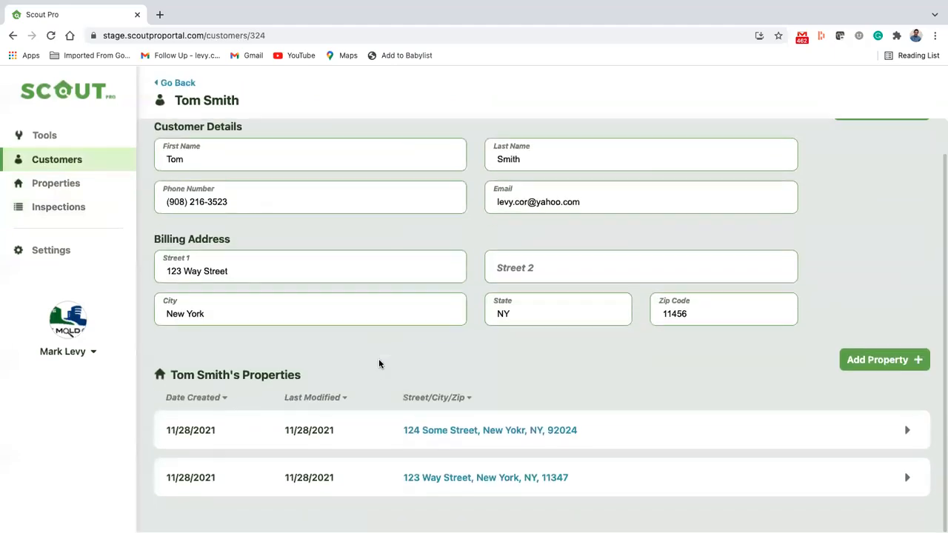
pyautogui.click(908, 480)
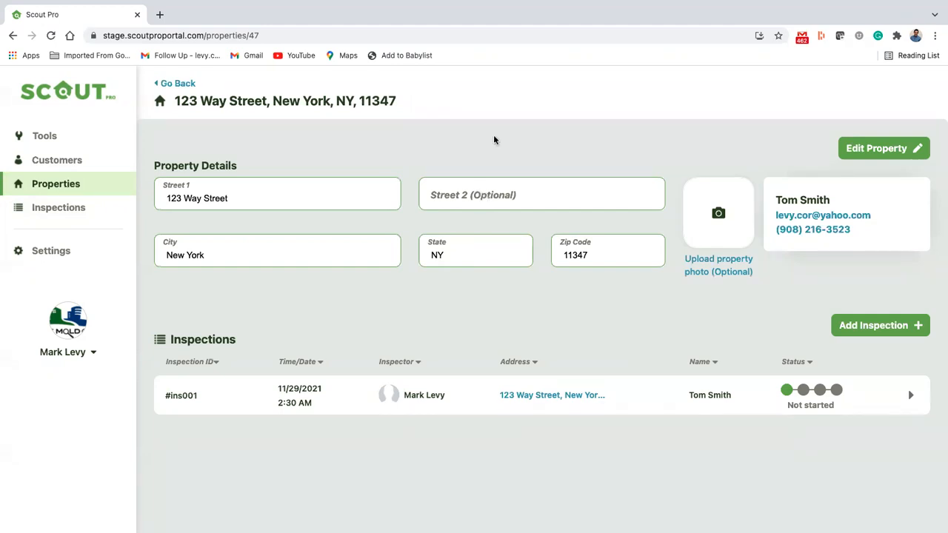
pyautogui.moveTo(554, 6)
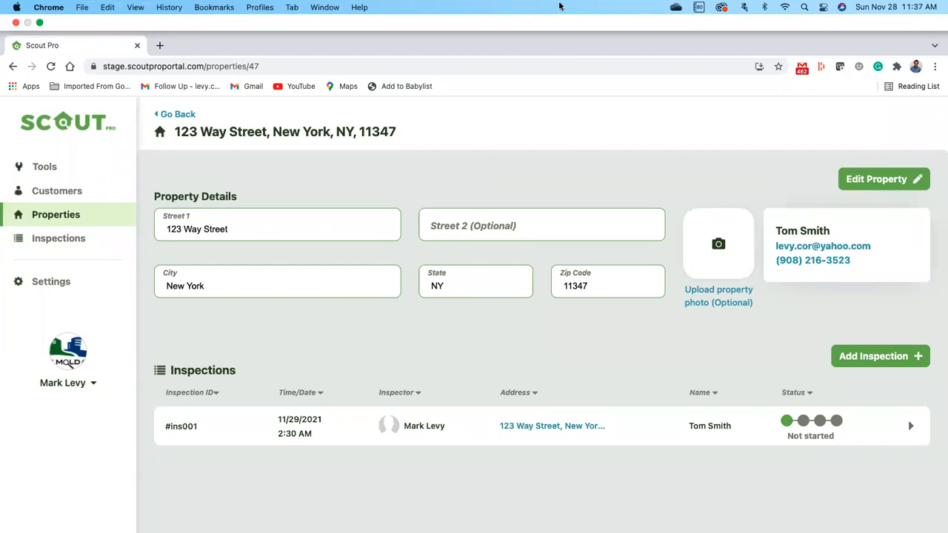